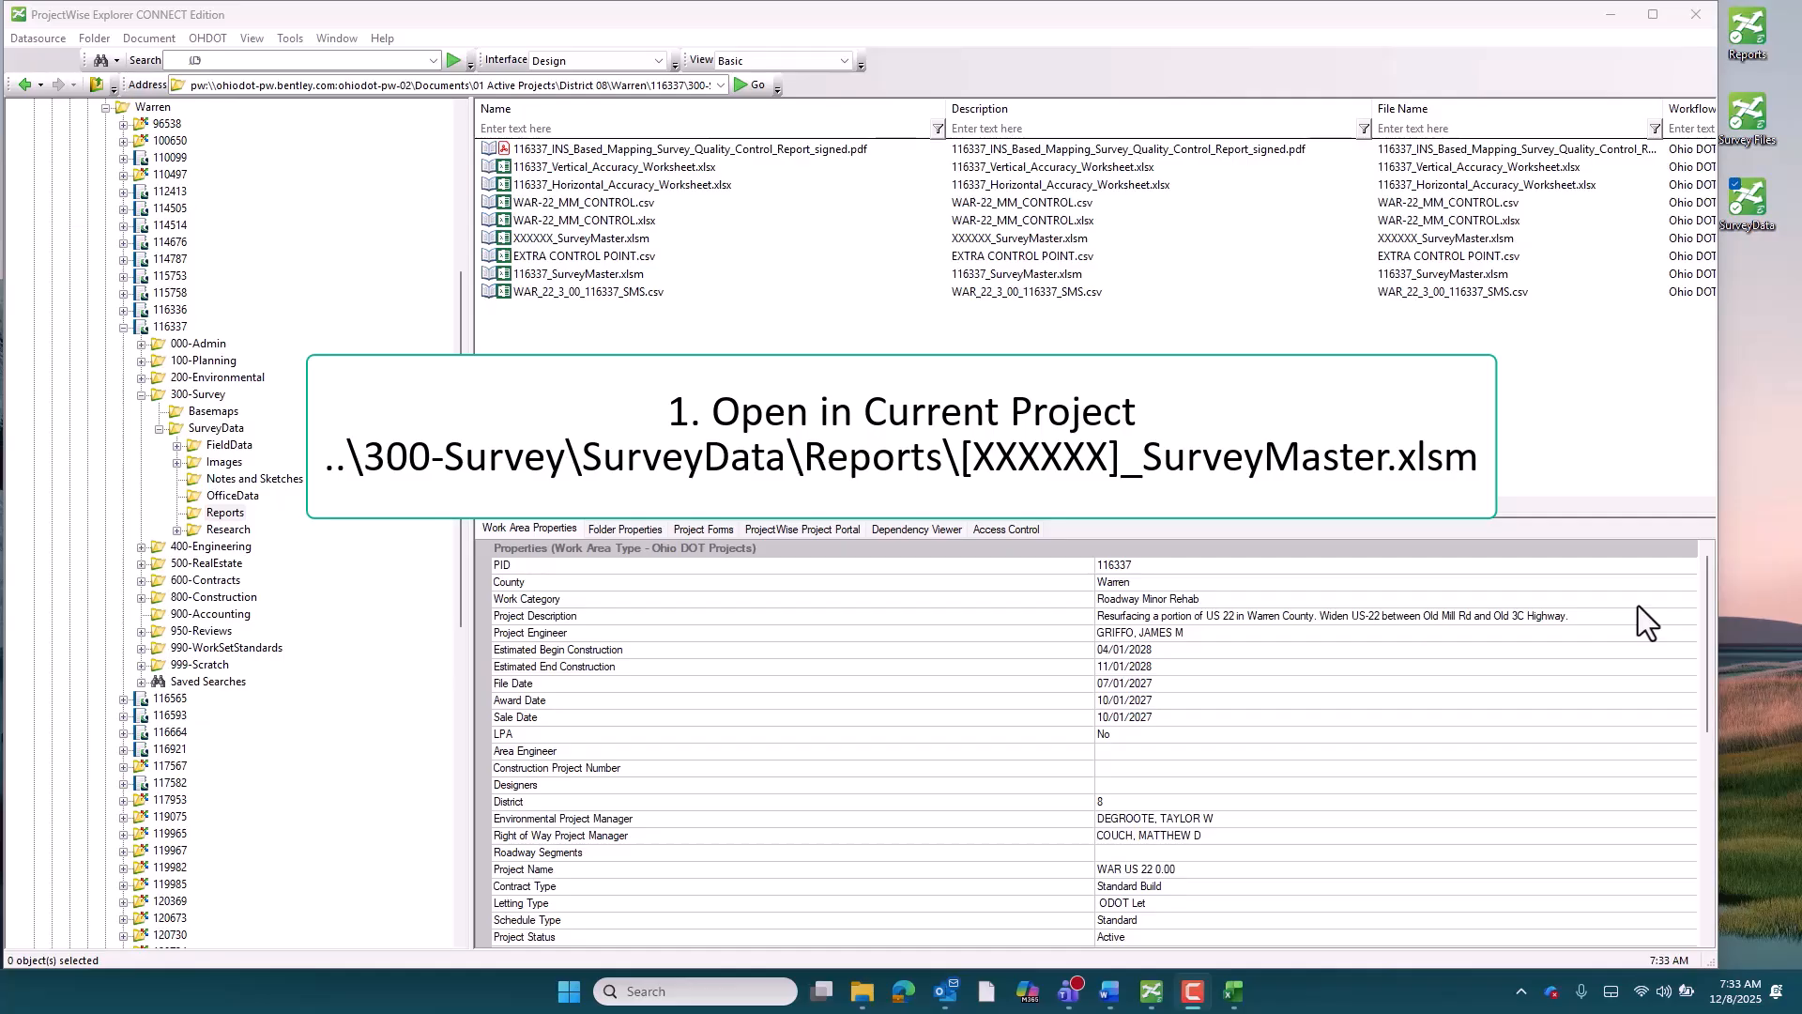
Locate the XXXXXX_SurveyMaster.xlsm template in the project's Reports folder and in the OHDOTCEv02 Survey Files standards folder
left_click(640, 236)
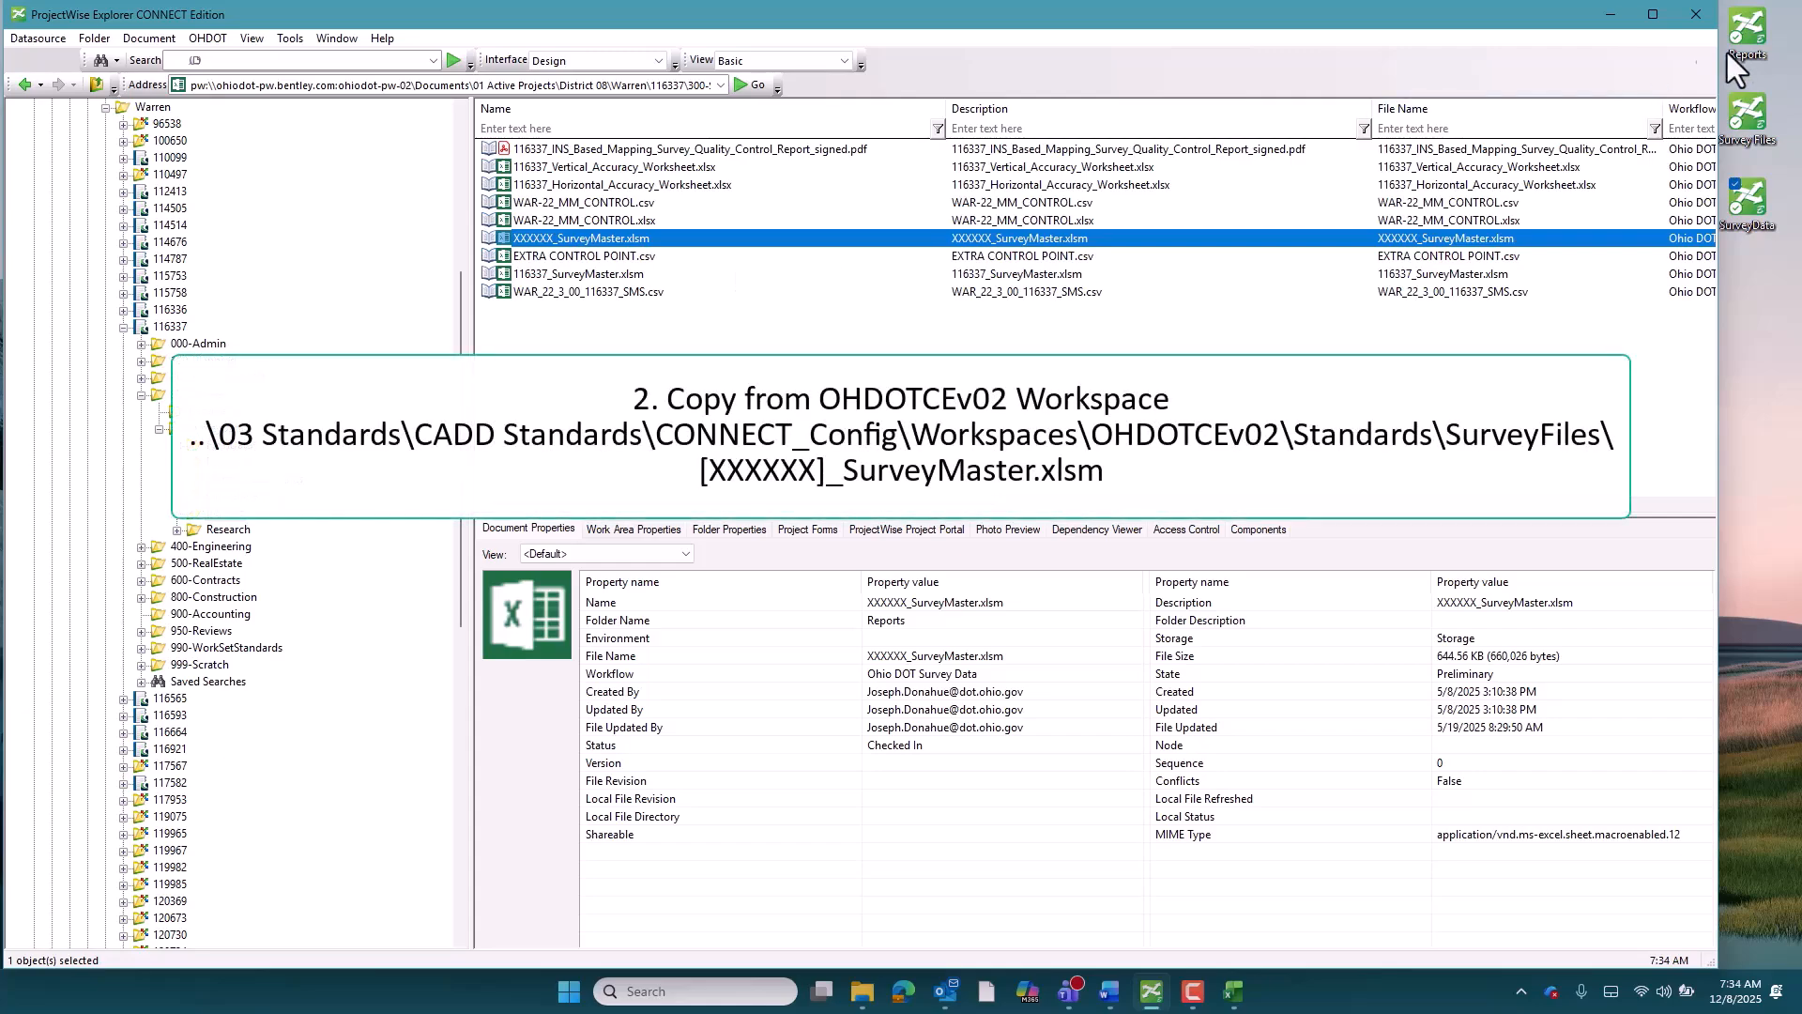
left_click(1748, 36)
double_click(1748, 36)
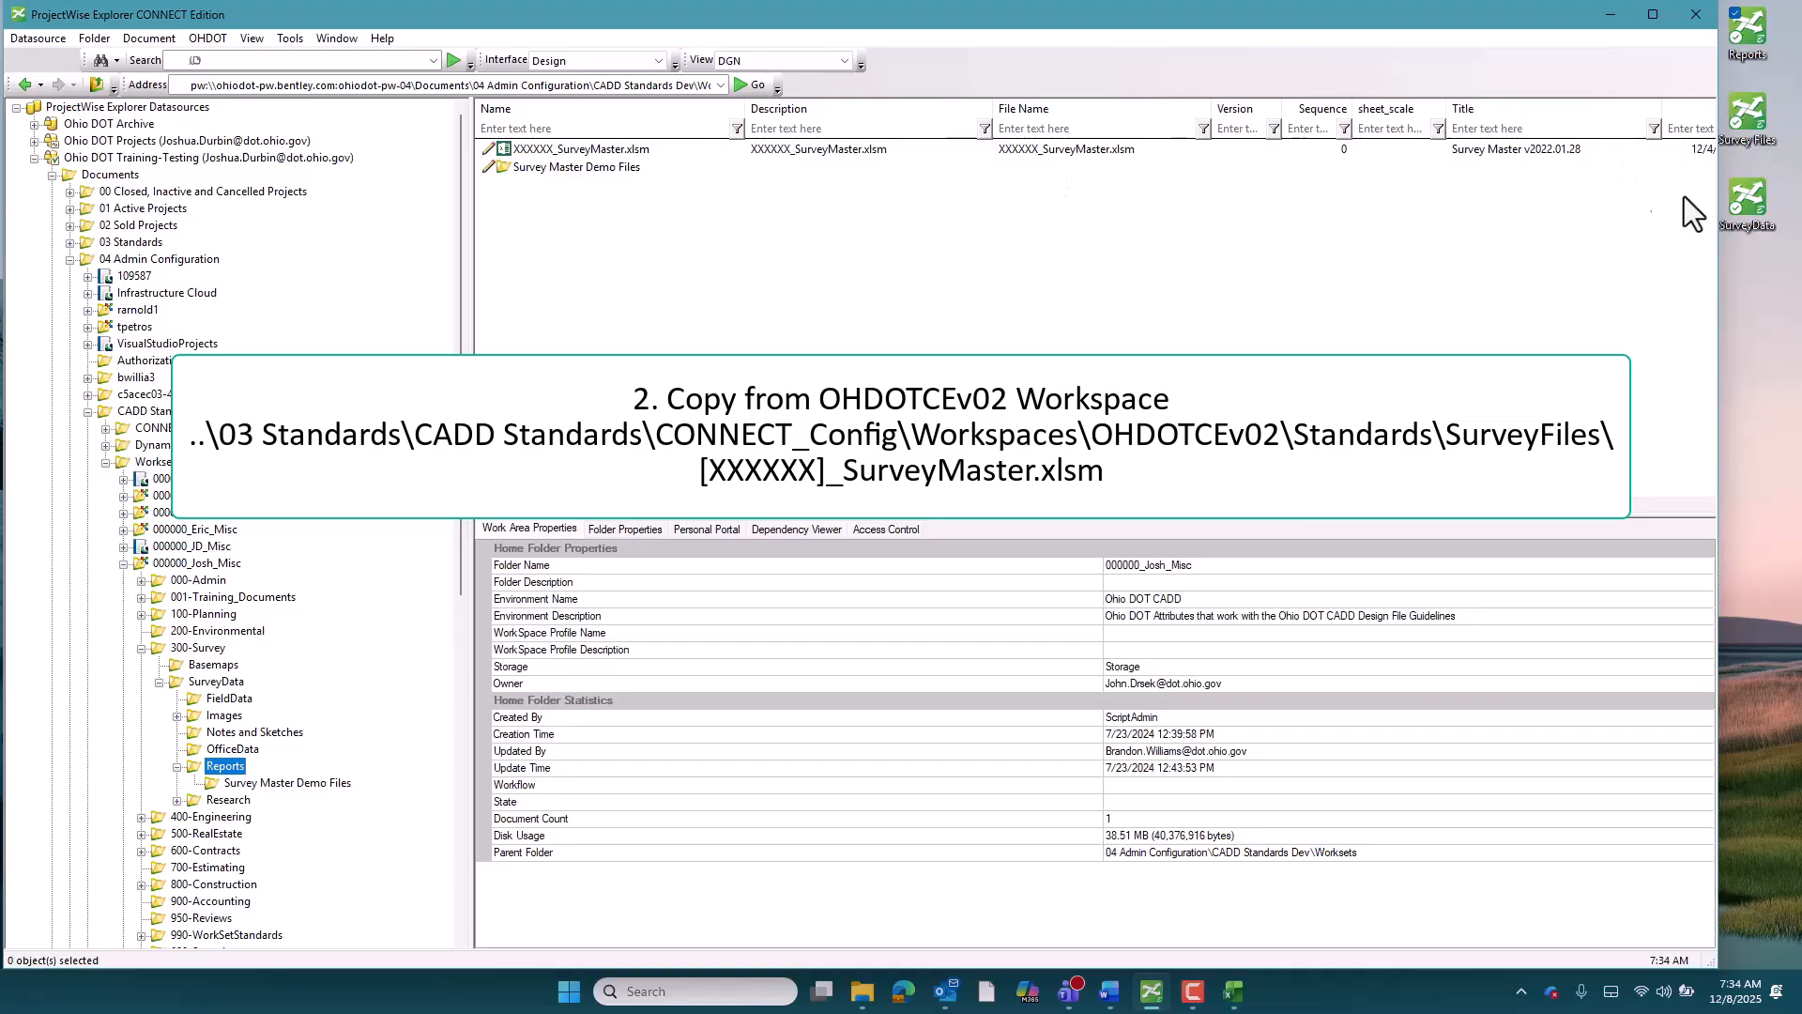
left_click(1746, 122)
double_click(1746, 122)
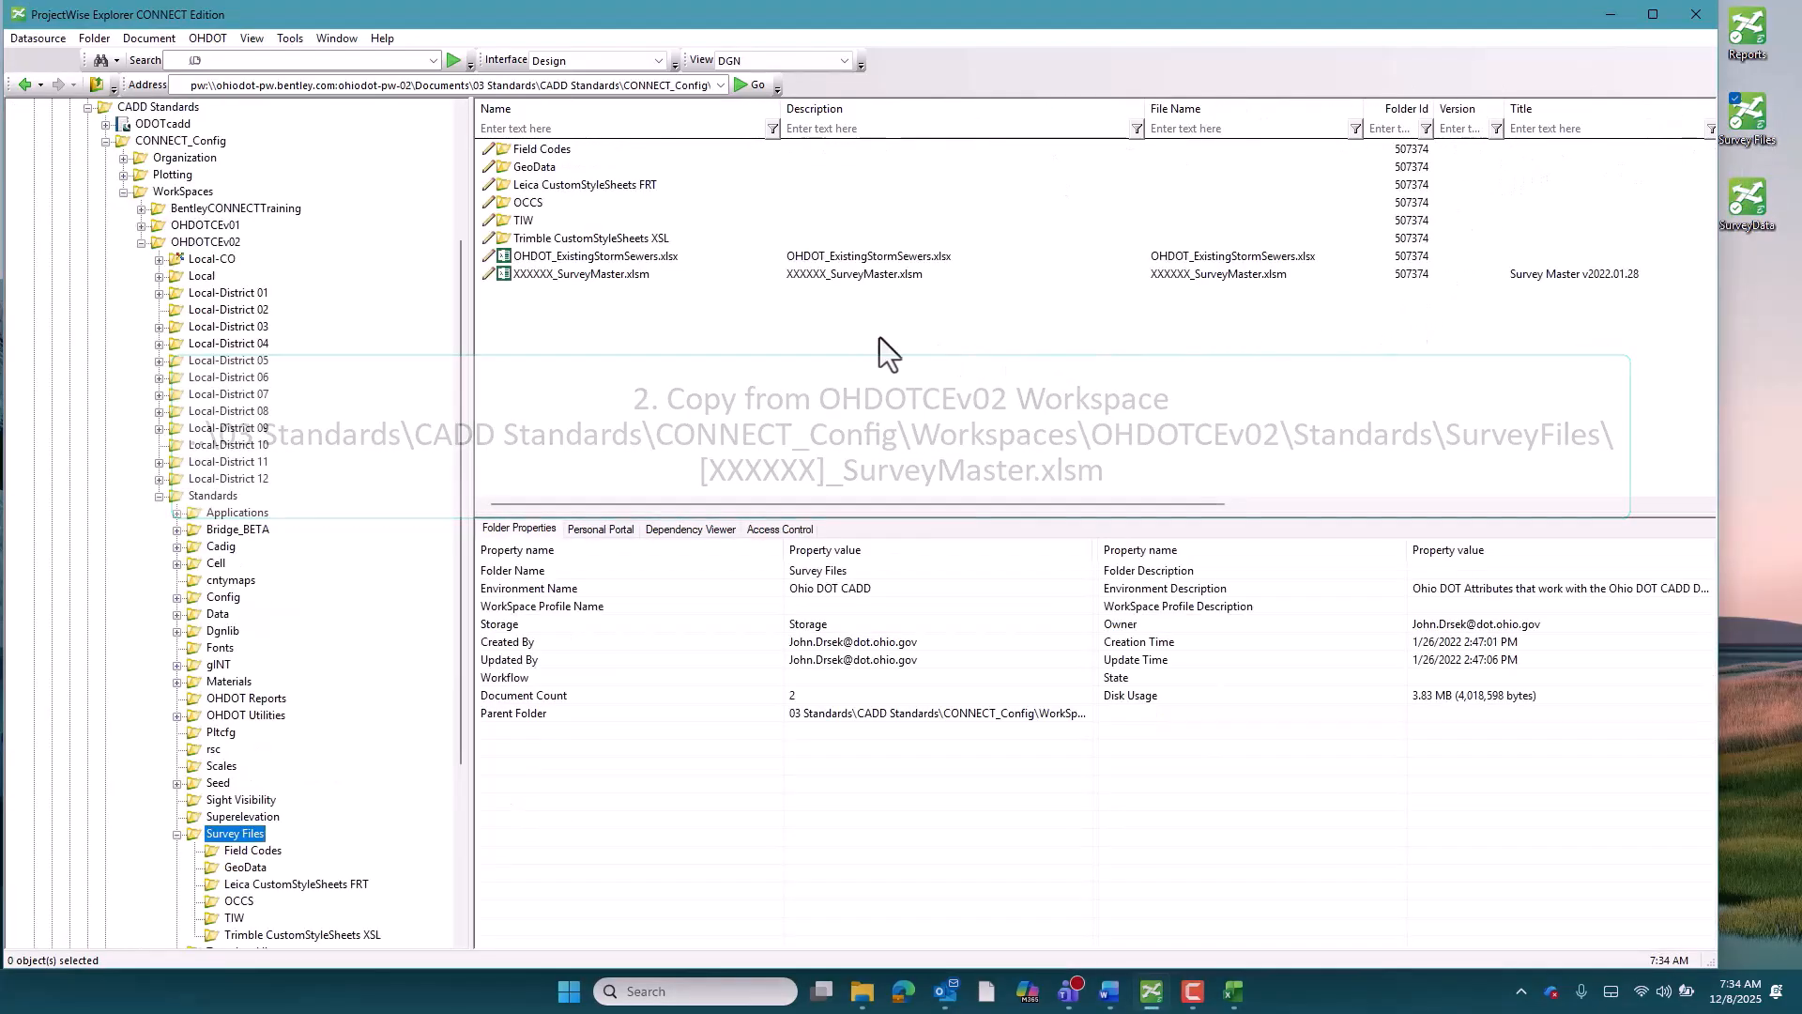
left_click(619, 273)
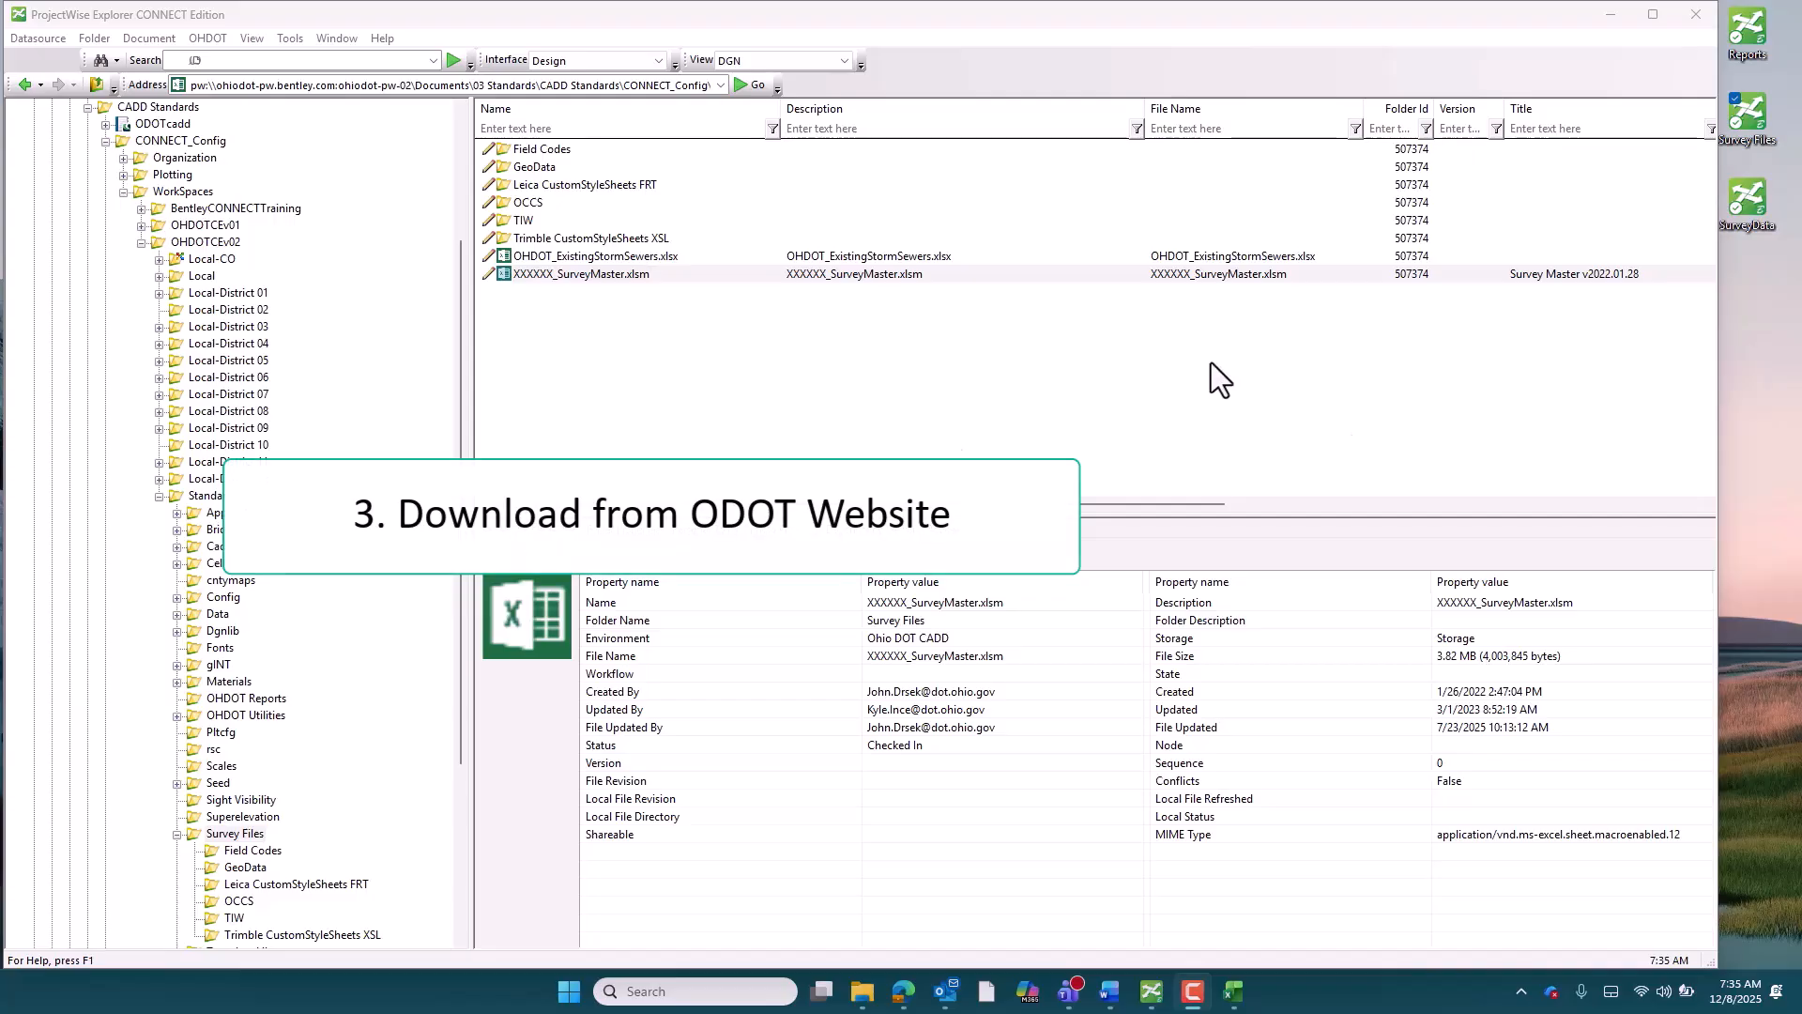
Open the XXXXXX_SurveyMaster.xlsm workbook from the training Reports folder and view its About page
left_click(907, 995)
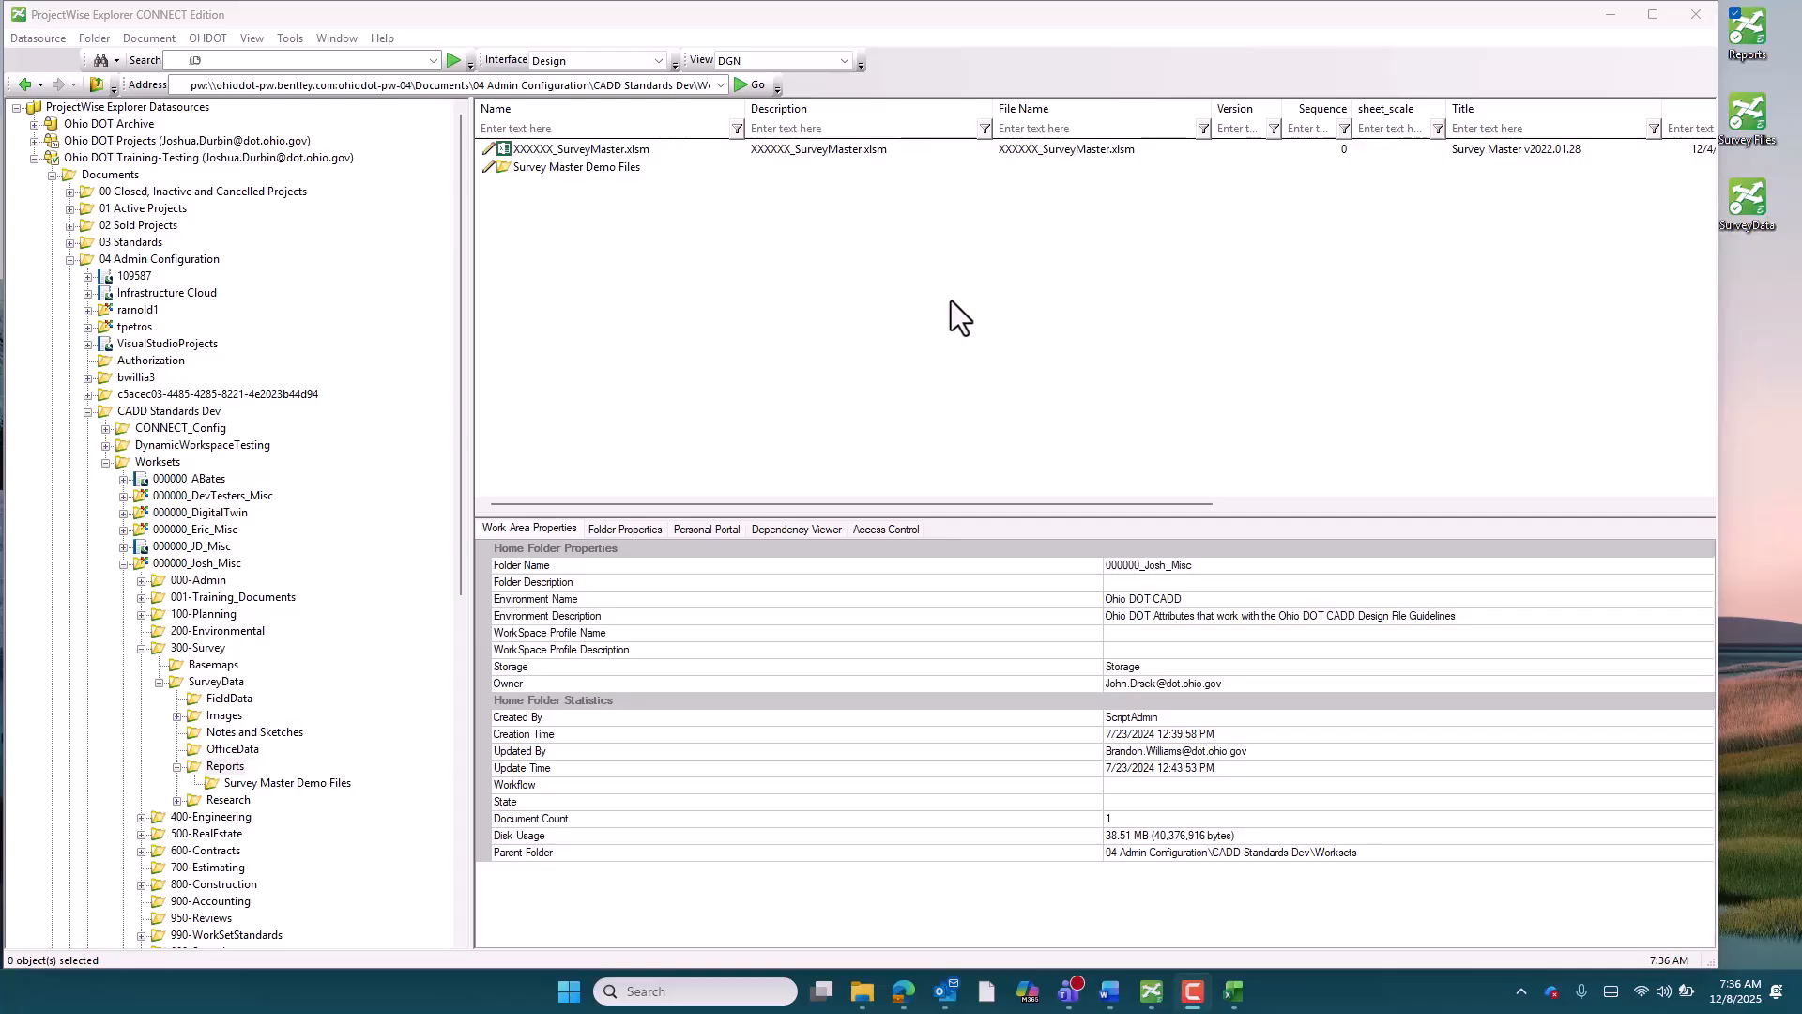
double_click(583, 148)
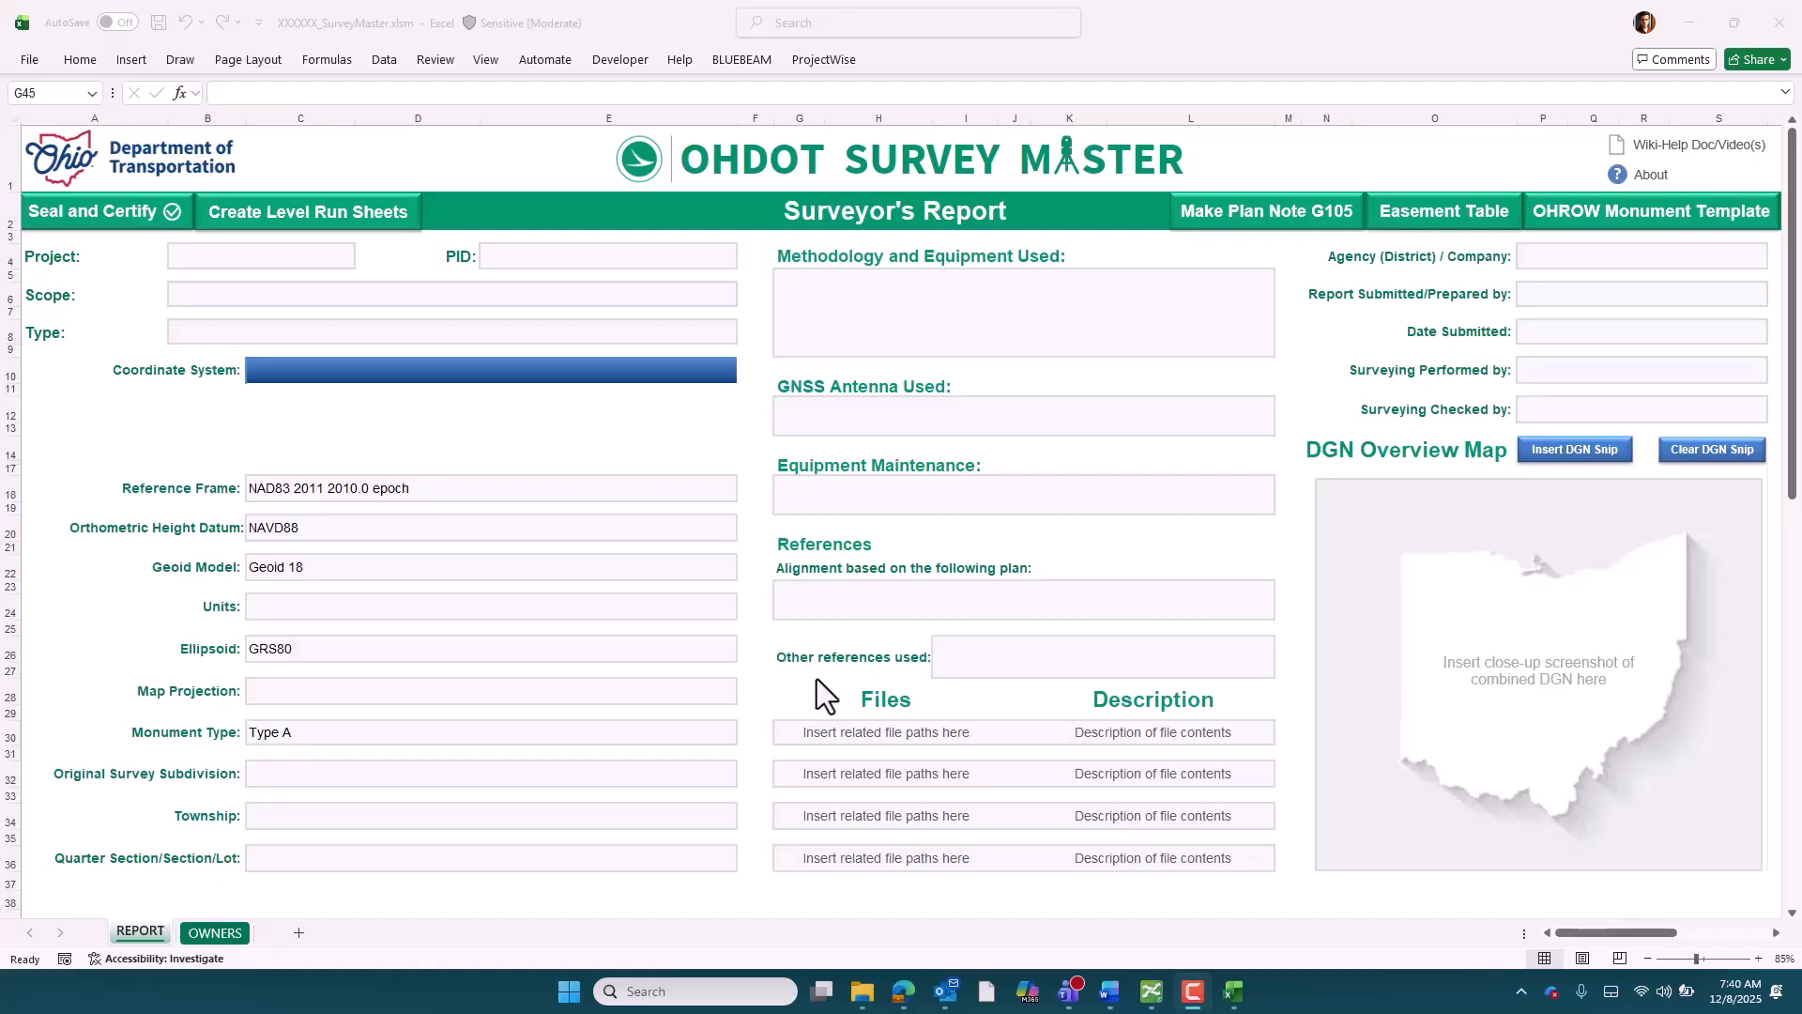
left_click(1620, 176)
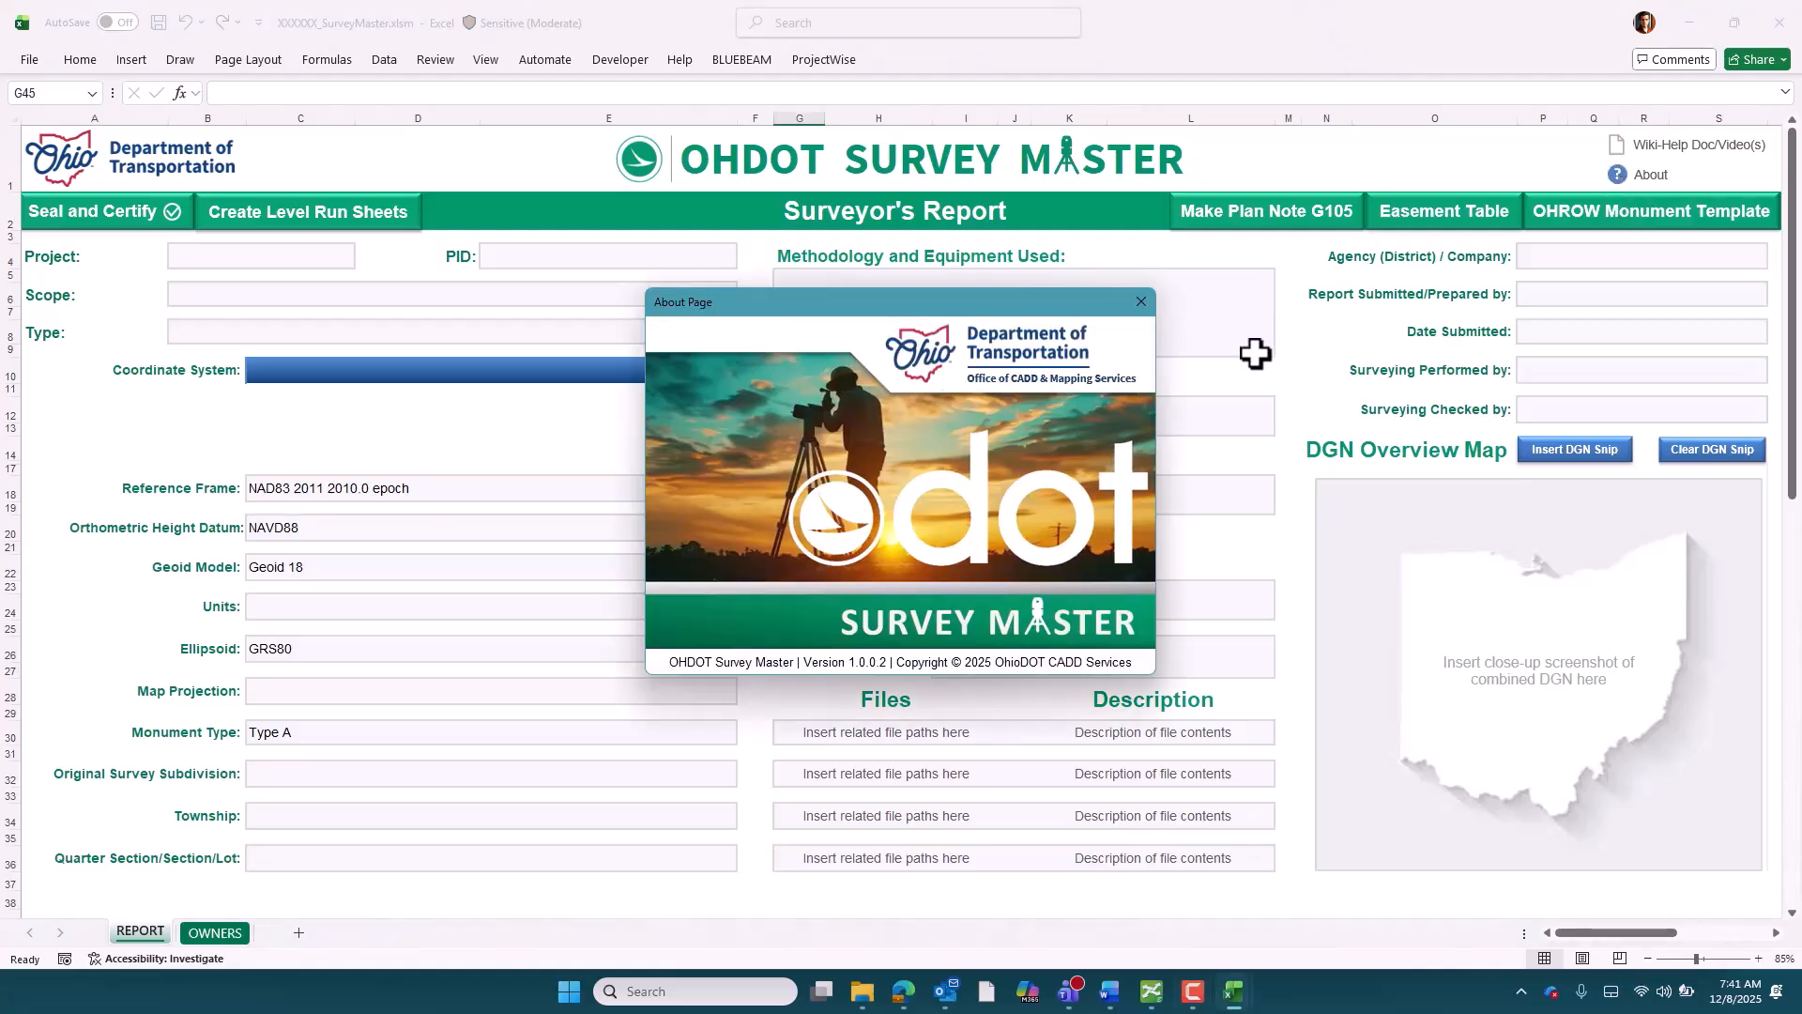
left_click_drag(761, 305, 762, 314)
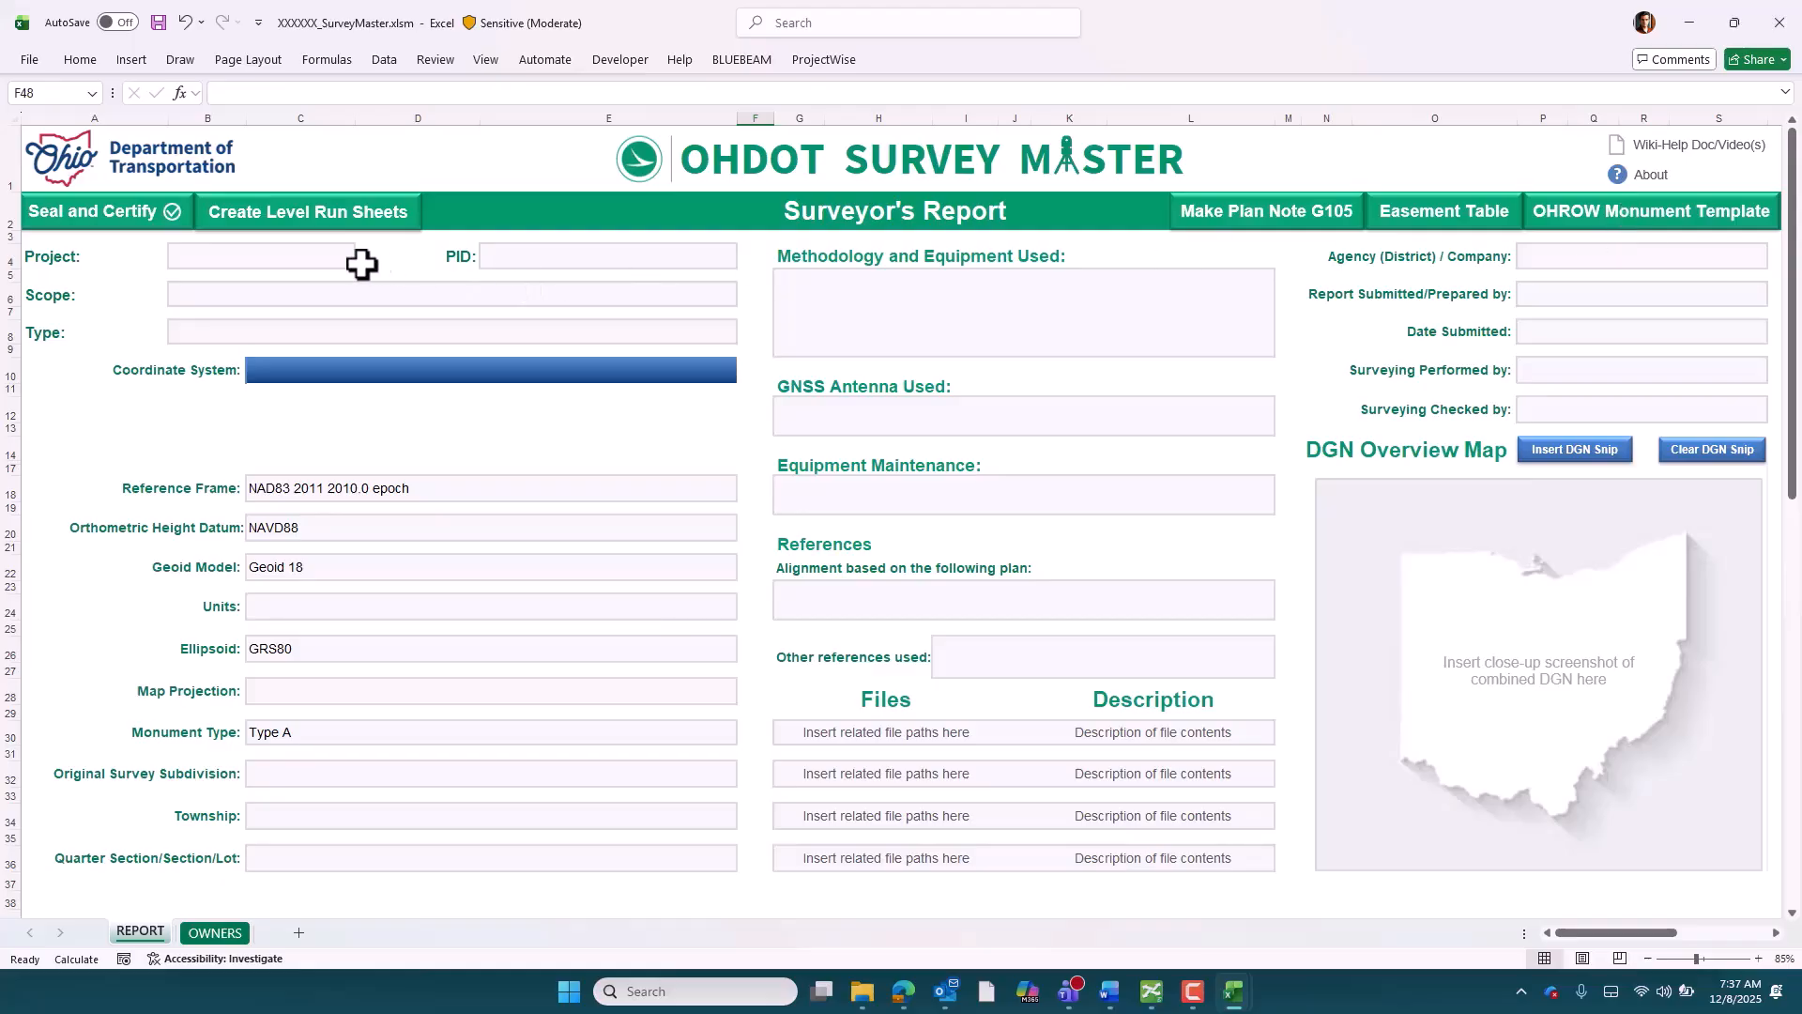
Examine the input hints of the Surveyor's Report fields from Project, PID, Scope and Type down to Units and Ellipsoid
left_click(229, 257)
left_click(549, 265)
left_click(530, 297)
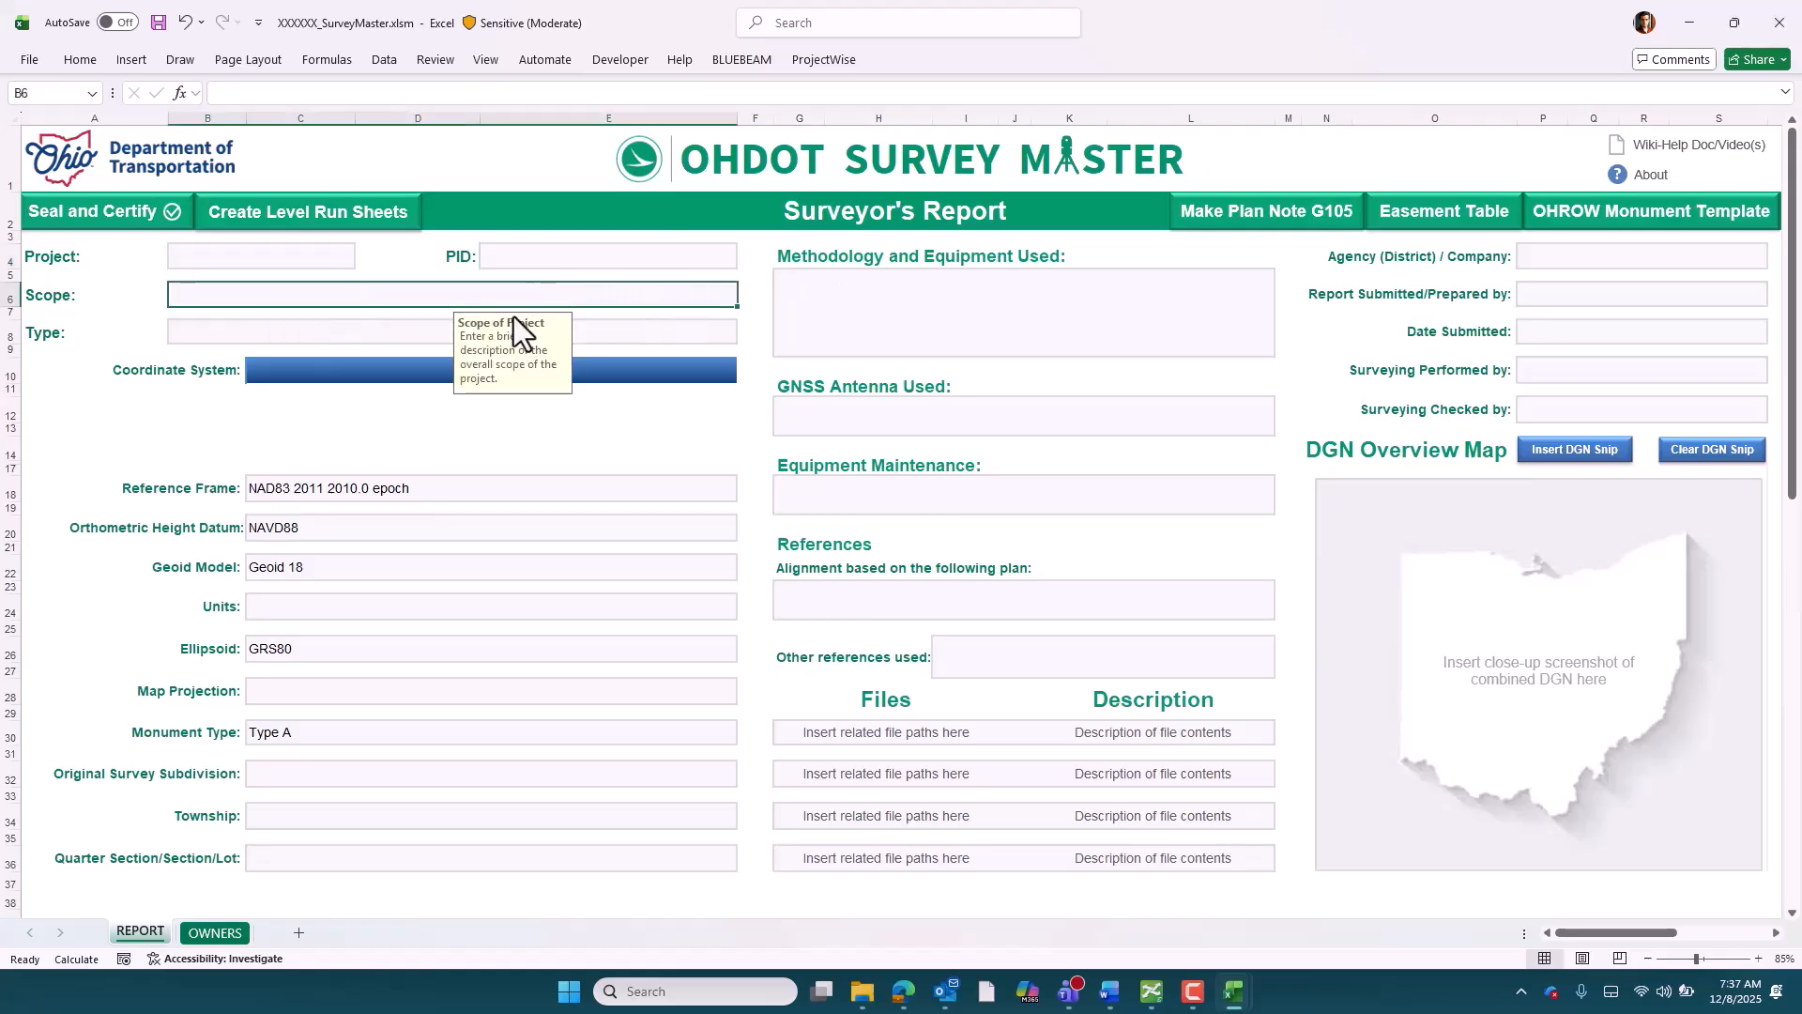
left_click(366, 330)
left_click(385, 495)
left_click(374, 525)
left_click(354, 567)
left_click(330, 609)
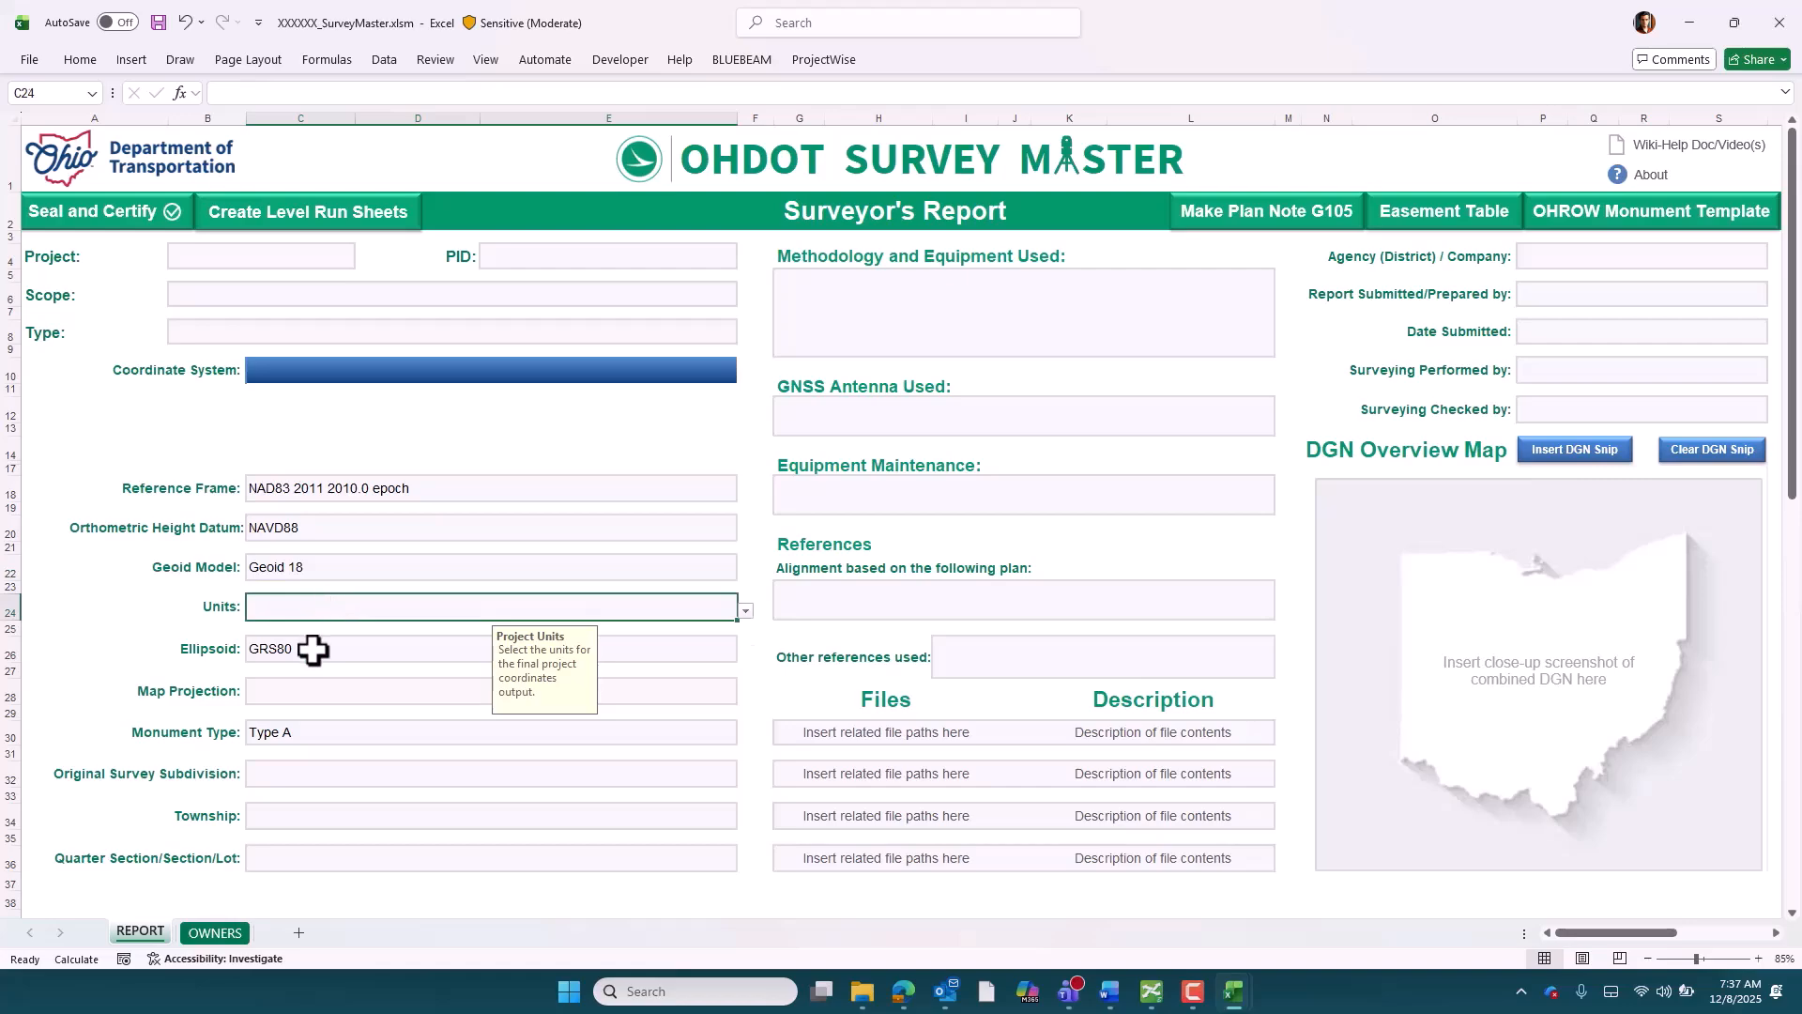
left_click(311, 648)
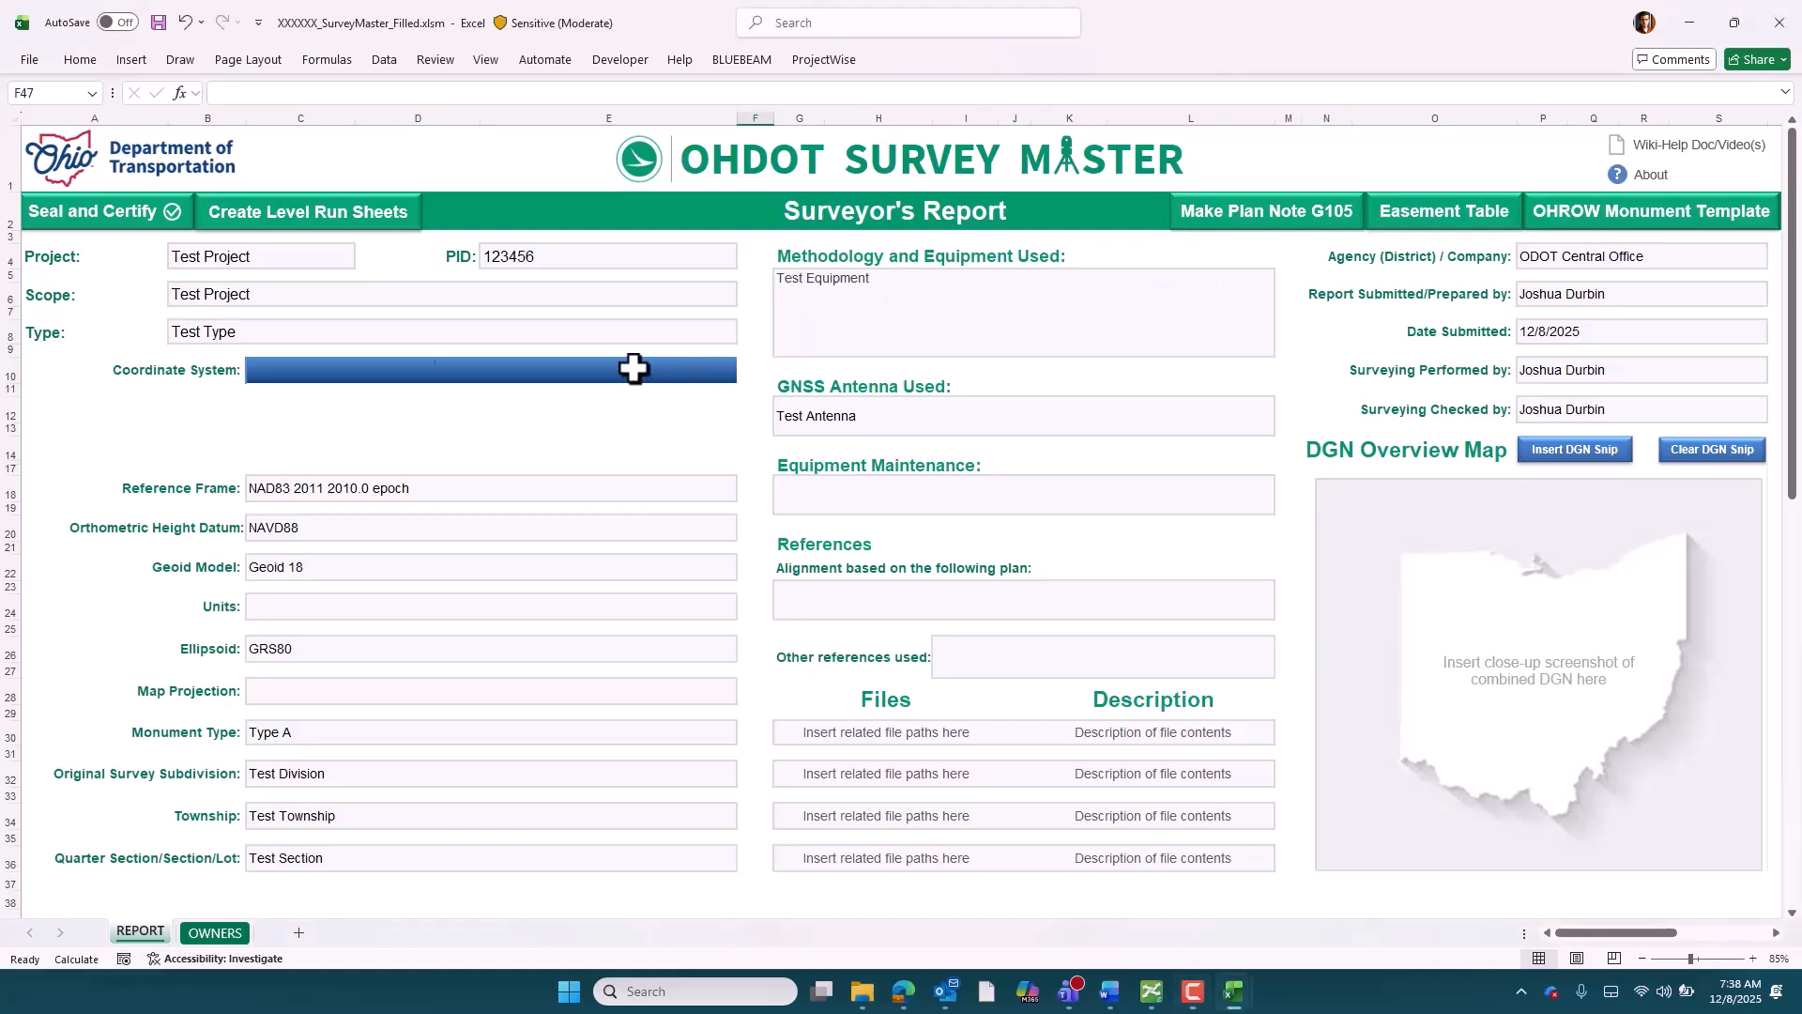
Set the report's coordinate system to Ohio State Plane North Zone
left_click(281, 369)
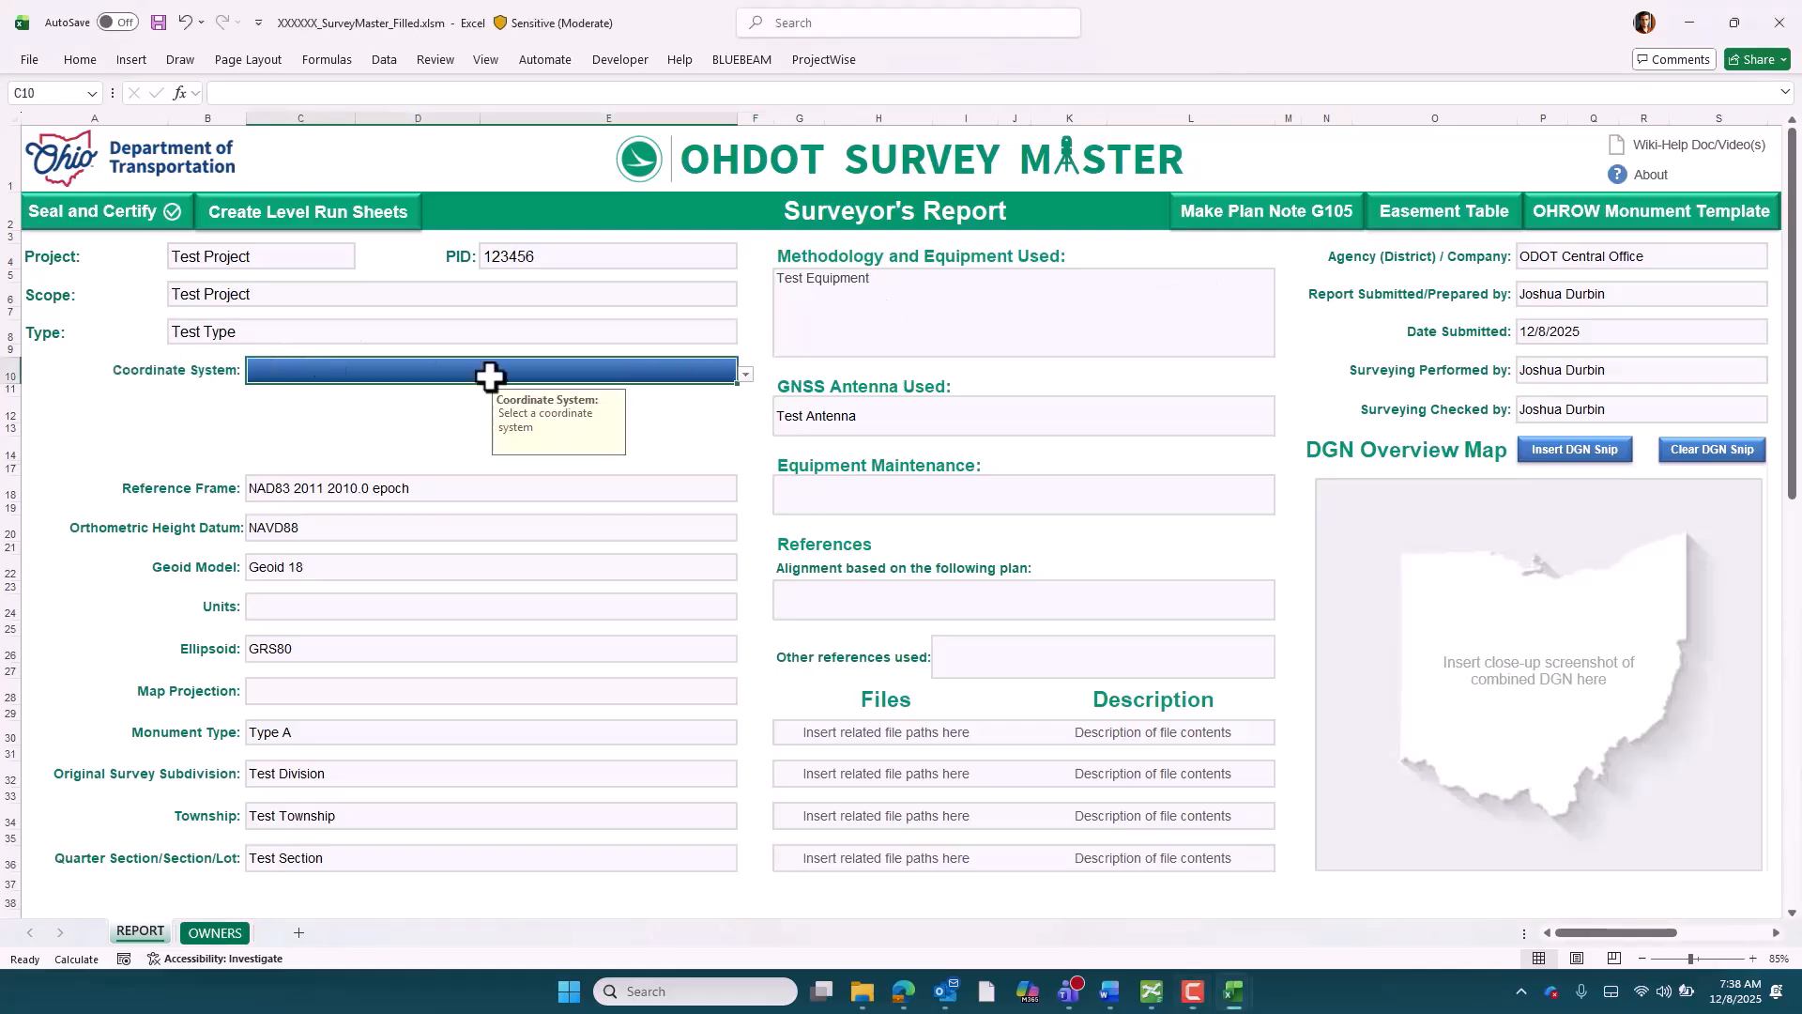
left_click(745, 375)
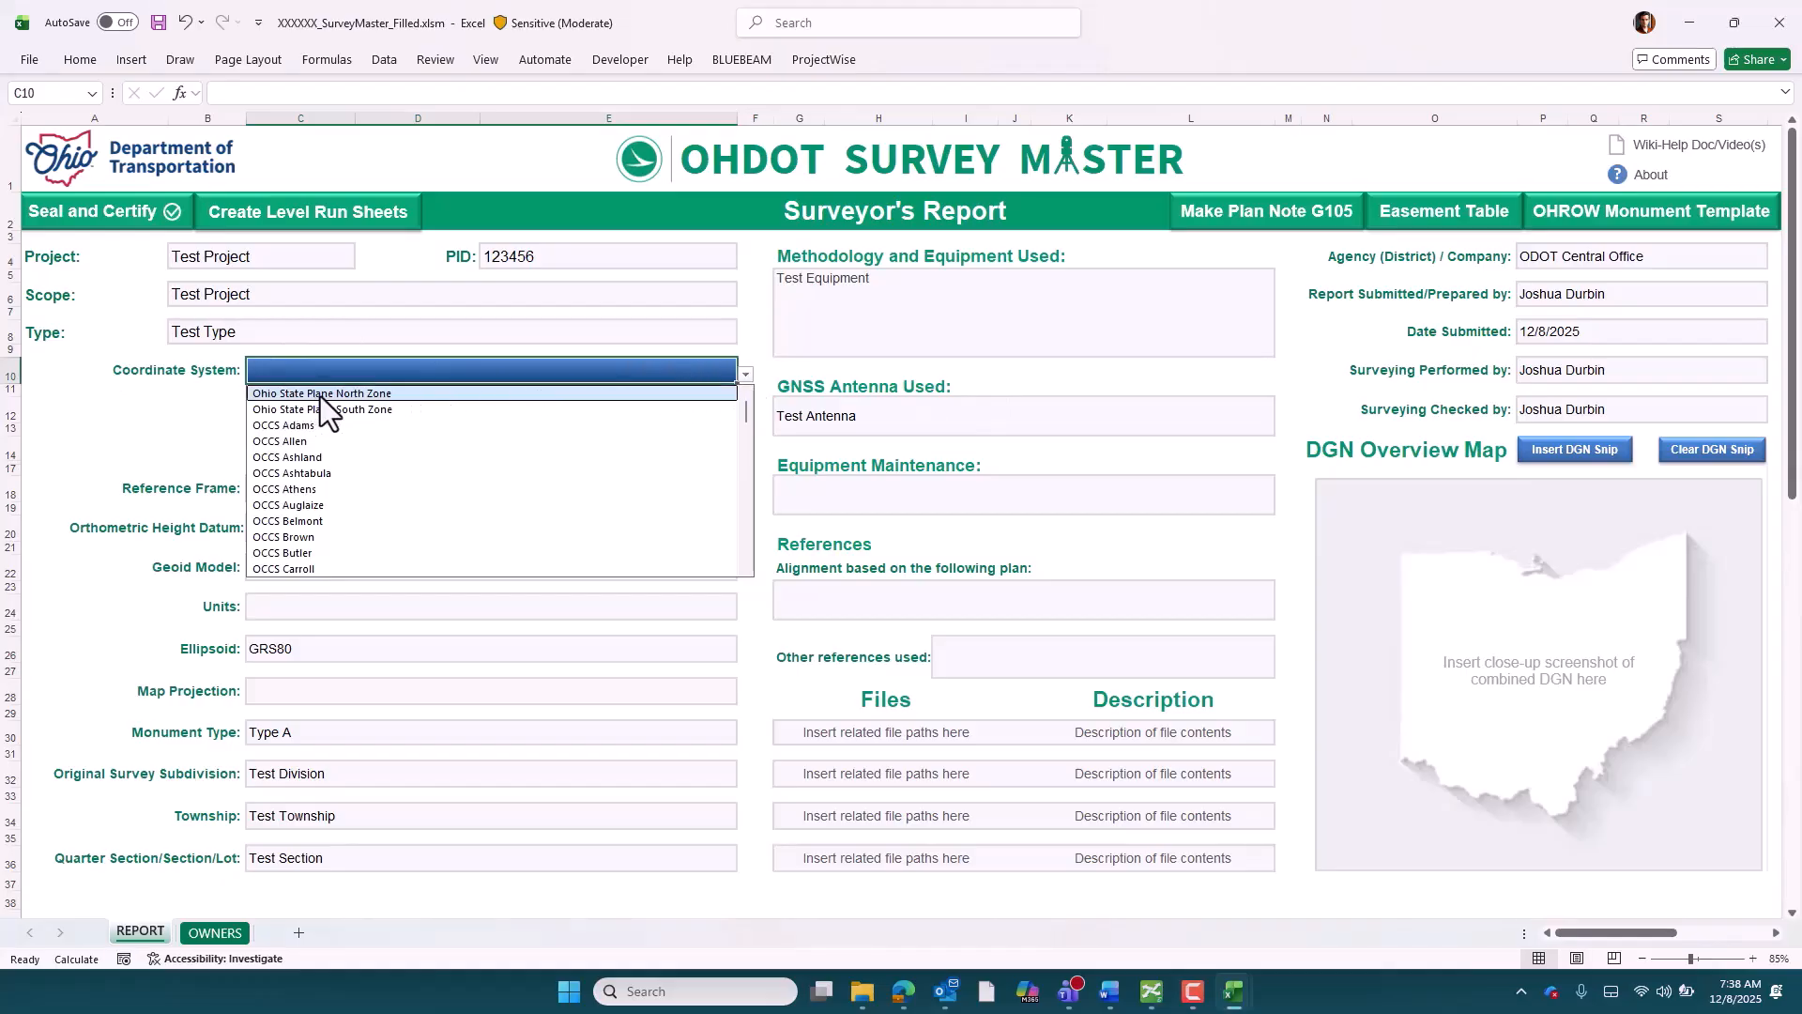
left_click(397, 394)
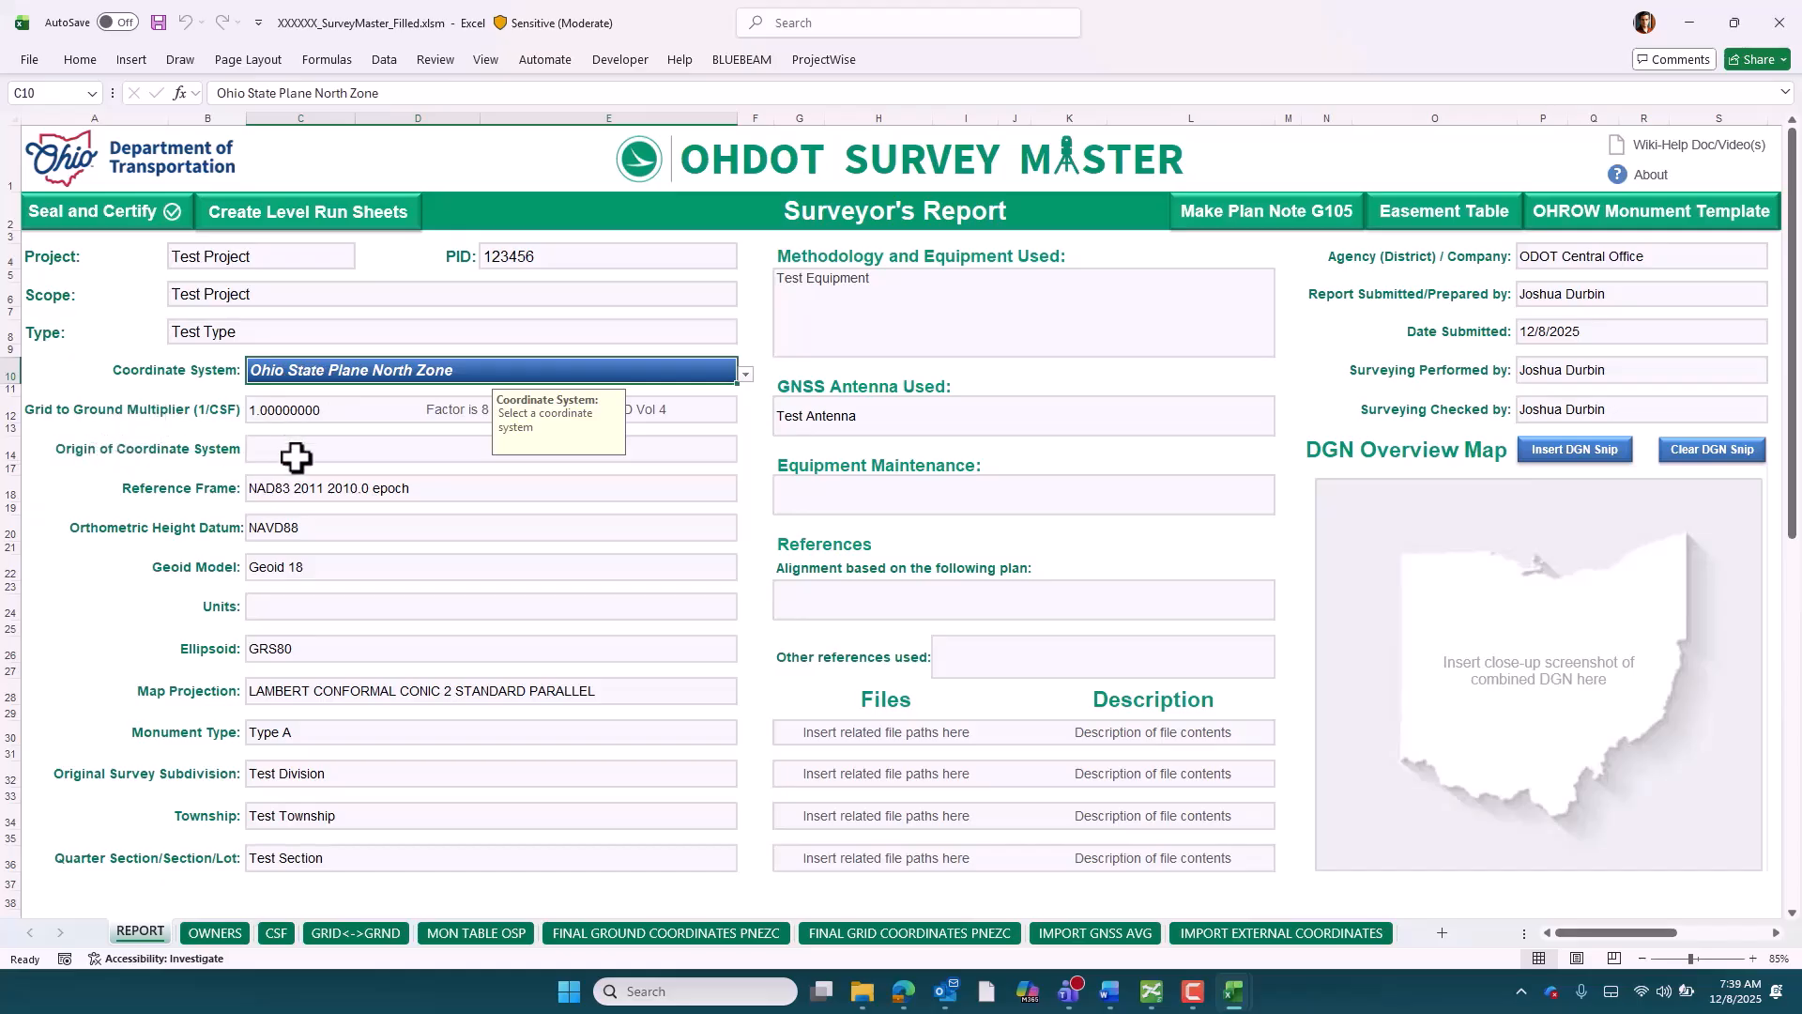
Set the report's coordinate system to OCCS Adams and the project units to U.S. Survey FT (sft)
left_click(745, 375)
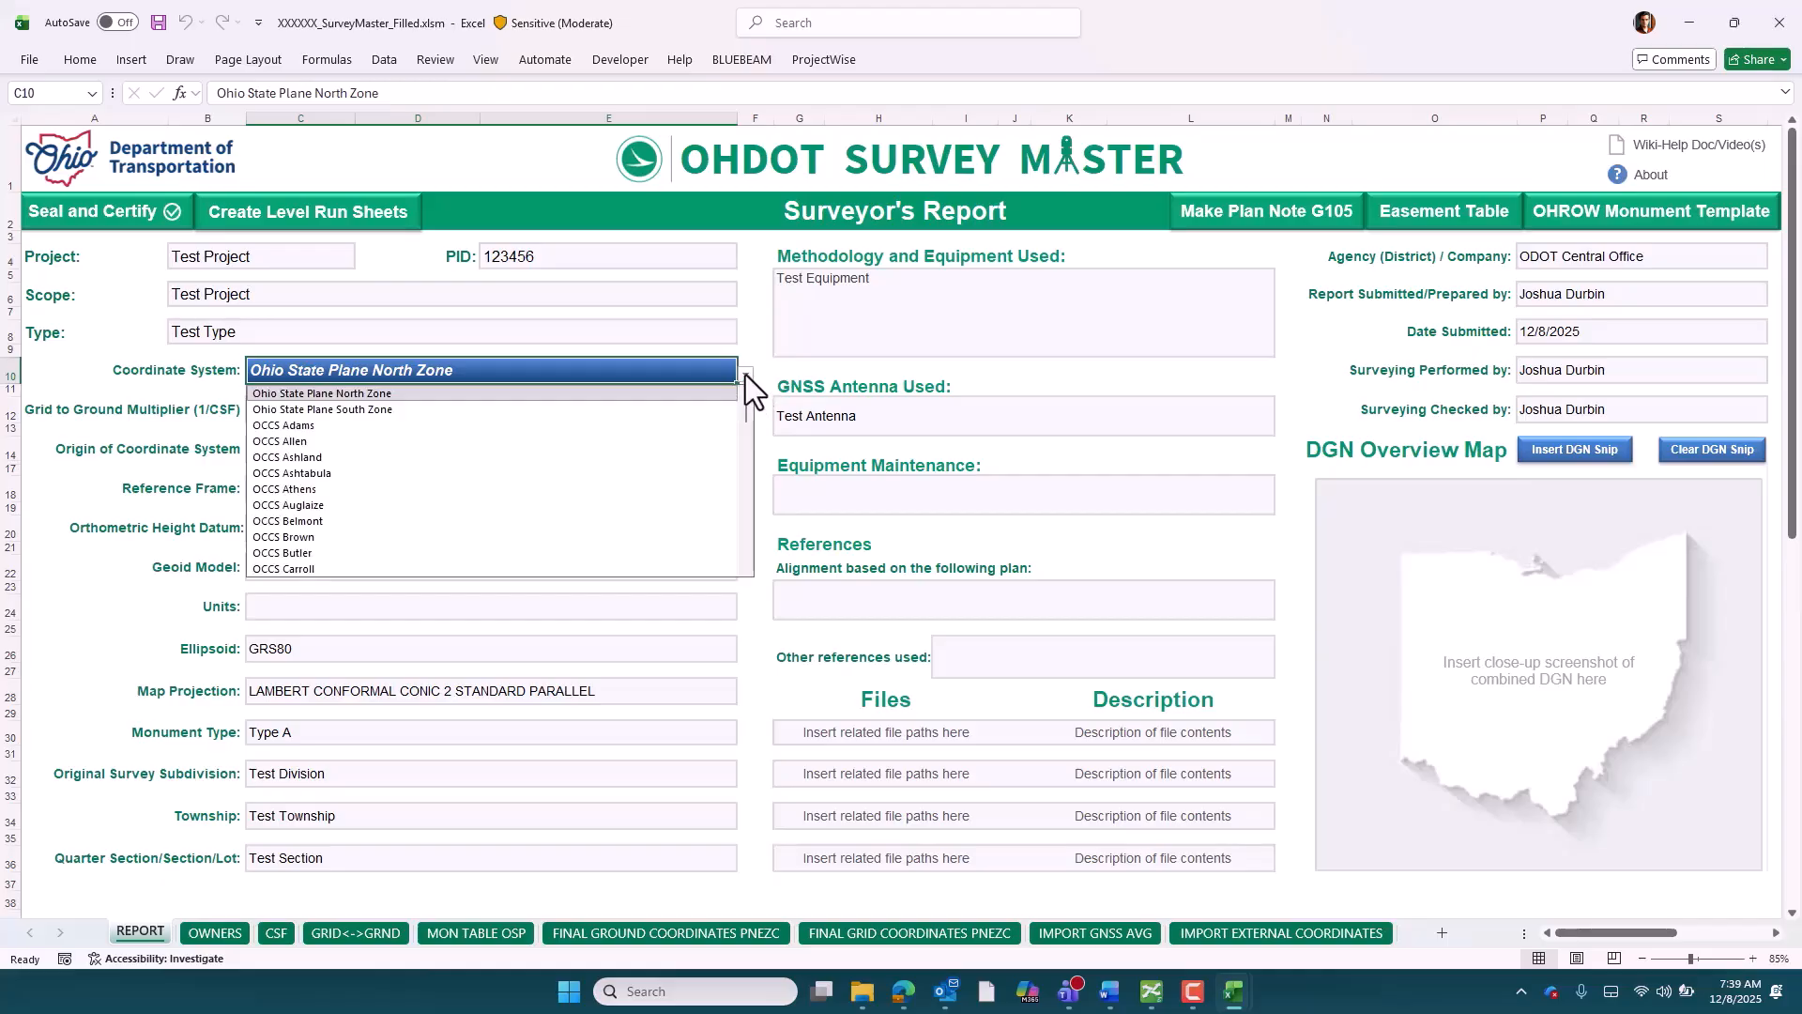
left_click(285, 428)
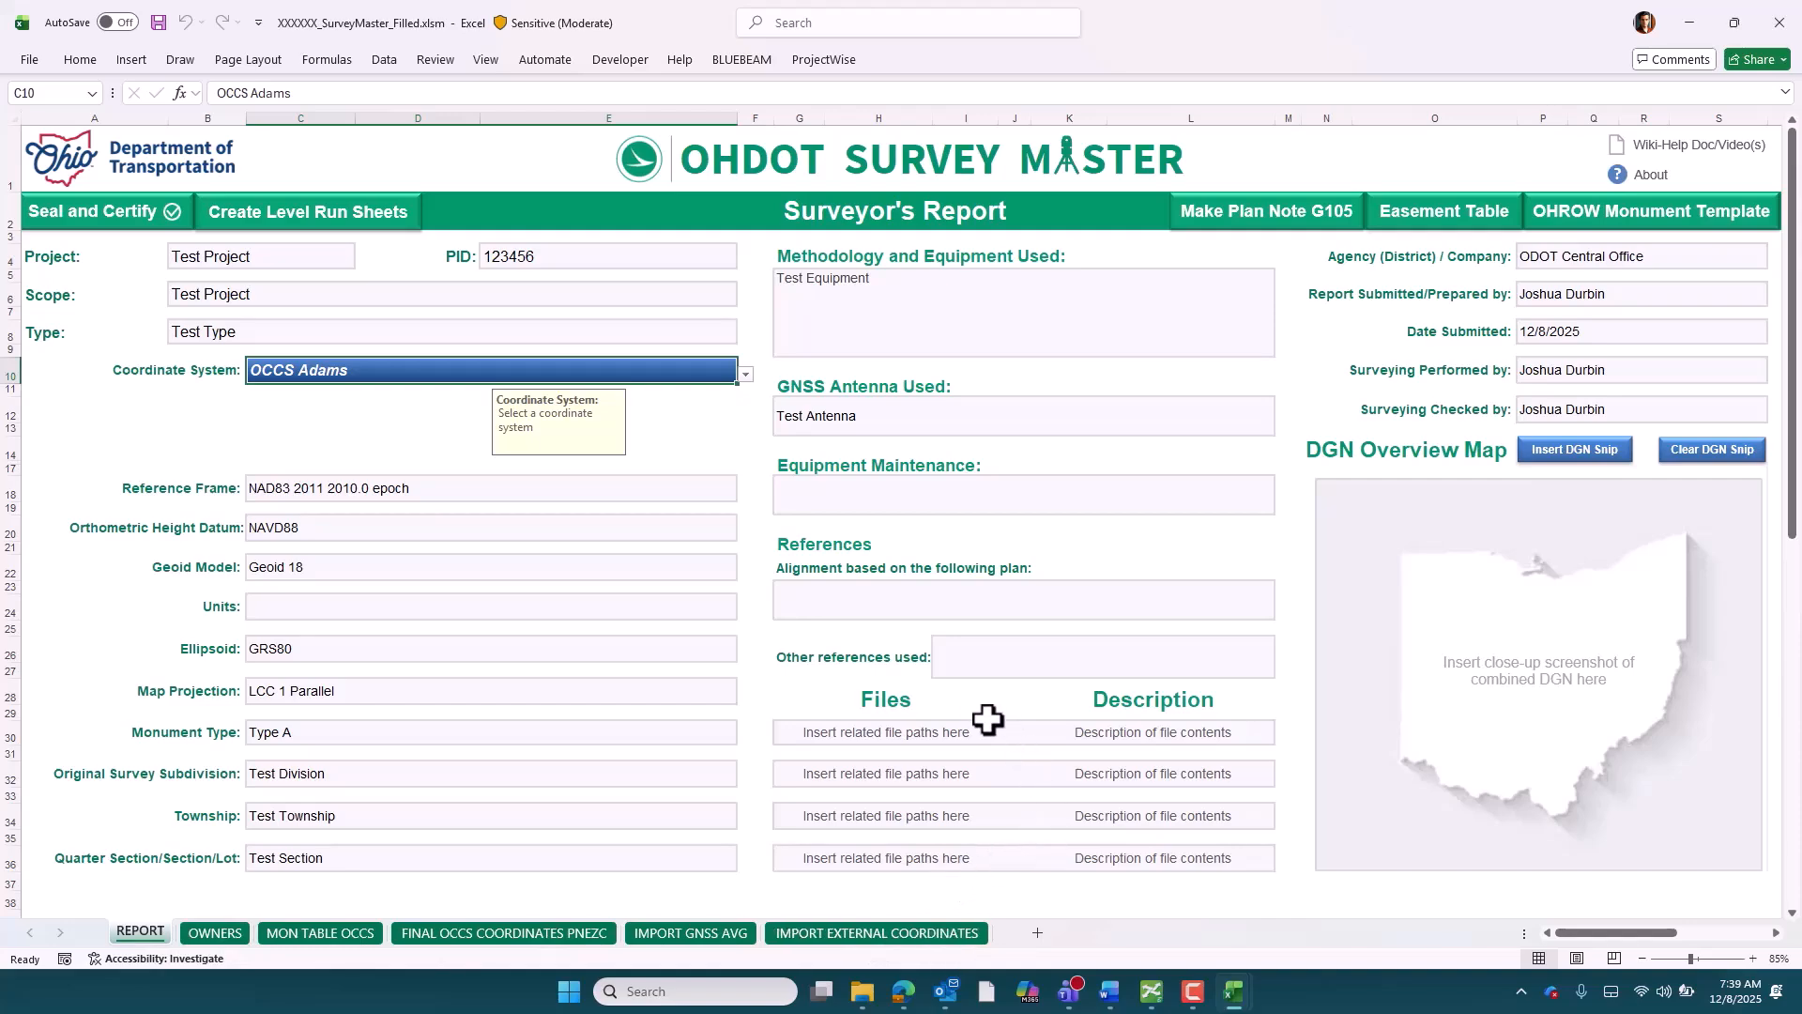
left_click(621, 602)
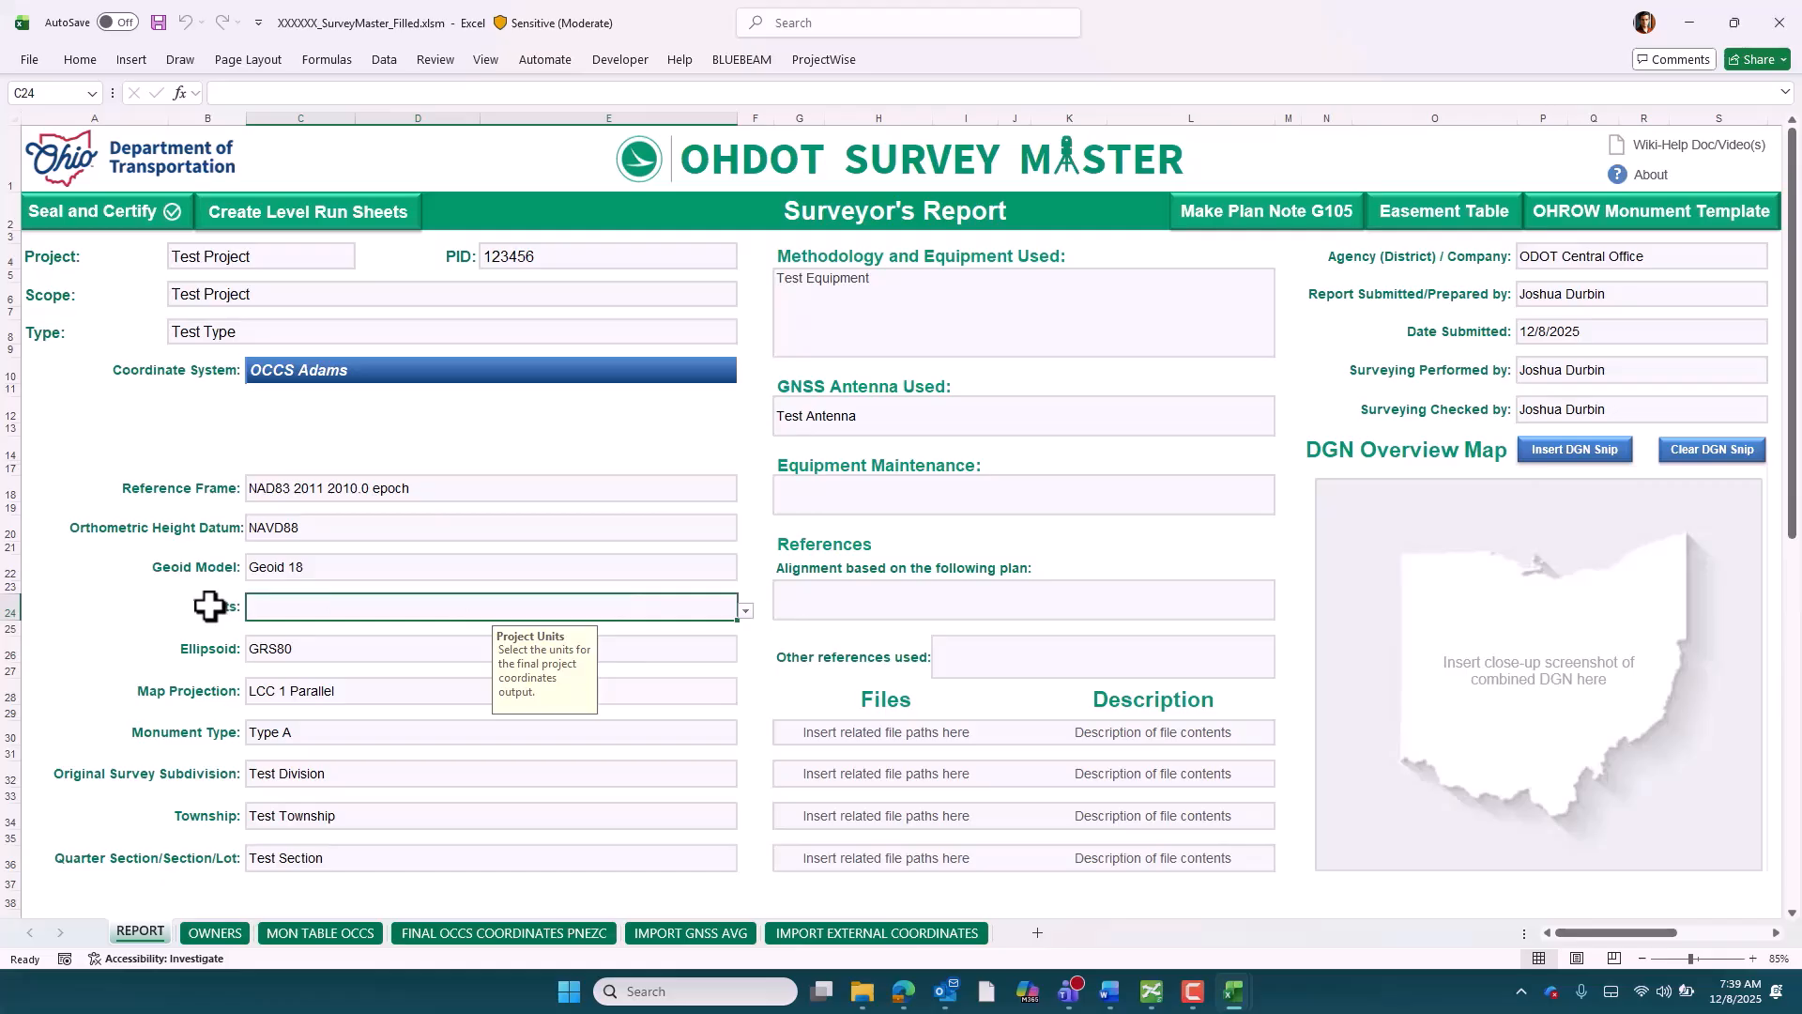
left_click(745, 612)
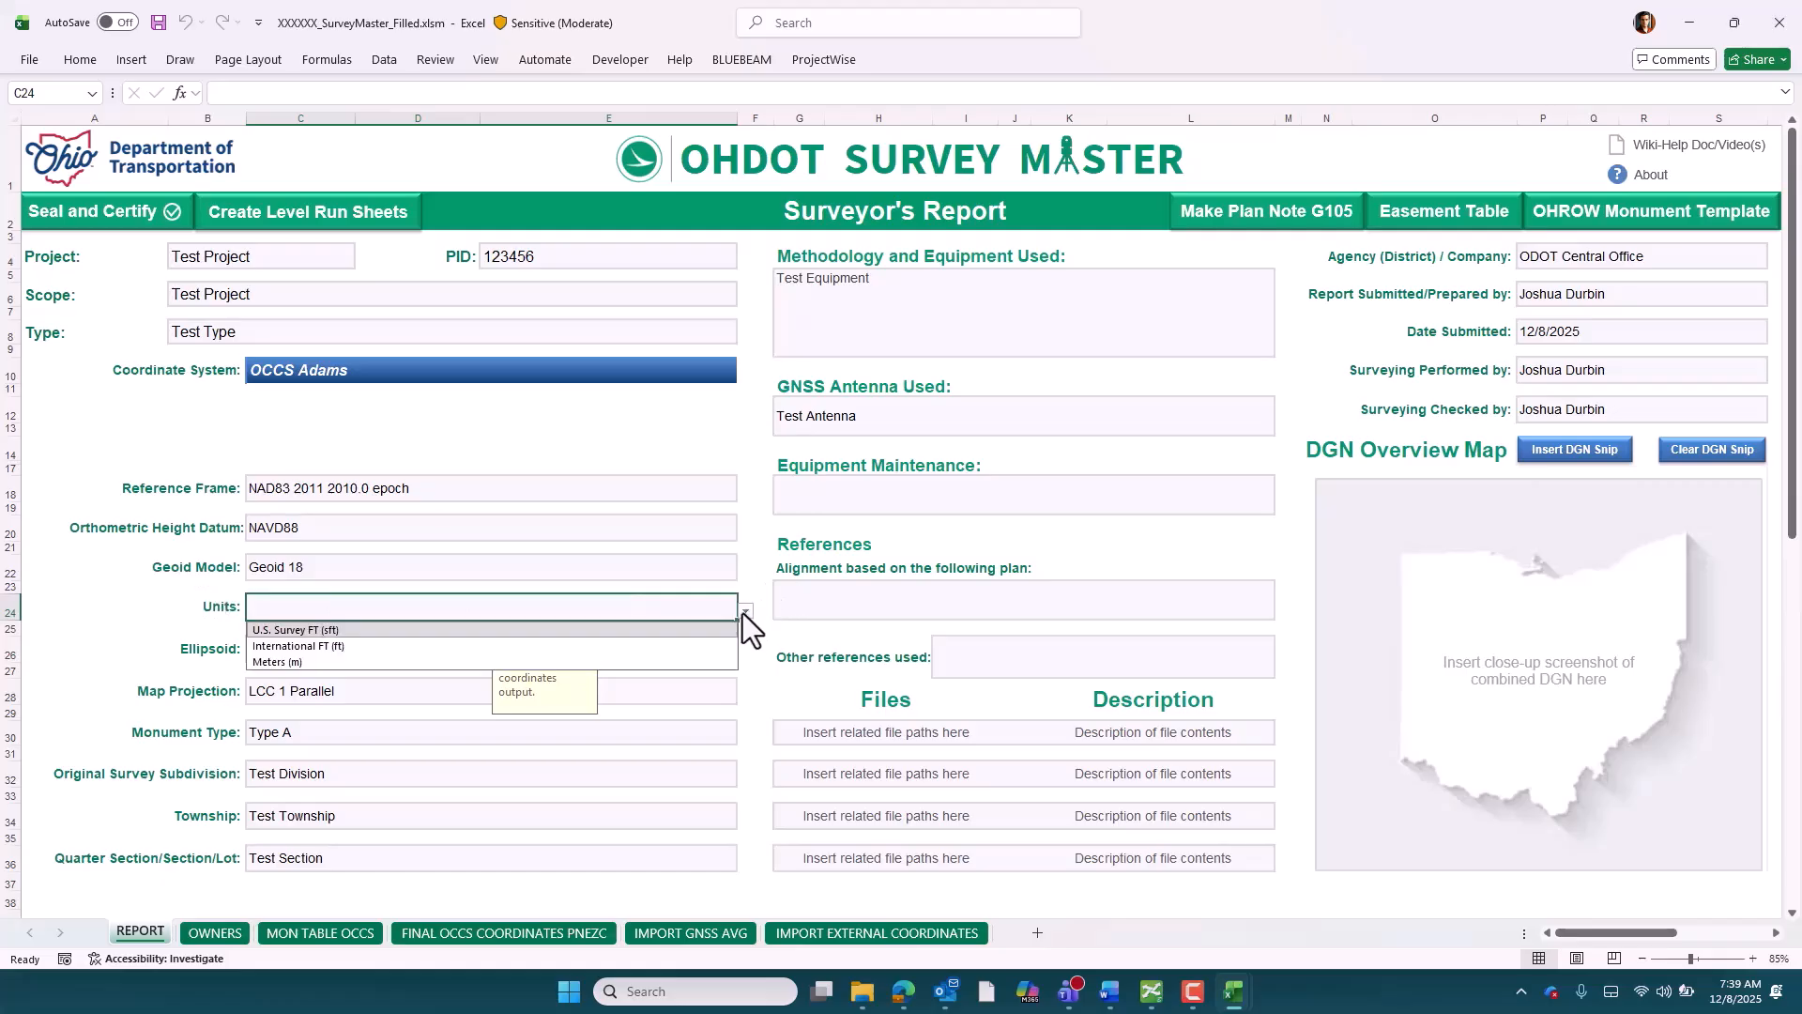
left_click(305, 632)
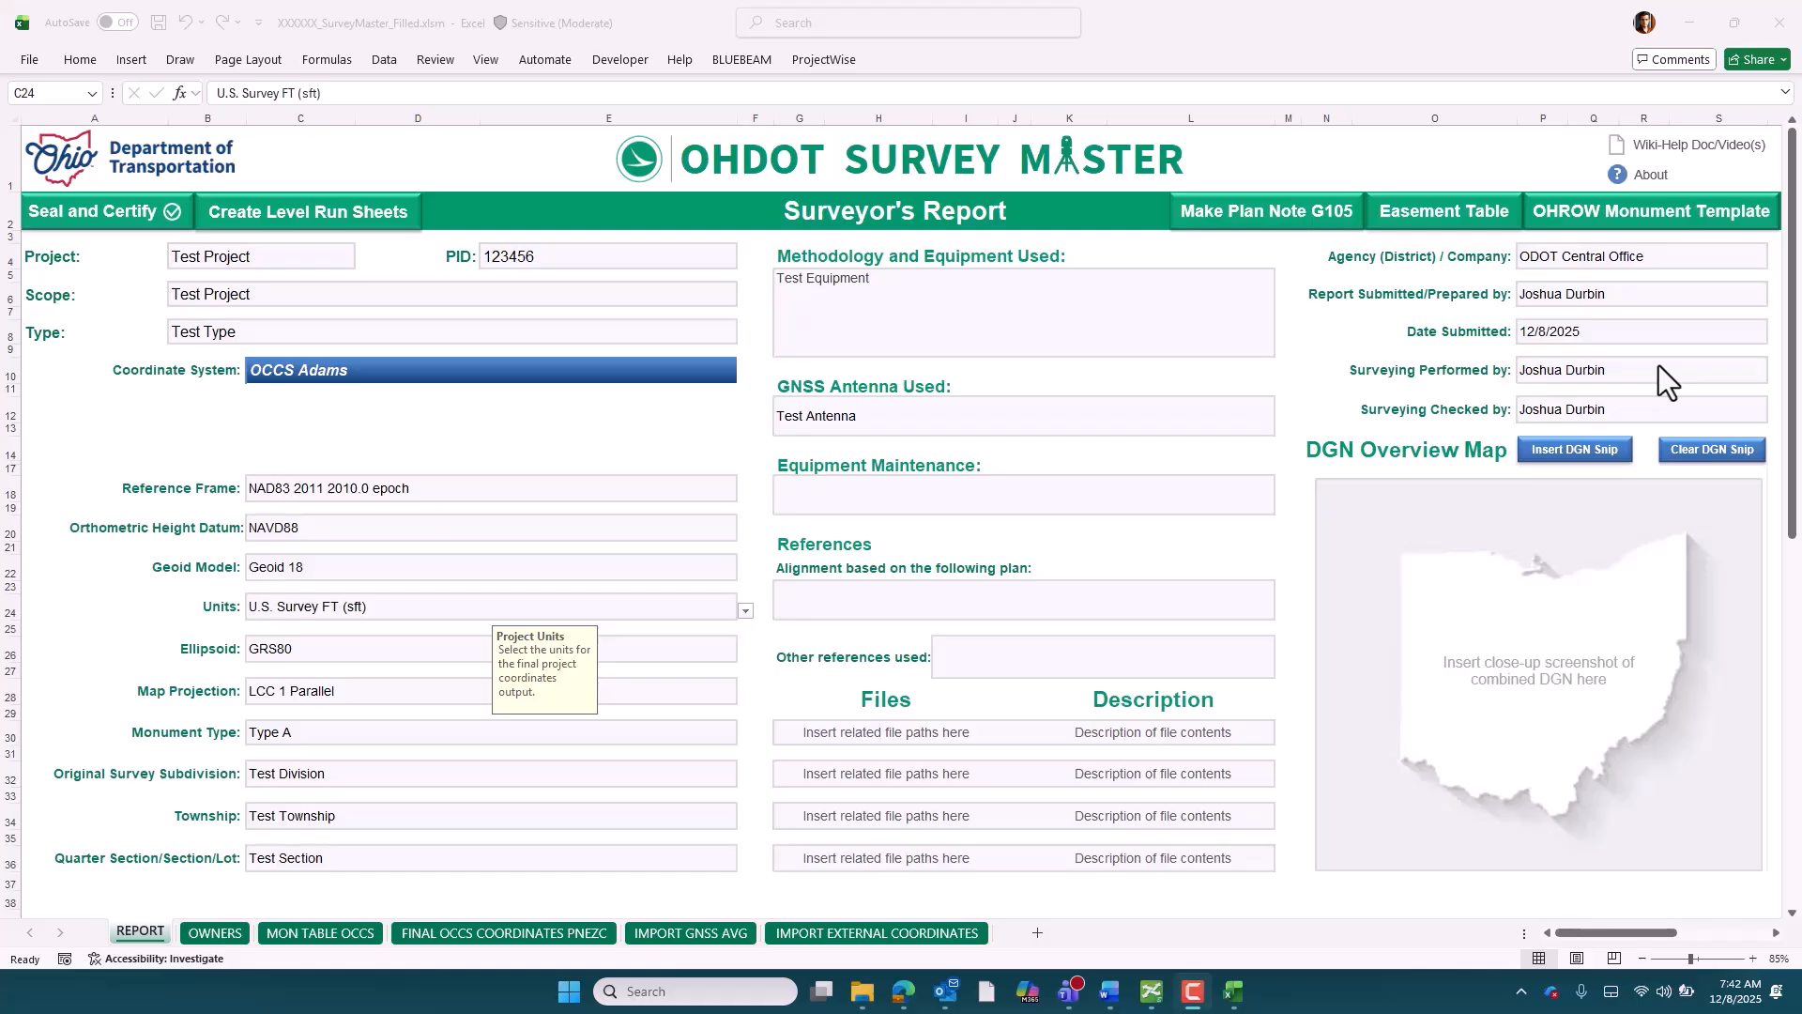
Open the OHROW Monument Template and the Easement Table from the Surveyor's Report
left_click(1659, 226)
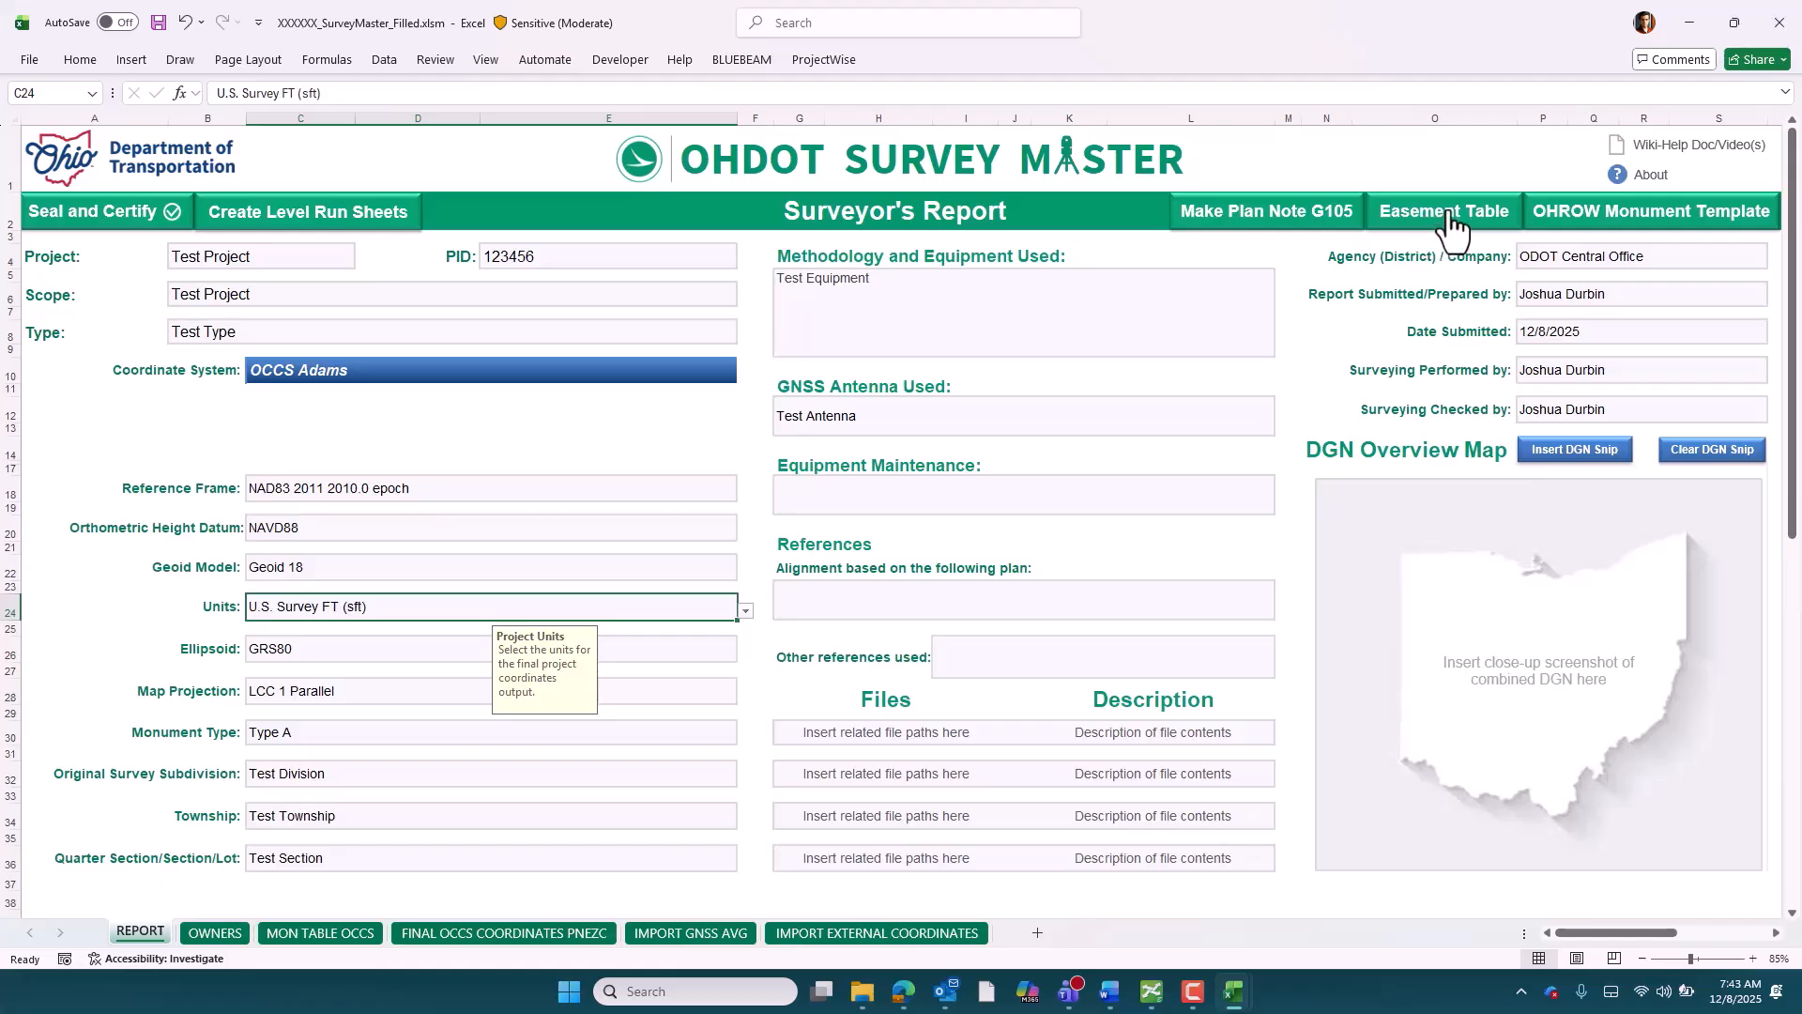
left_click(1448, 224)
Fill in the G105 plan note with sheet number 12 and positioning method TEST, and copy it to the clipboard
left_click(1234, 225)
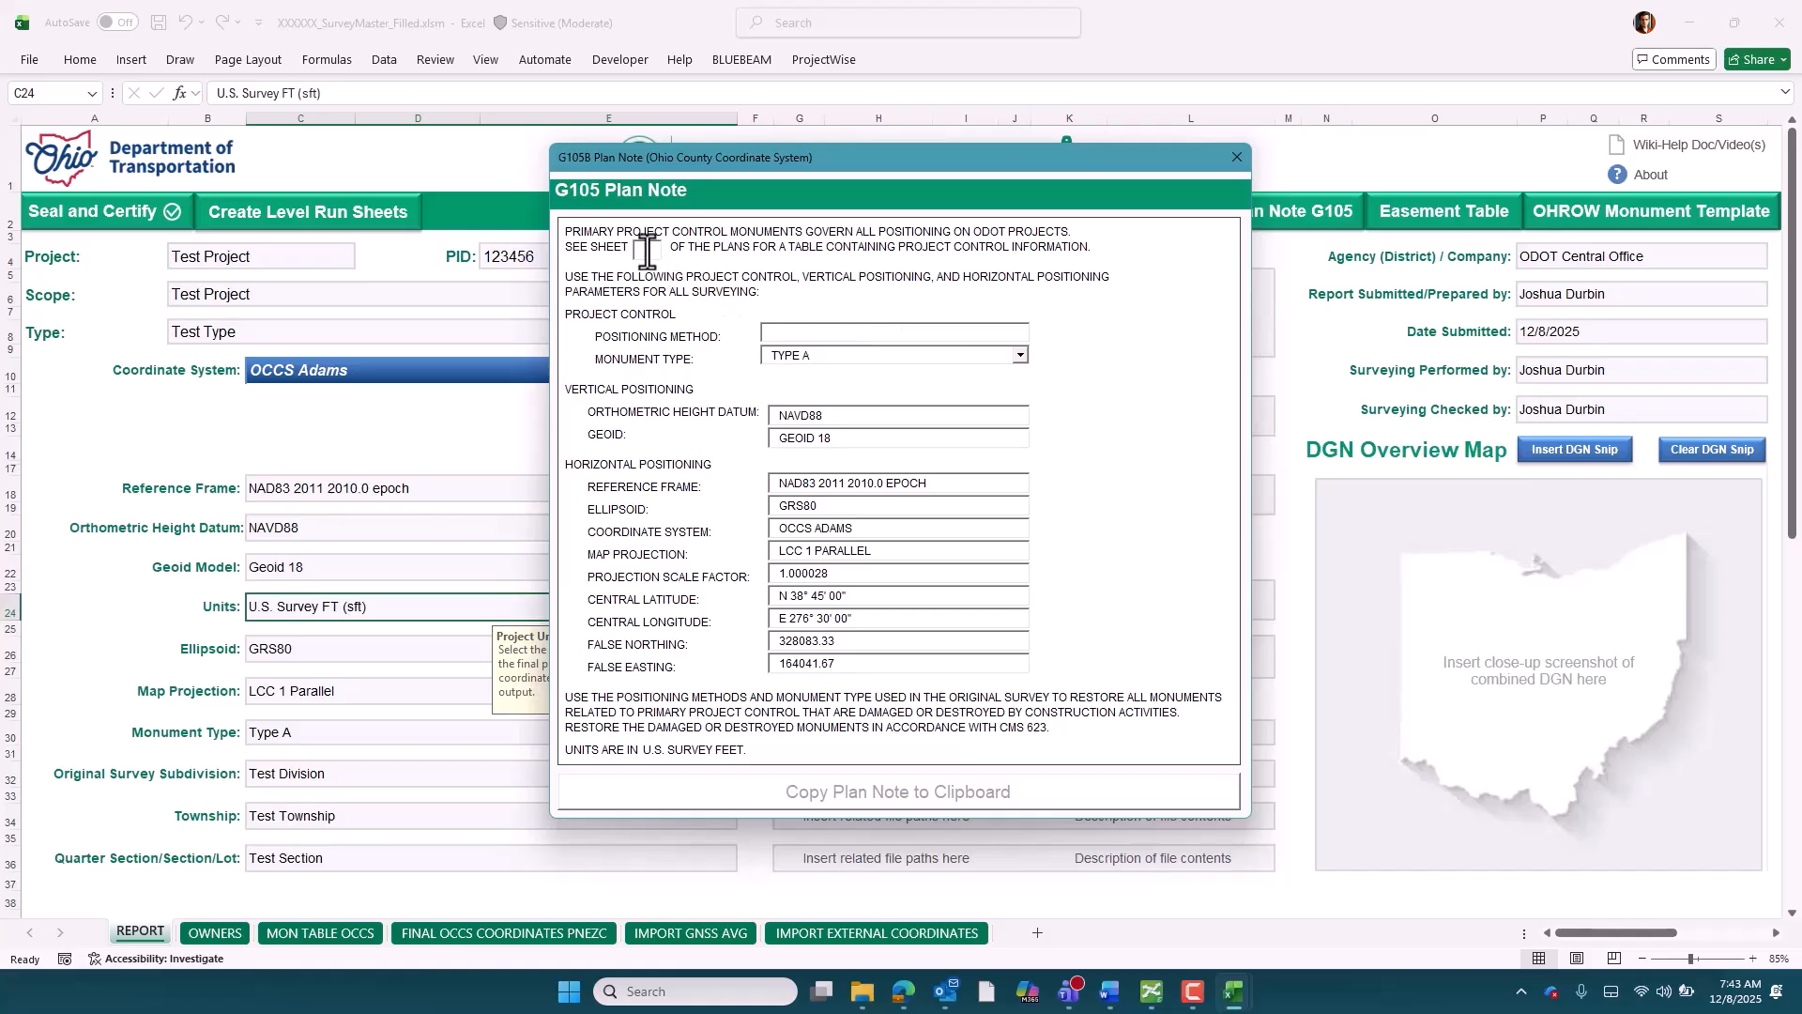
left_click(646, 250)
type("12")
type("TEST")
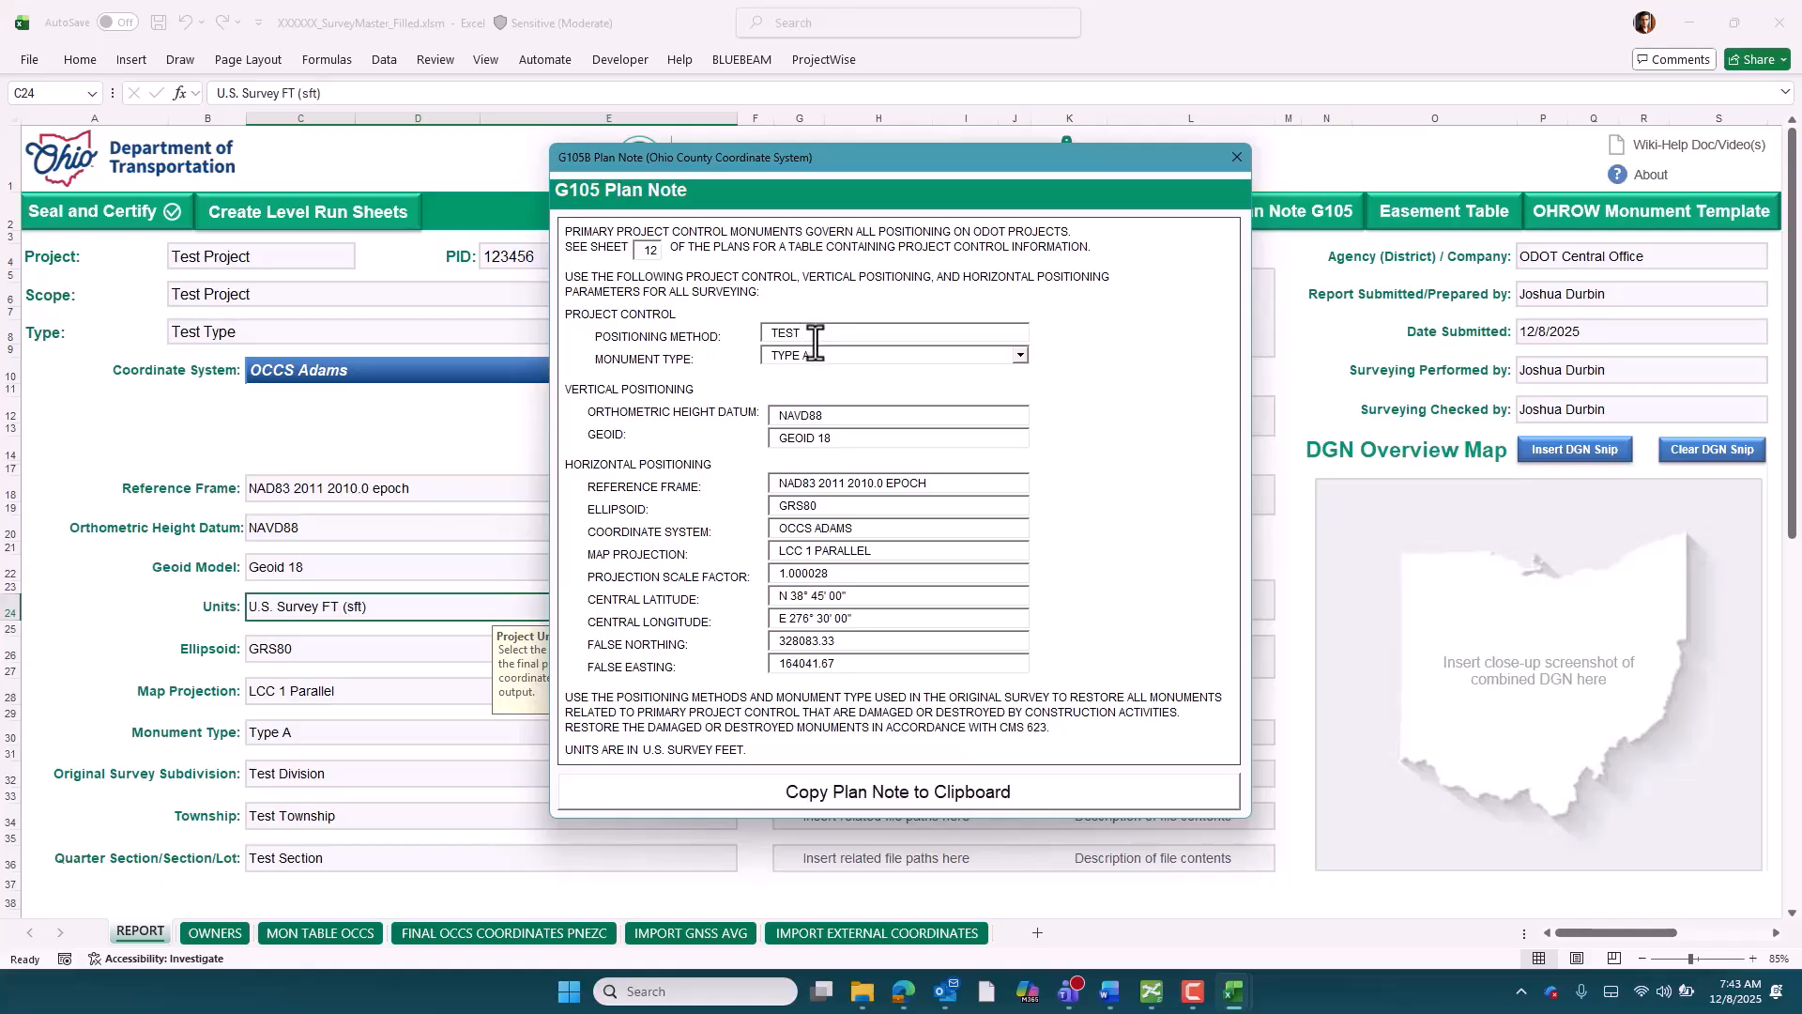
left_click(1044, 794)
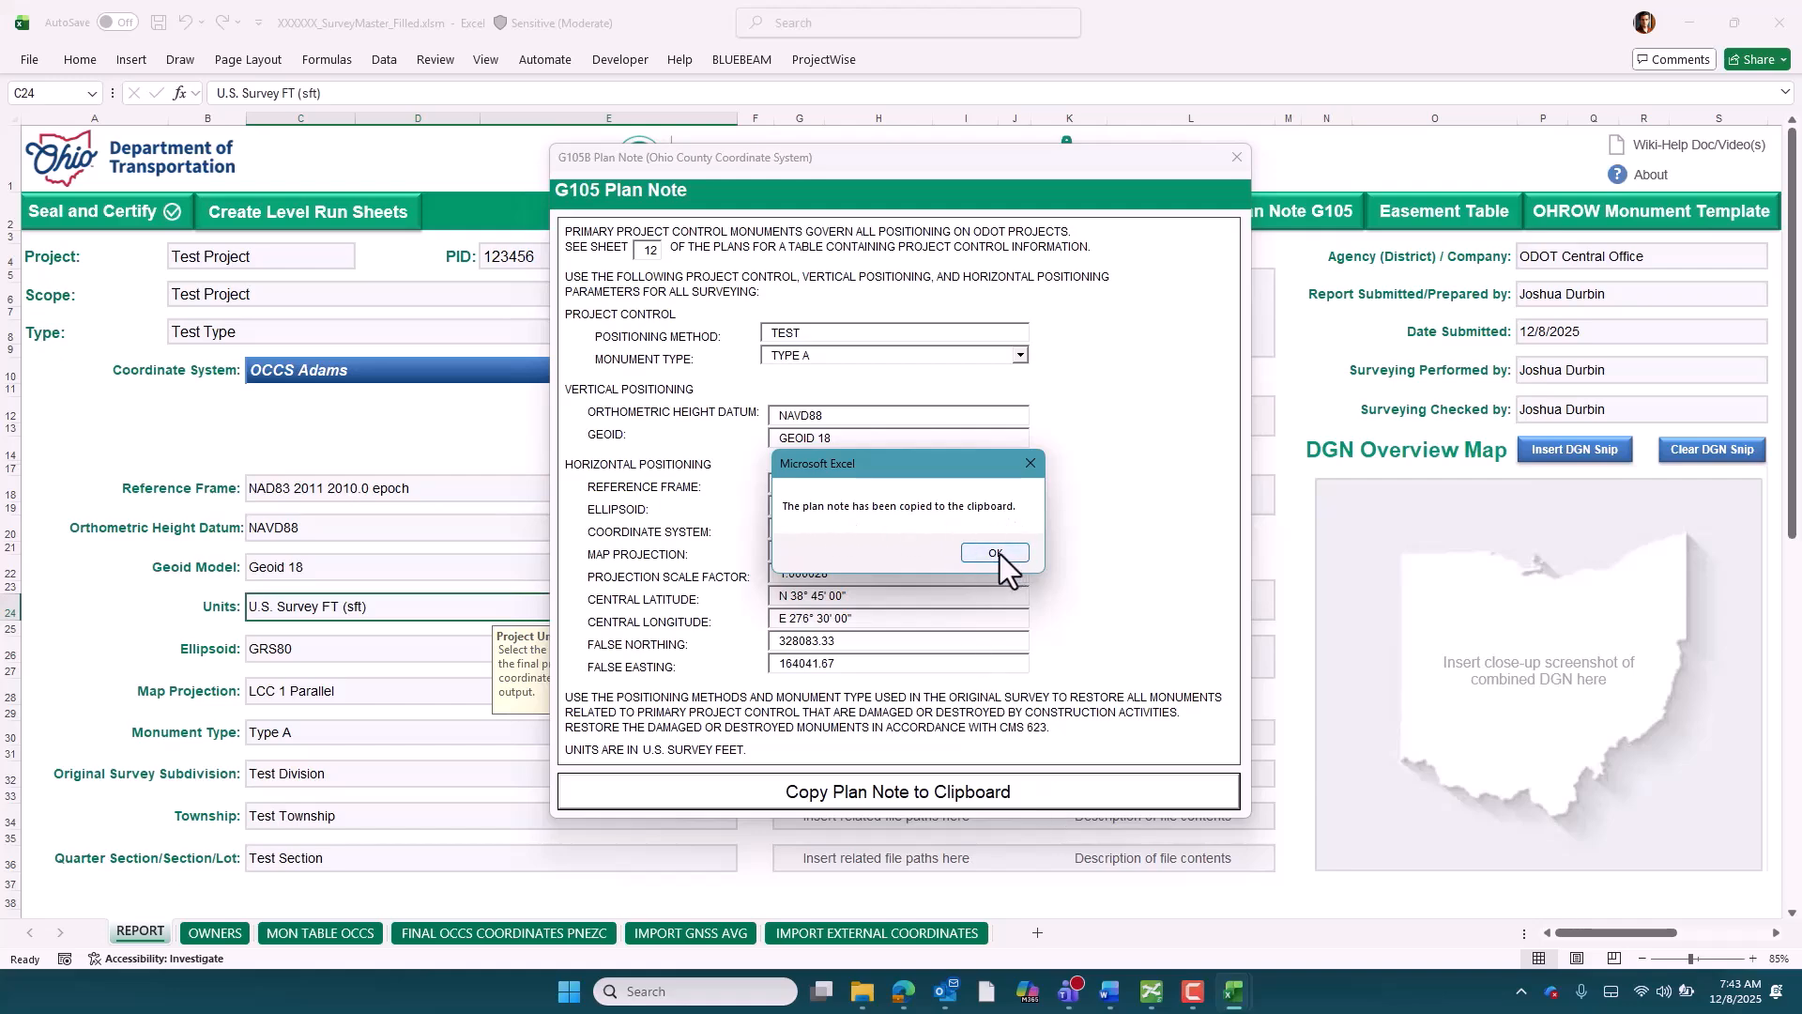
left_click(994, 554)
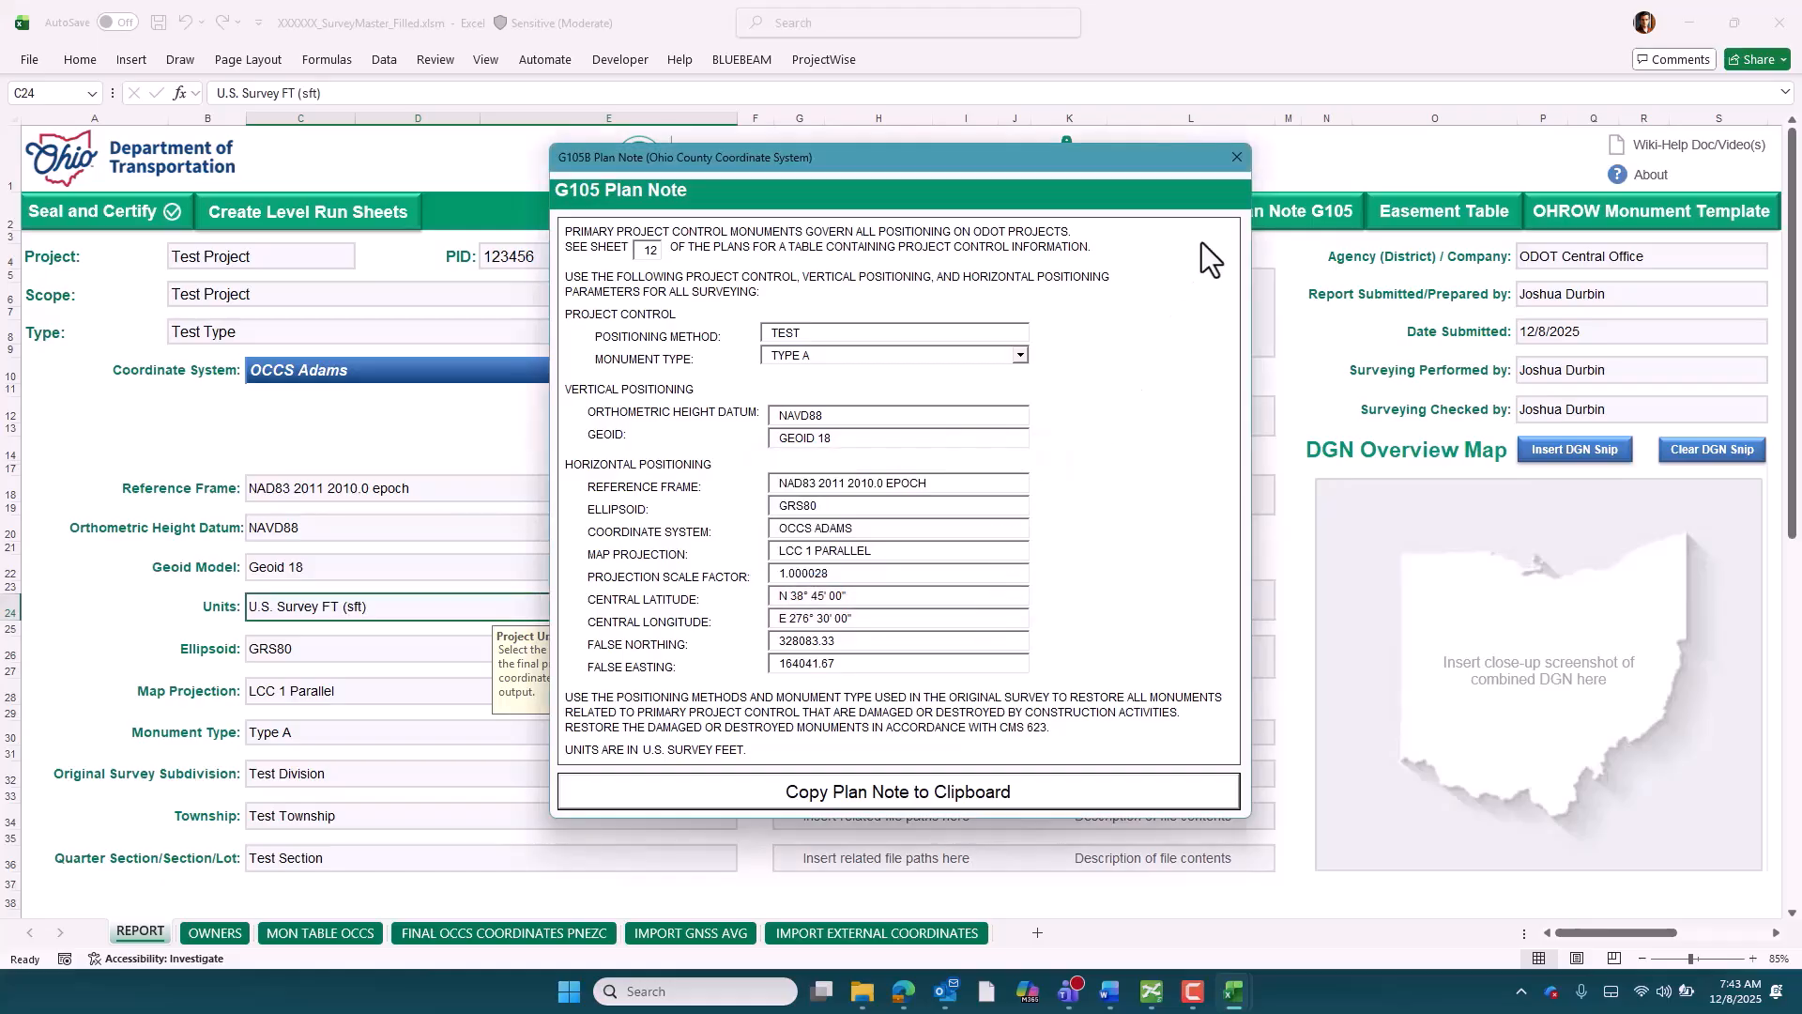
left_click(1235, 157)
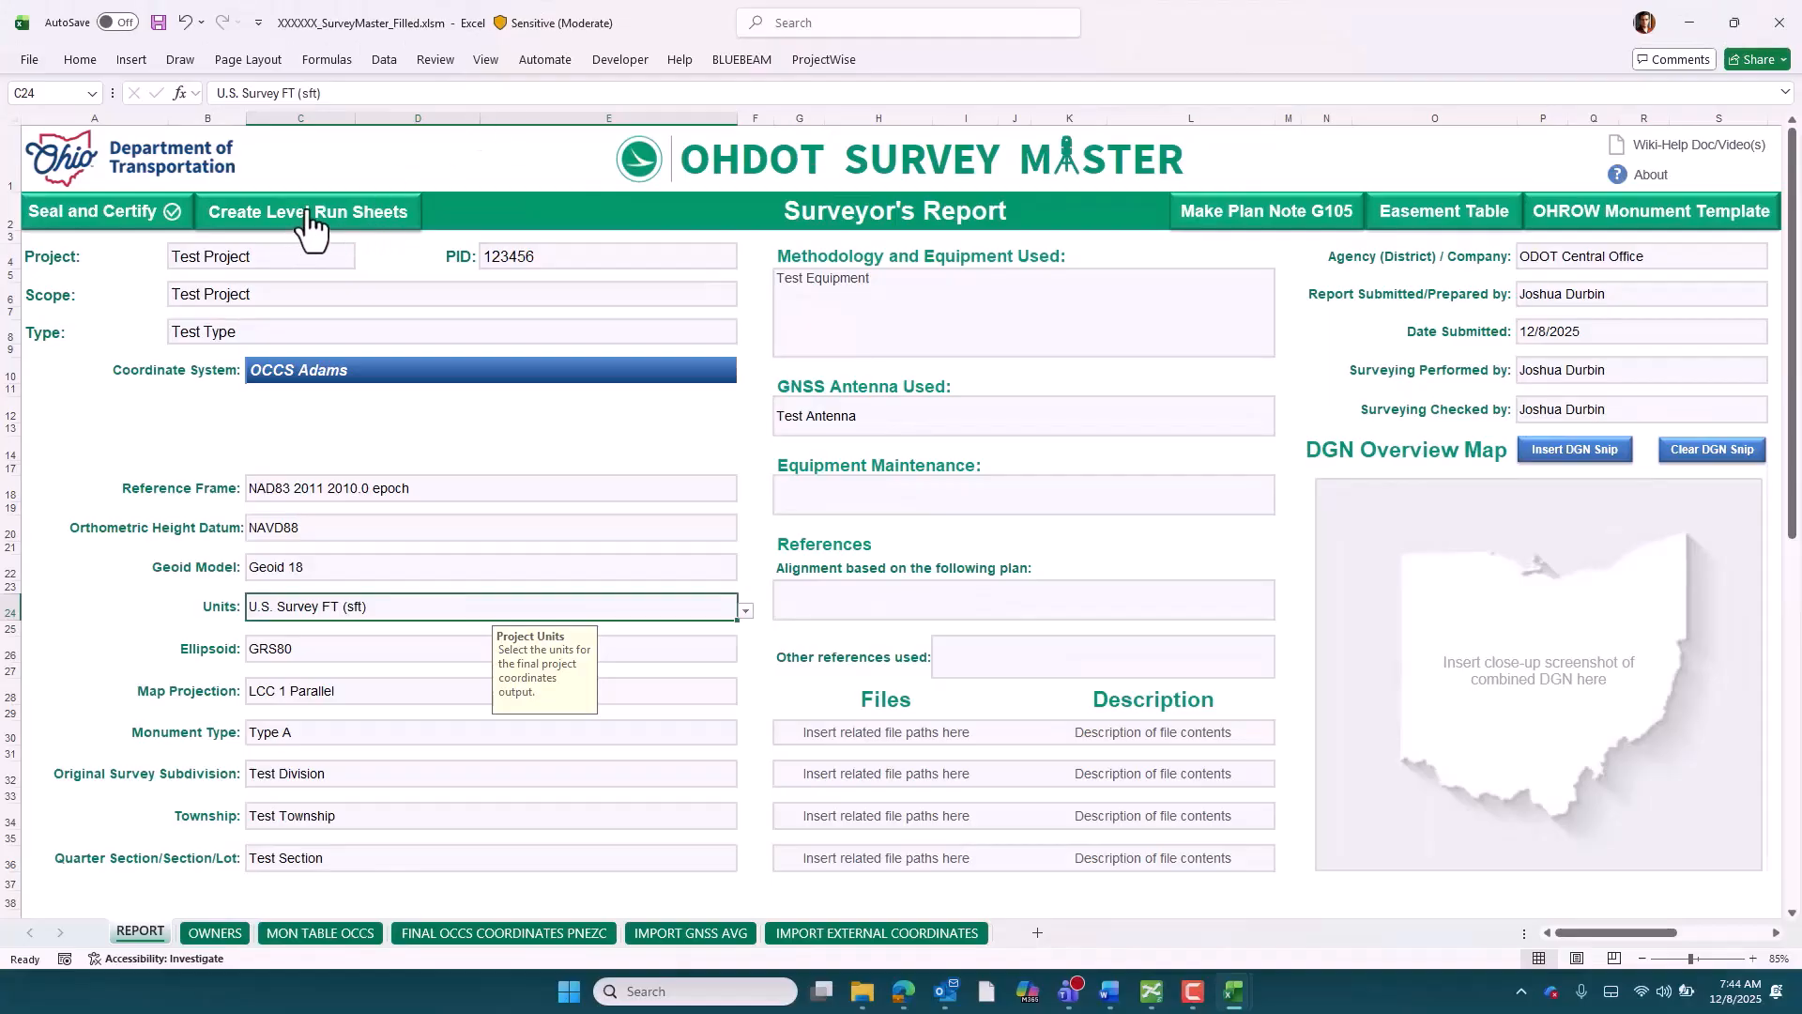
Create three level run sheets in the workbook and view the Level Run 2 sheet
left_click(308, 212)
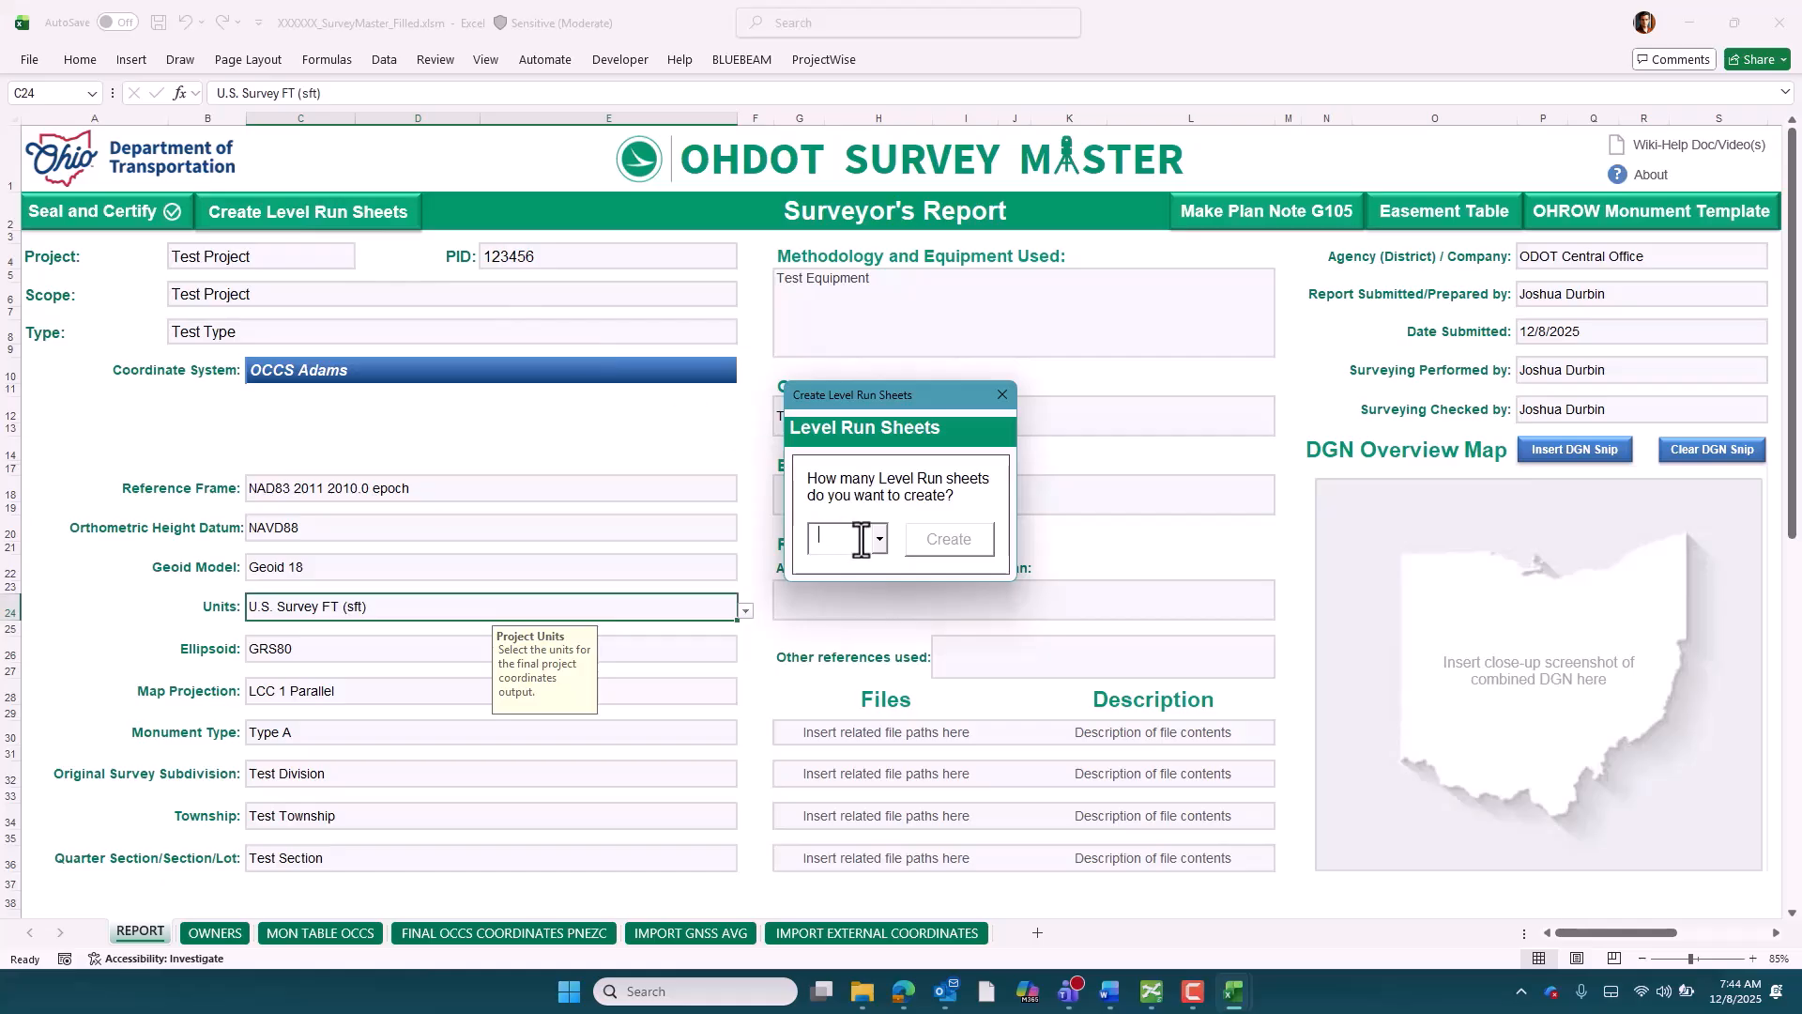
left_click(880, 538)
left_click(831, 599)
left_click(943, 544)
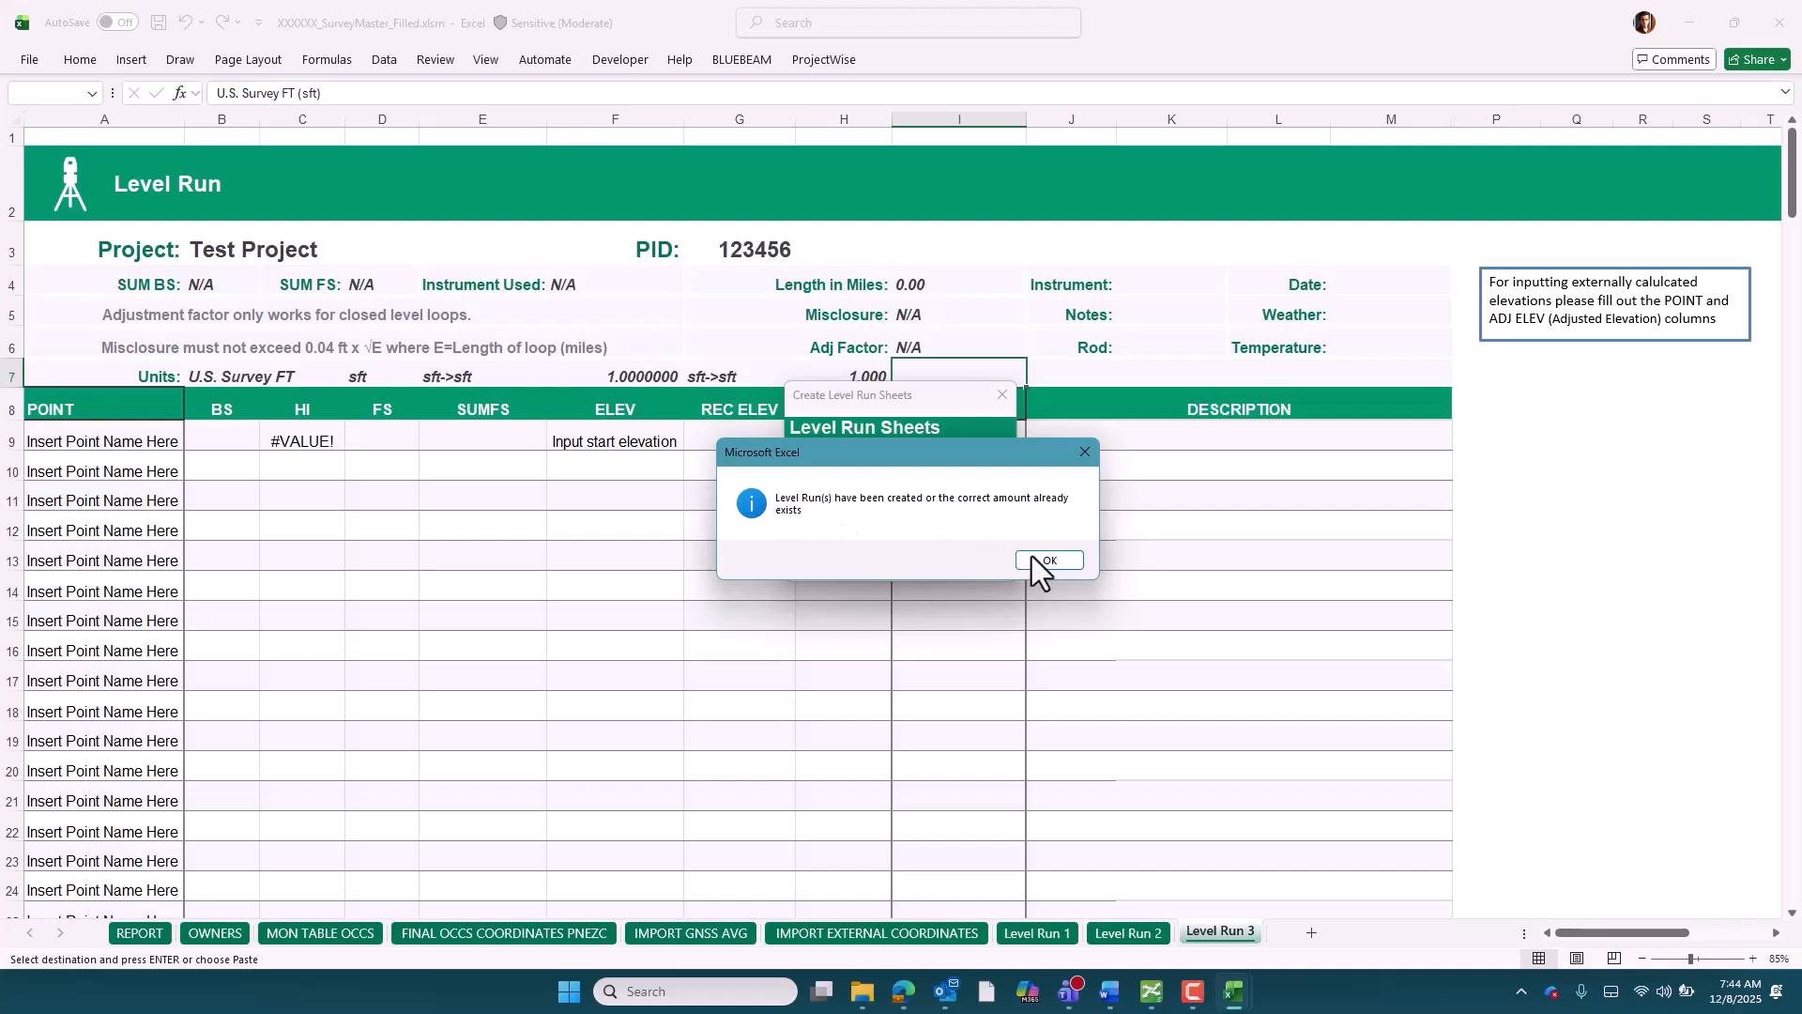
left_click(1049, 561)
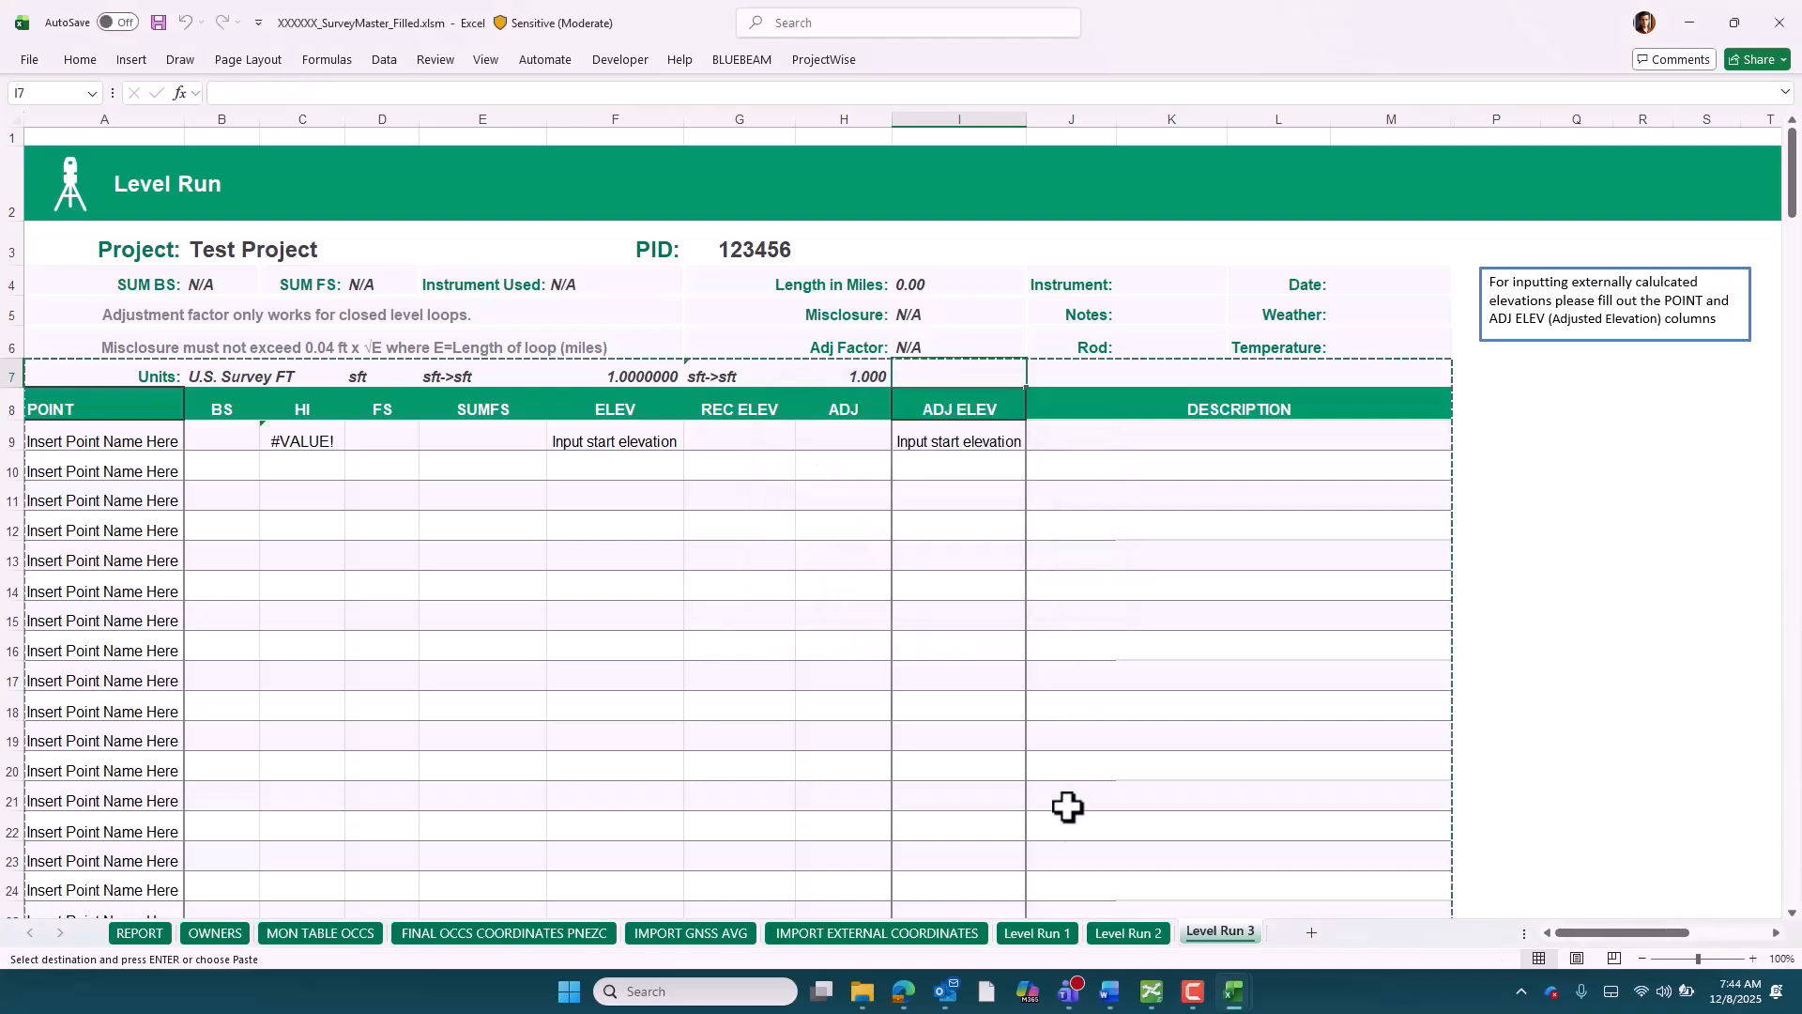
left_click(1115, 938)
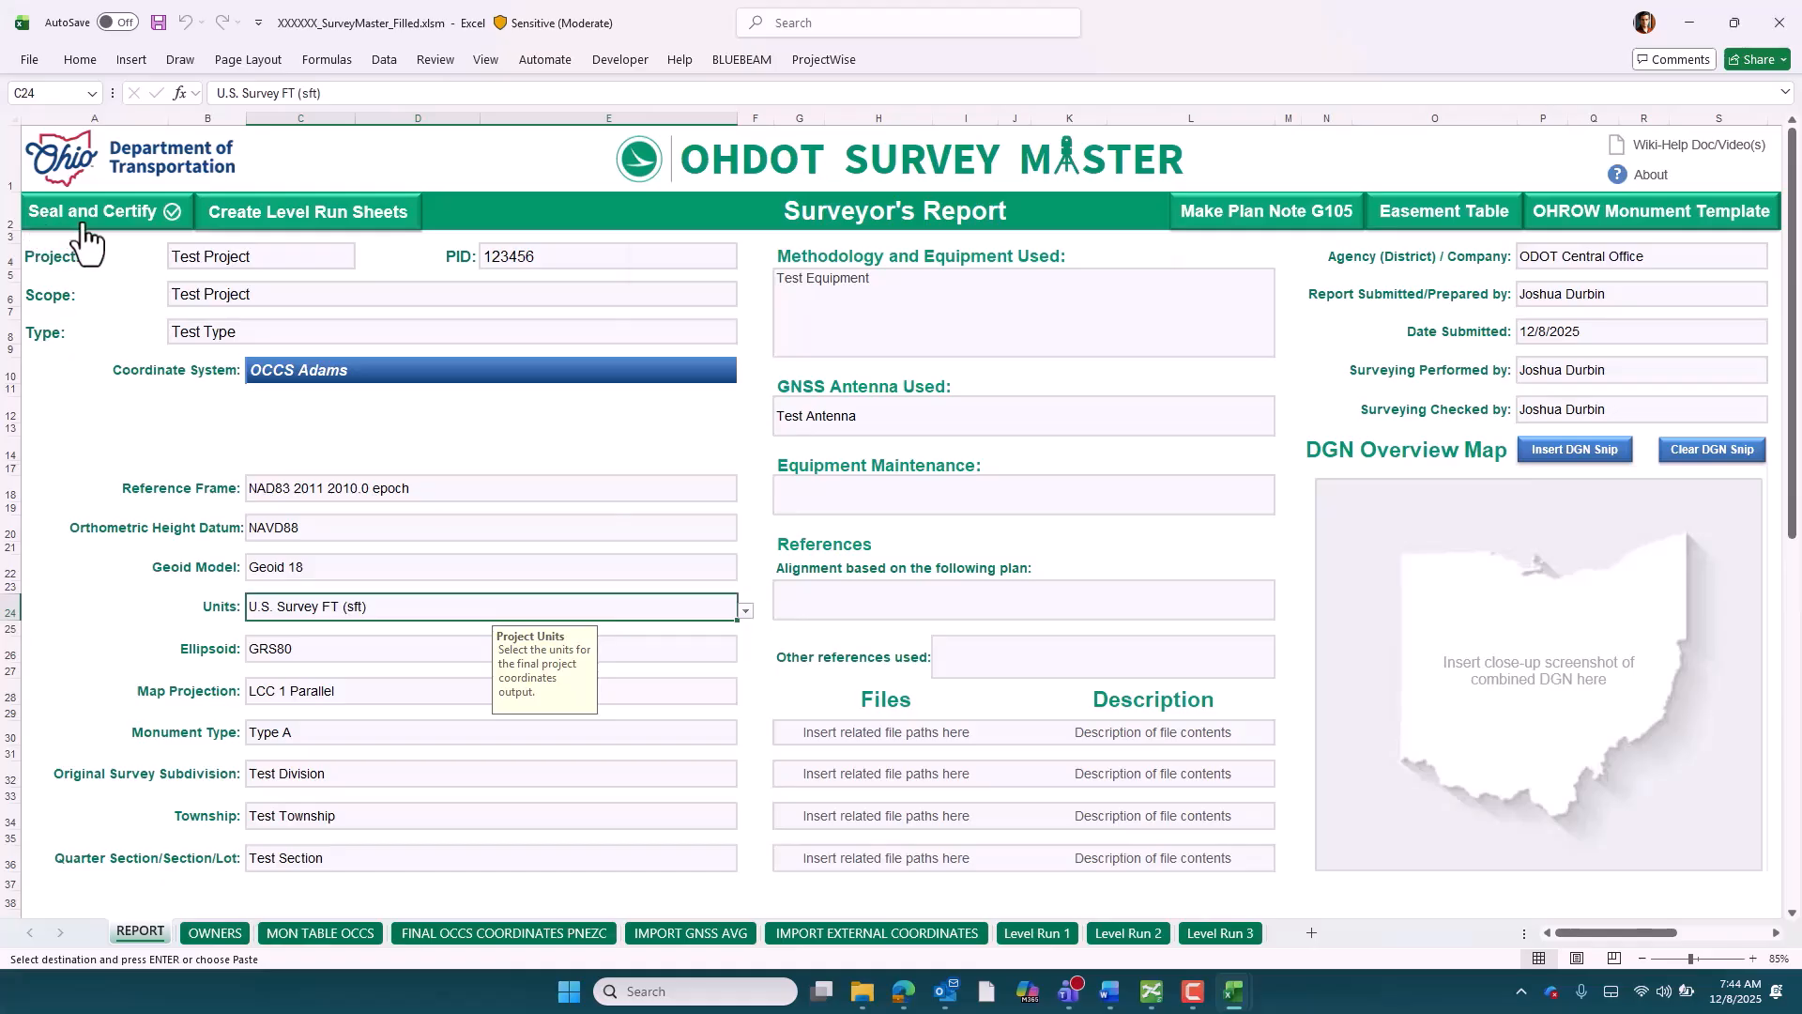
Complete the Surveyor's Certification with "test" as project and specification date, plus the surveyor's first name, last name and registration number, and confirm it
left_click(82, 236)
left_click(783, 393)
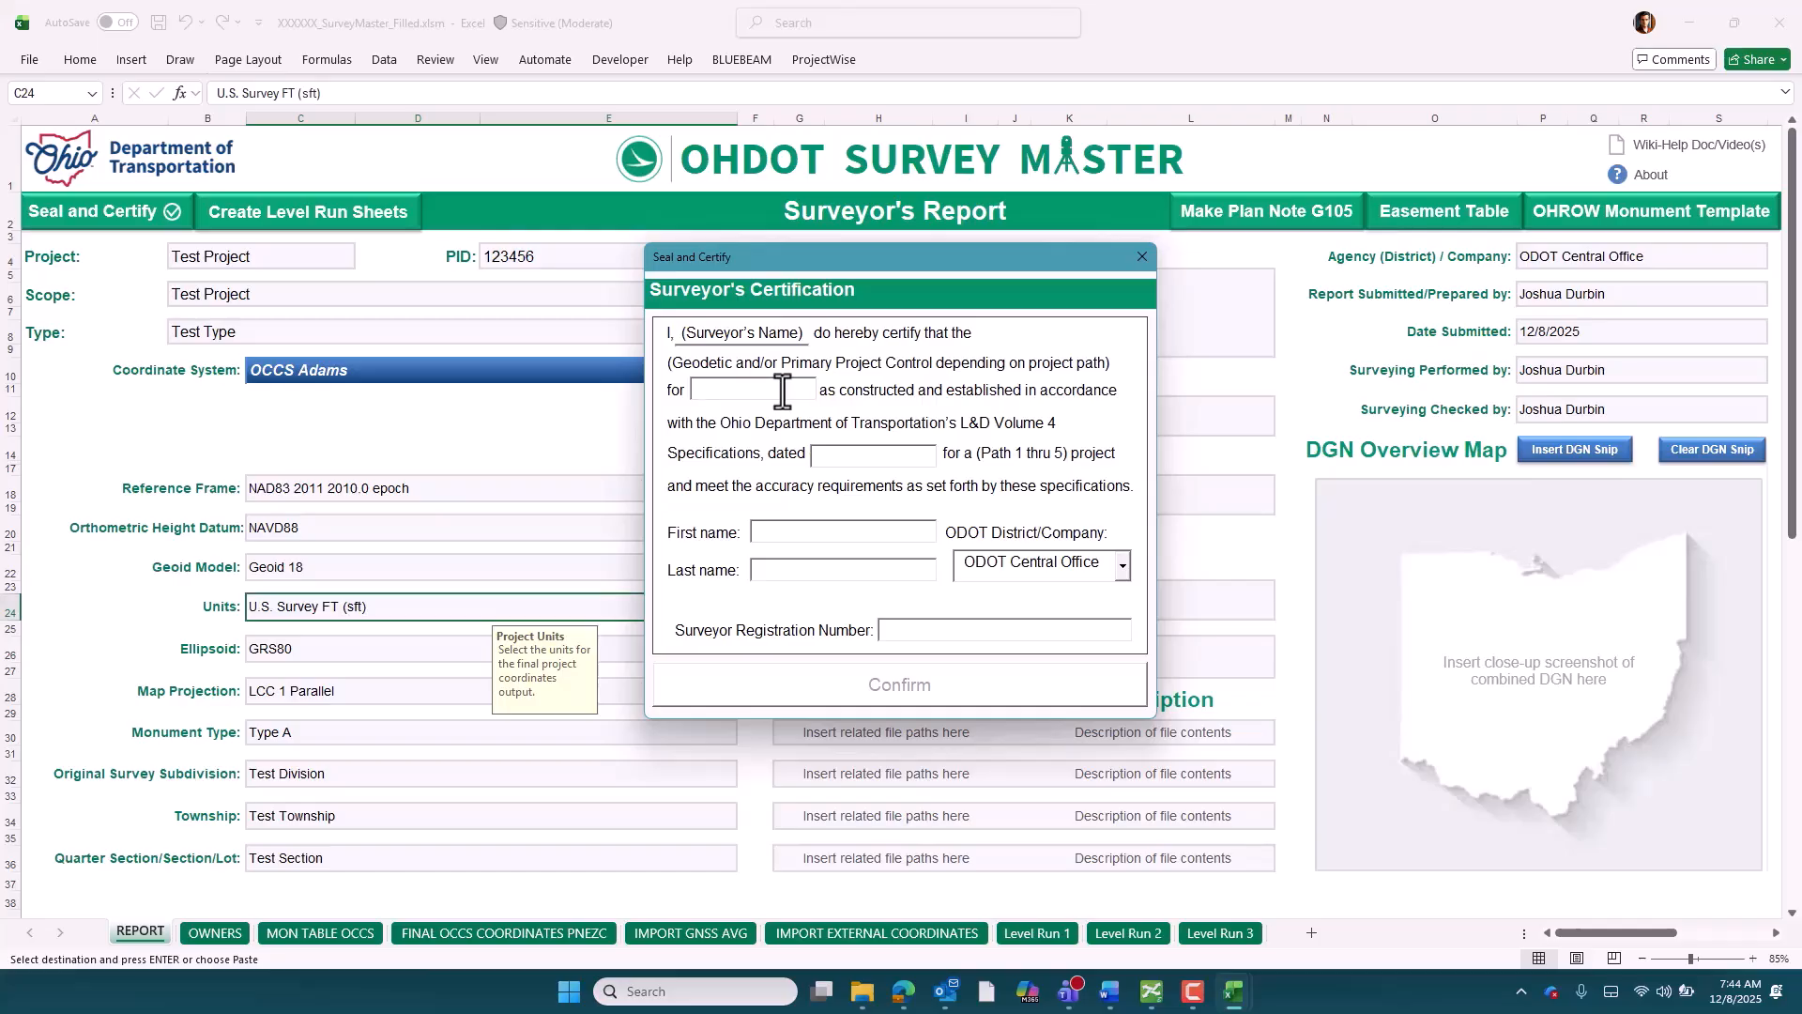
type("test")
left_click(853, 454)
type("test")
left_click(837, 538)
type("te")
left_click(817, 567)
type("test")
left_click(938, 626)
type("123456")
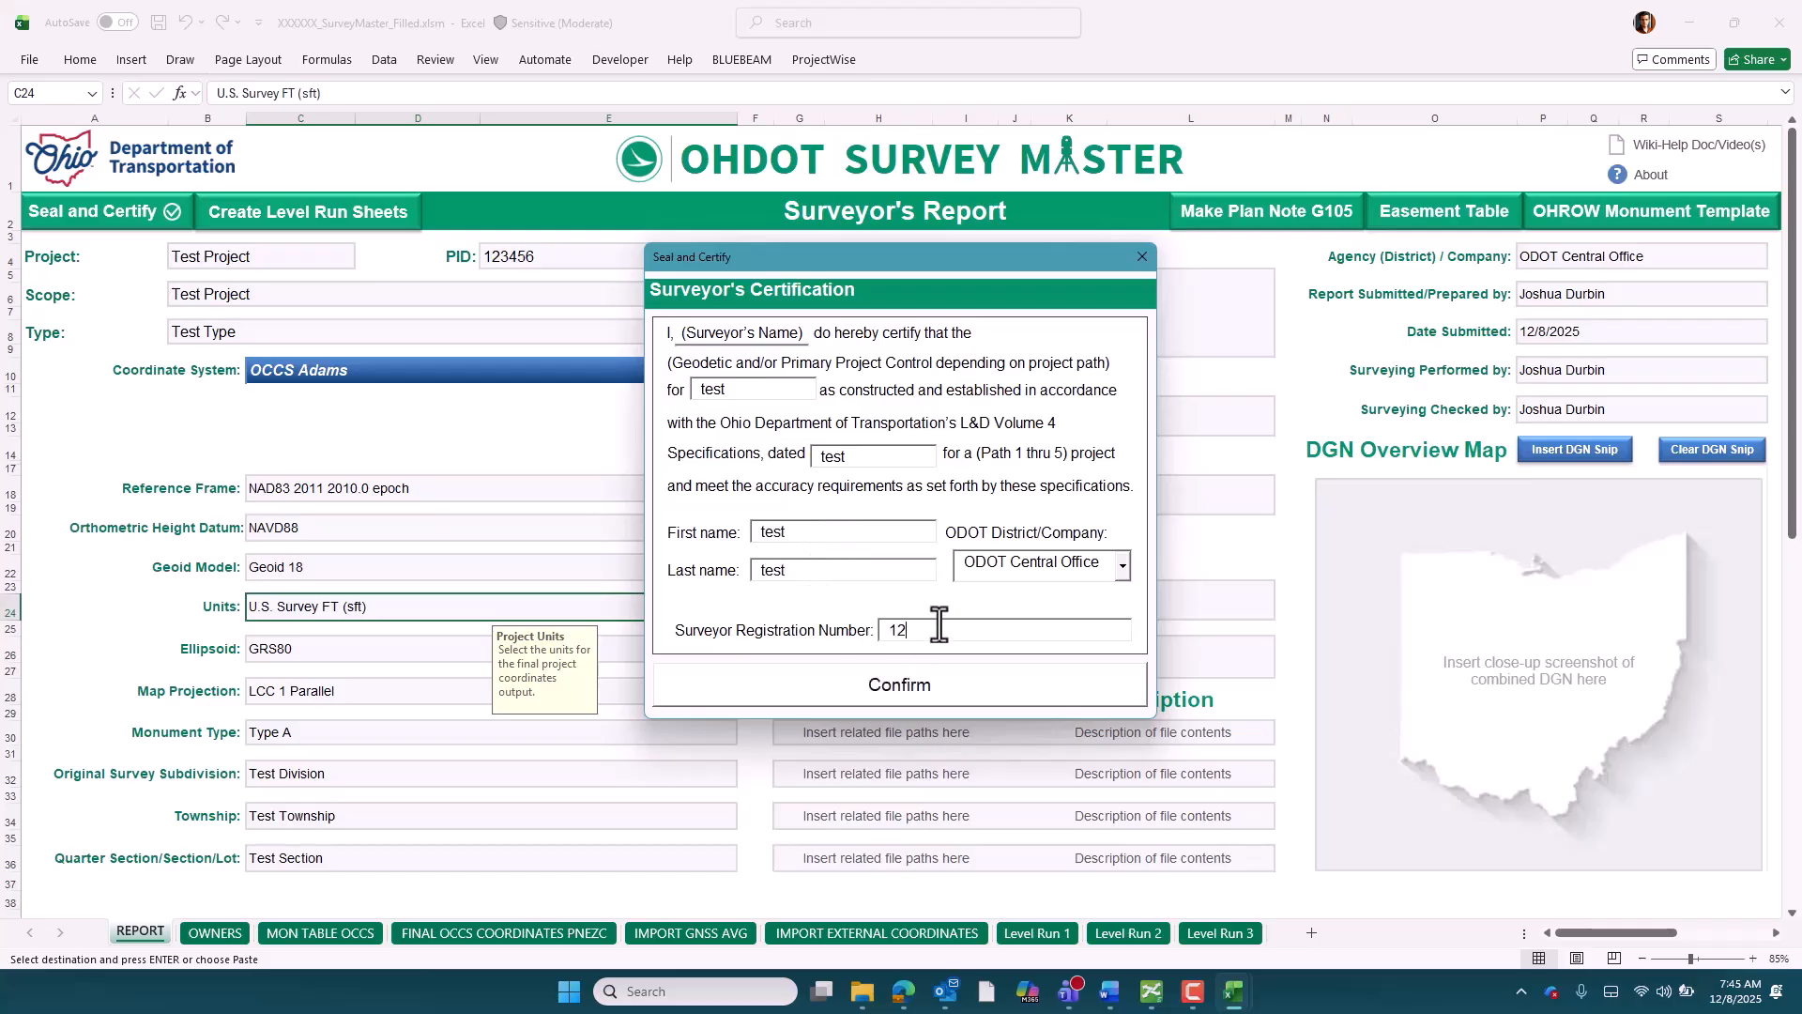
left_click(894, 691)
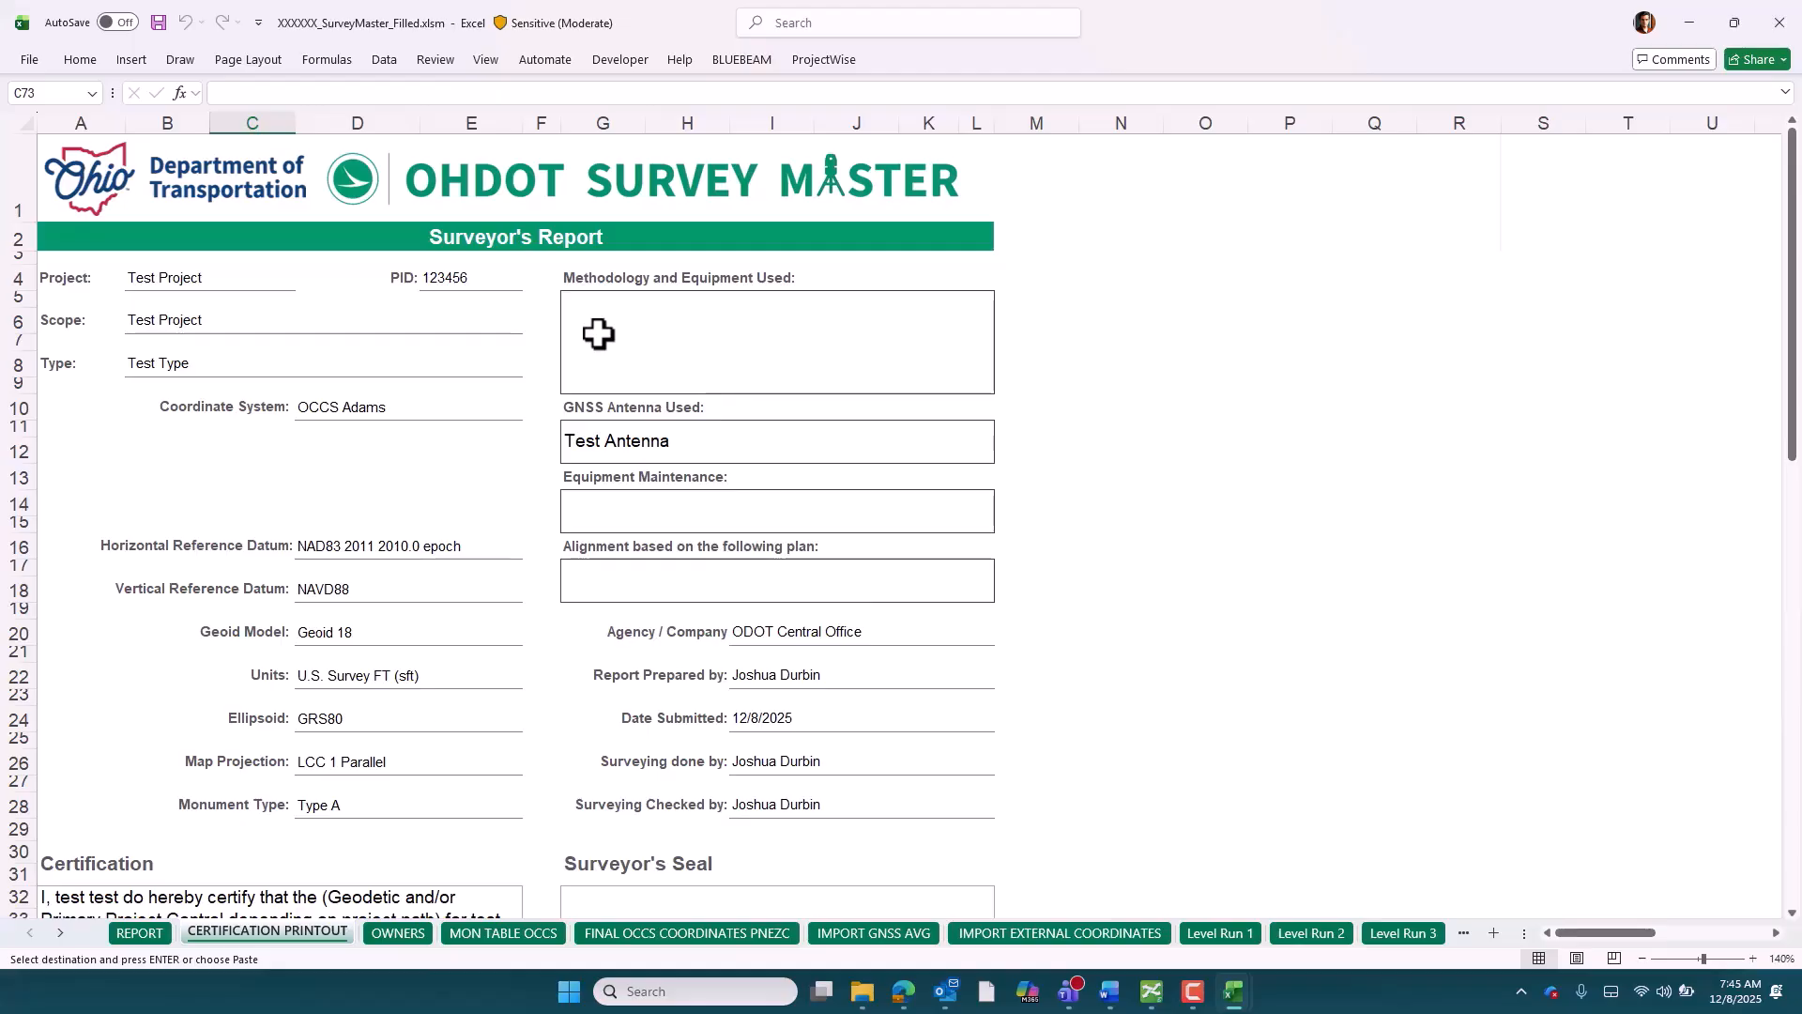
Review the certification printout through the certification text, signature line and surveyor's seal, and bring up its print options
scroll(792, 465, "down", 7)
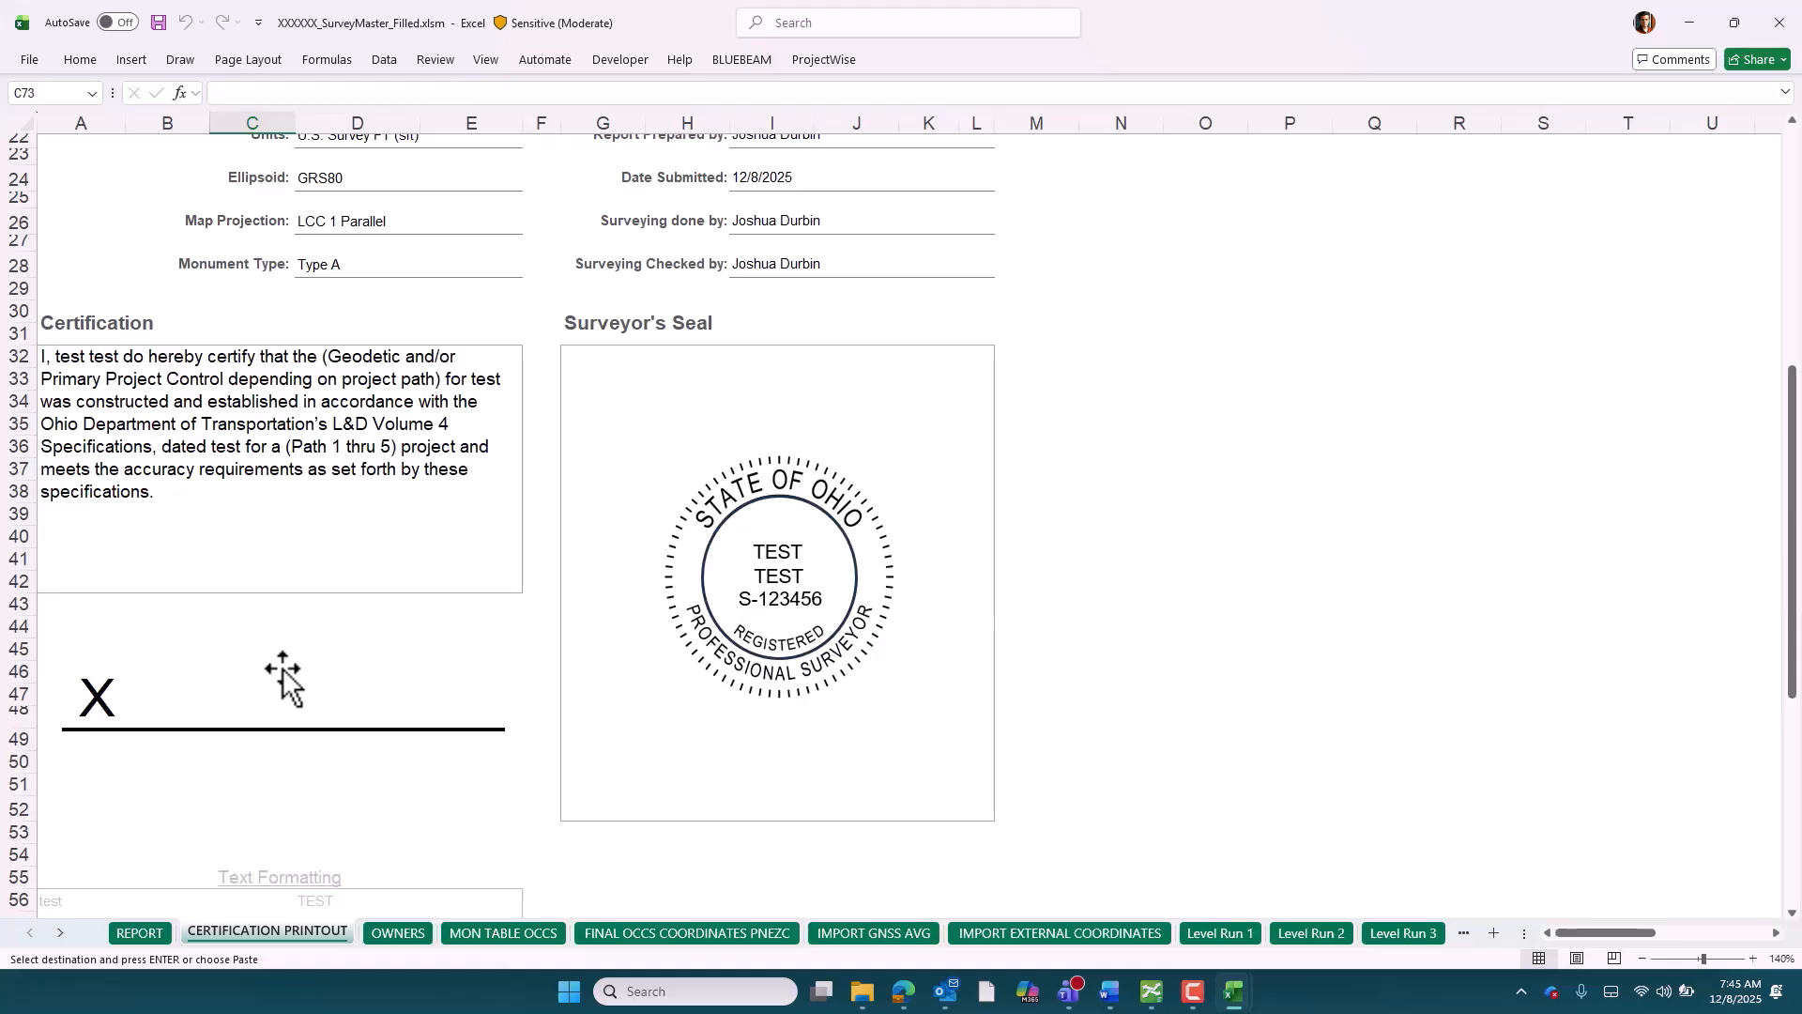
key("Escape")
key("ctrl+p")
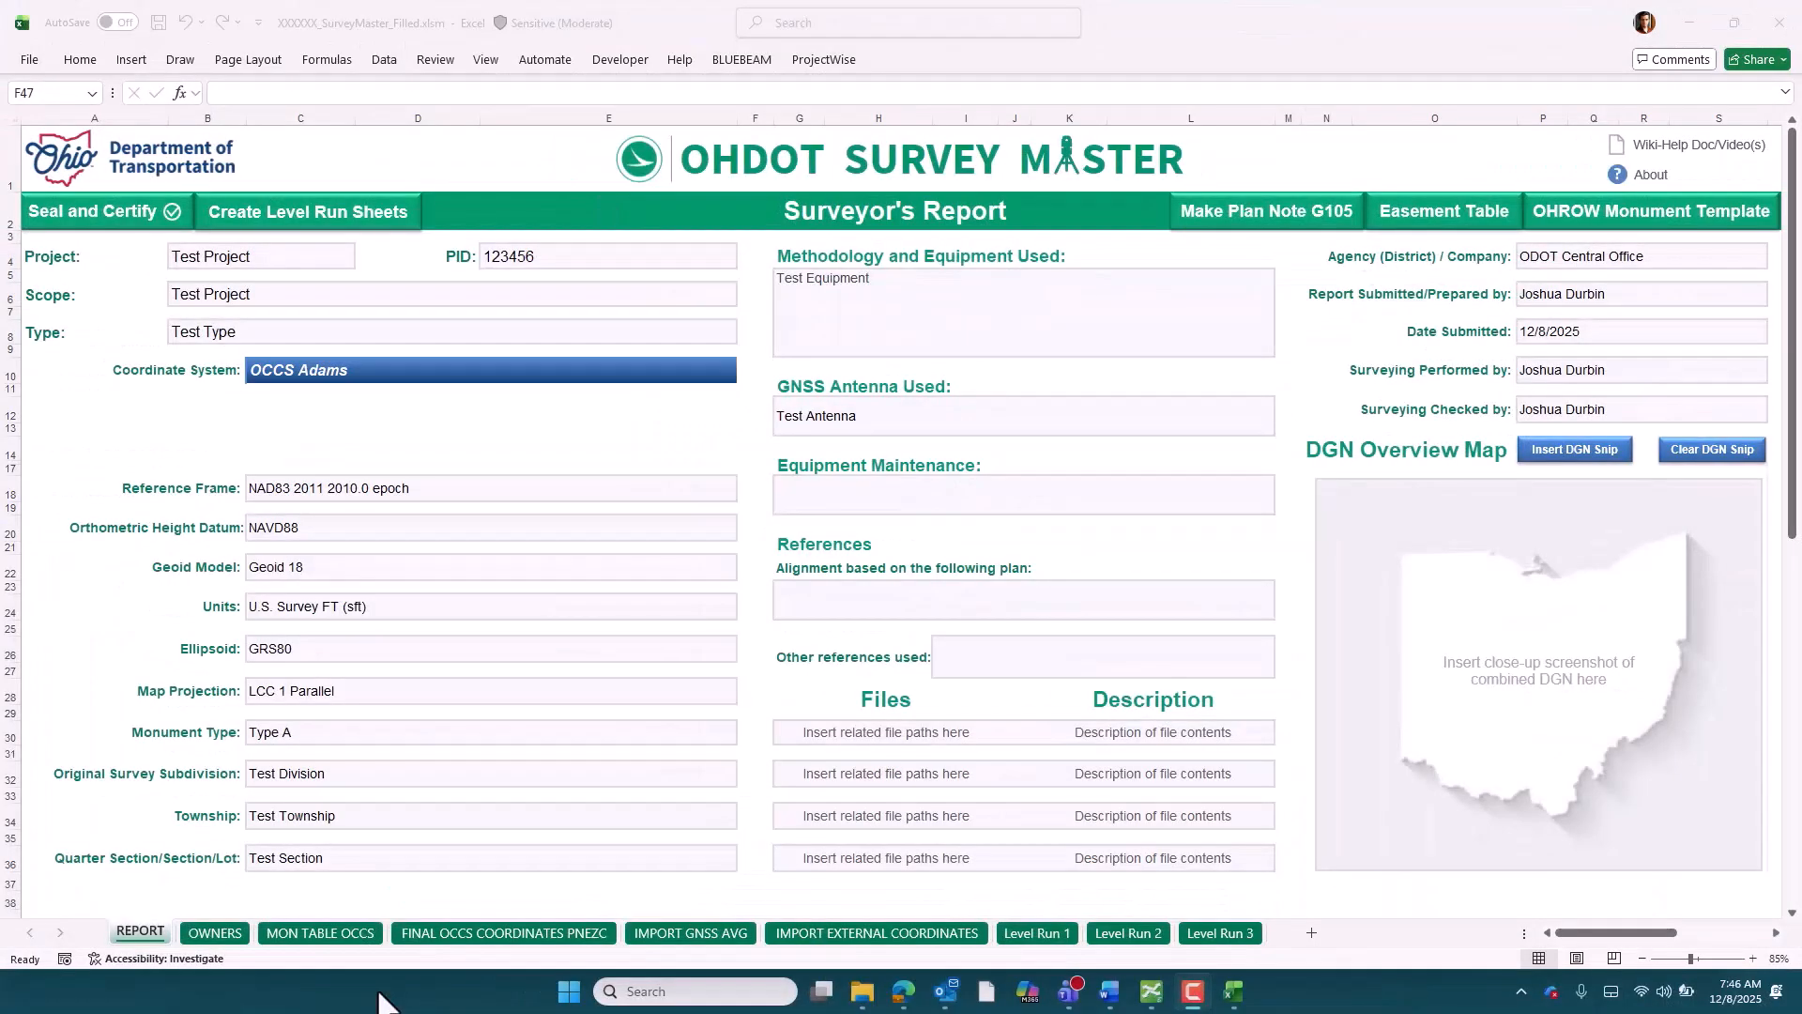
Open the OWNERS sheet and review the project and contact details plus the owner entry in row 13
left_click(206, 935)
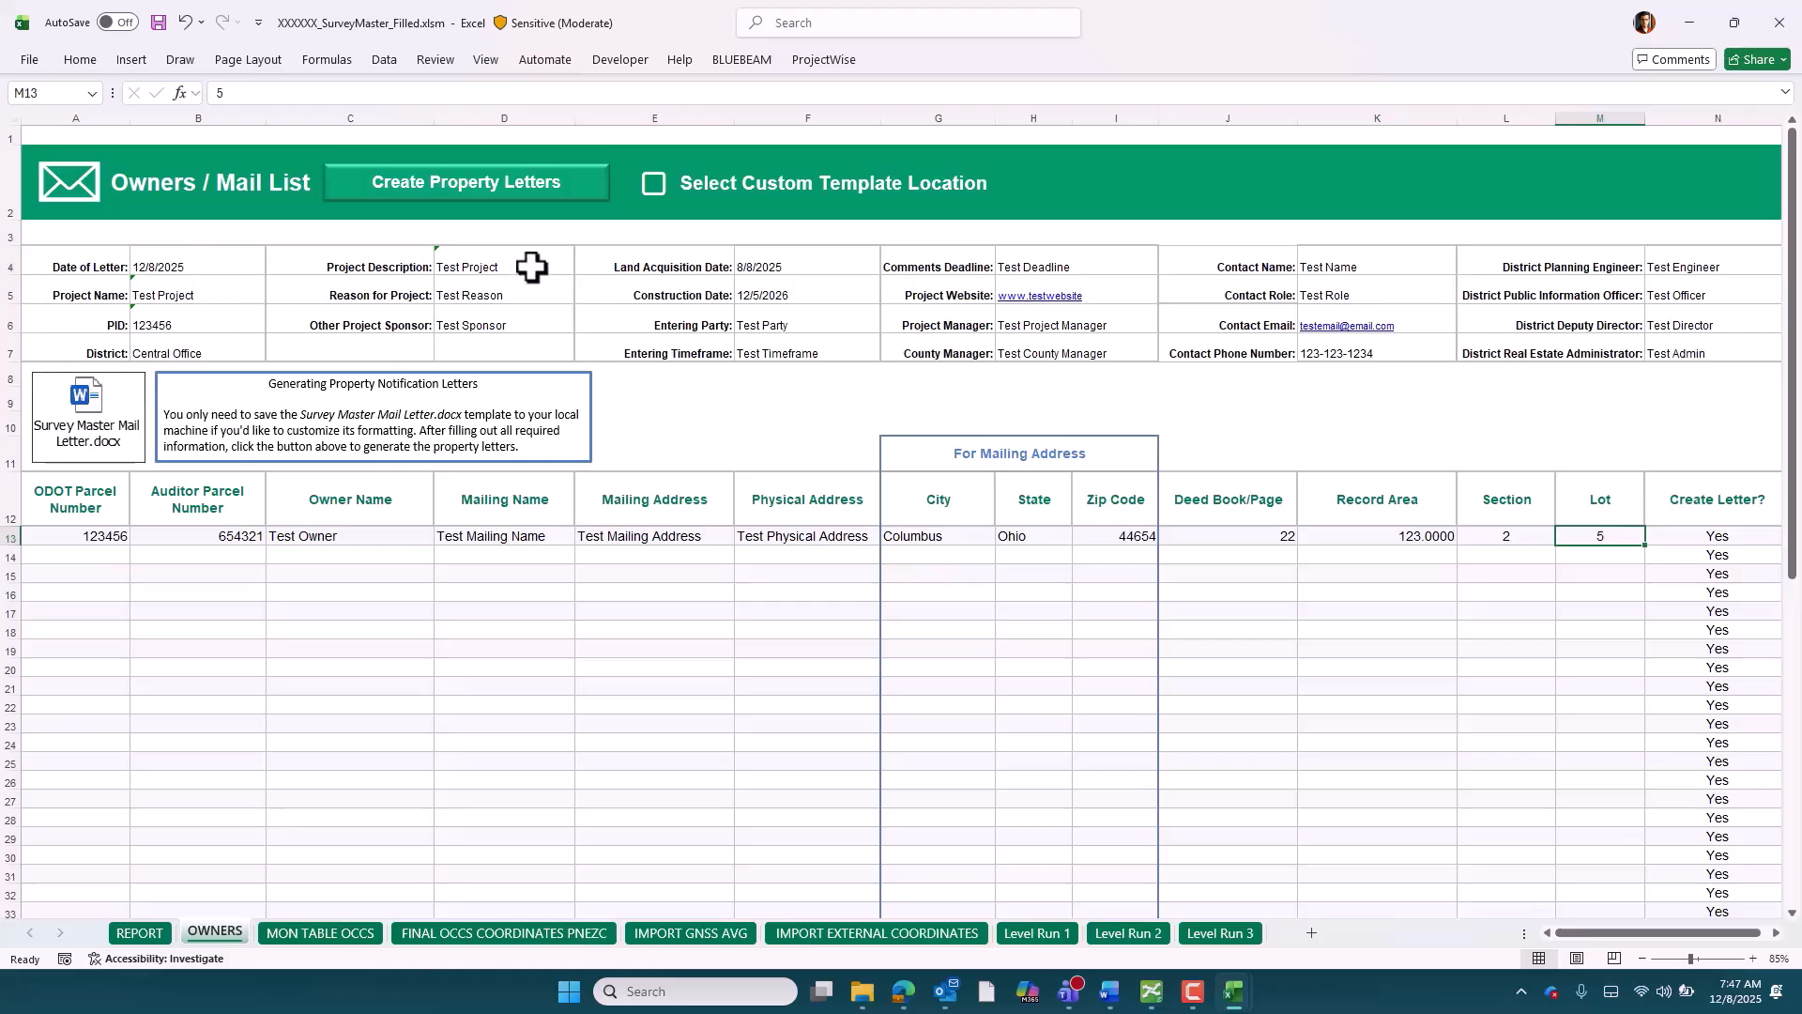
left_click_drag(826, 269, 836, 350)
left_click(839, 352)
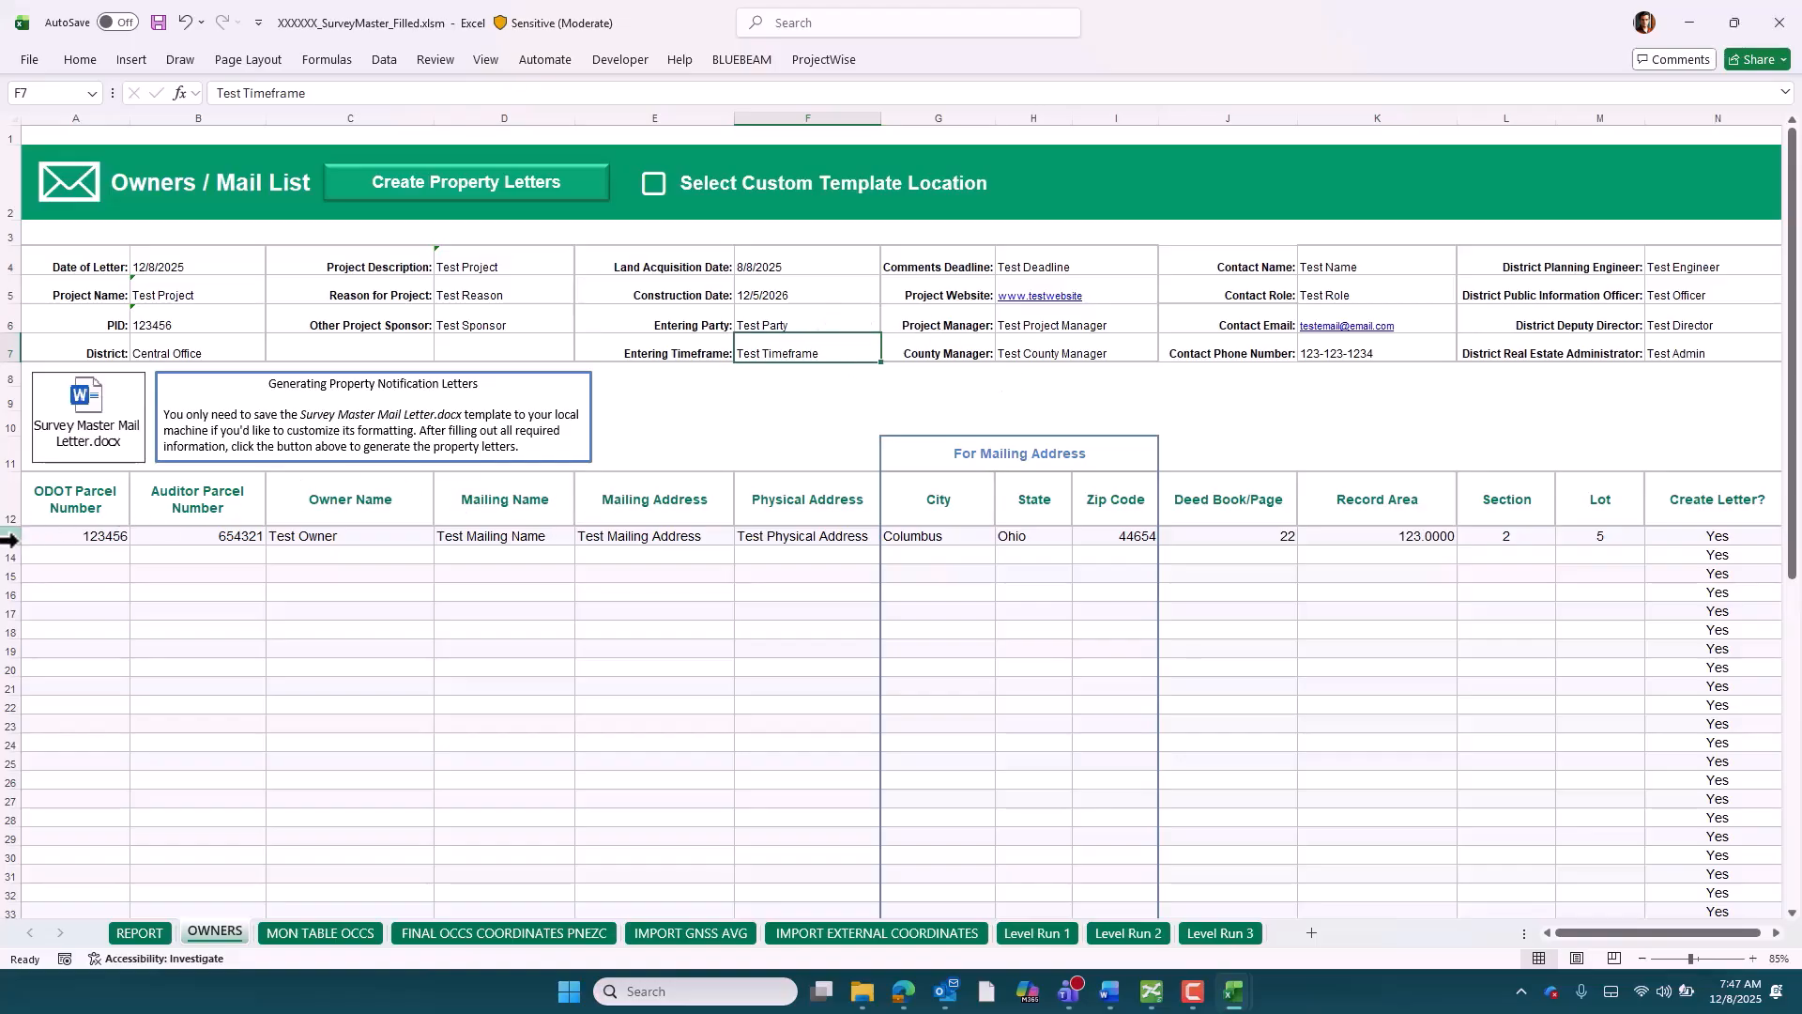
left_click_drag(184, 266, 198, 346)
left_click_drag(777, 270, 797, 382)
left_click(794, 399)
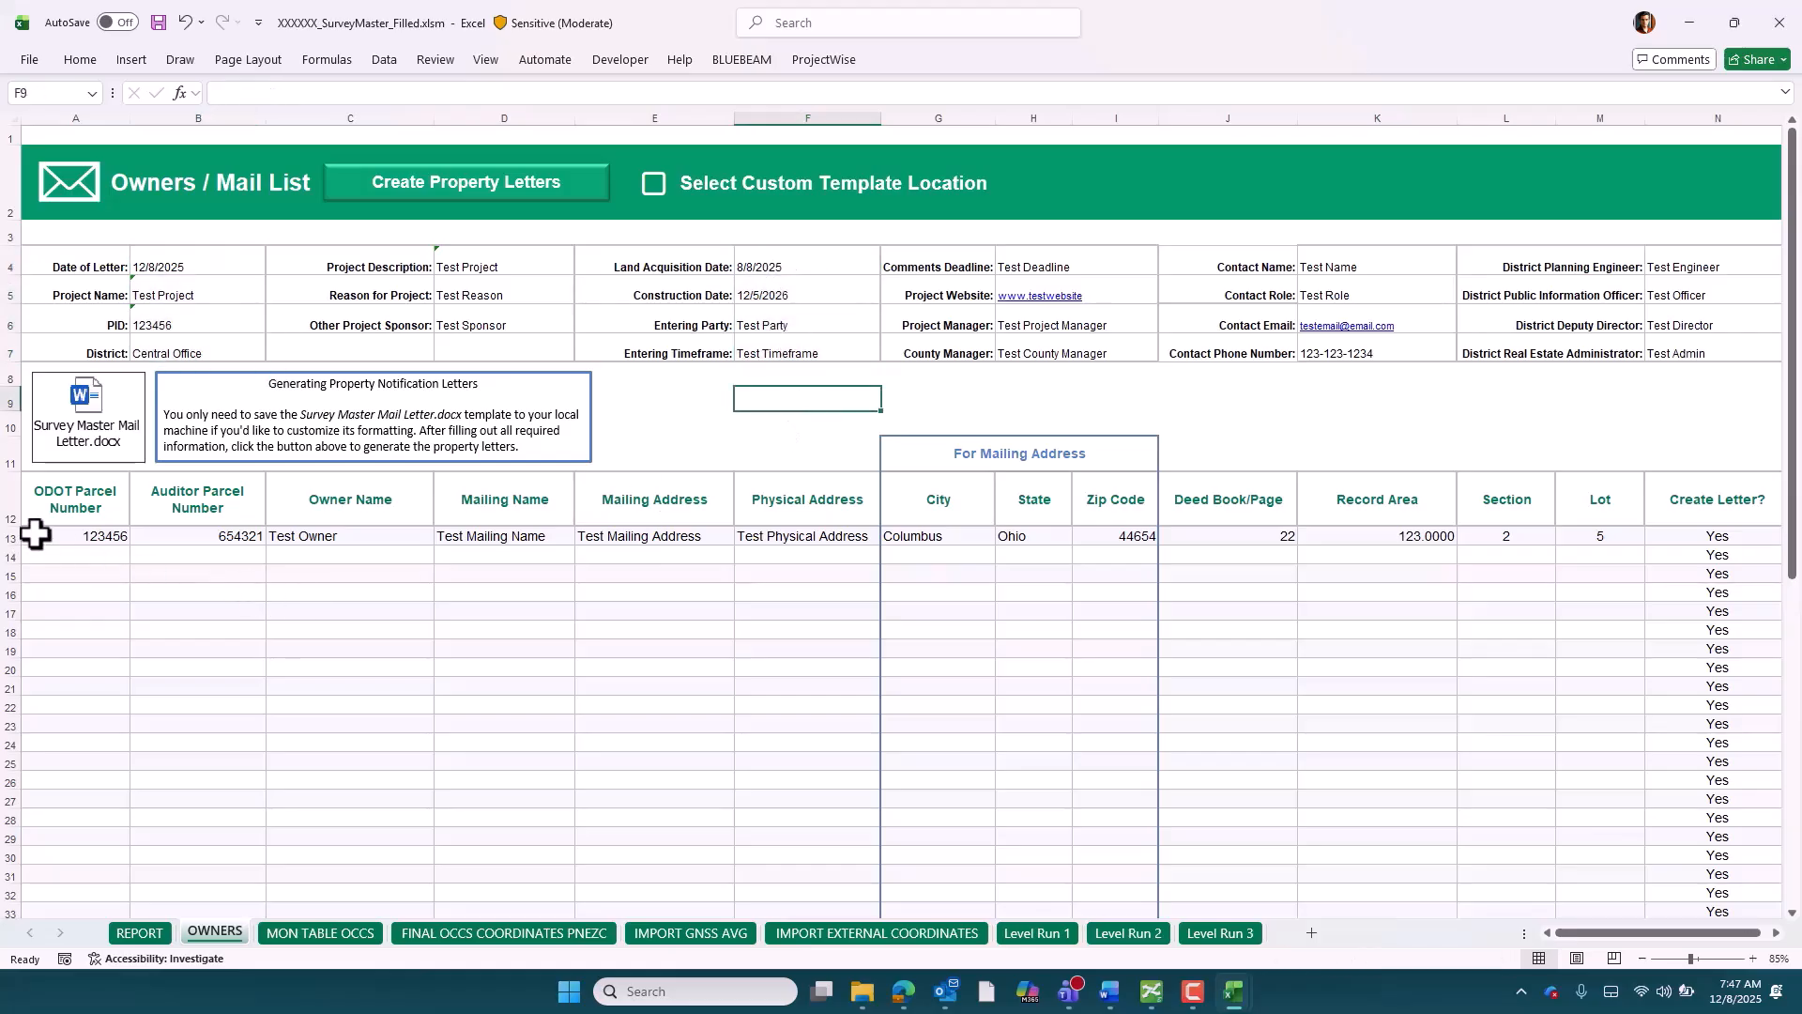
left_click(6, 538)
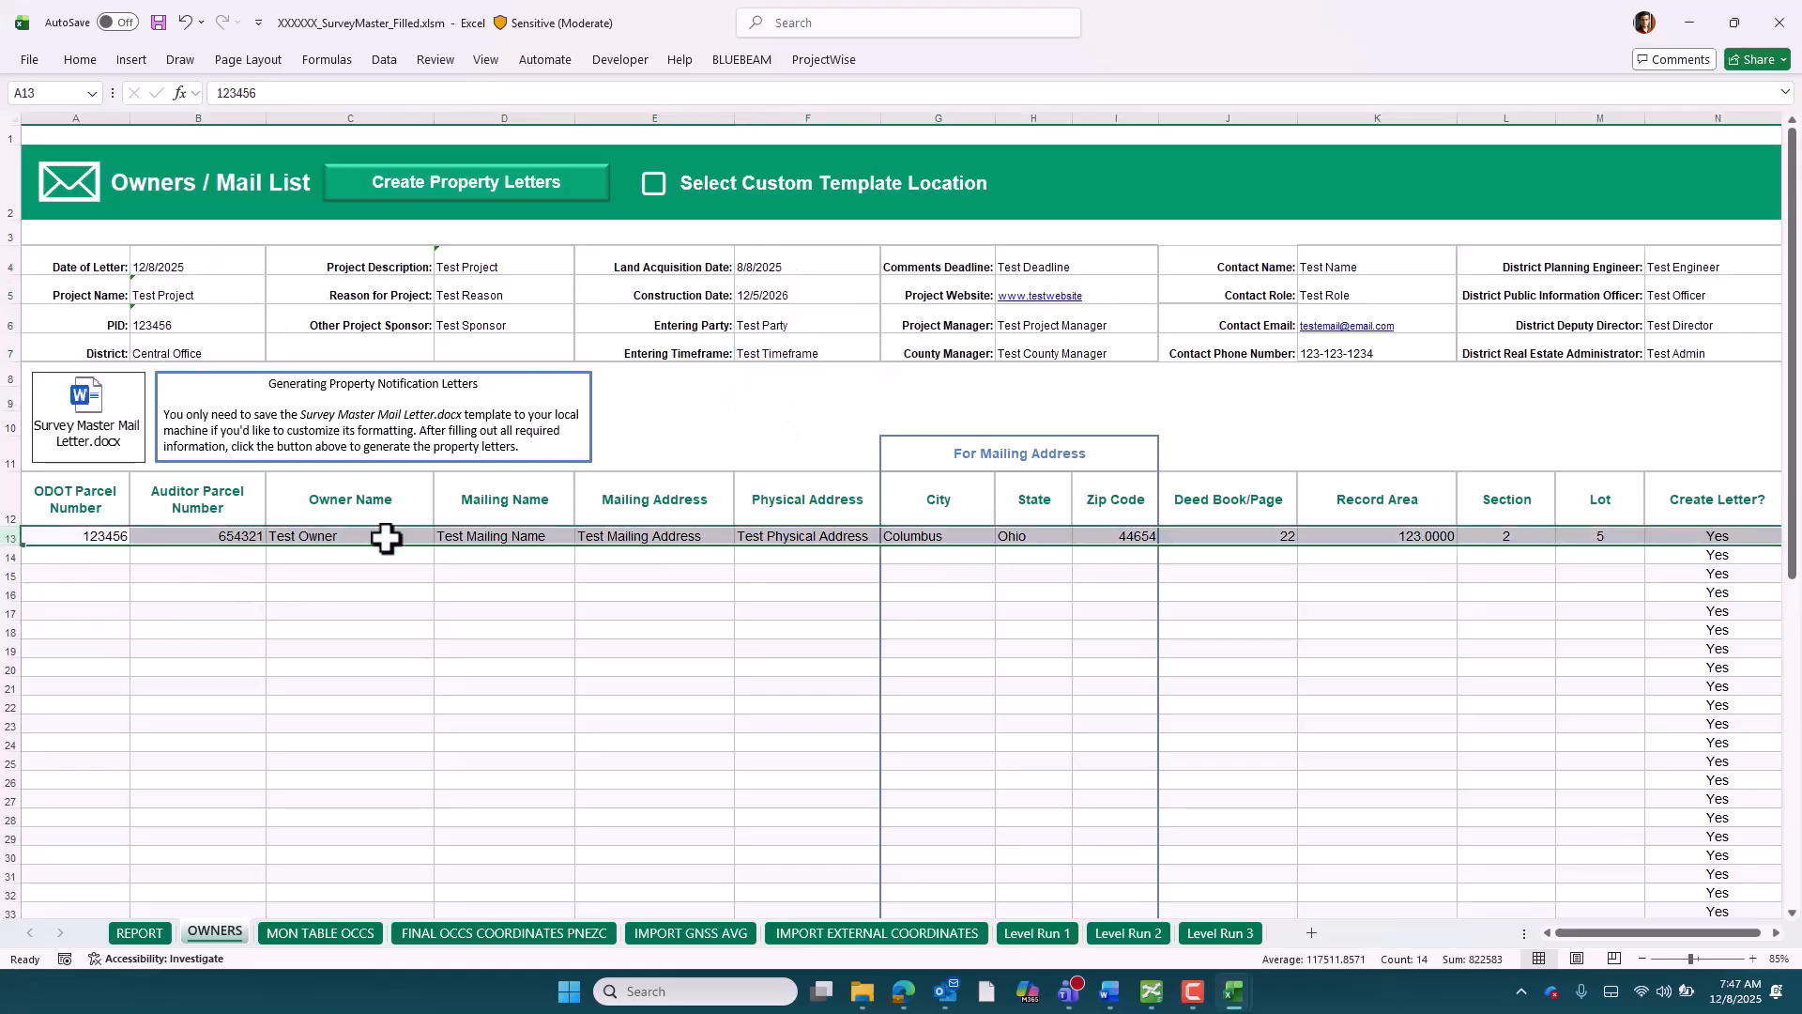
left_click(722, 440)
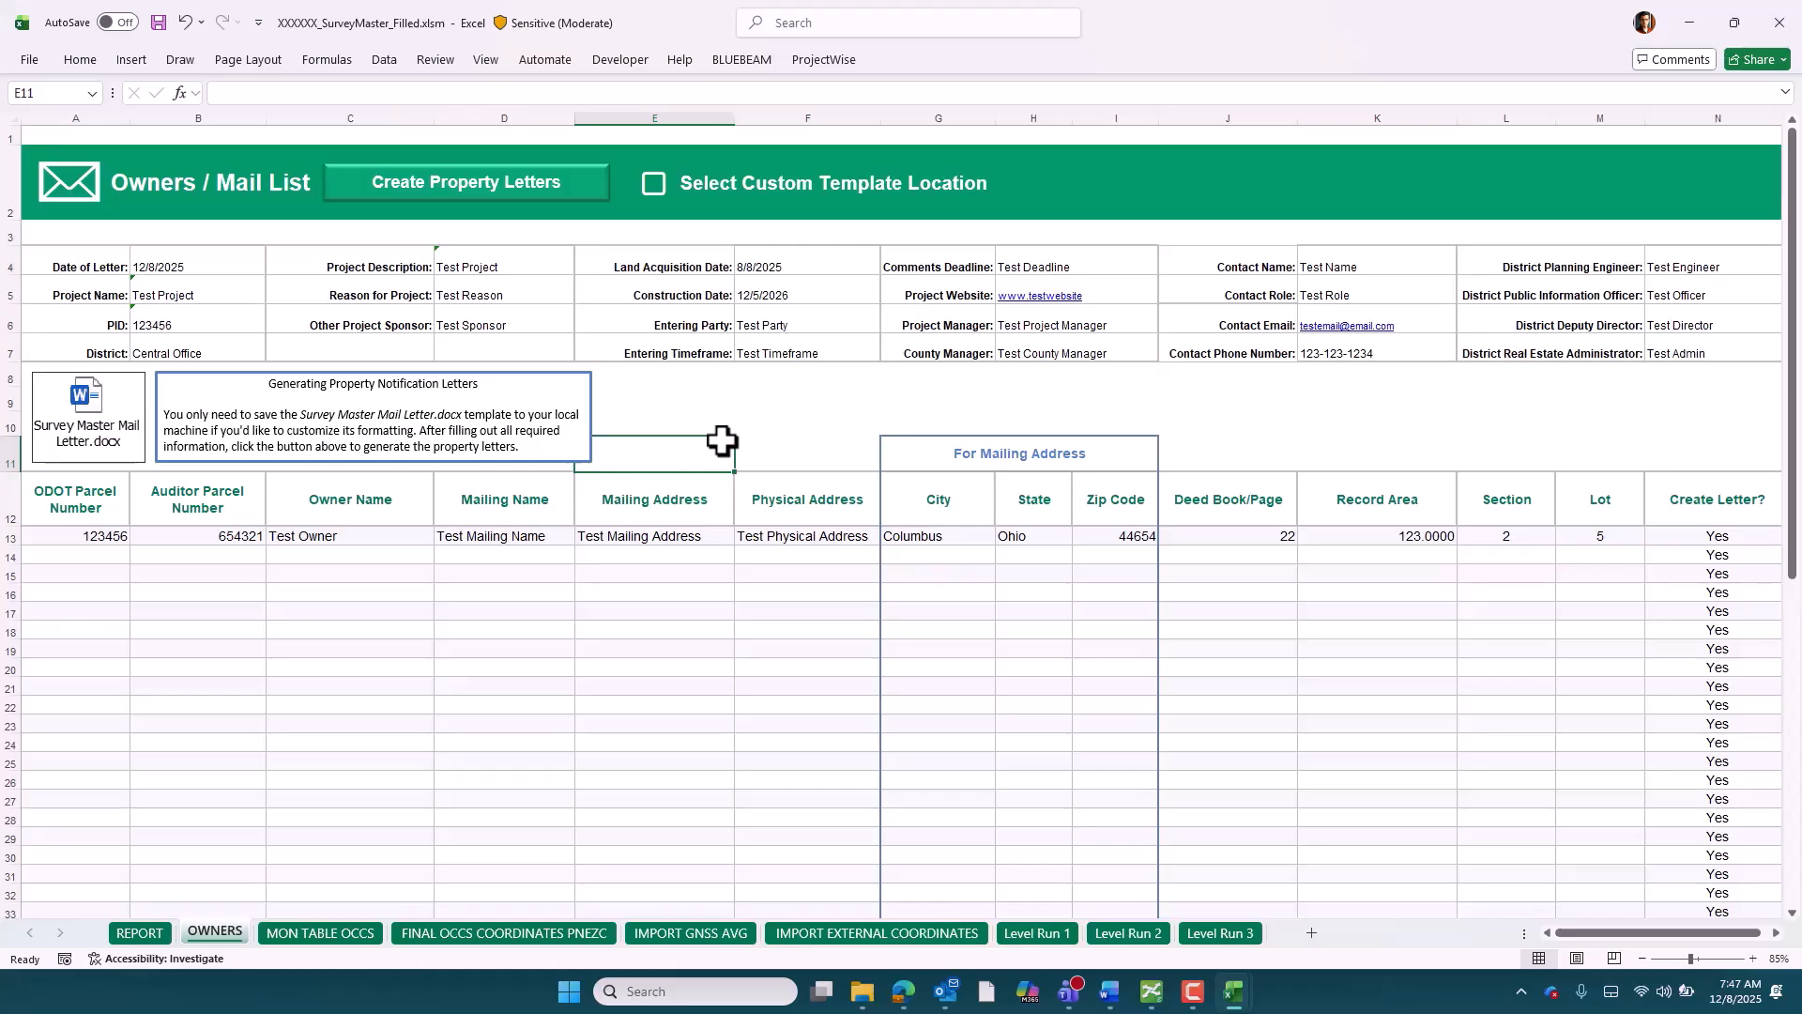
Create the property letters as PDFs in the SurveyData Reports folder and acknowledge the completion message
left_click(533, 186)
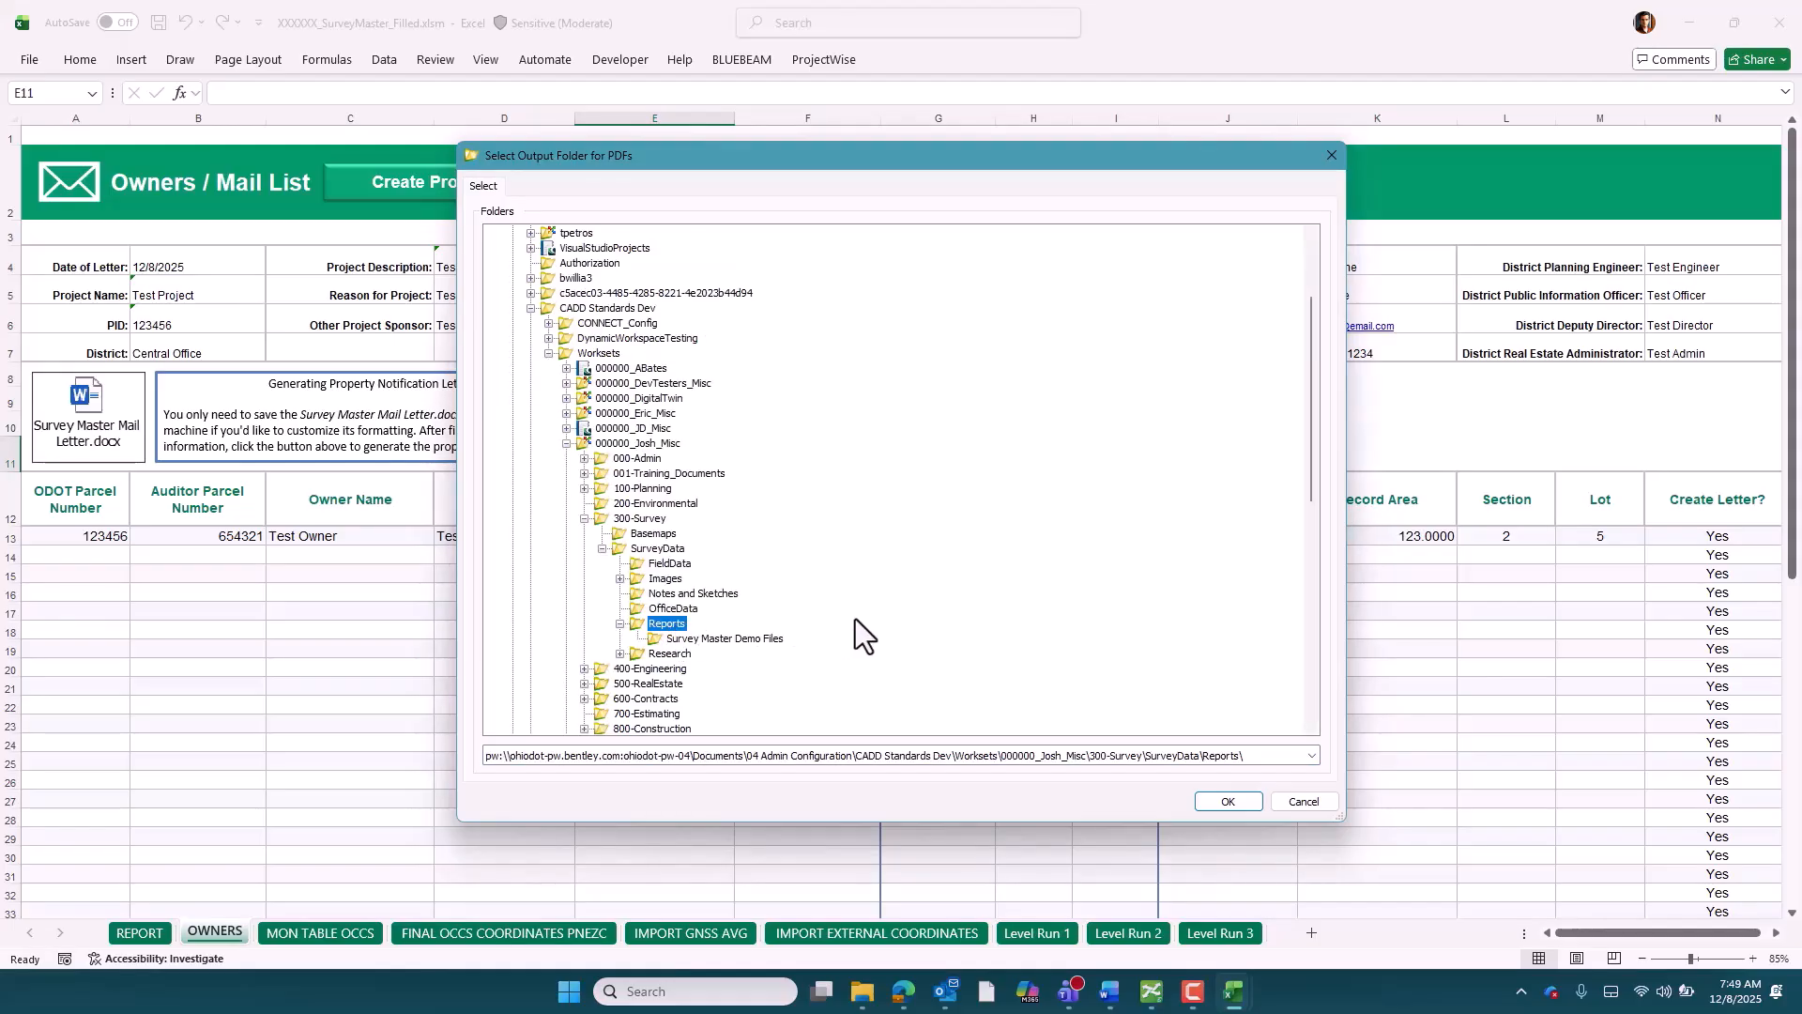
left_click(1226, 802)
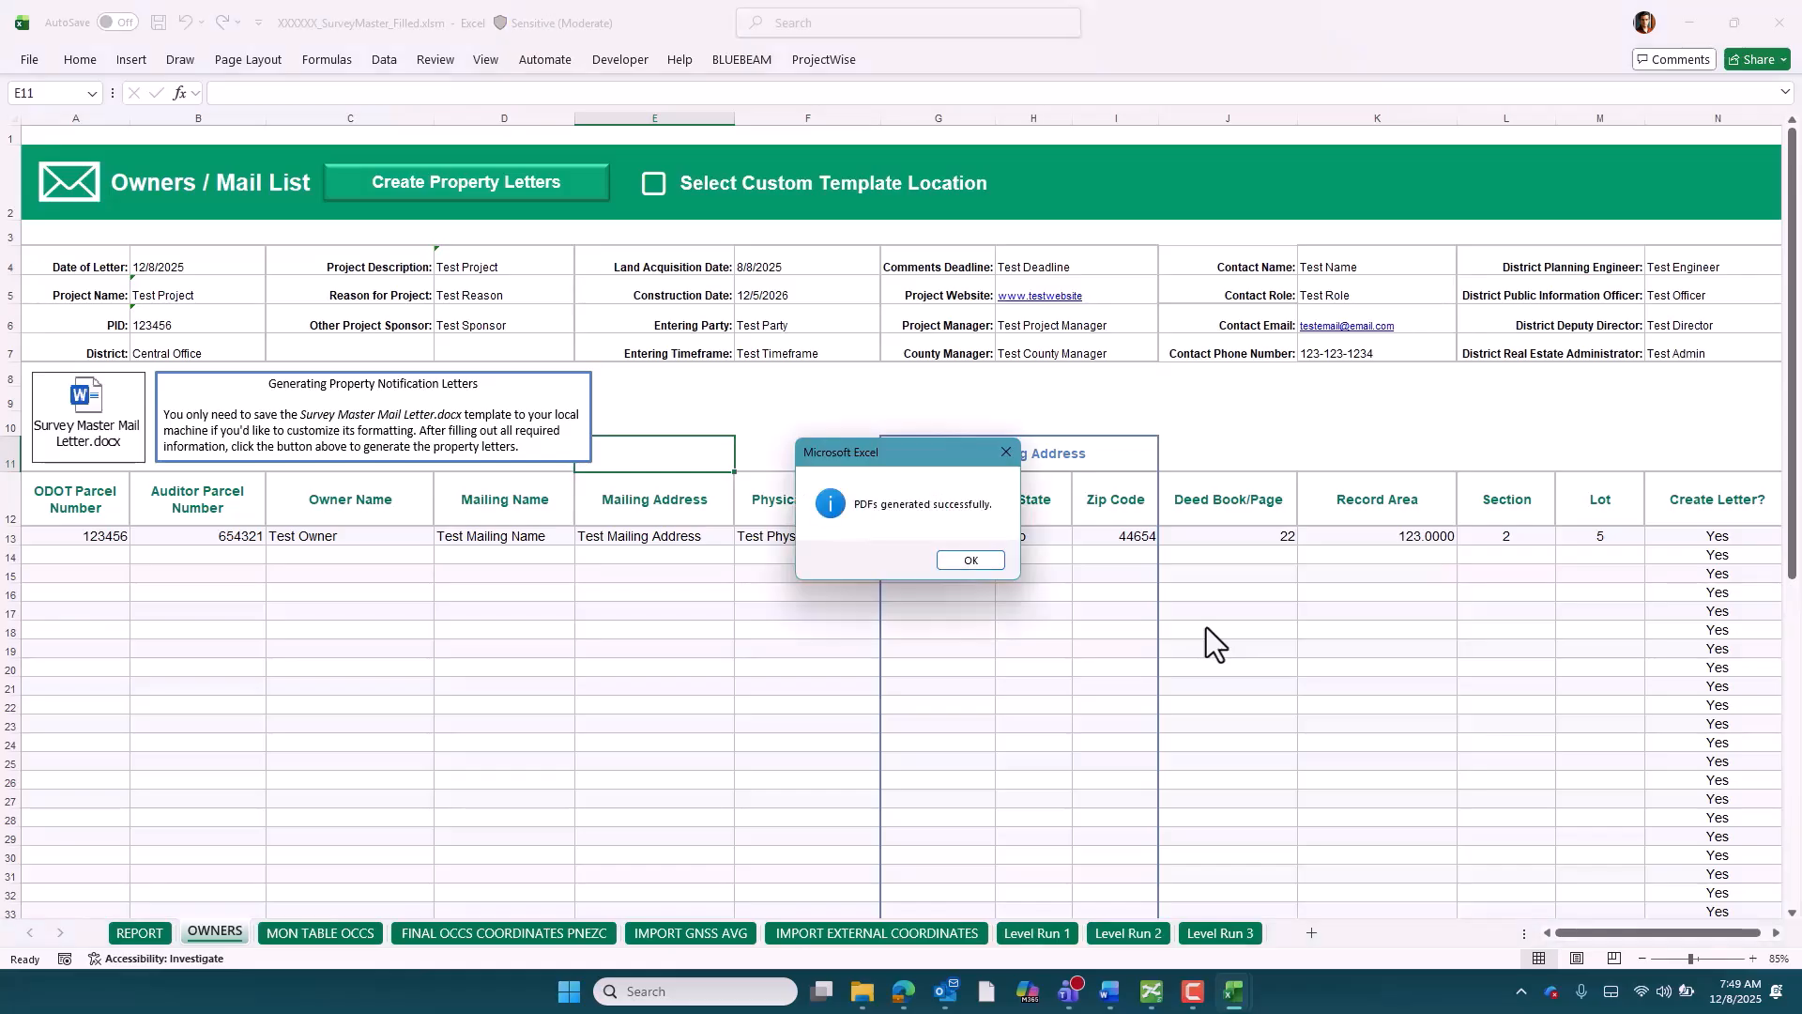
left_click(984, 563)
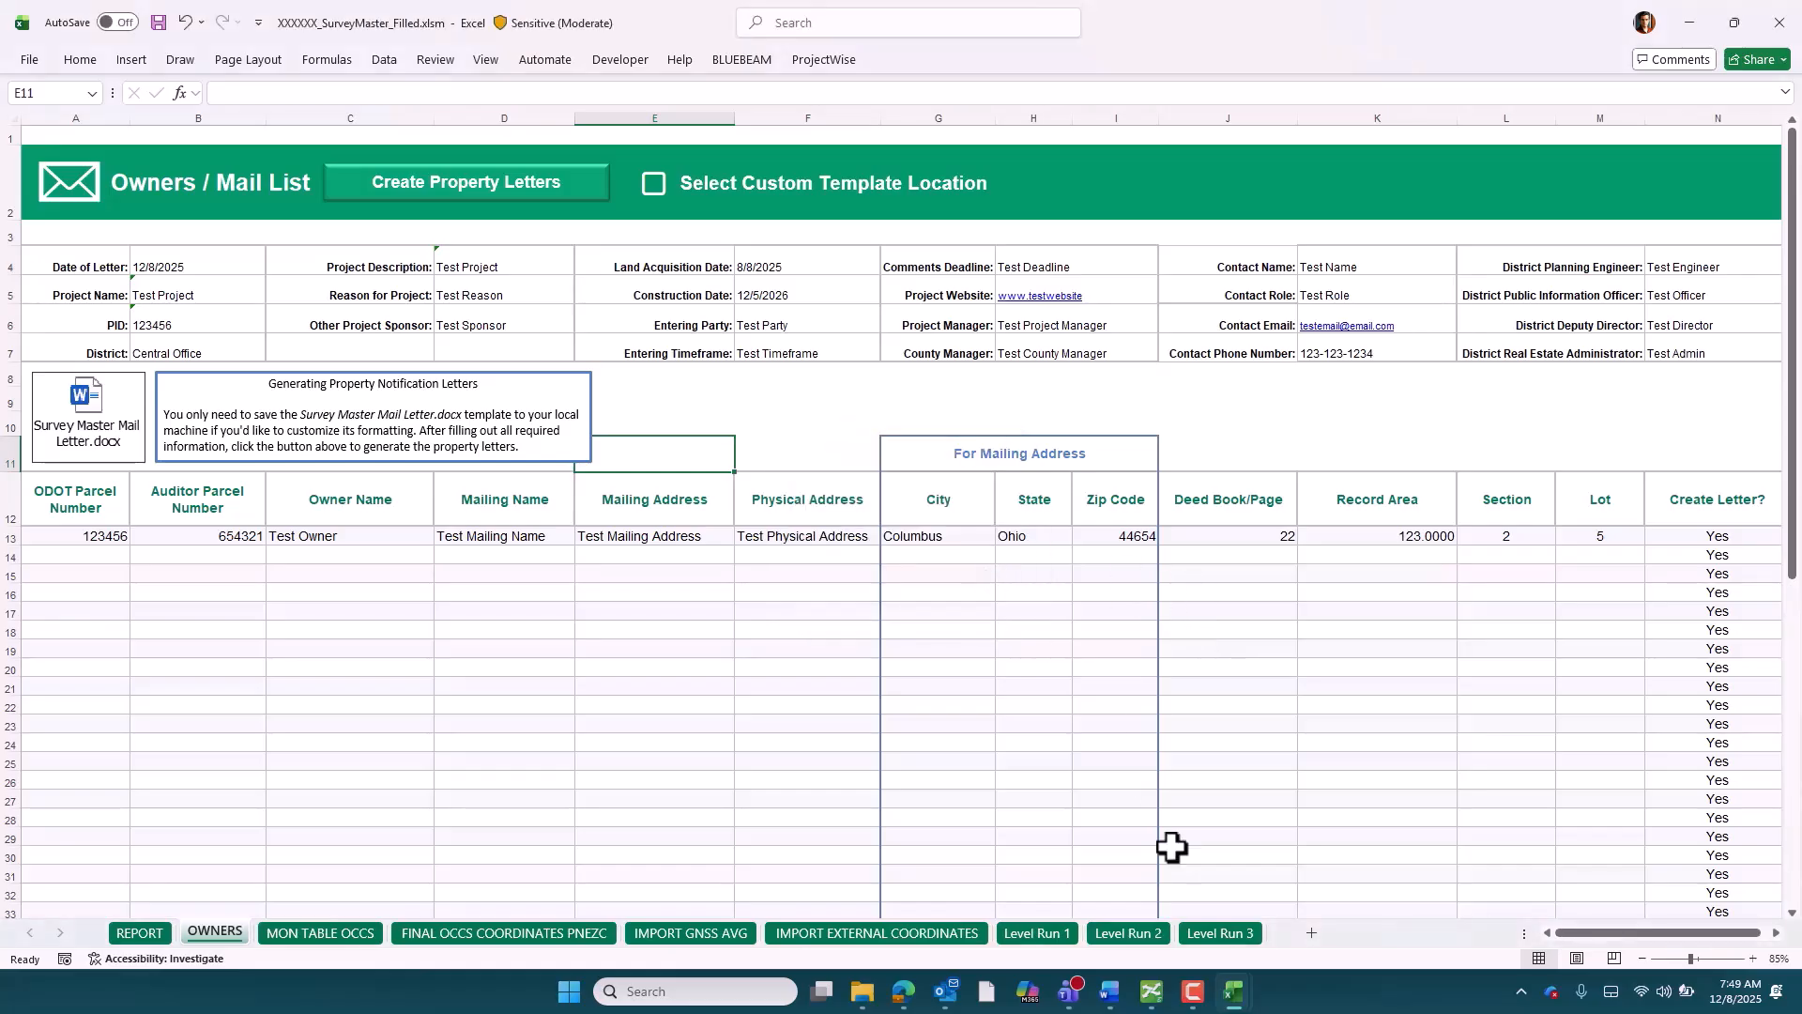
Switch to ProjectWise Explorer, open Test Owner 123456.pdf from the Reports folder and review the letter
left_click(1151, 993)
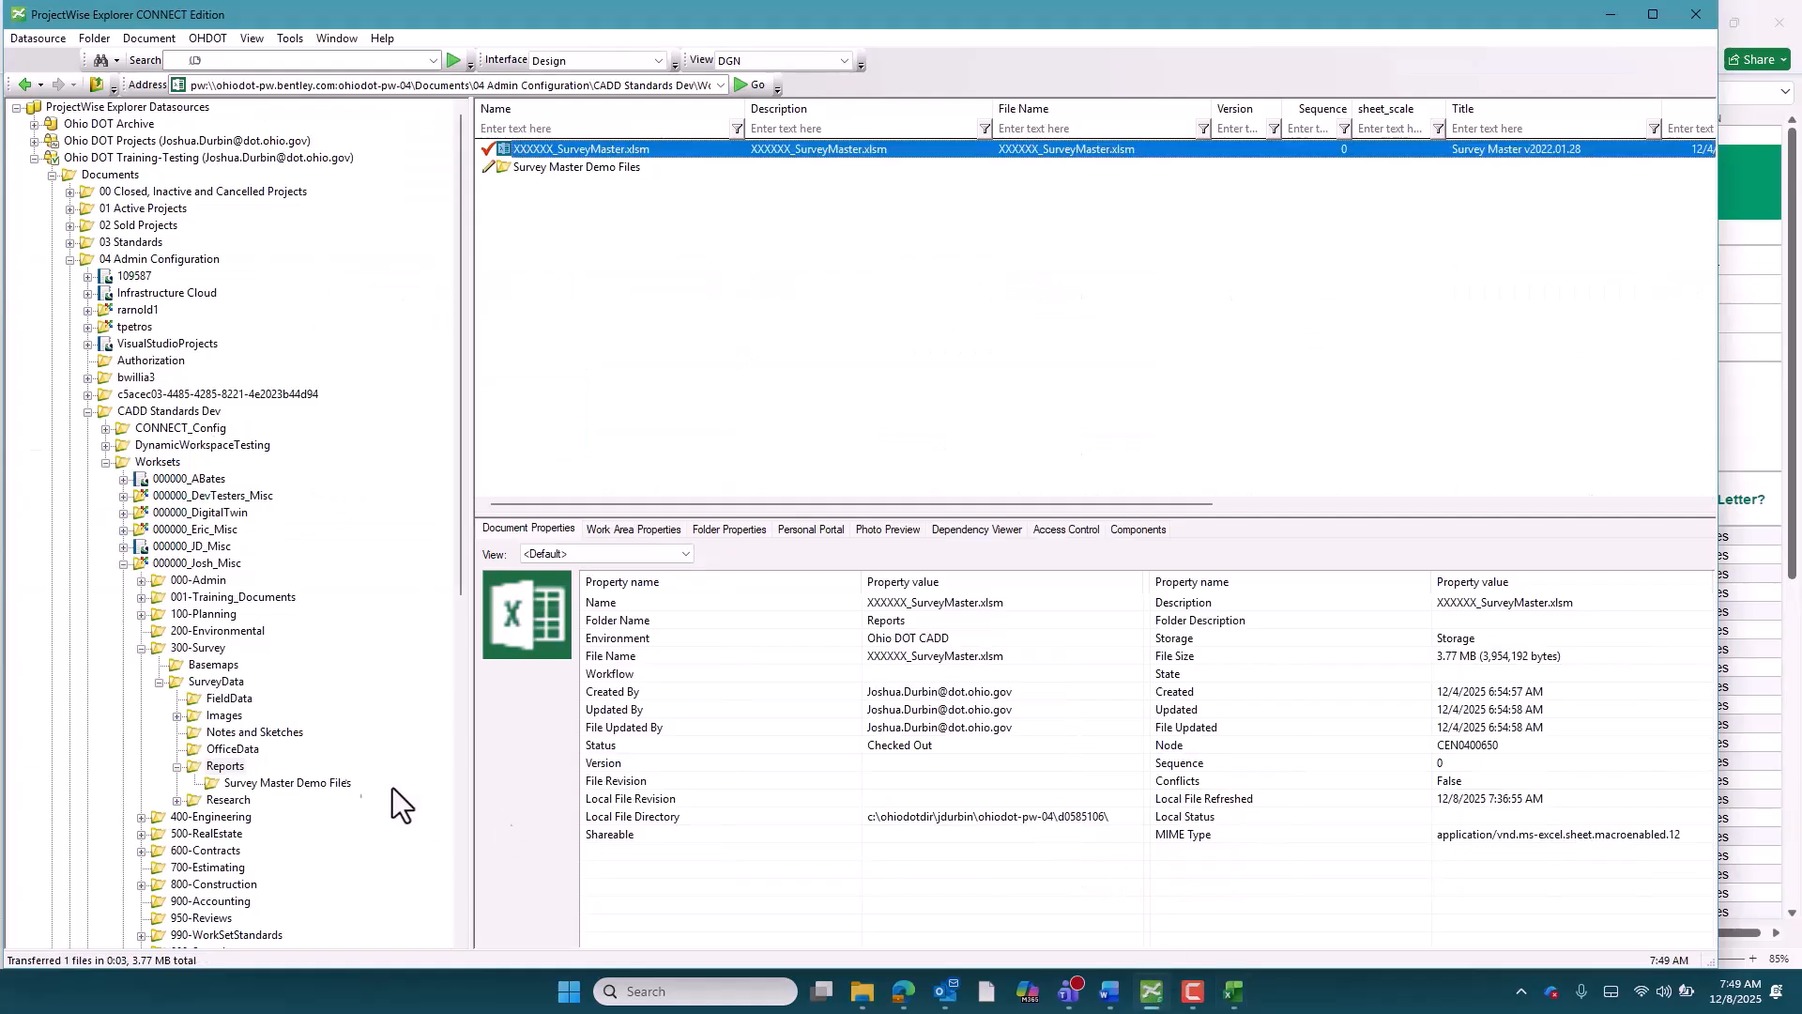
left_click(252, 785)
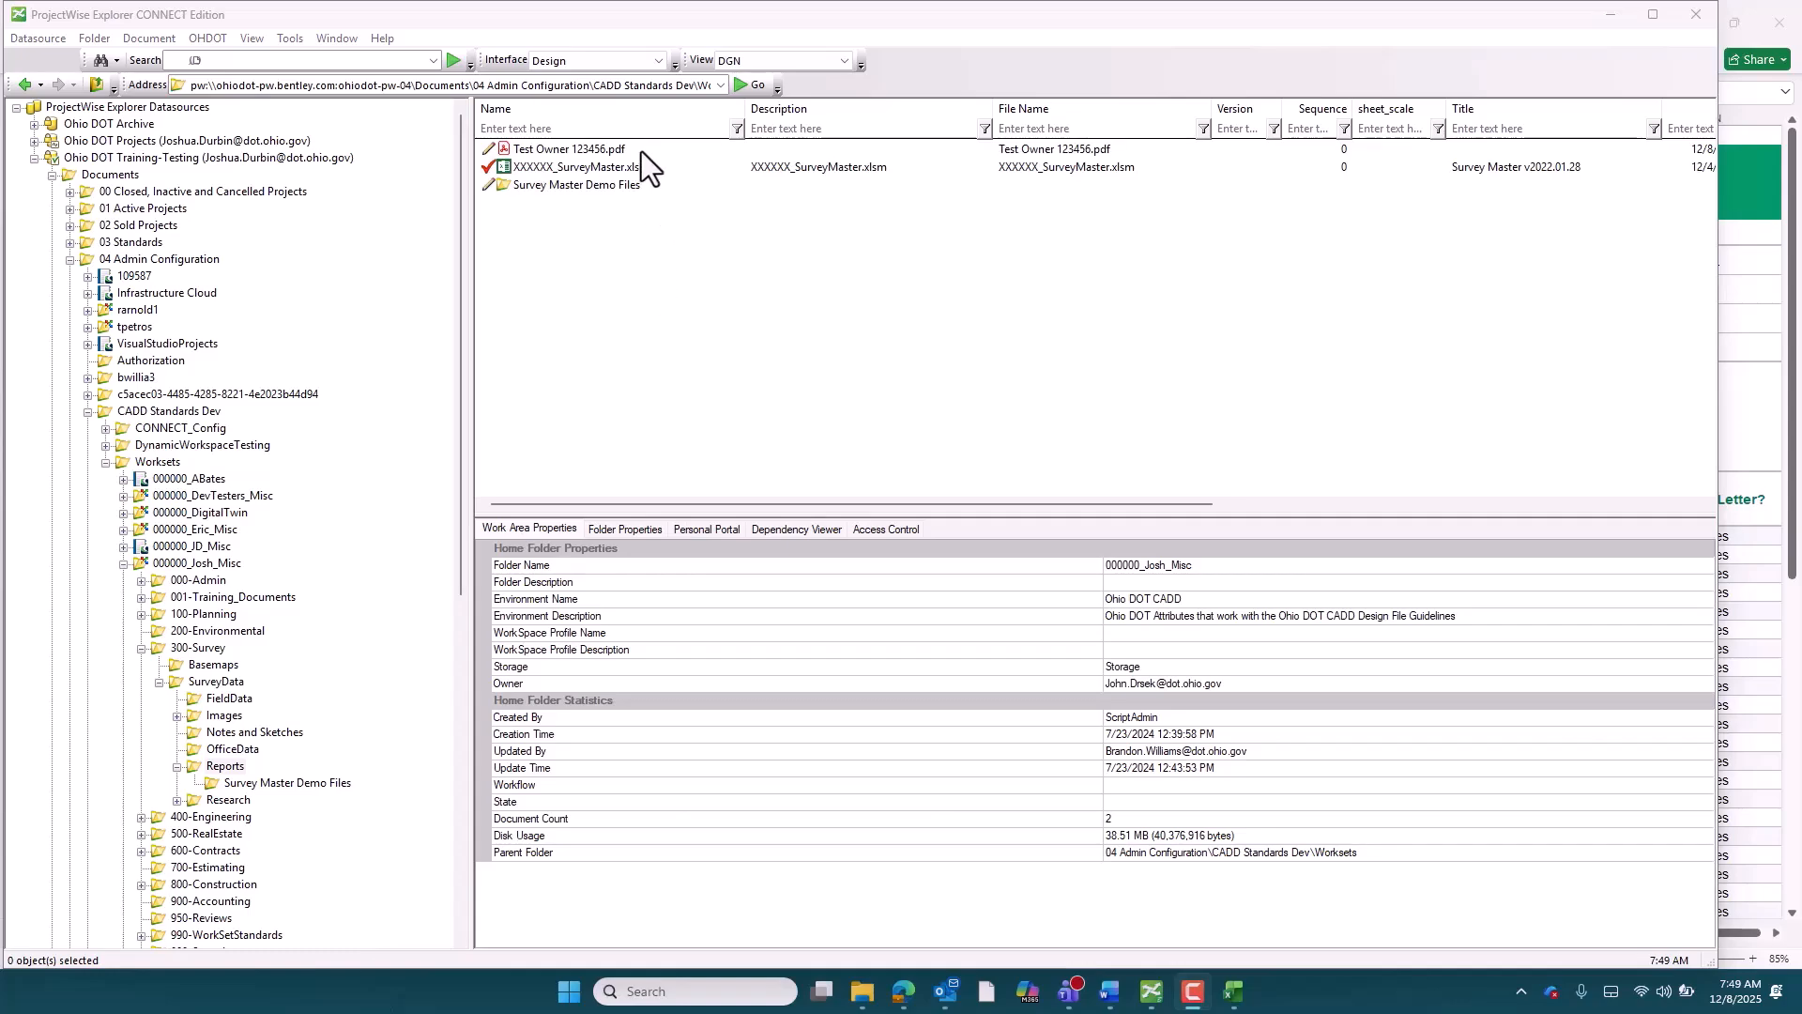
left_click(620, 150)
right_click(627, 152)
left_click(674, 128)
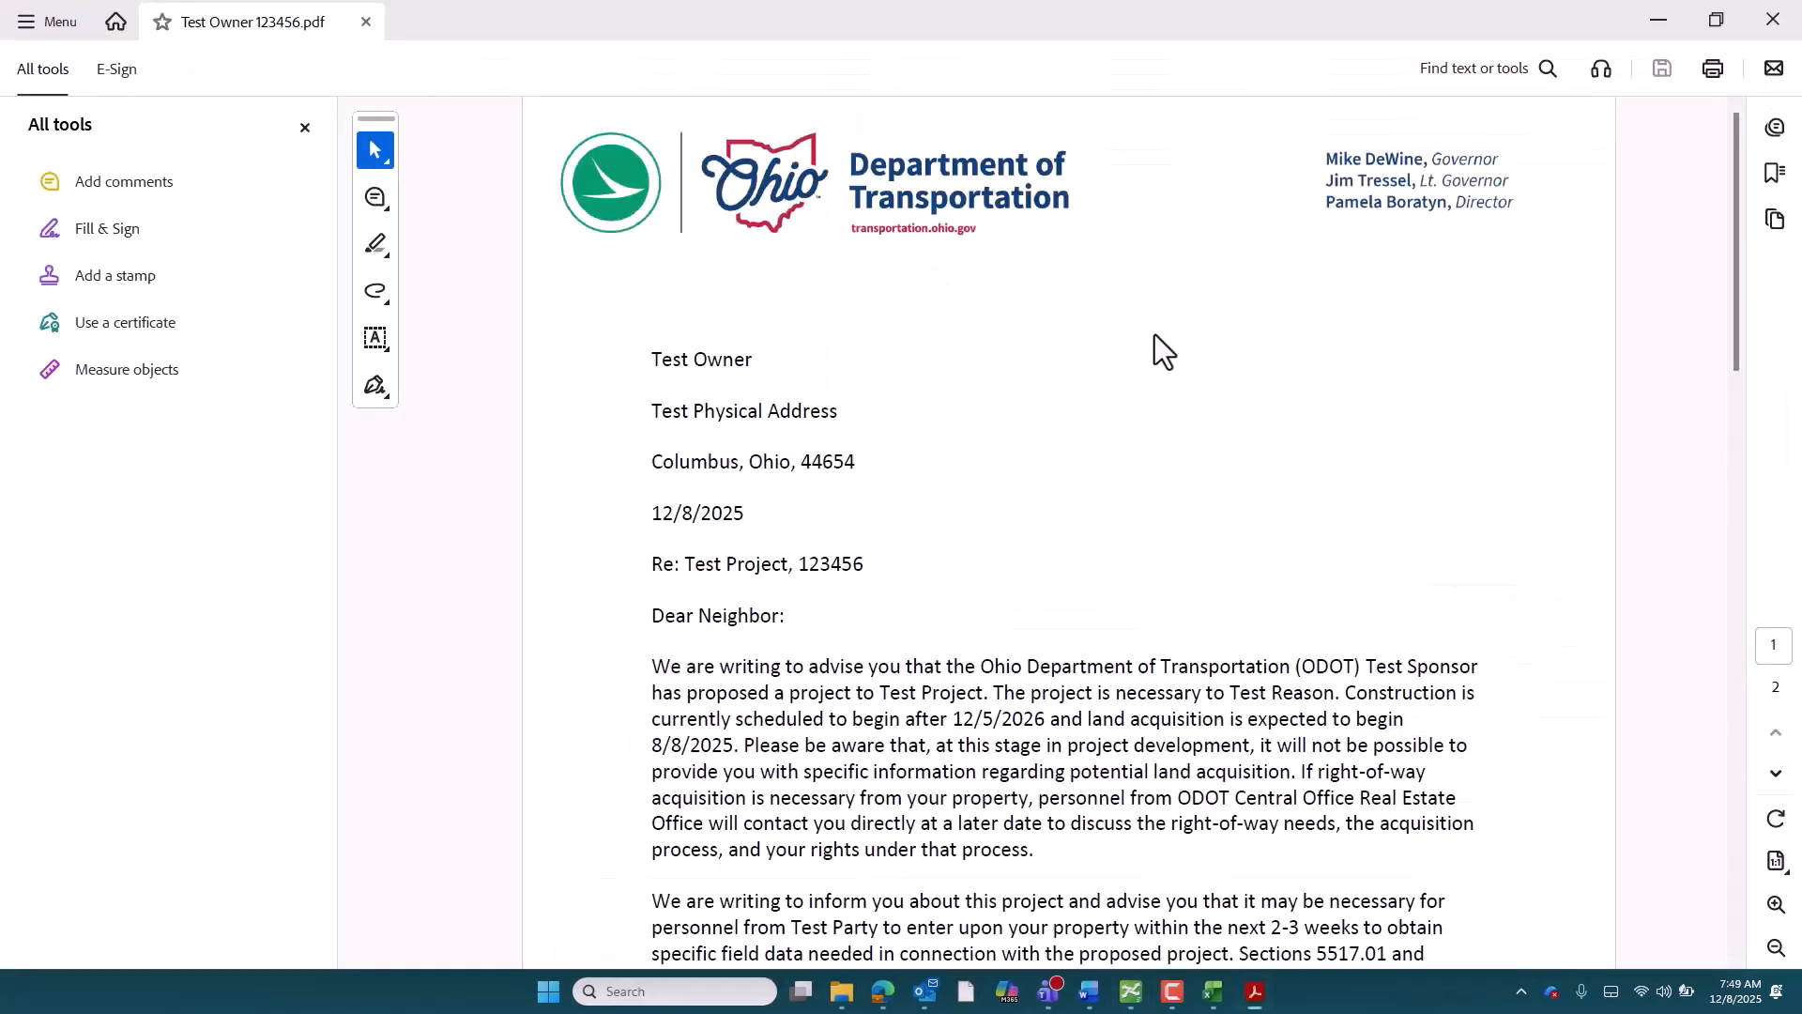
scroll(1157, 331, "down", 3)
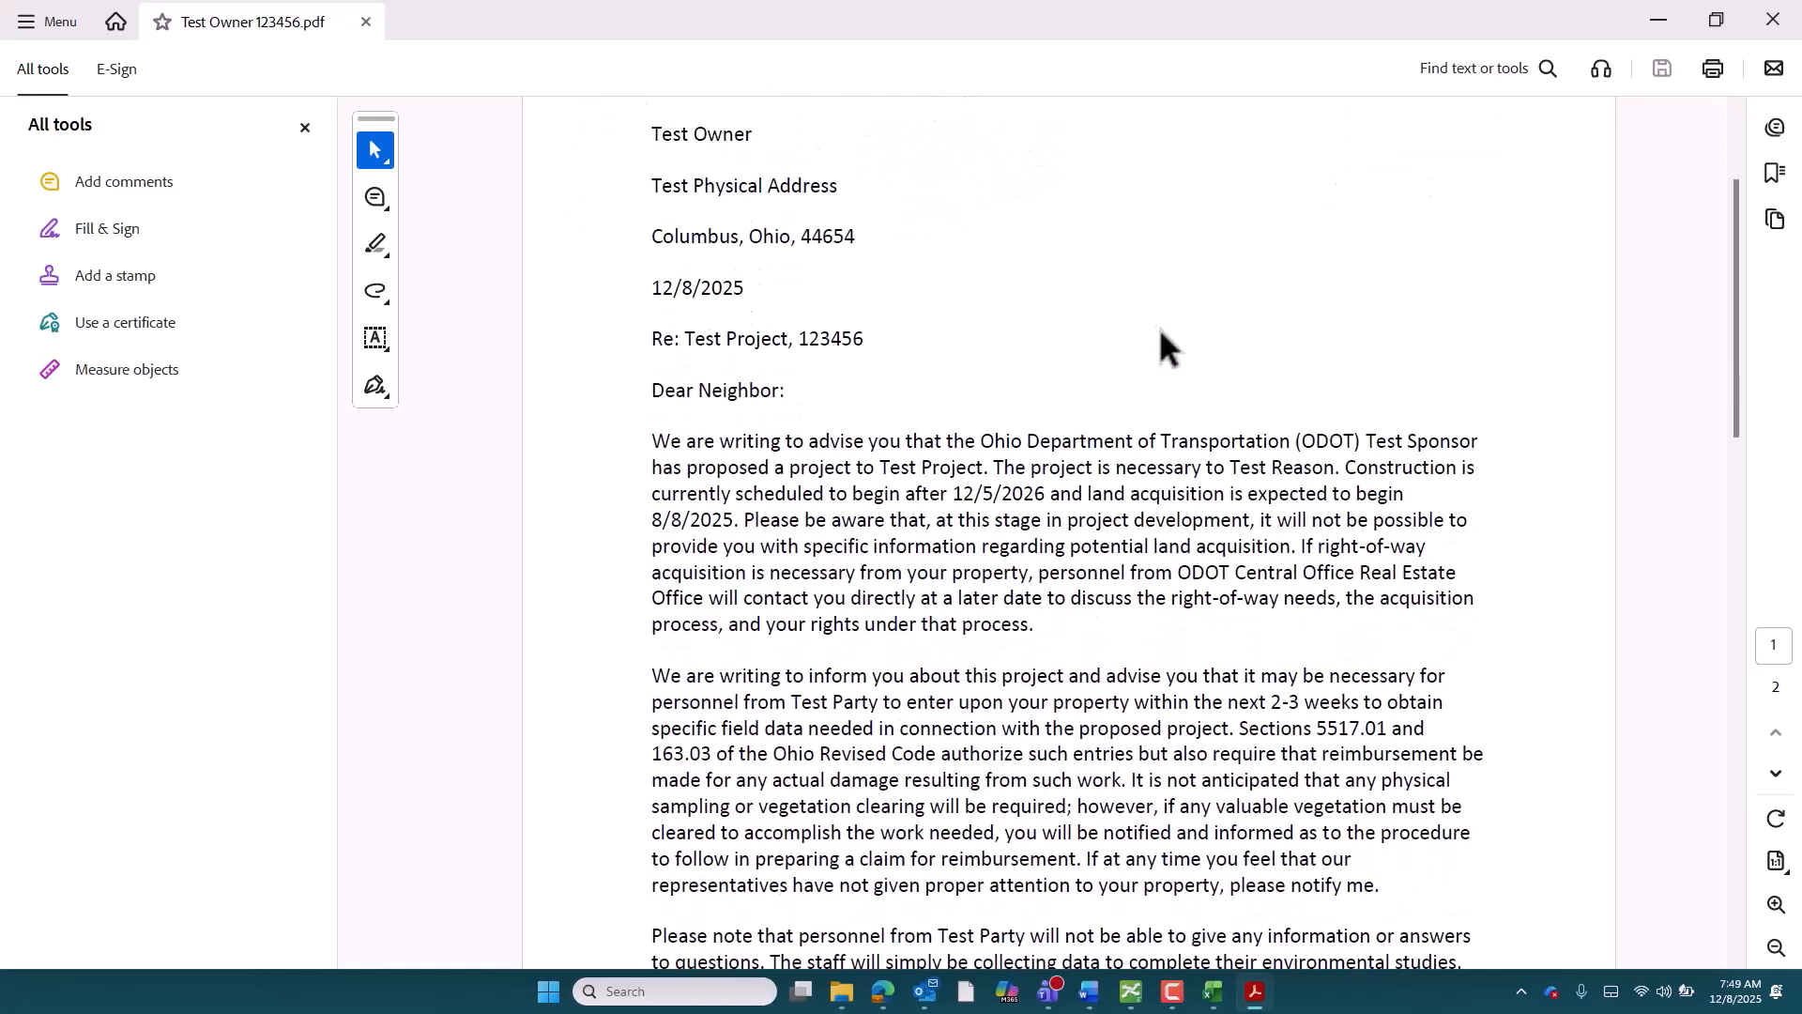
left_click_drag(1733, 252, 1735, 141)
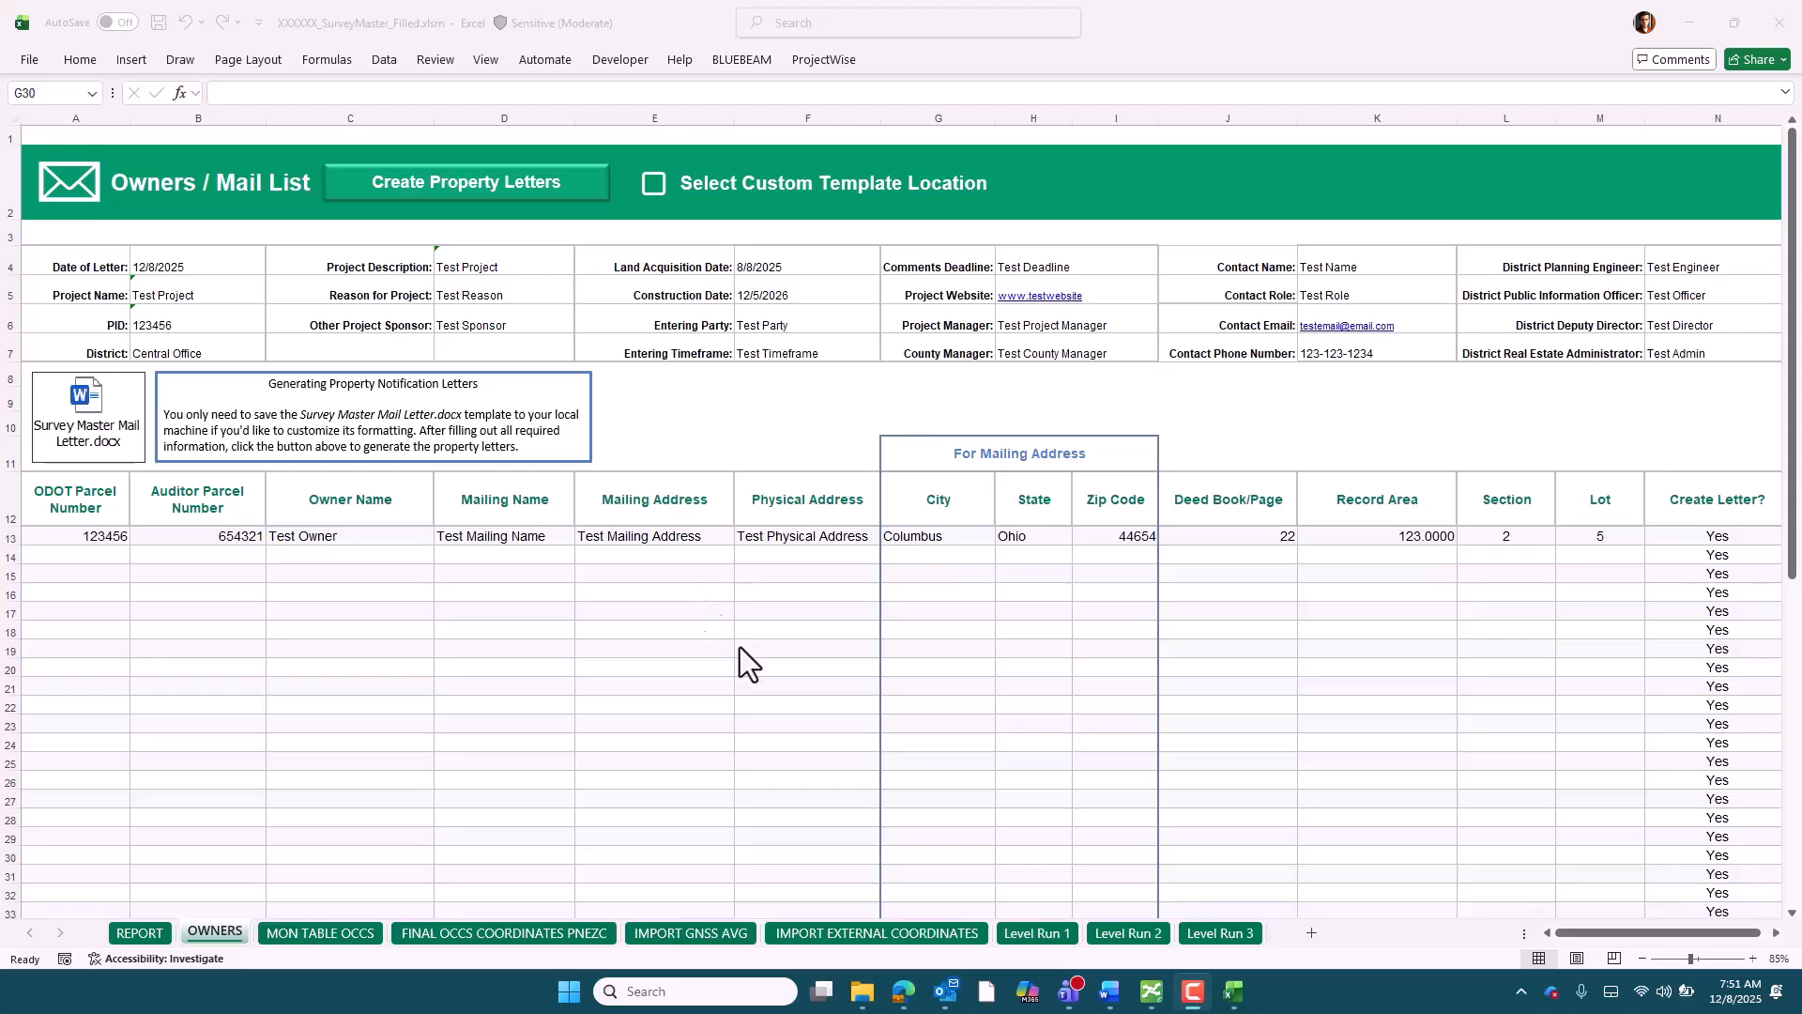
Open the embedded Survey Master Mail Letter.docx template in Word and bring up its Save As options
left_click(91, 419)
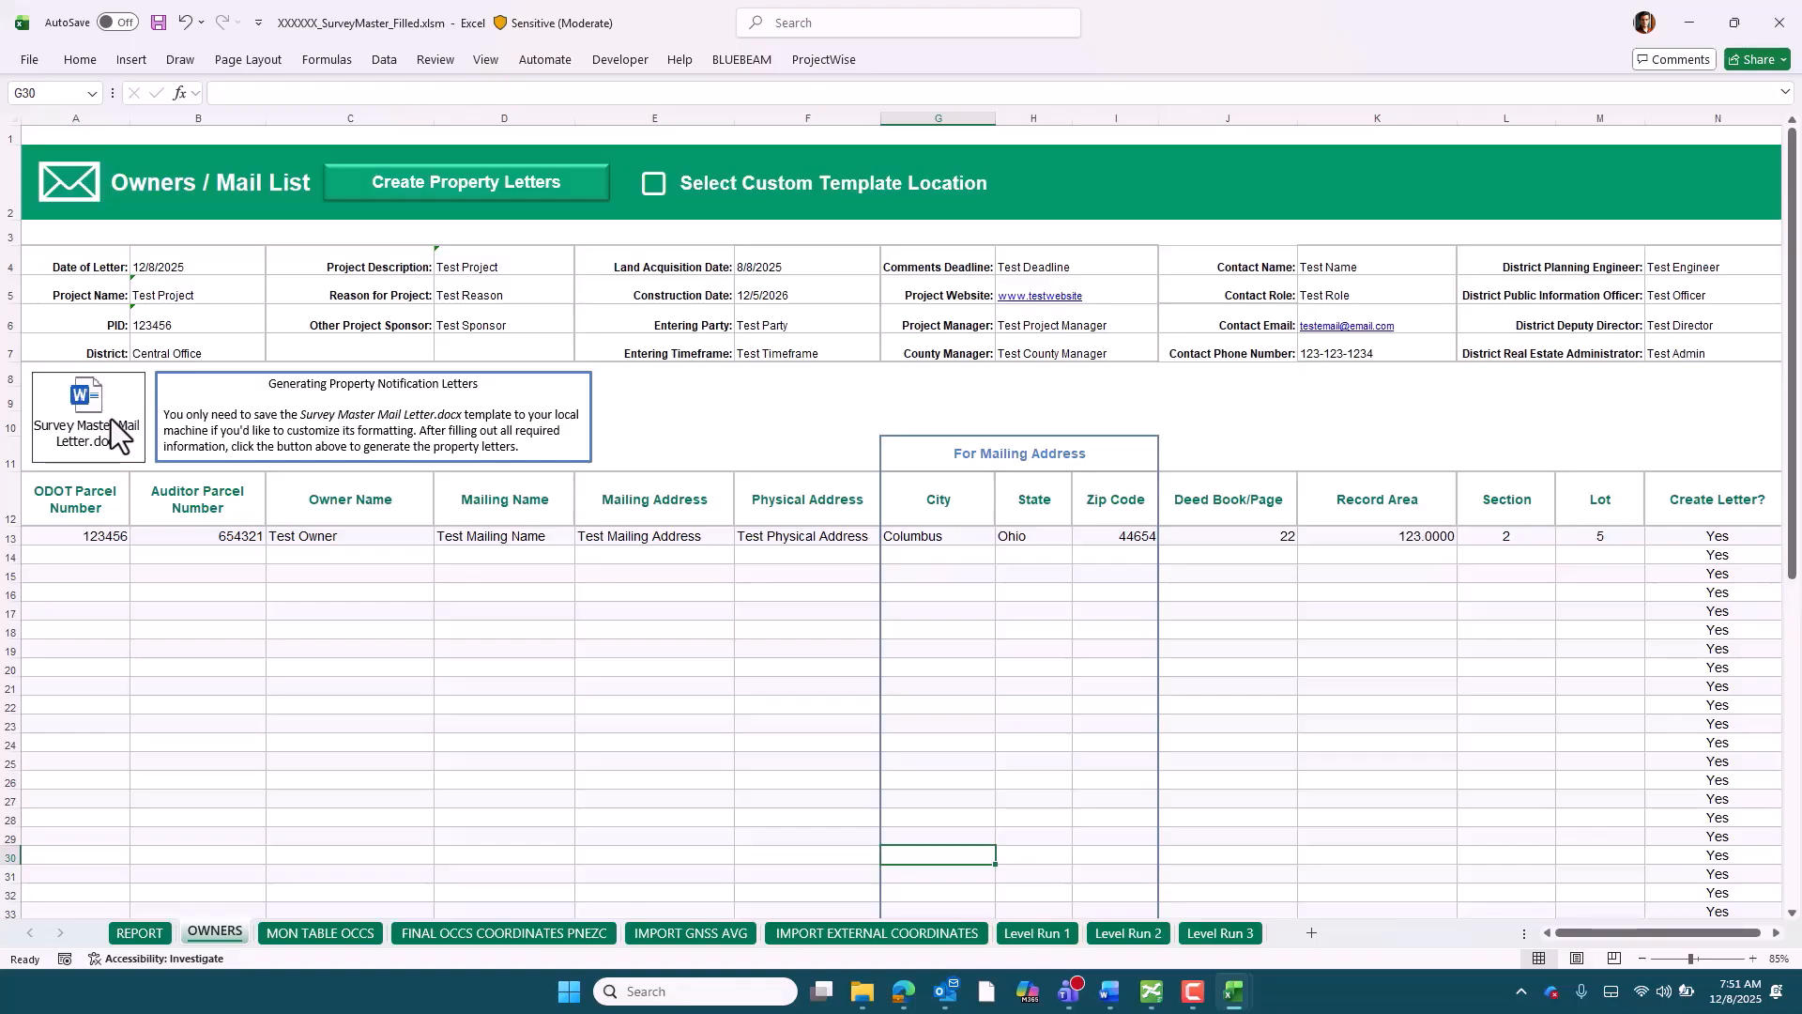
double_click(111, 419)
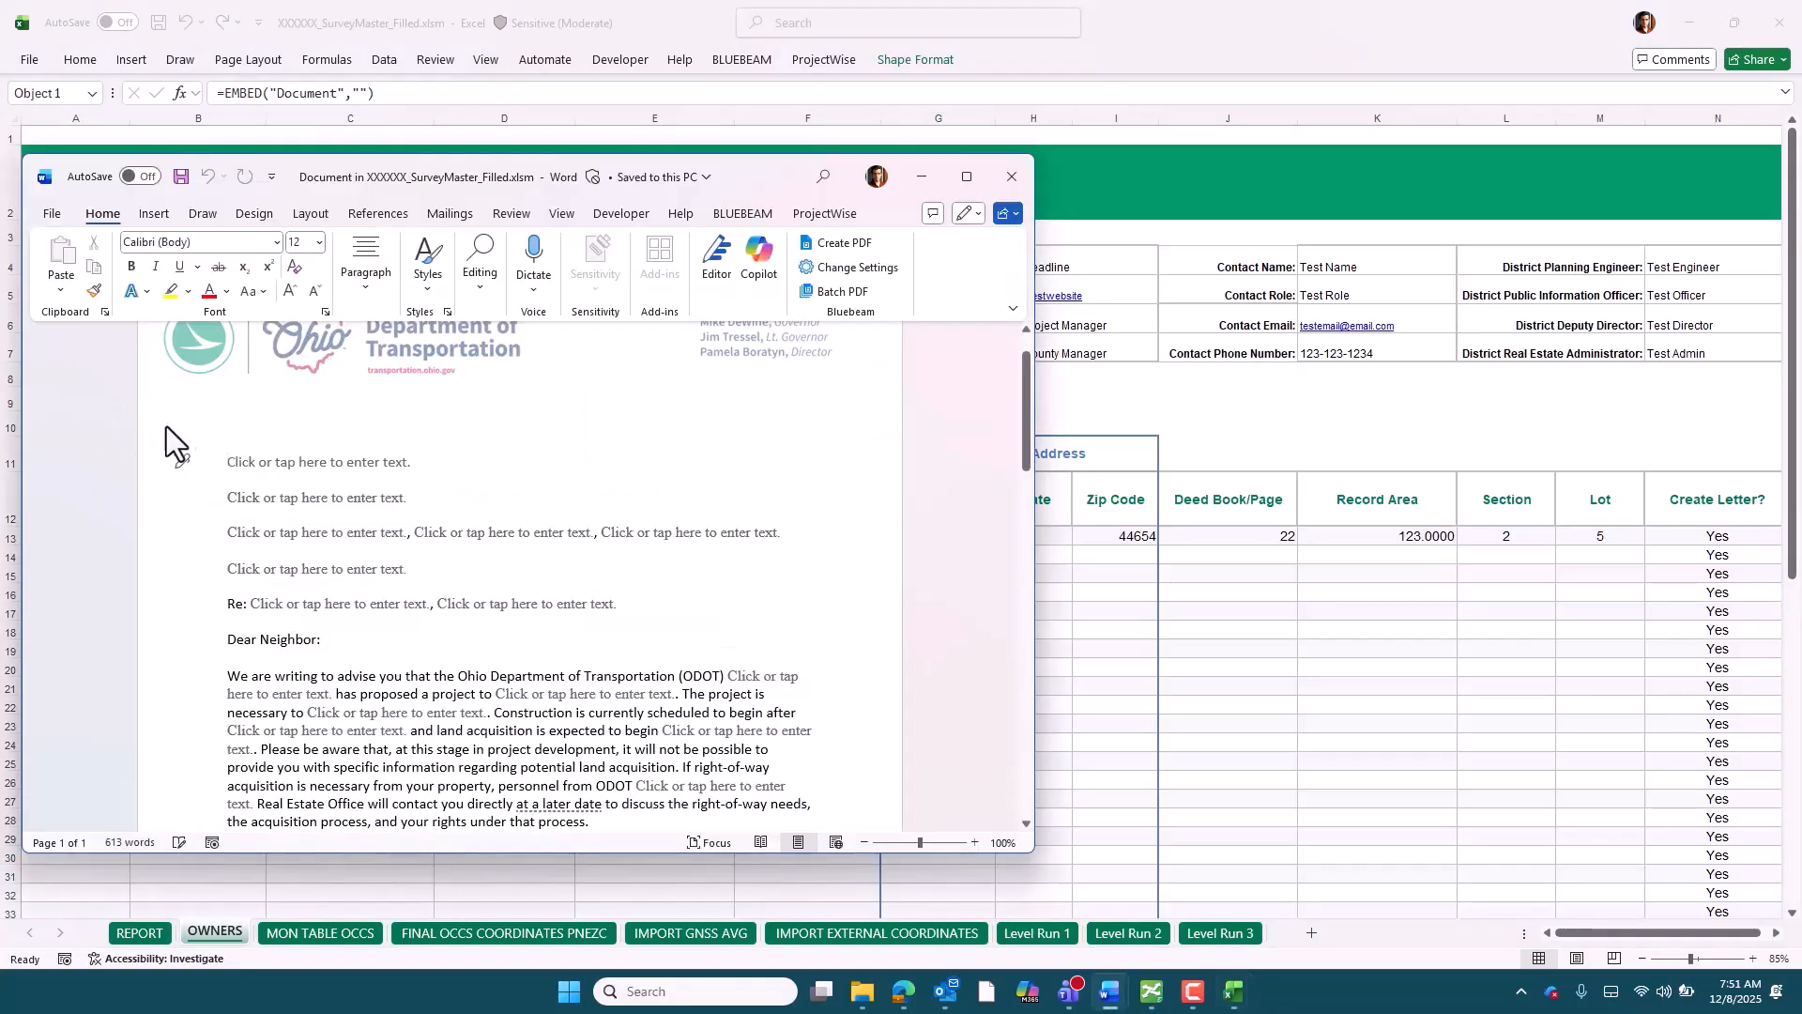
left_click(51, 214)
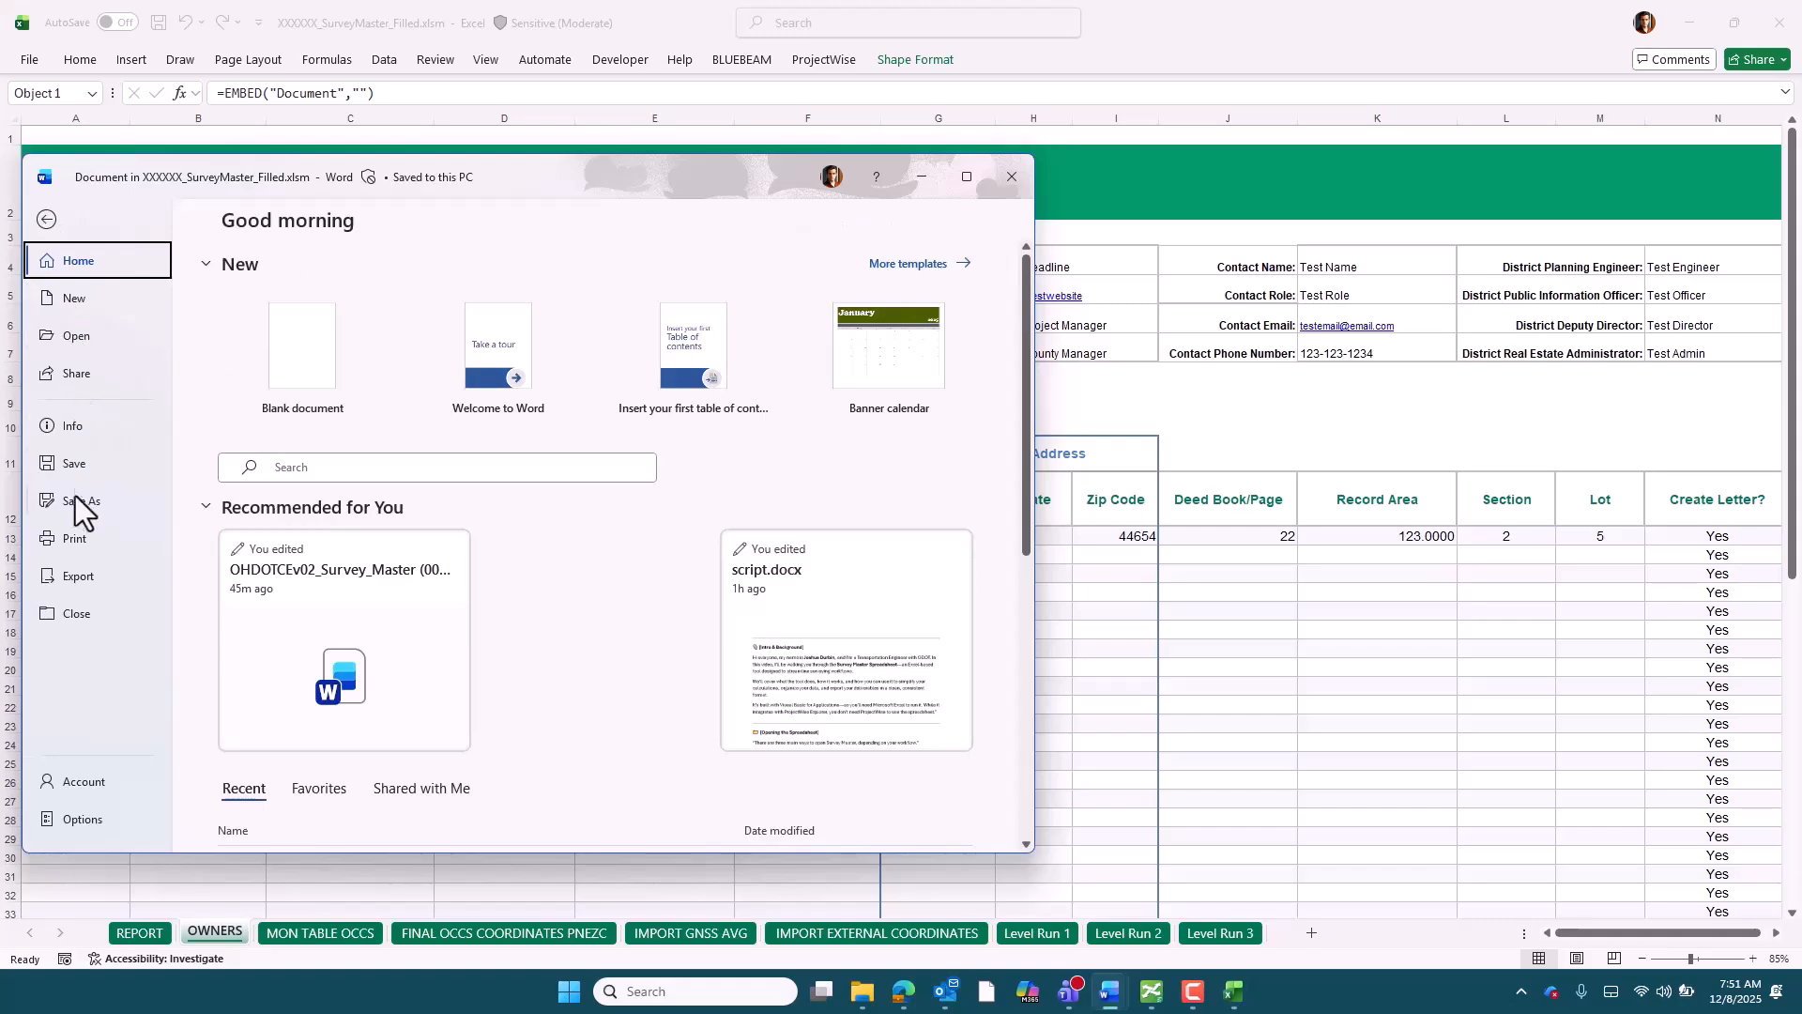
left_click(82, 503)
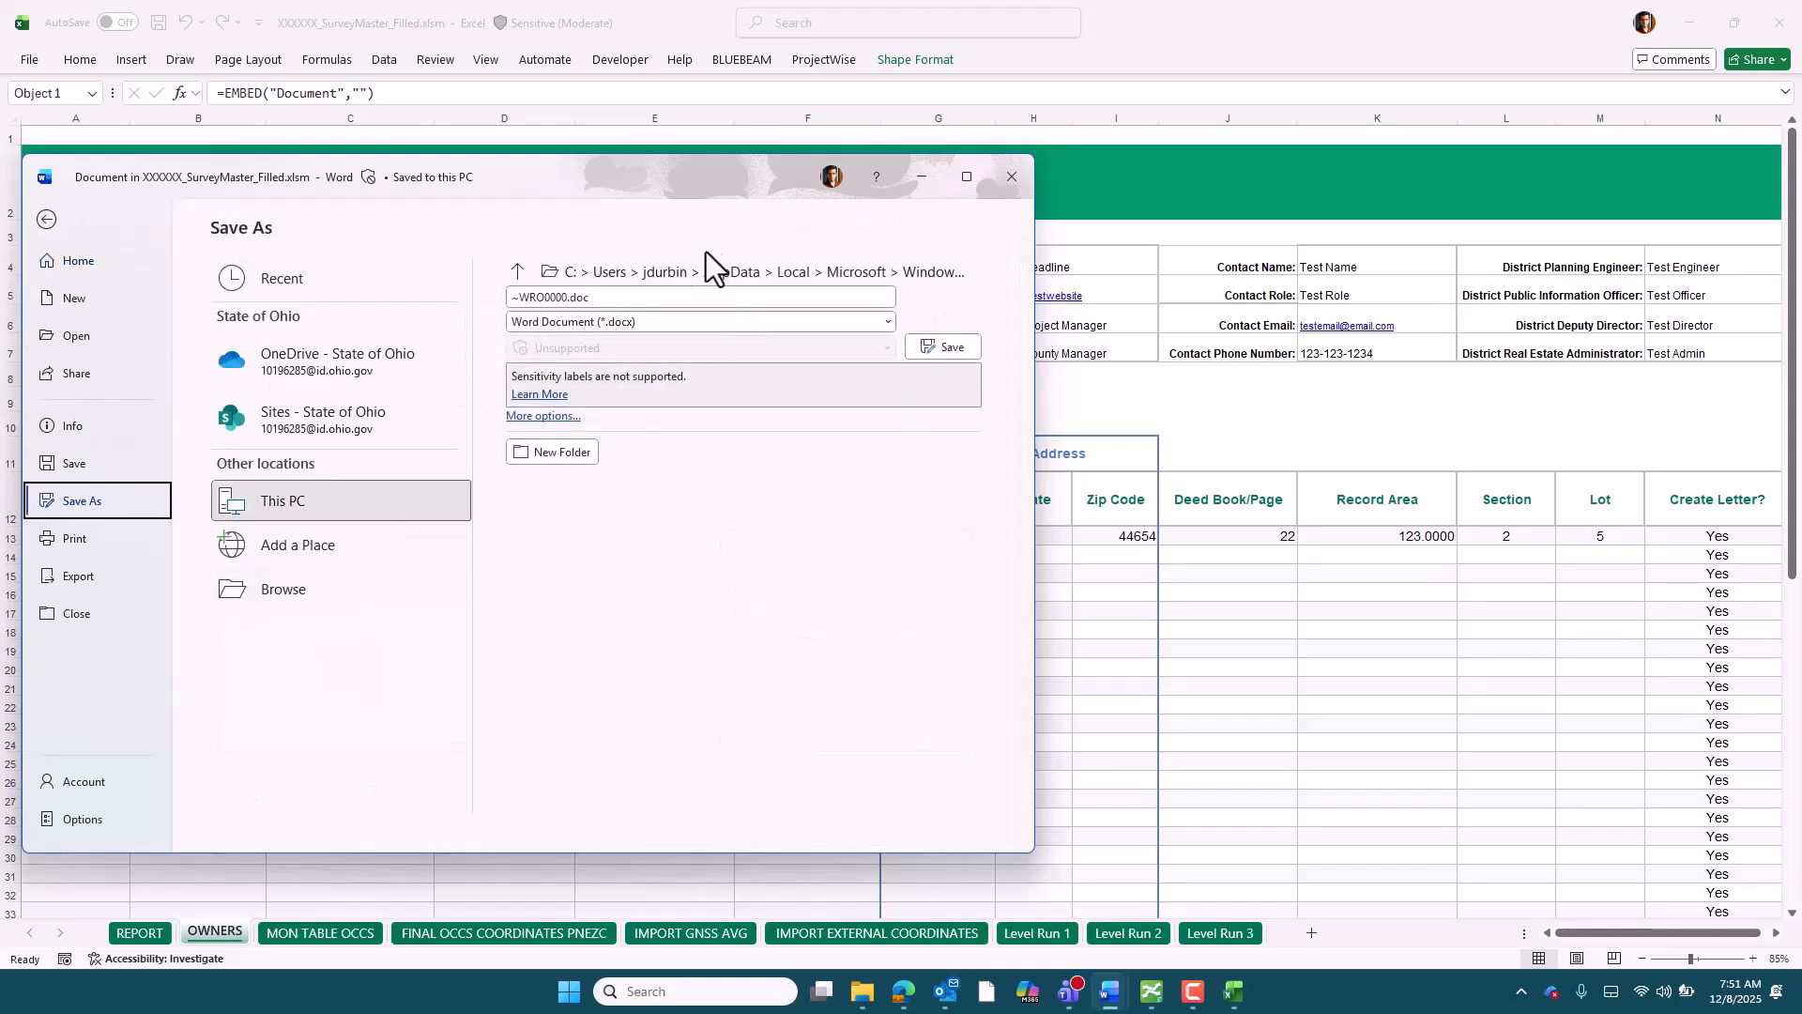
left_click(545, 297)
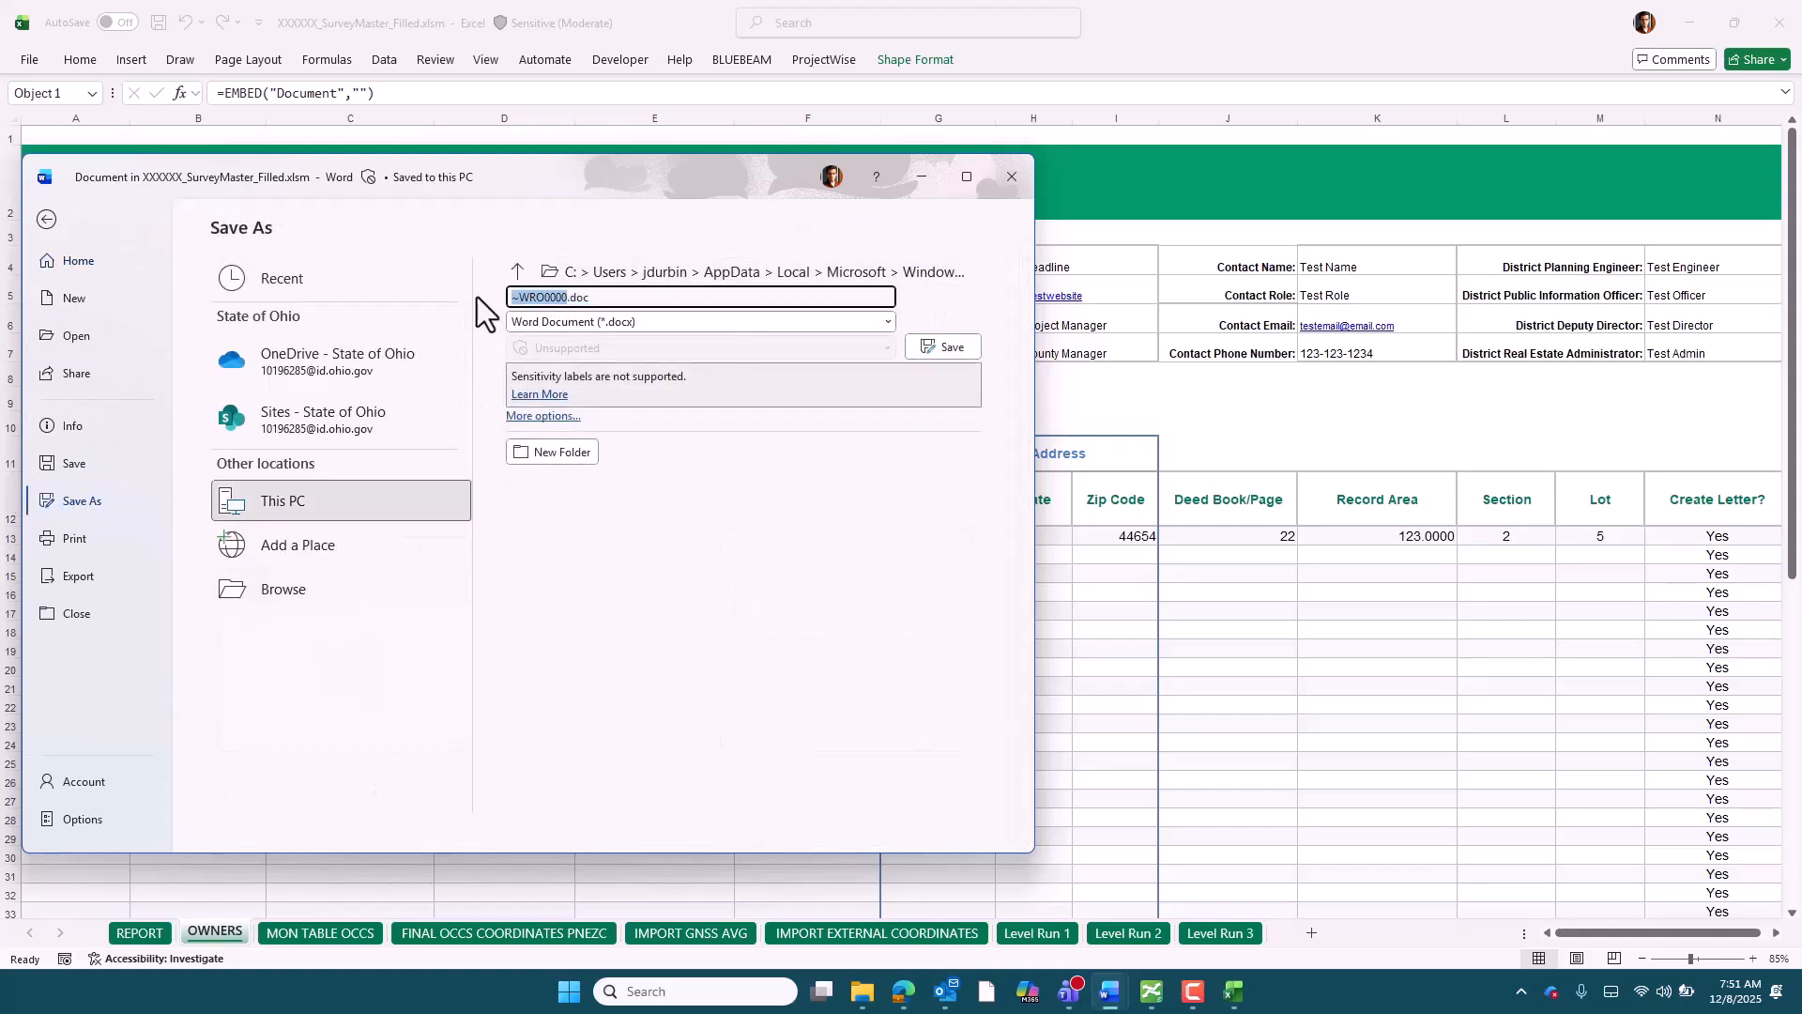
type("TestLetter")
Save the letter template as TestLetter.docx in the Downloads folder and close the document
left_click(278, 600)
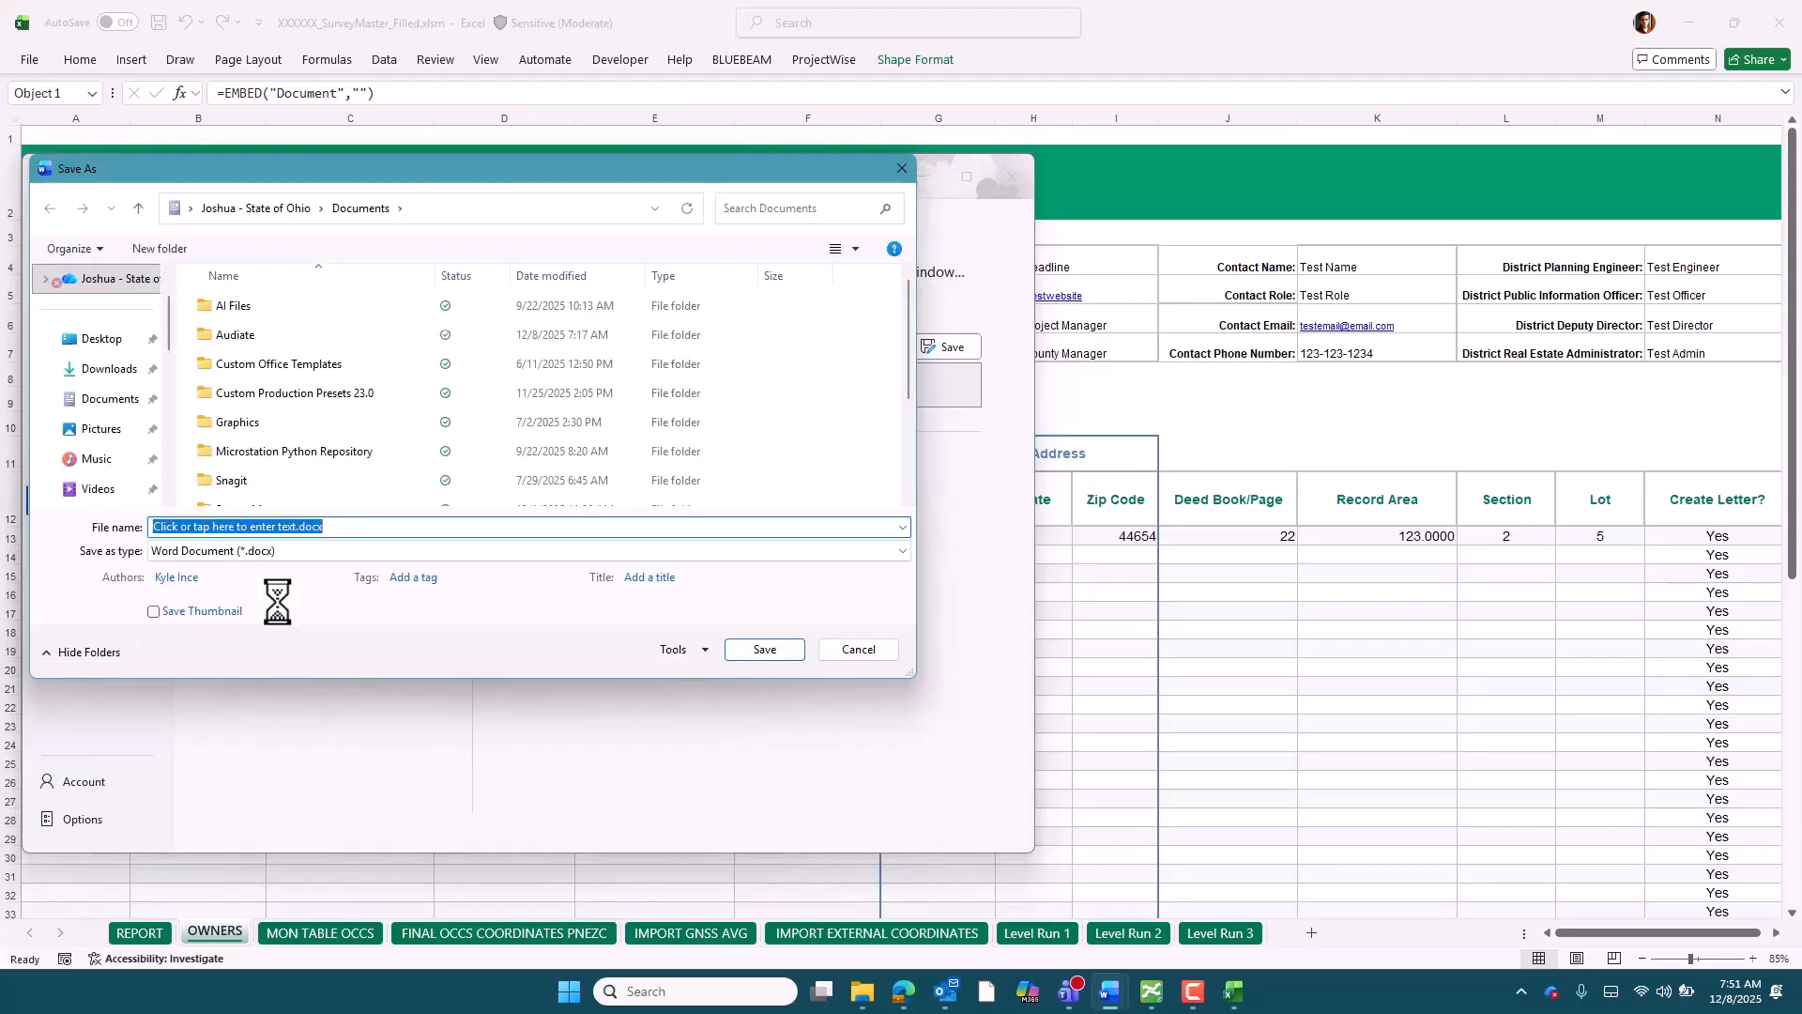
left_click(111, 369)
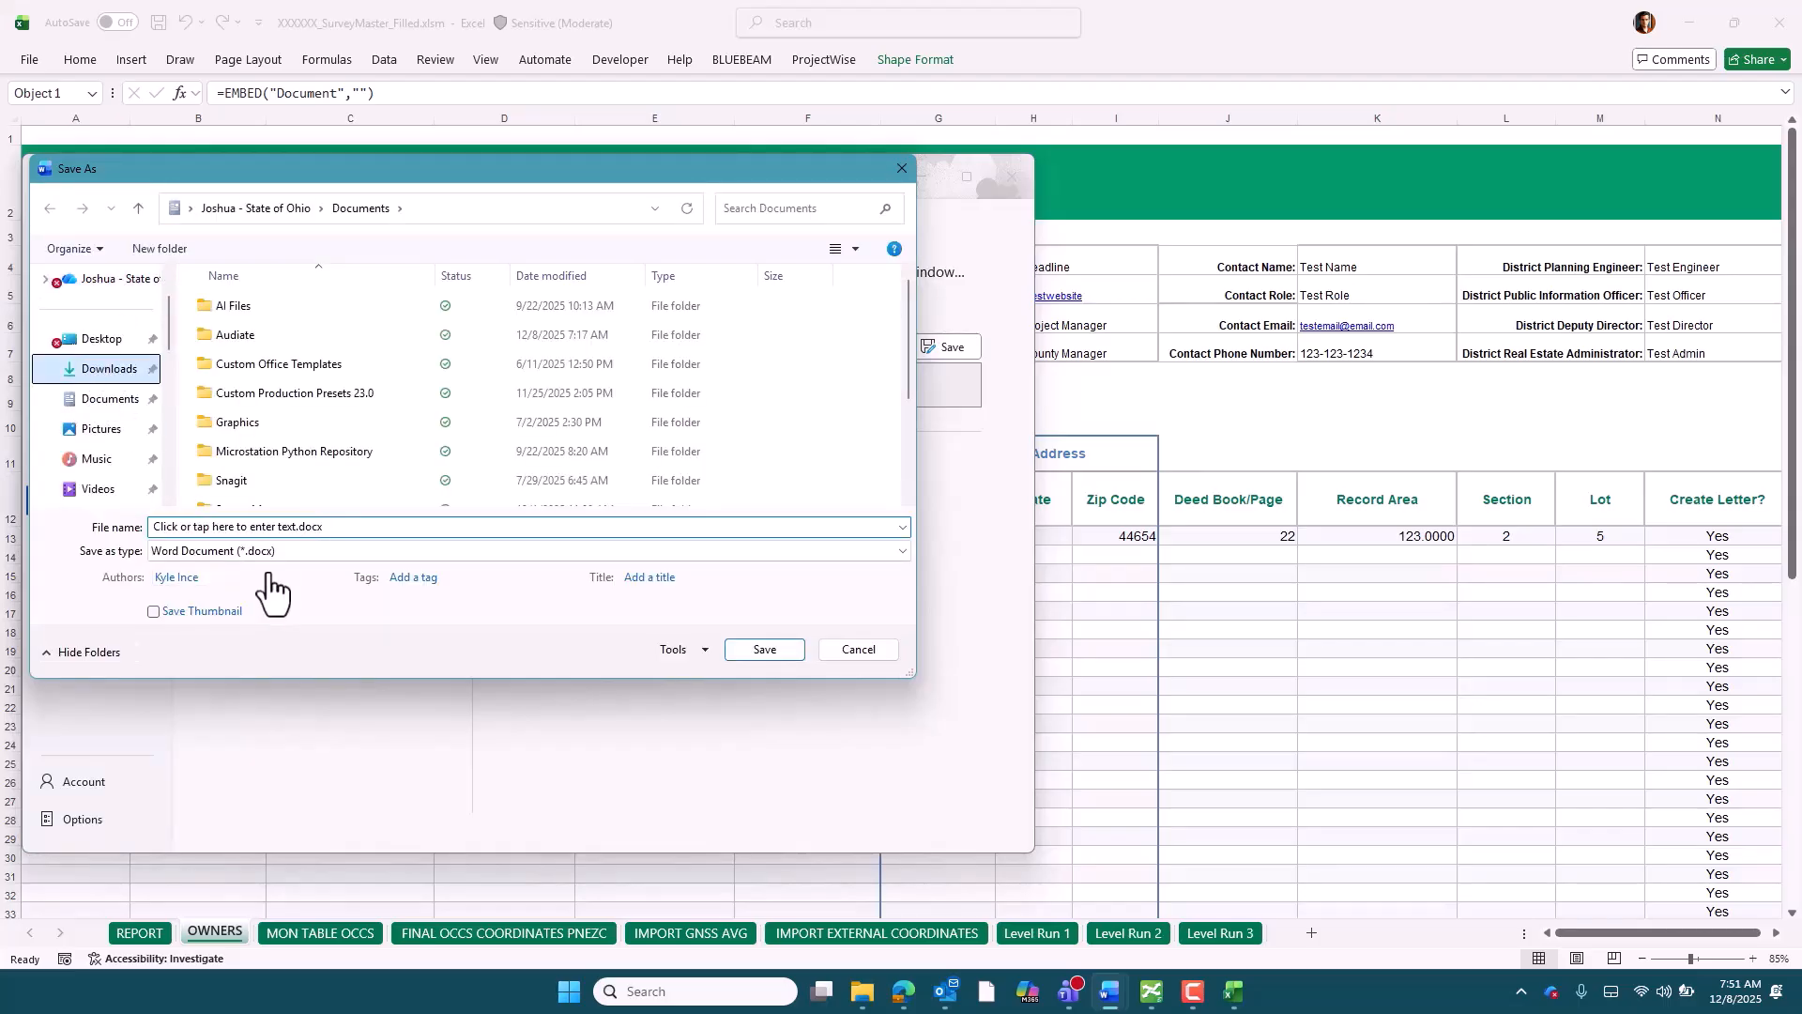
left_click(284, 528)
left_click_drag(295, 528, 142, 528)
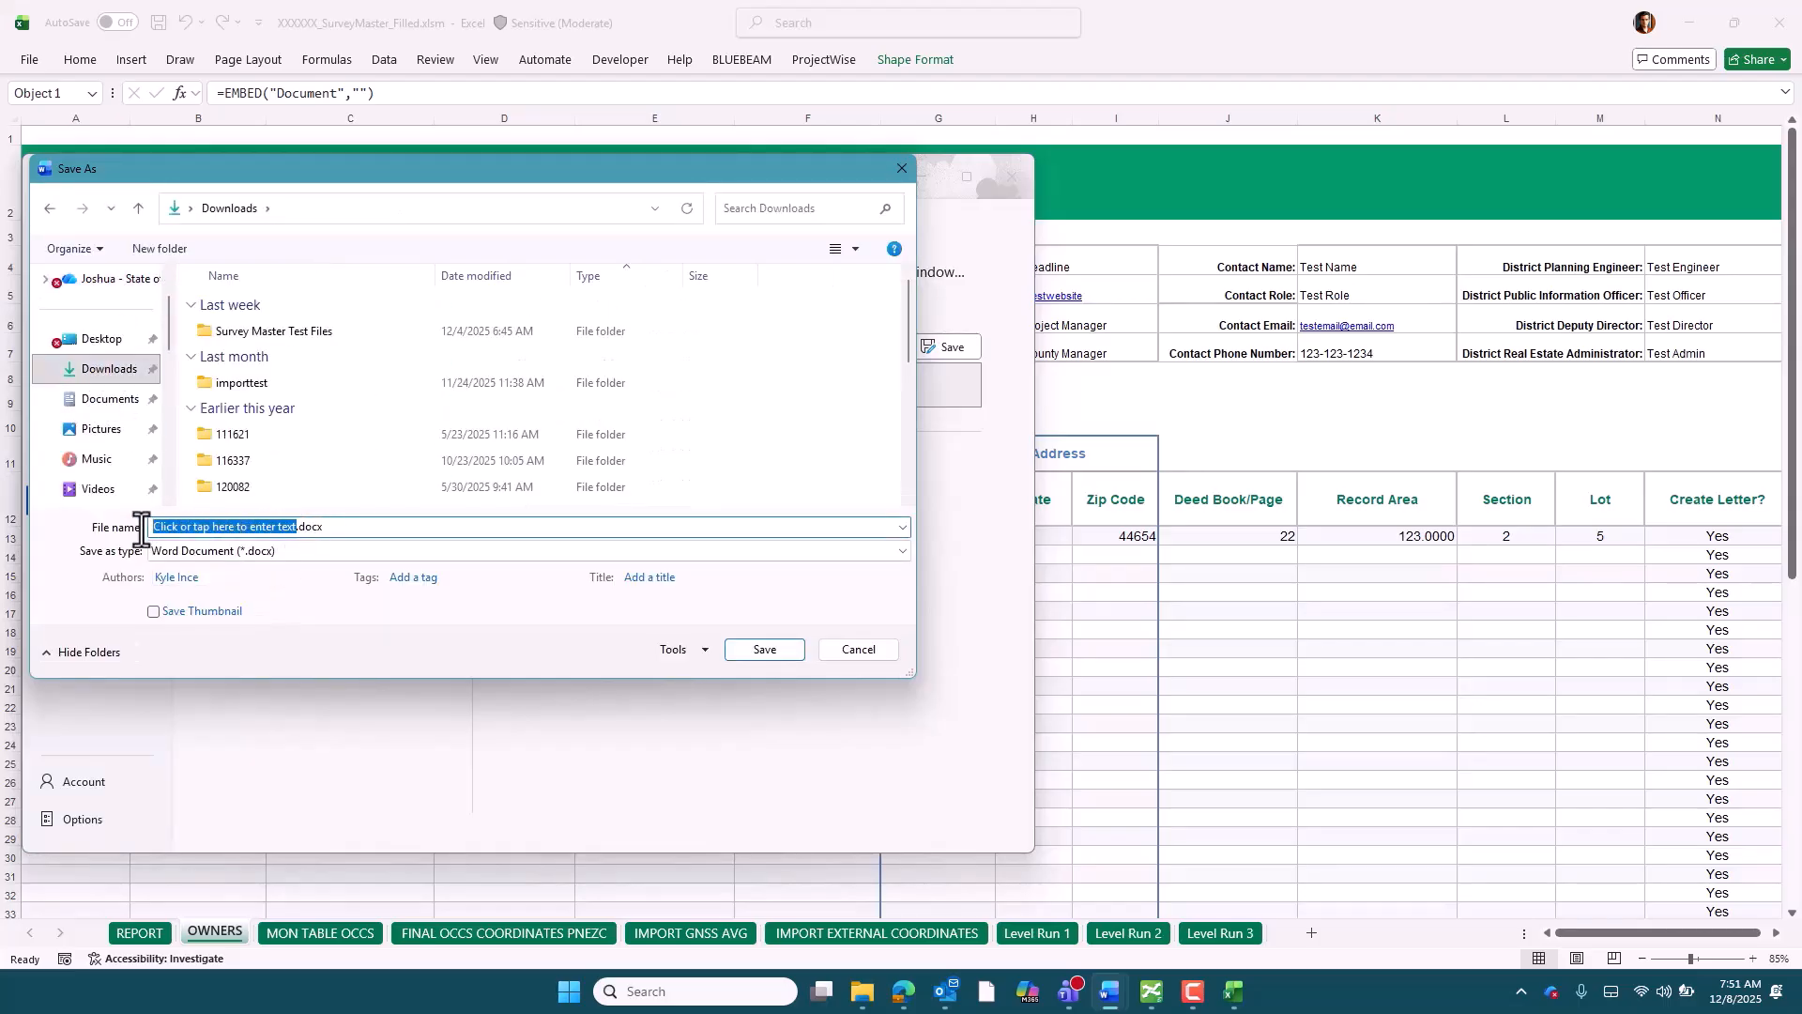
type("TestLetter")
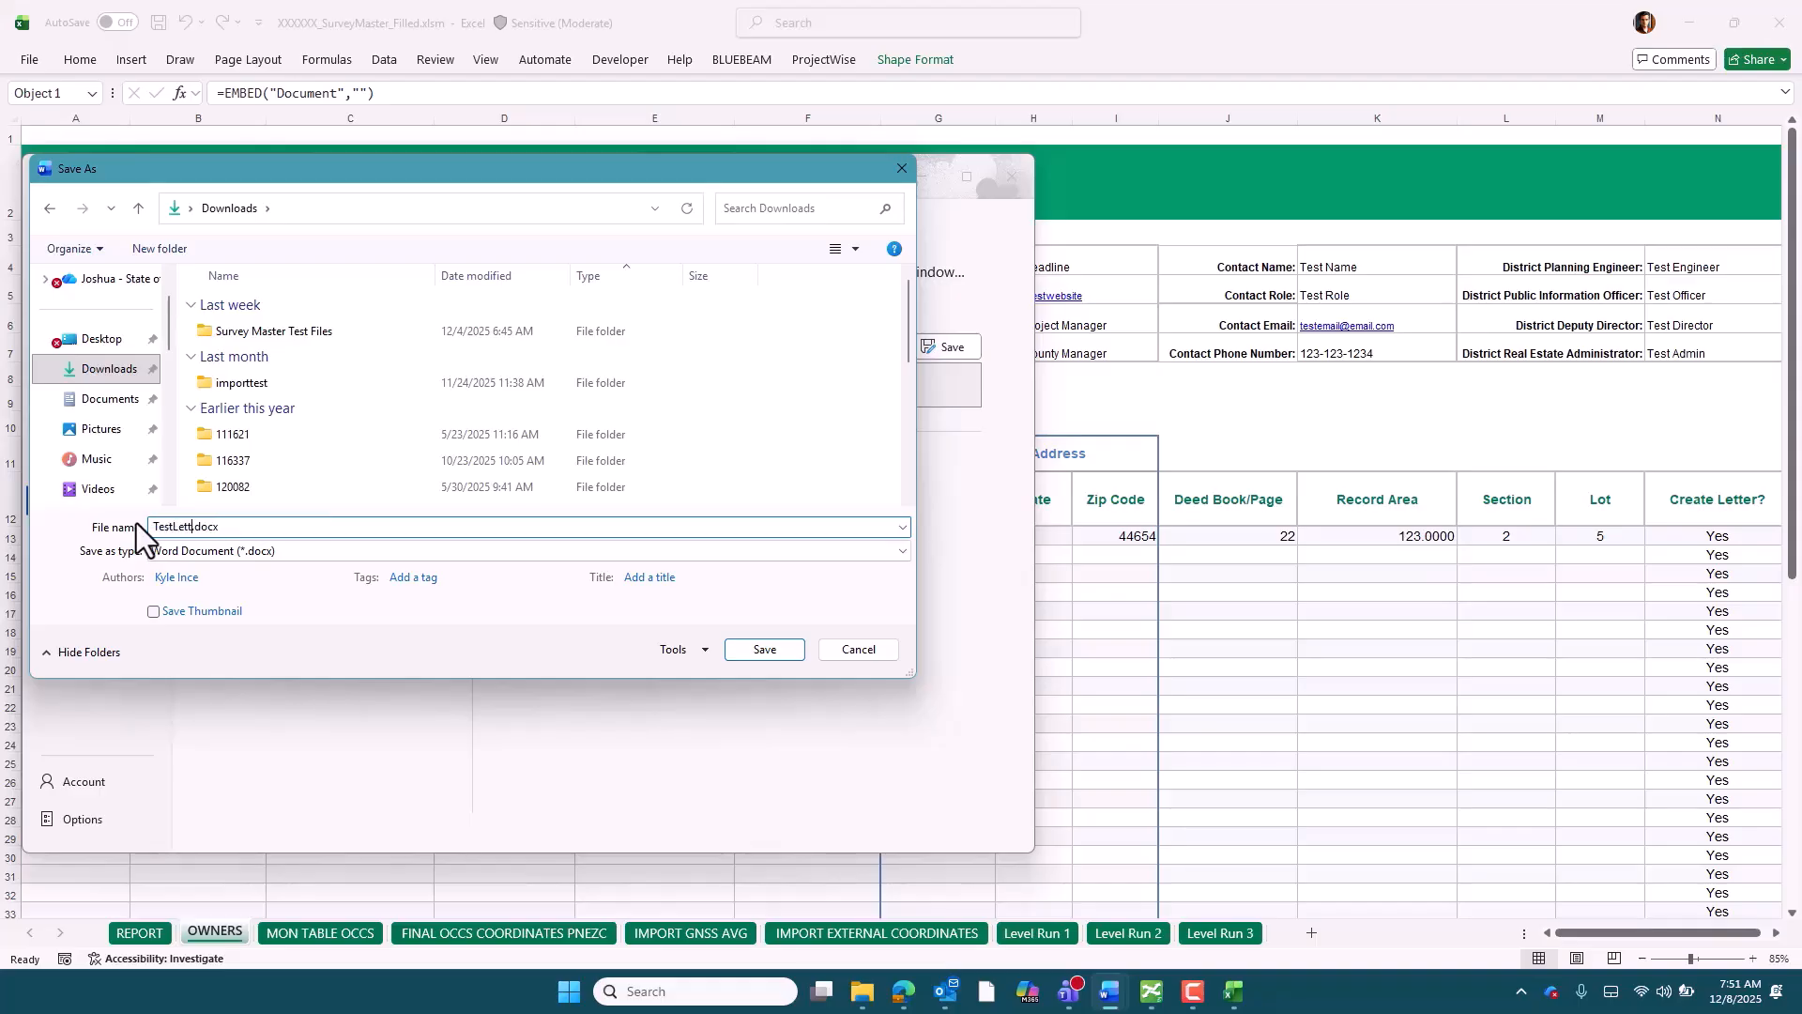
left_click(750, 655)
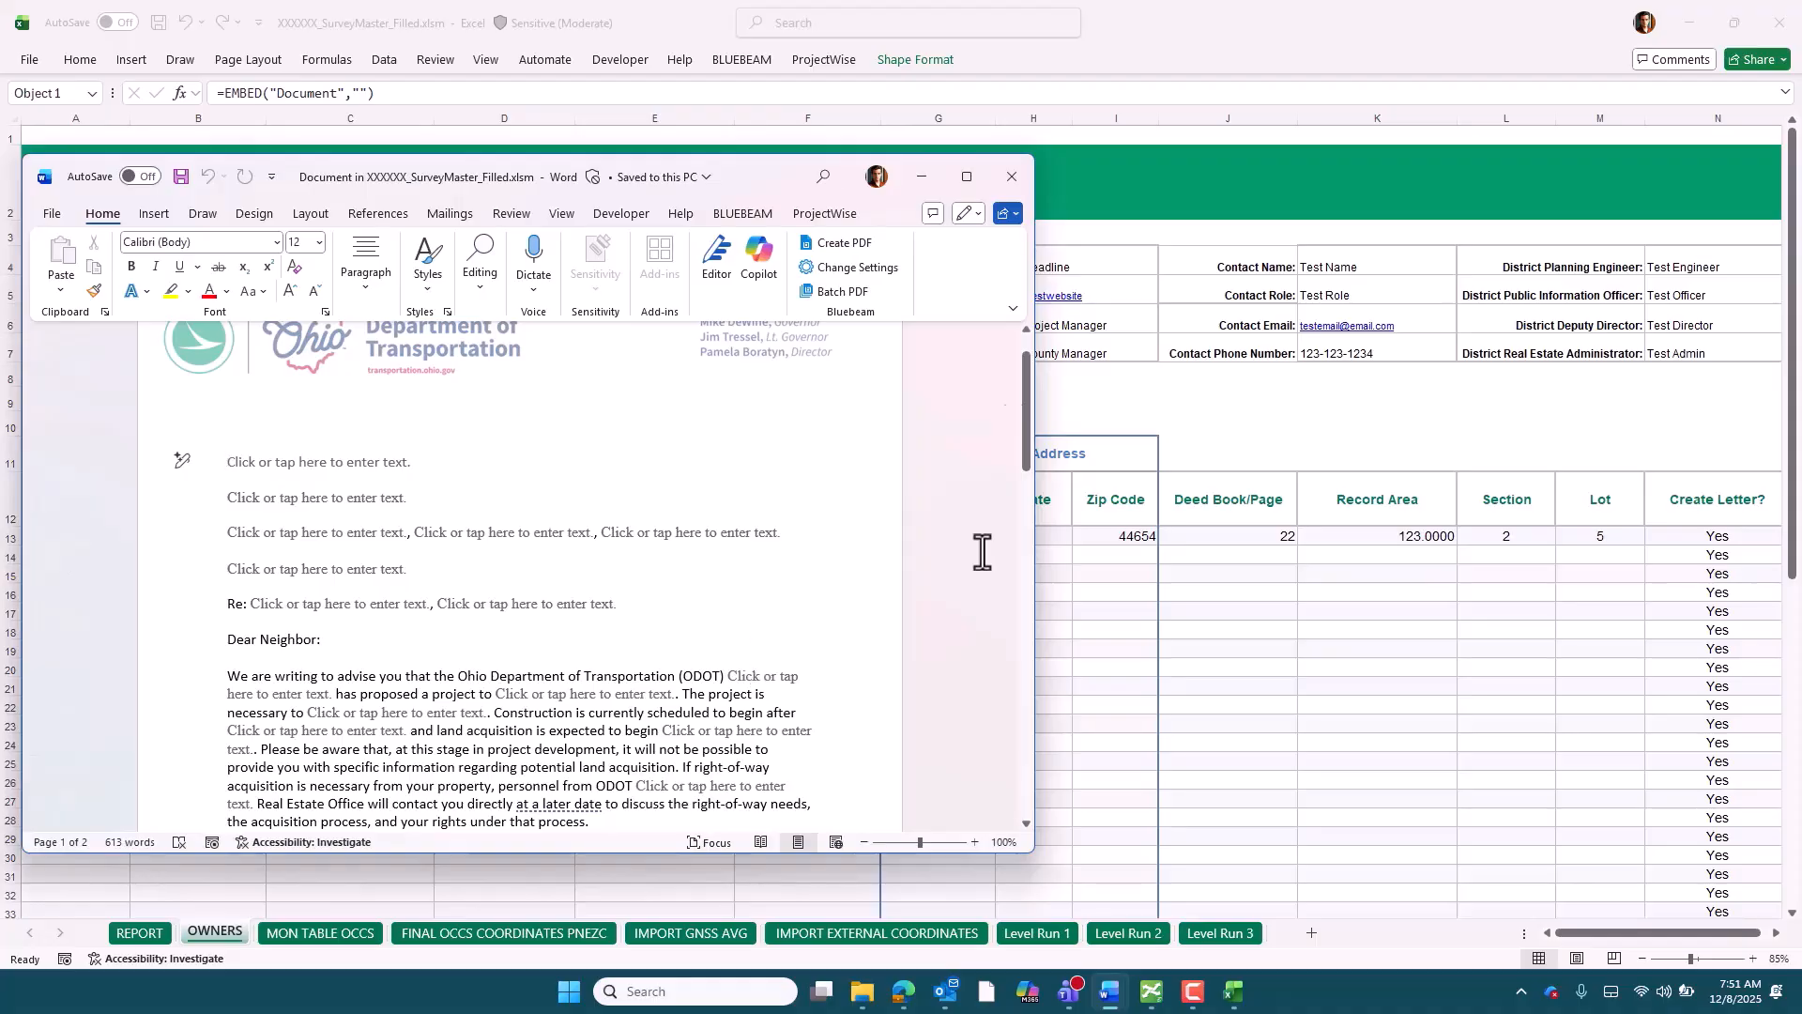
left_click(1012, 176)
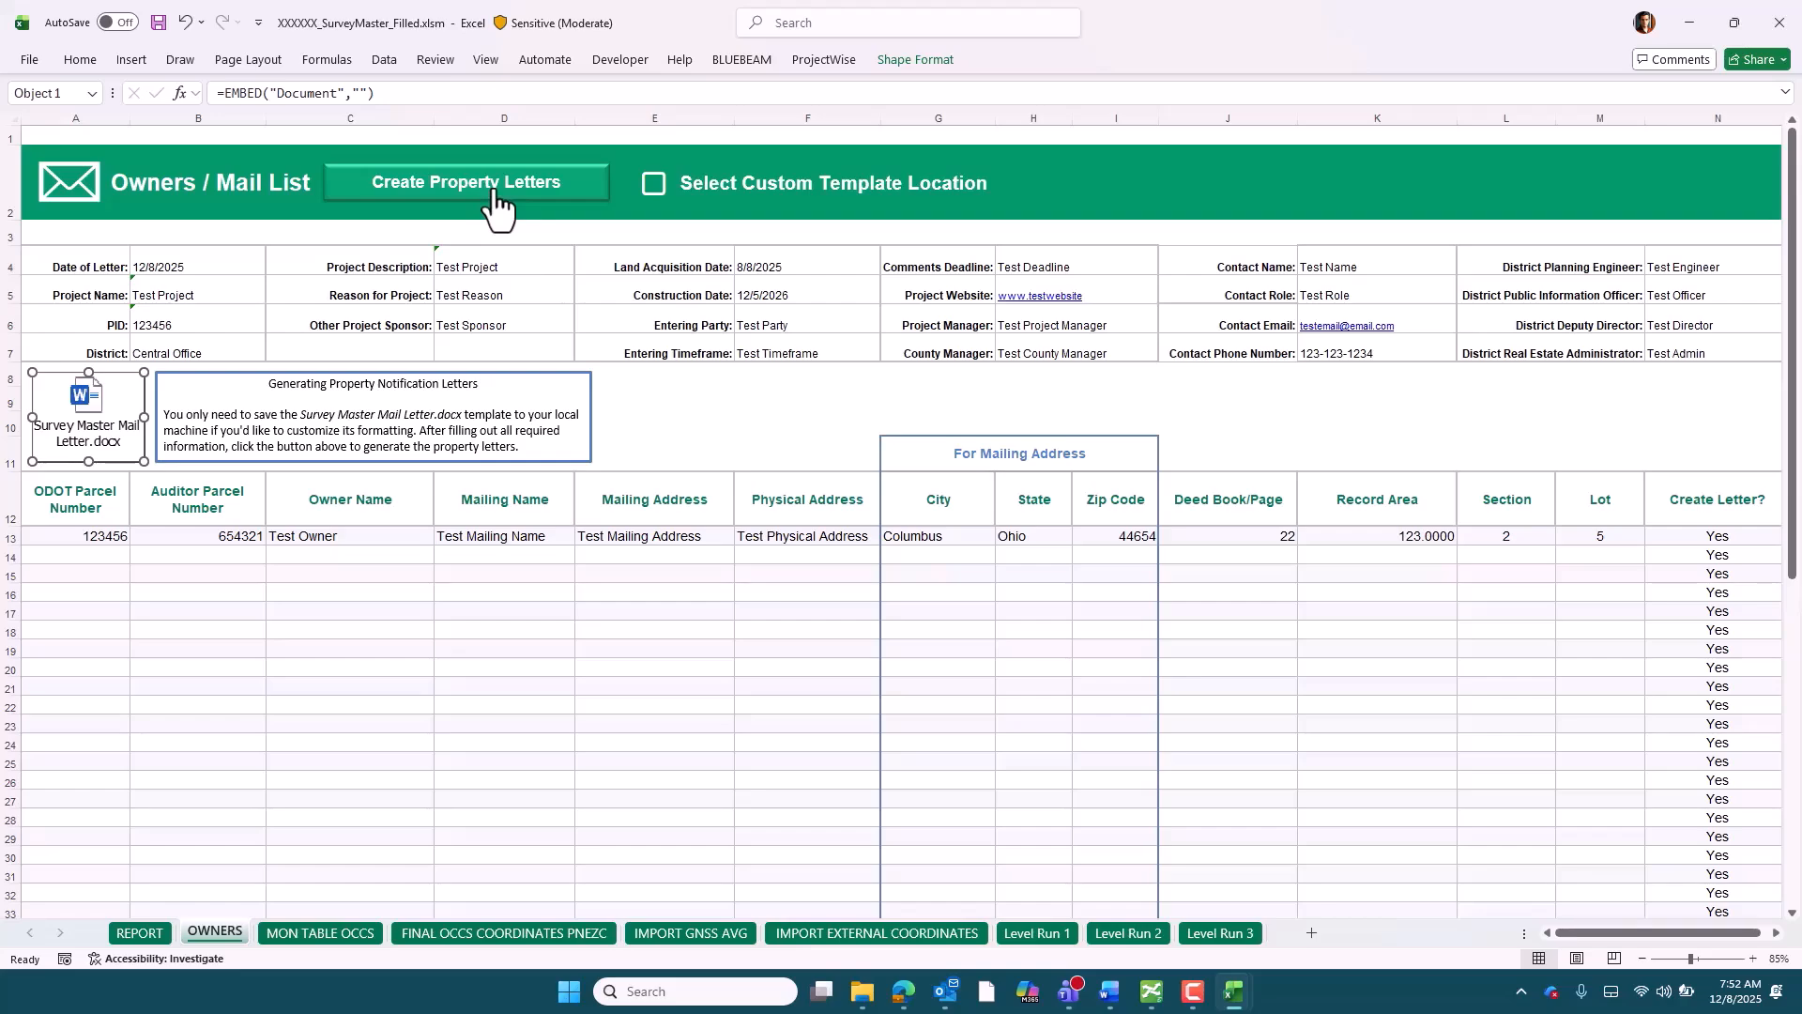
Enable the custom template location and start creating property letters with TestLetter.docx from the local Downloads folder as template
left_click(657, 188)
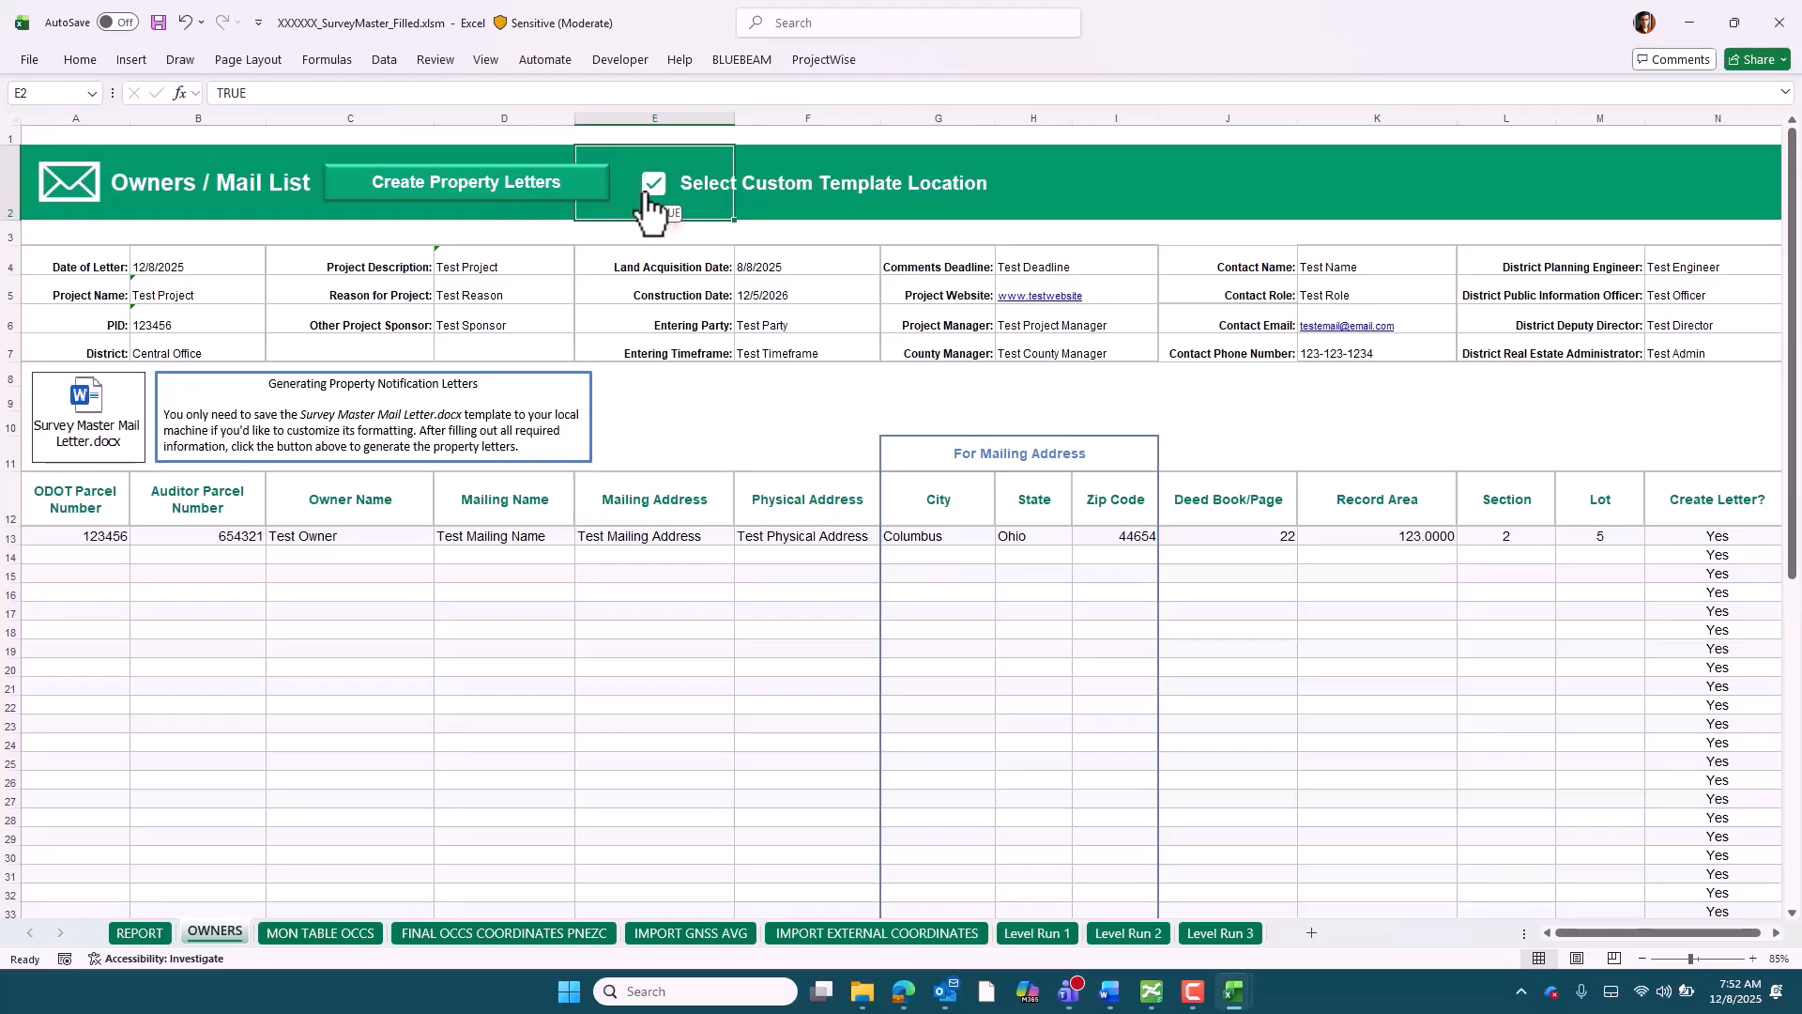
left_click(348, 188)
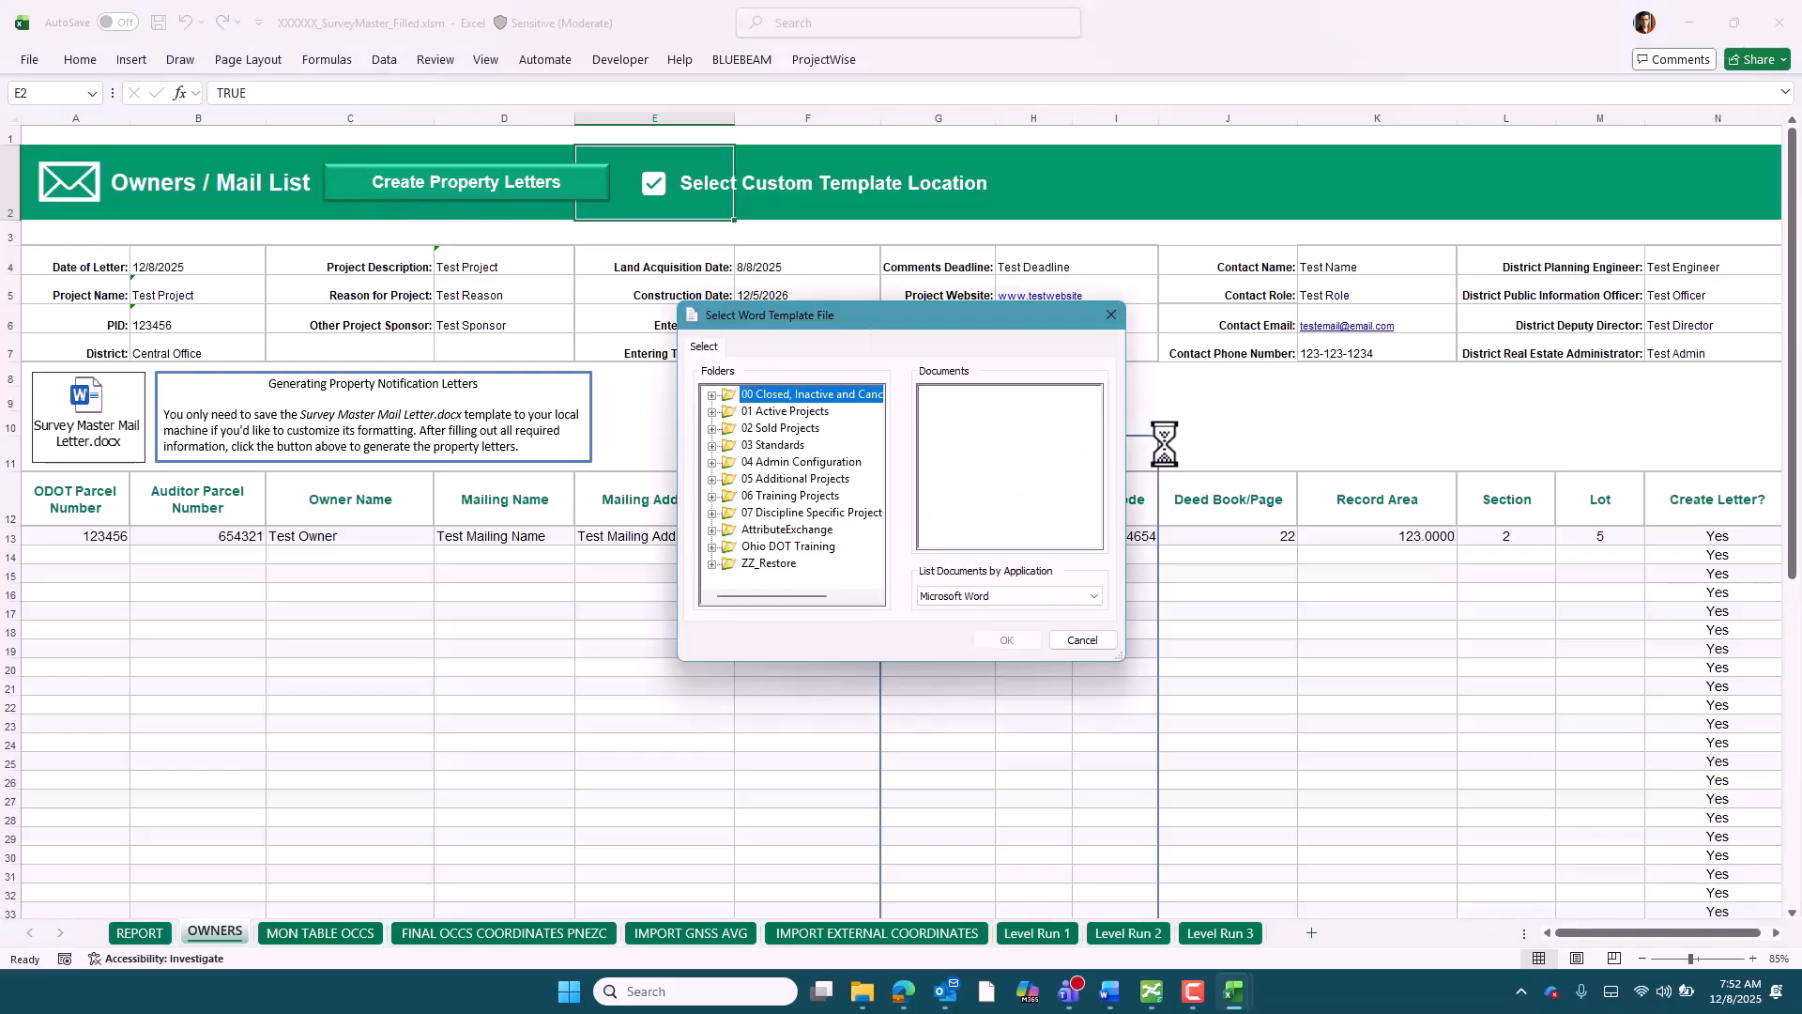
left_click(1112, 316)
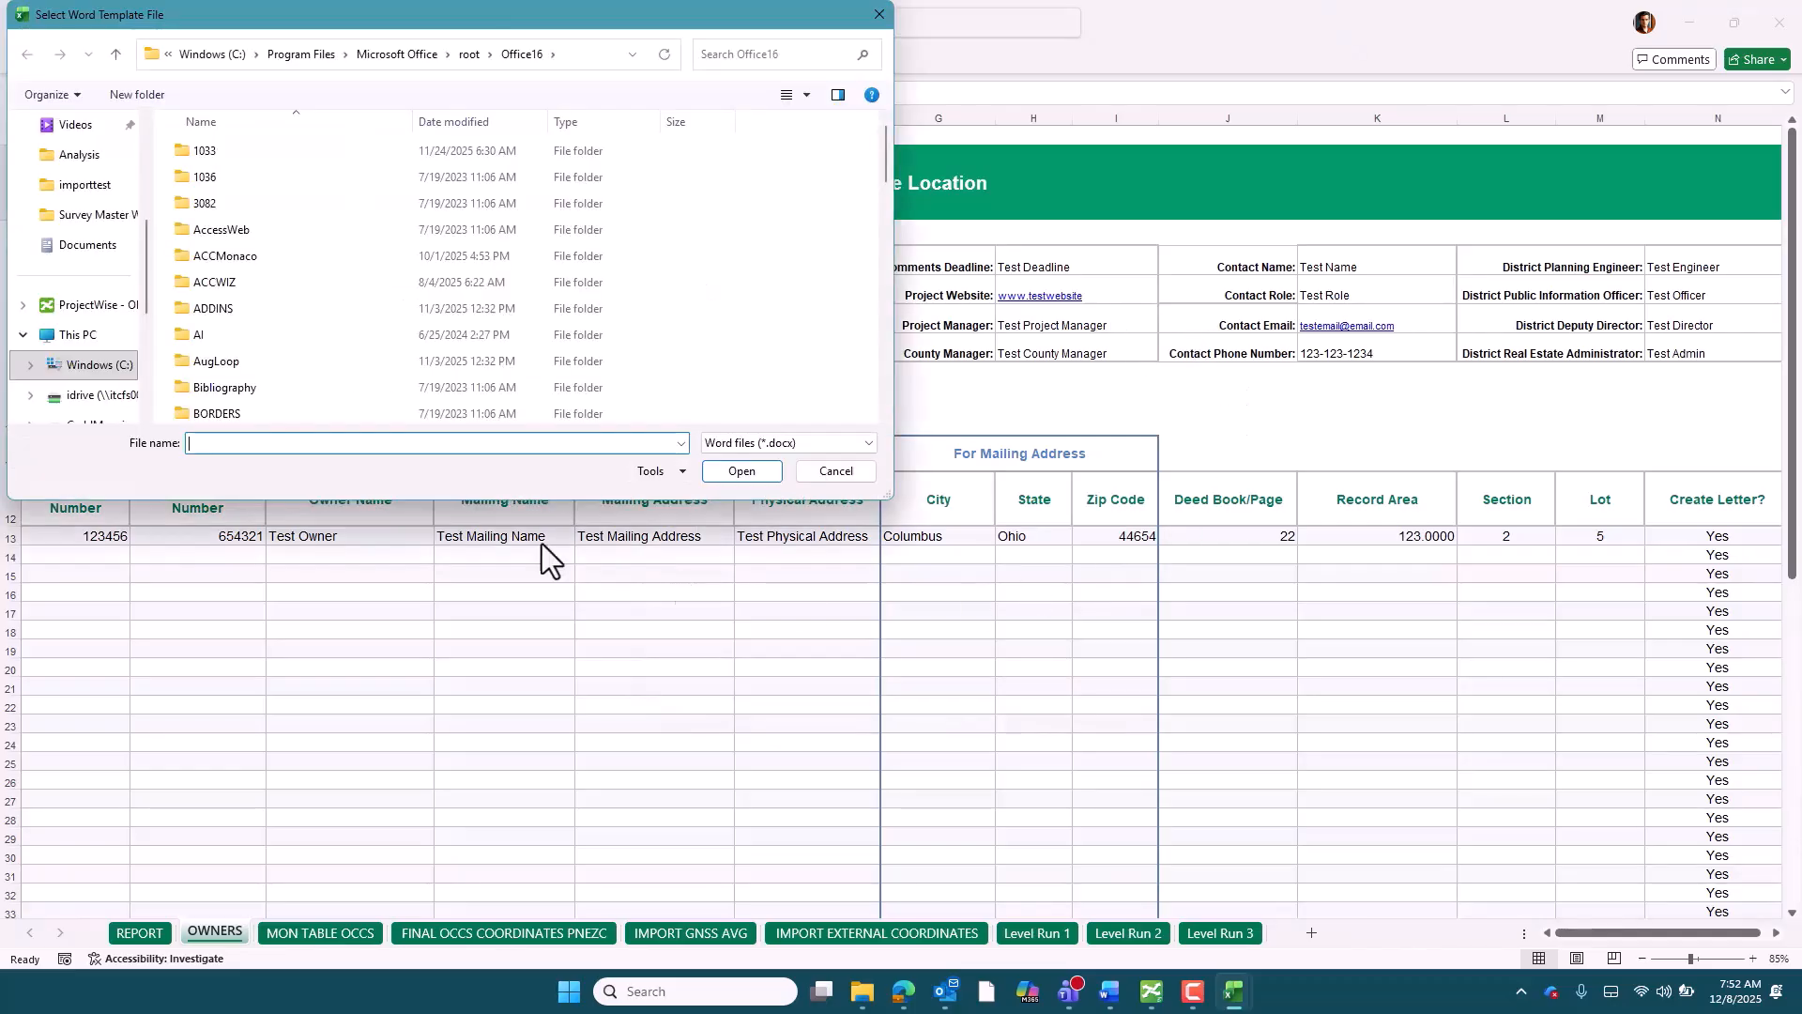
scroll(103, 235, "up", 3)
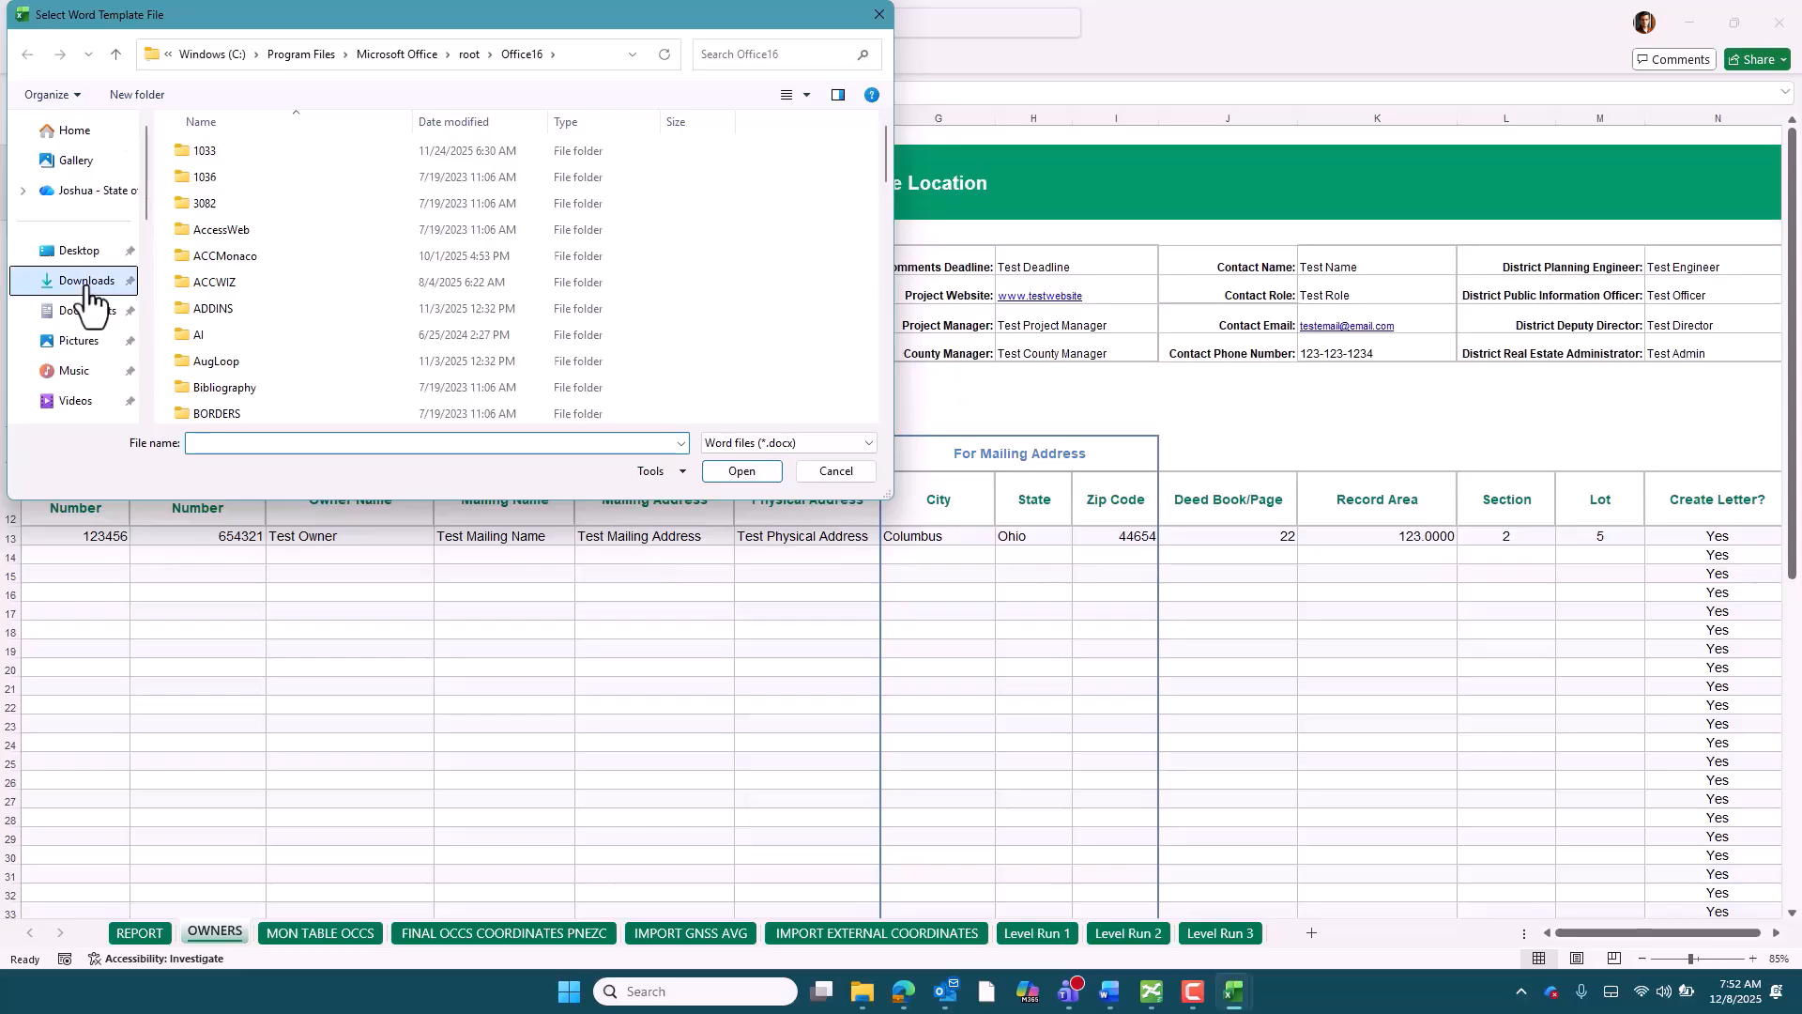
left_click(85, 281)
left_click(268, 178)
left_click(741, 474)
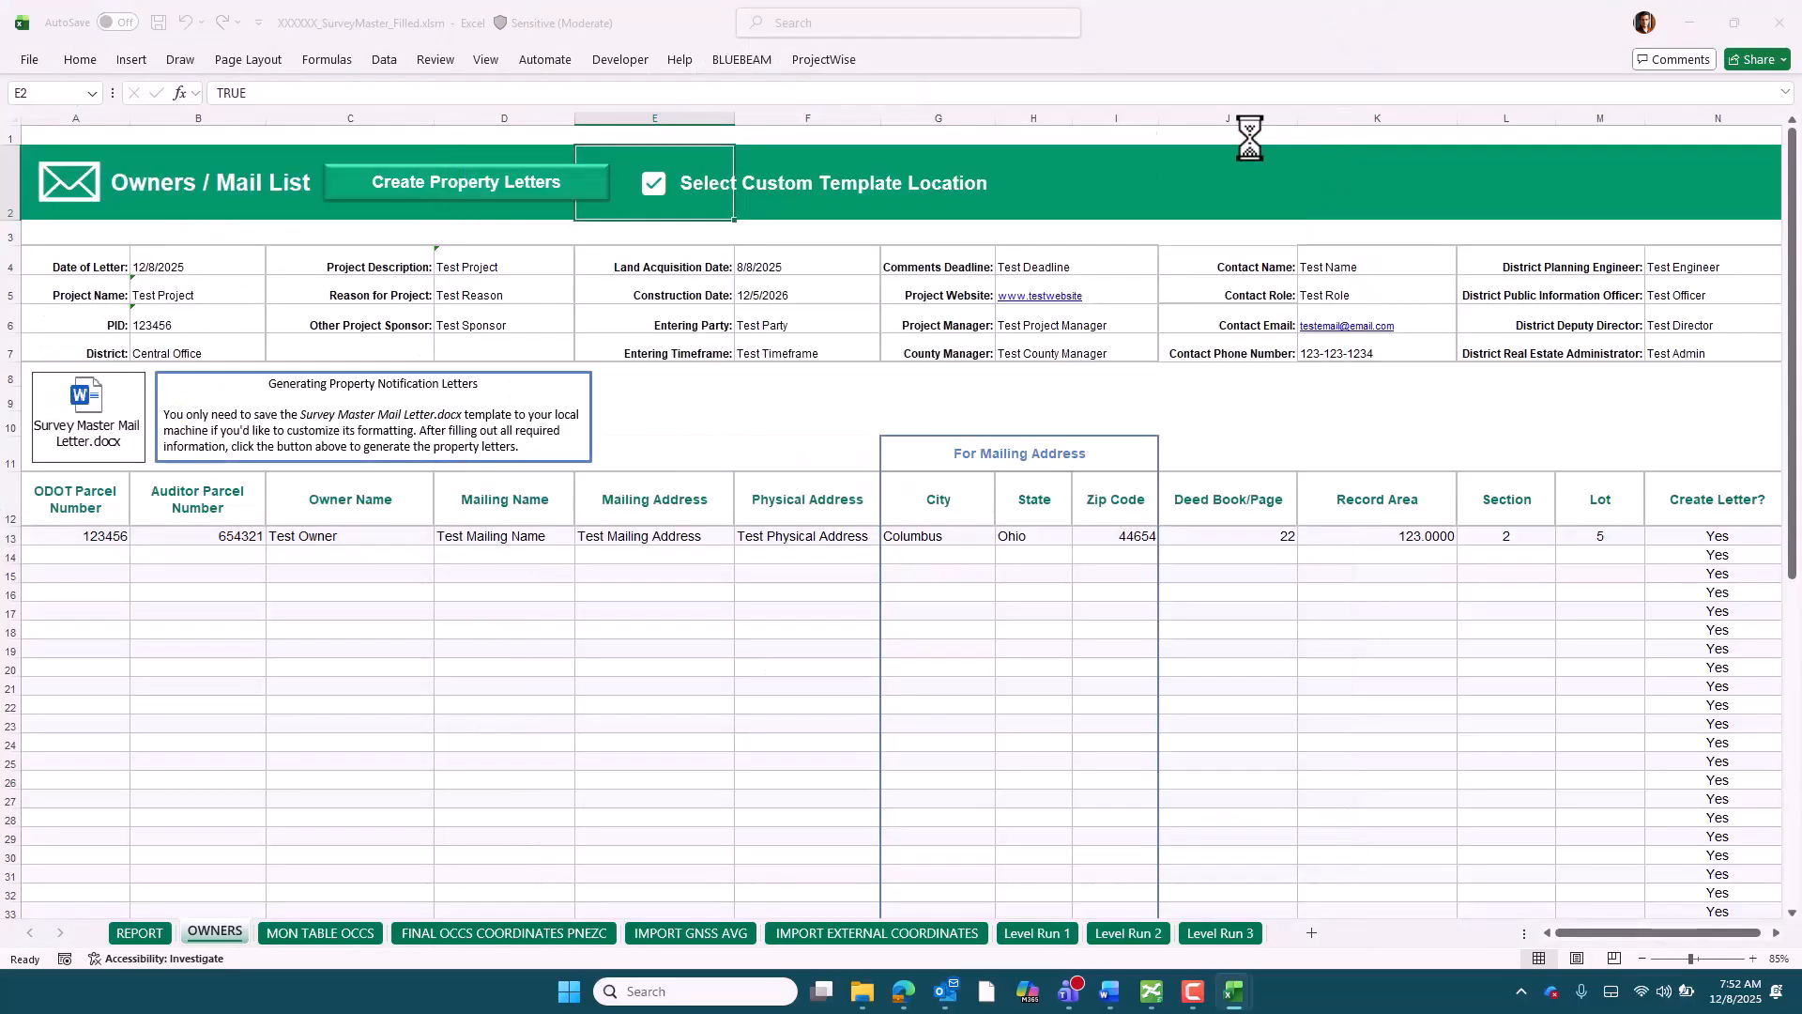
Set Downloads as the output folder for the letter PDFs and generate them
scroll(75, 310, "up", 3)
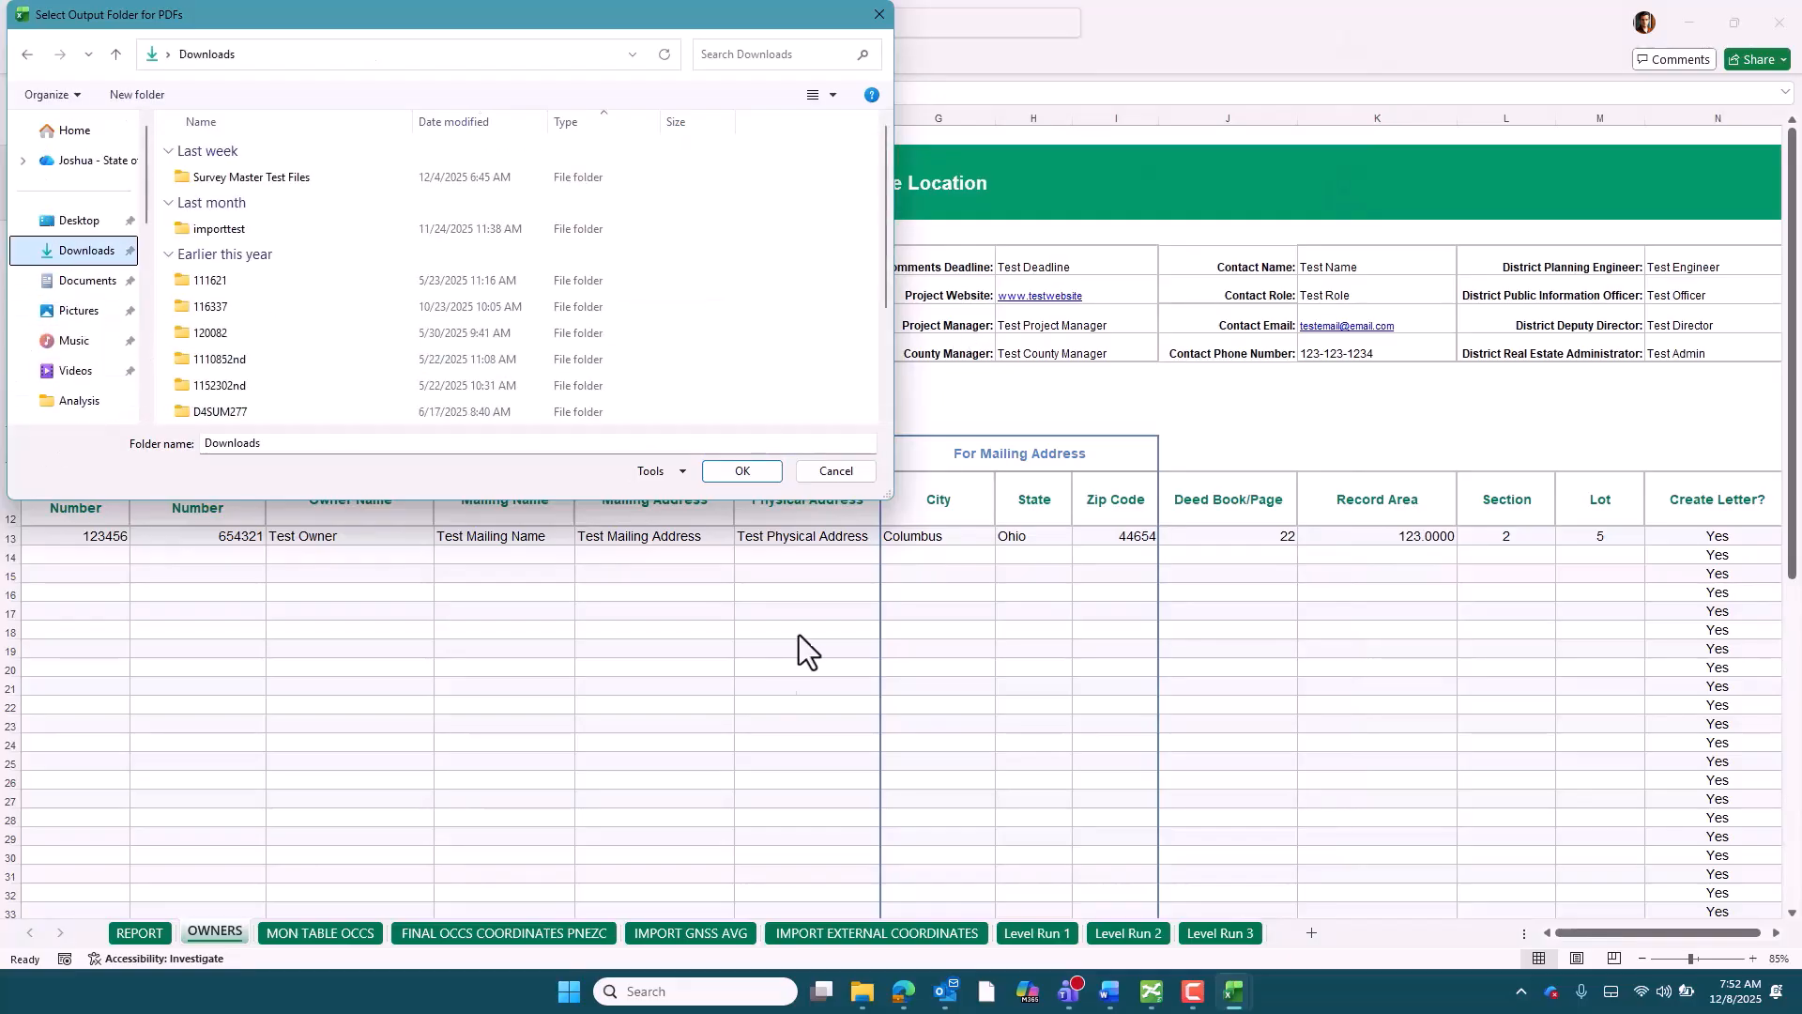
left_click(744, 474)
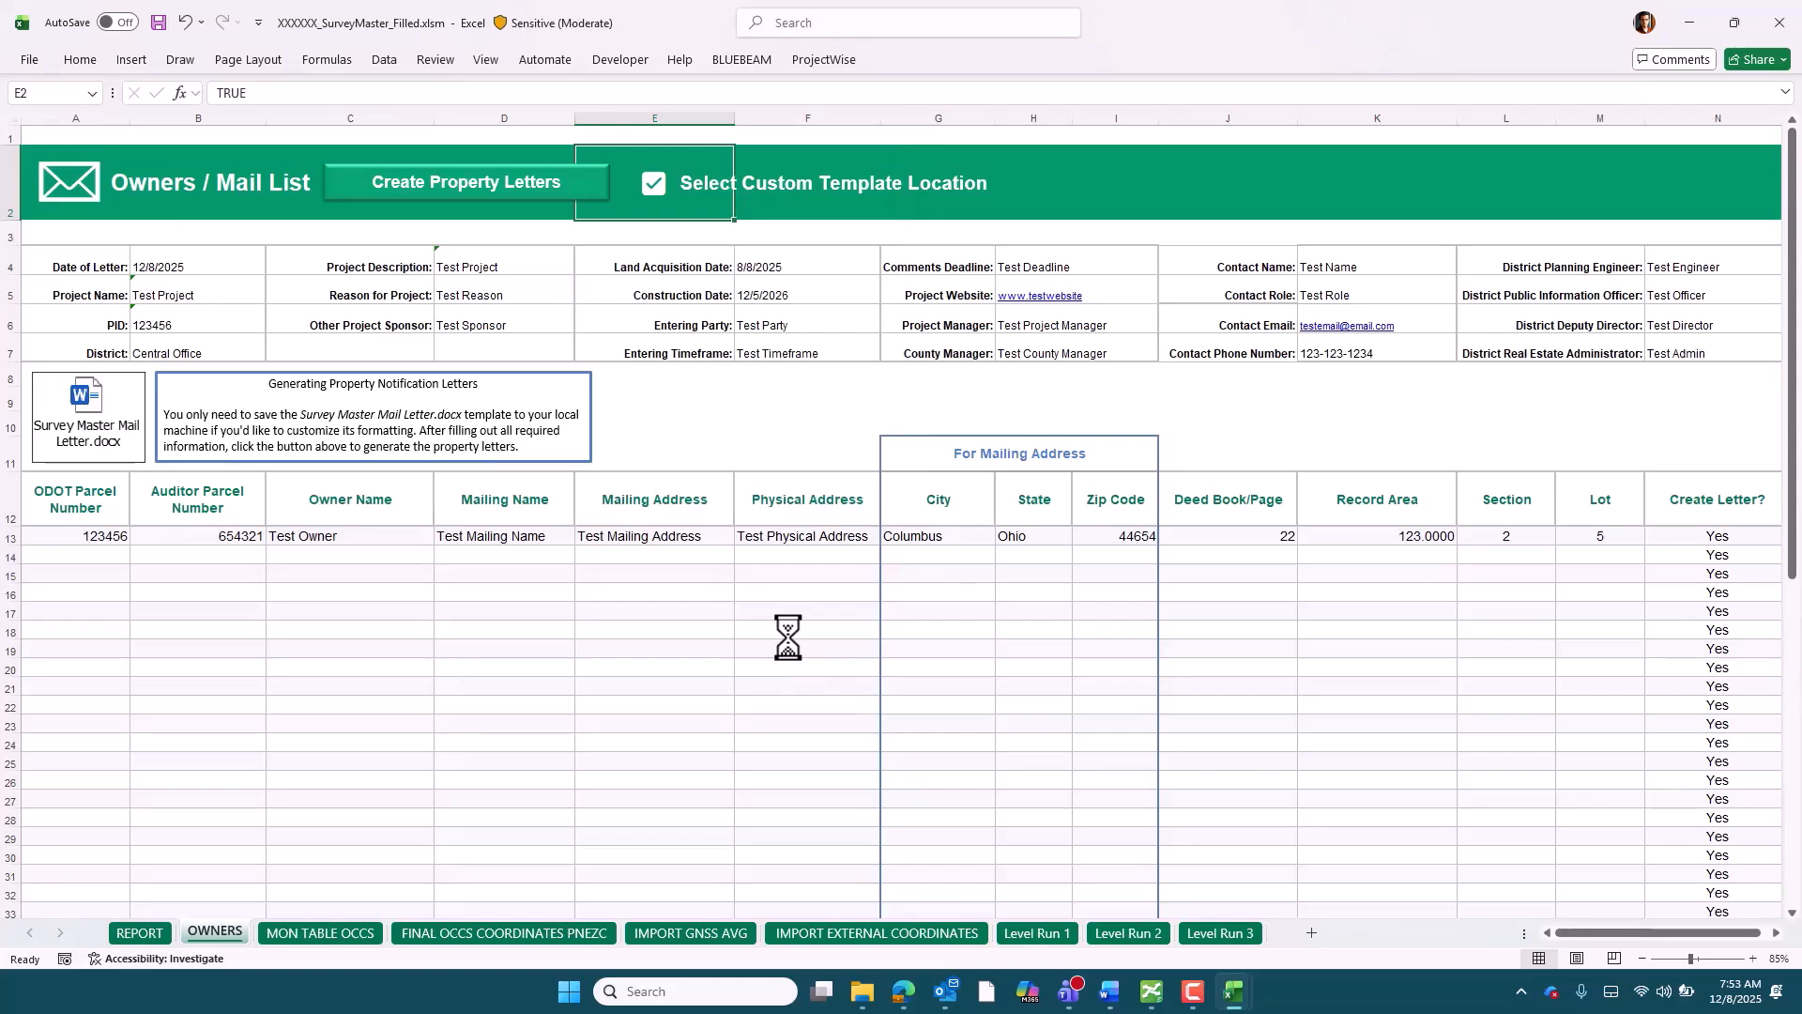
left_click(972, 560)
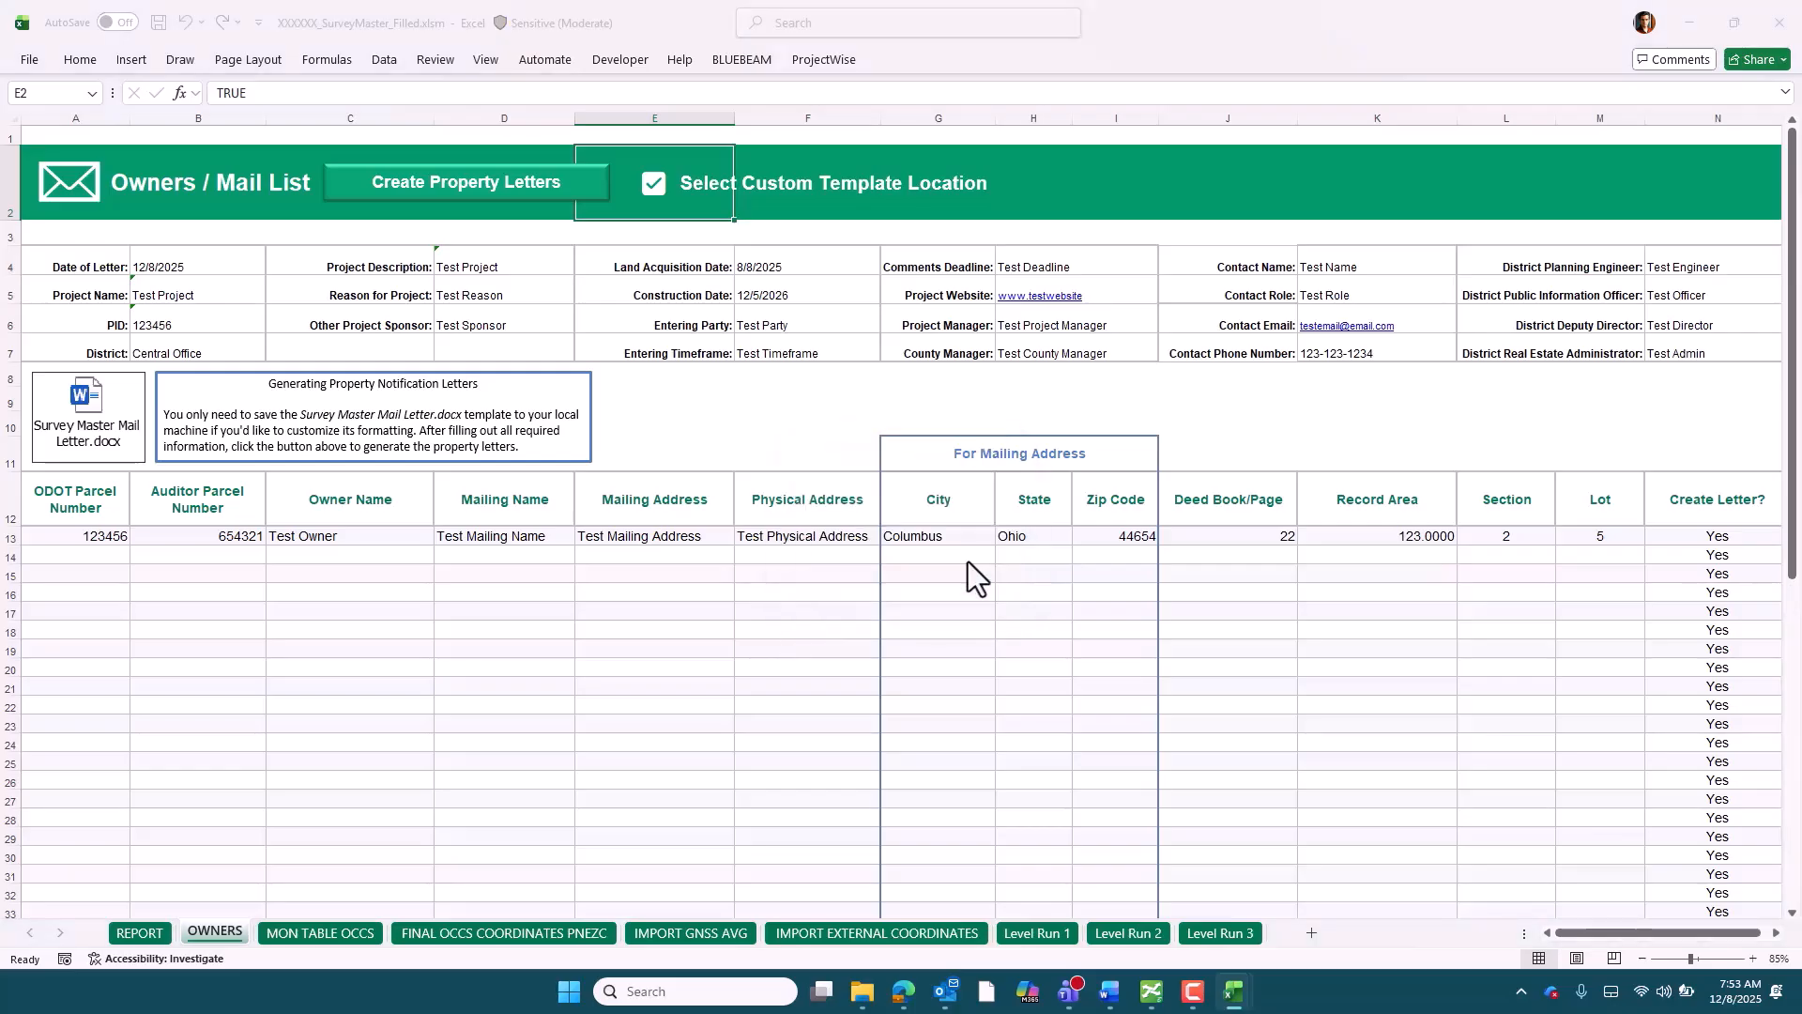
Switch to File Explorer and open the generated Test Owner 123456.pdf in the Downloads folder
left_click(861, 991)
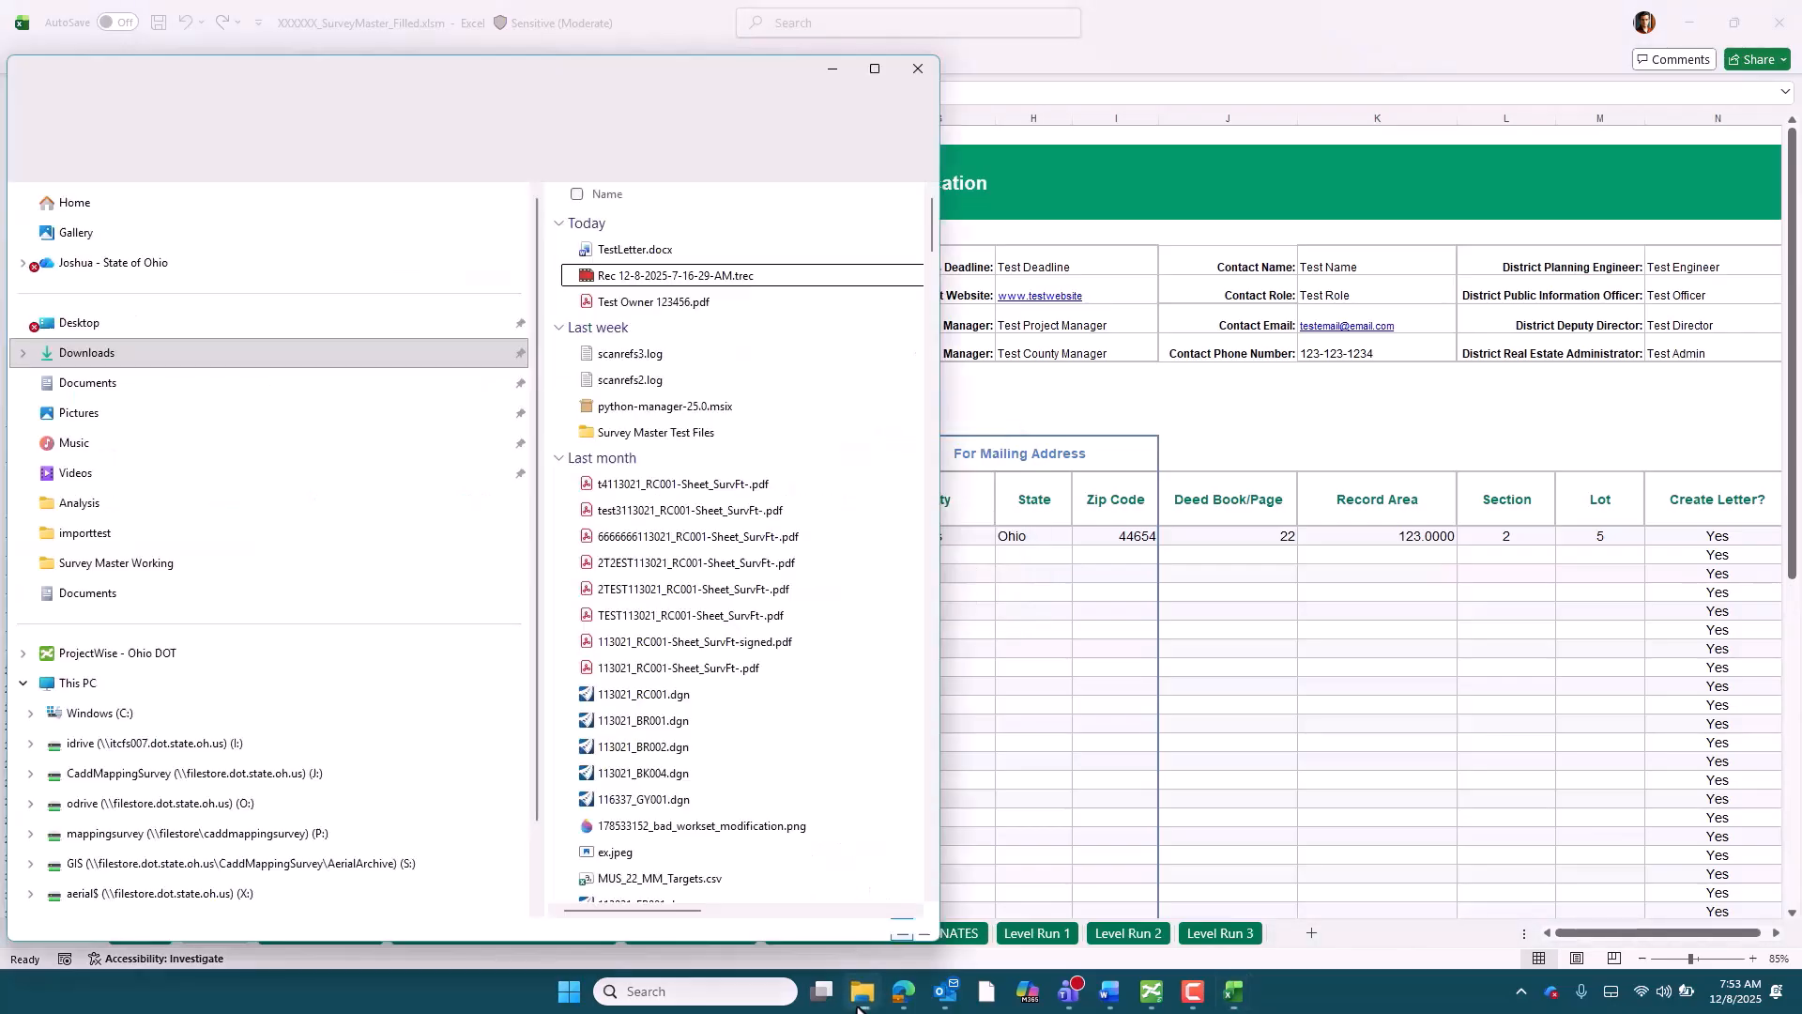
left_click(652, 299)
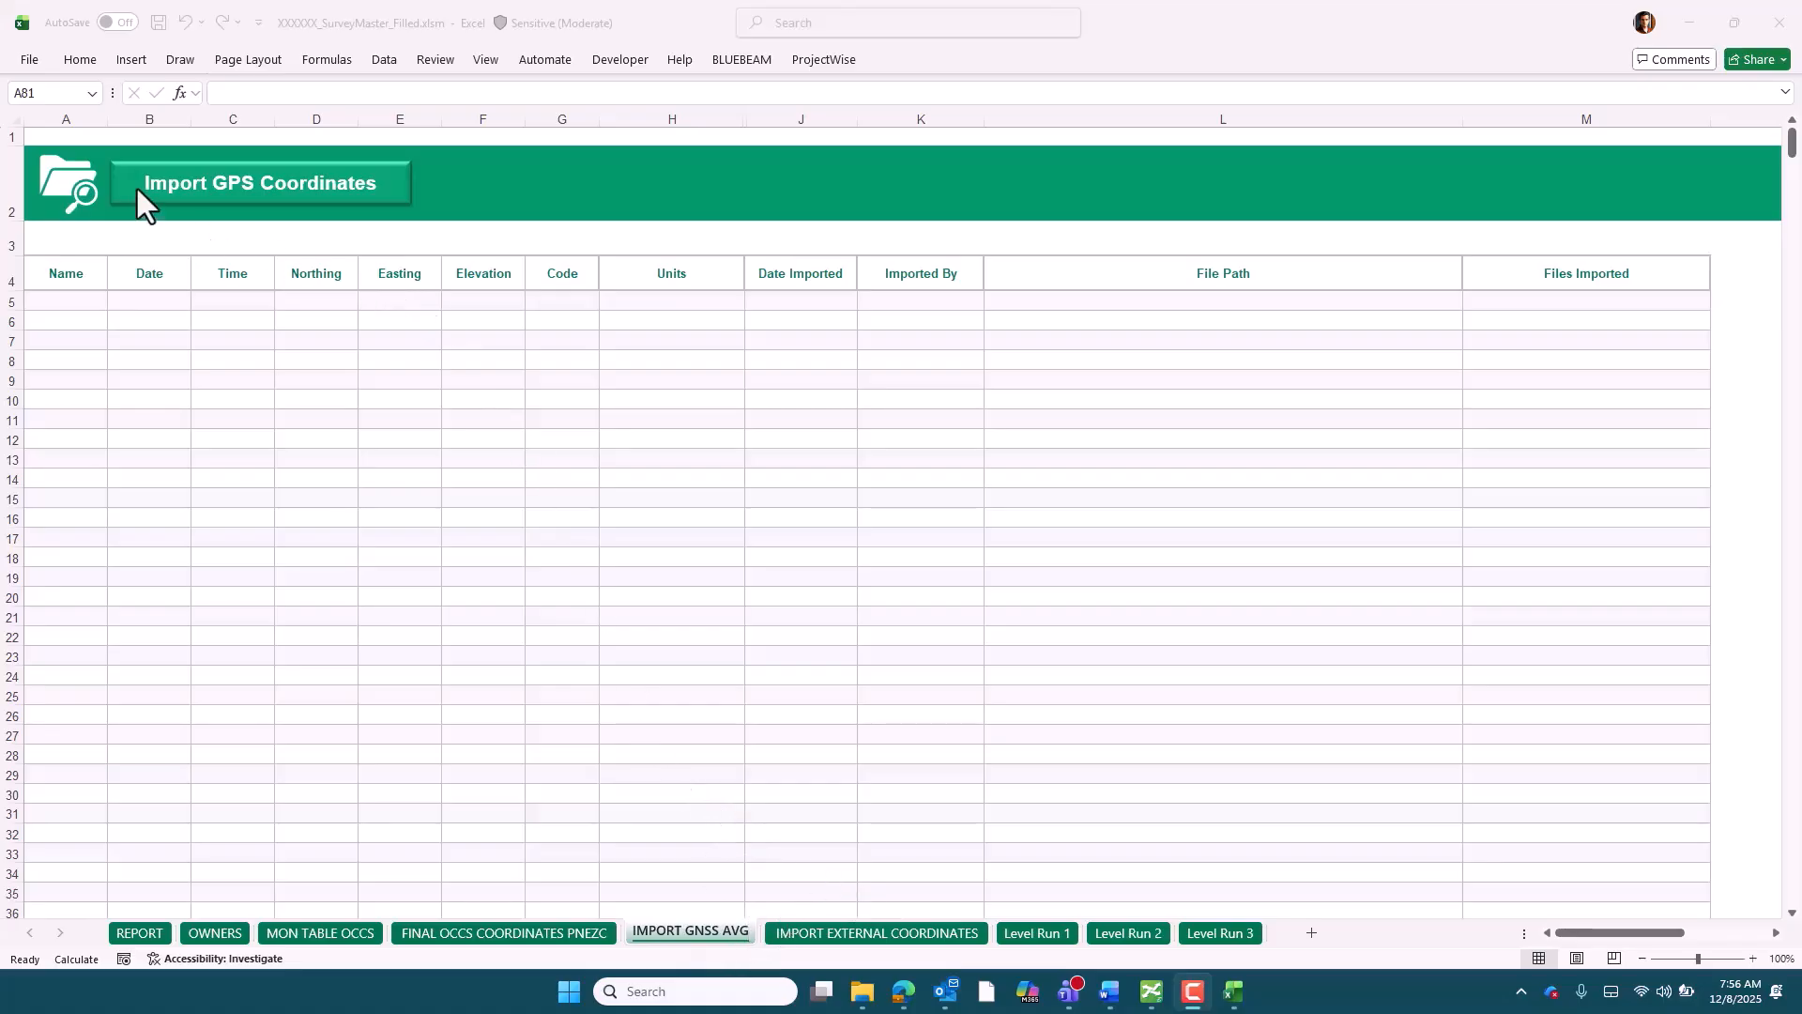
Start a GPS coordinate import on the IMPORT GNSS AVG sheet with Meters as the import units
left_click(374, 188)
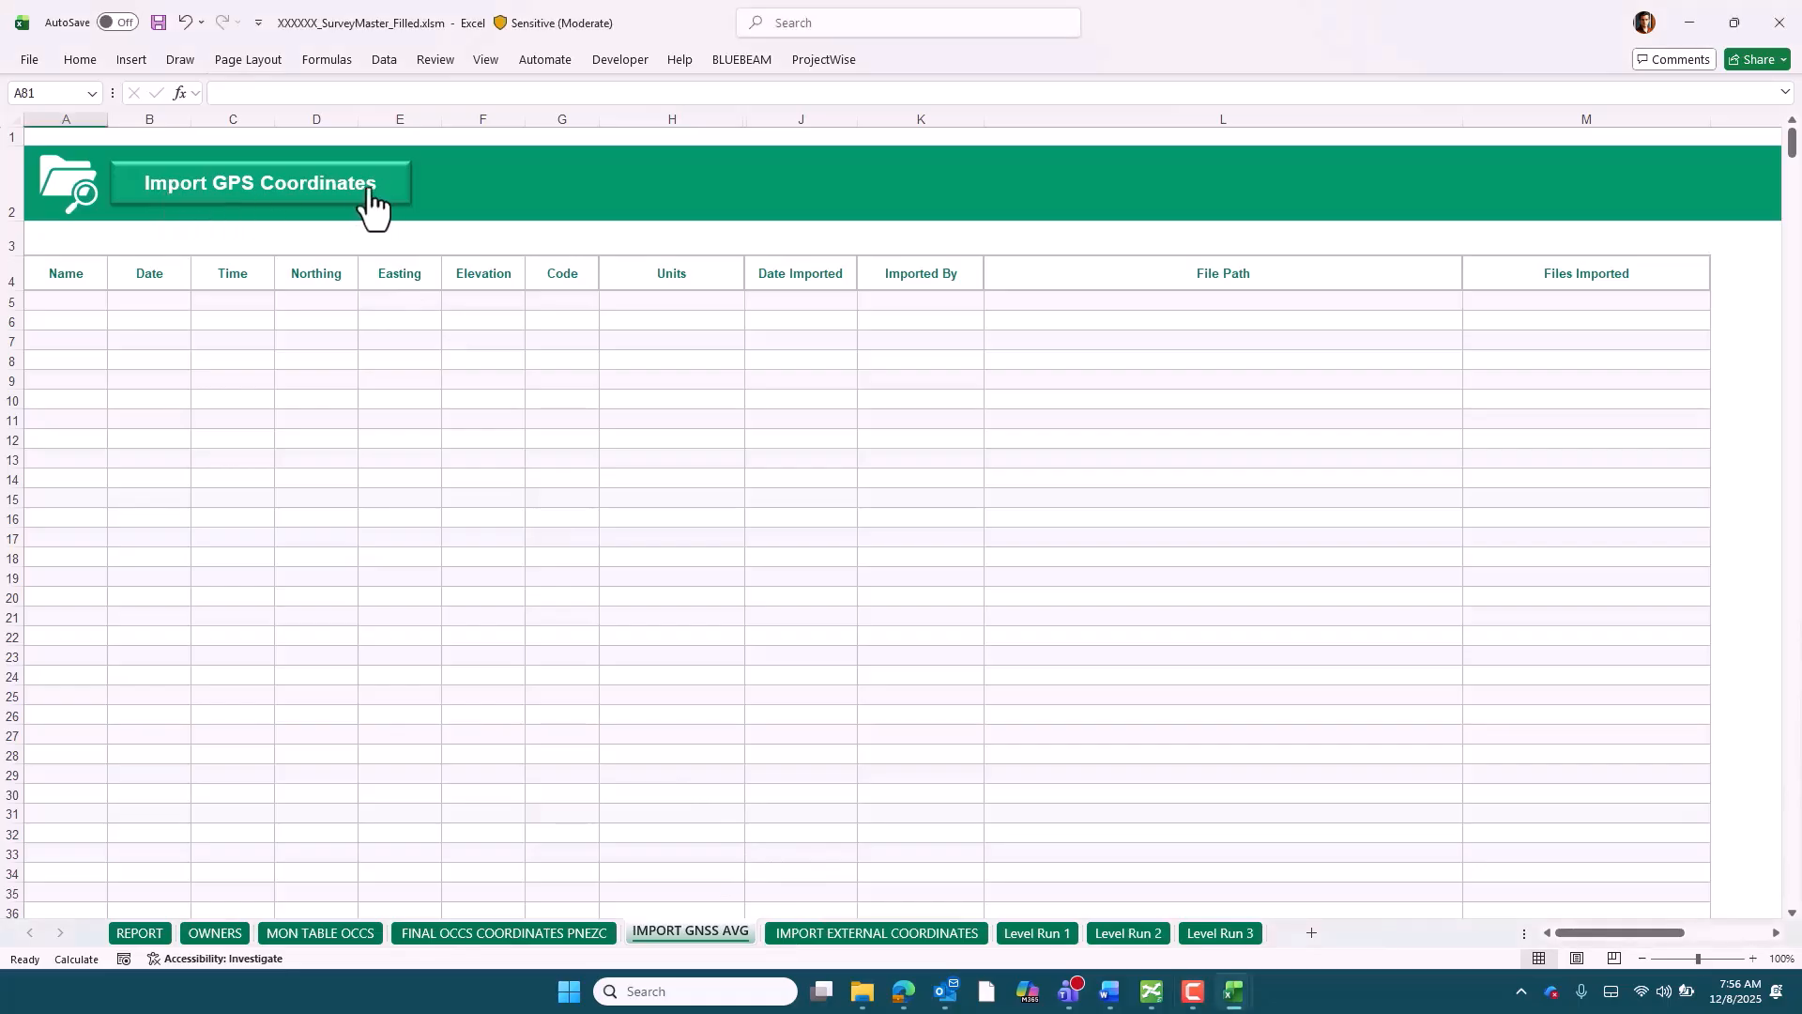
left_click(383, 191)
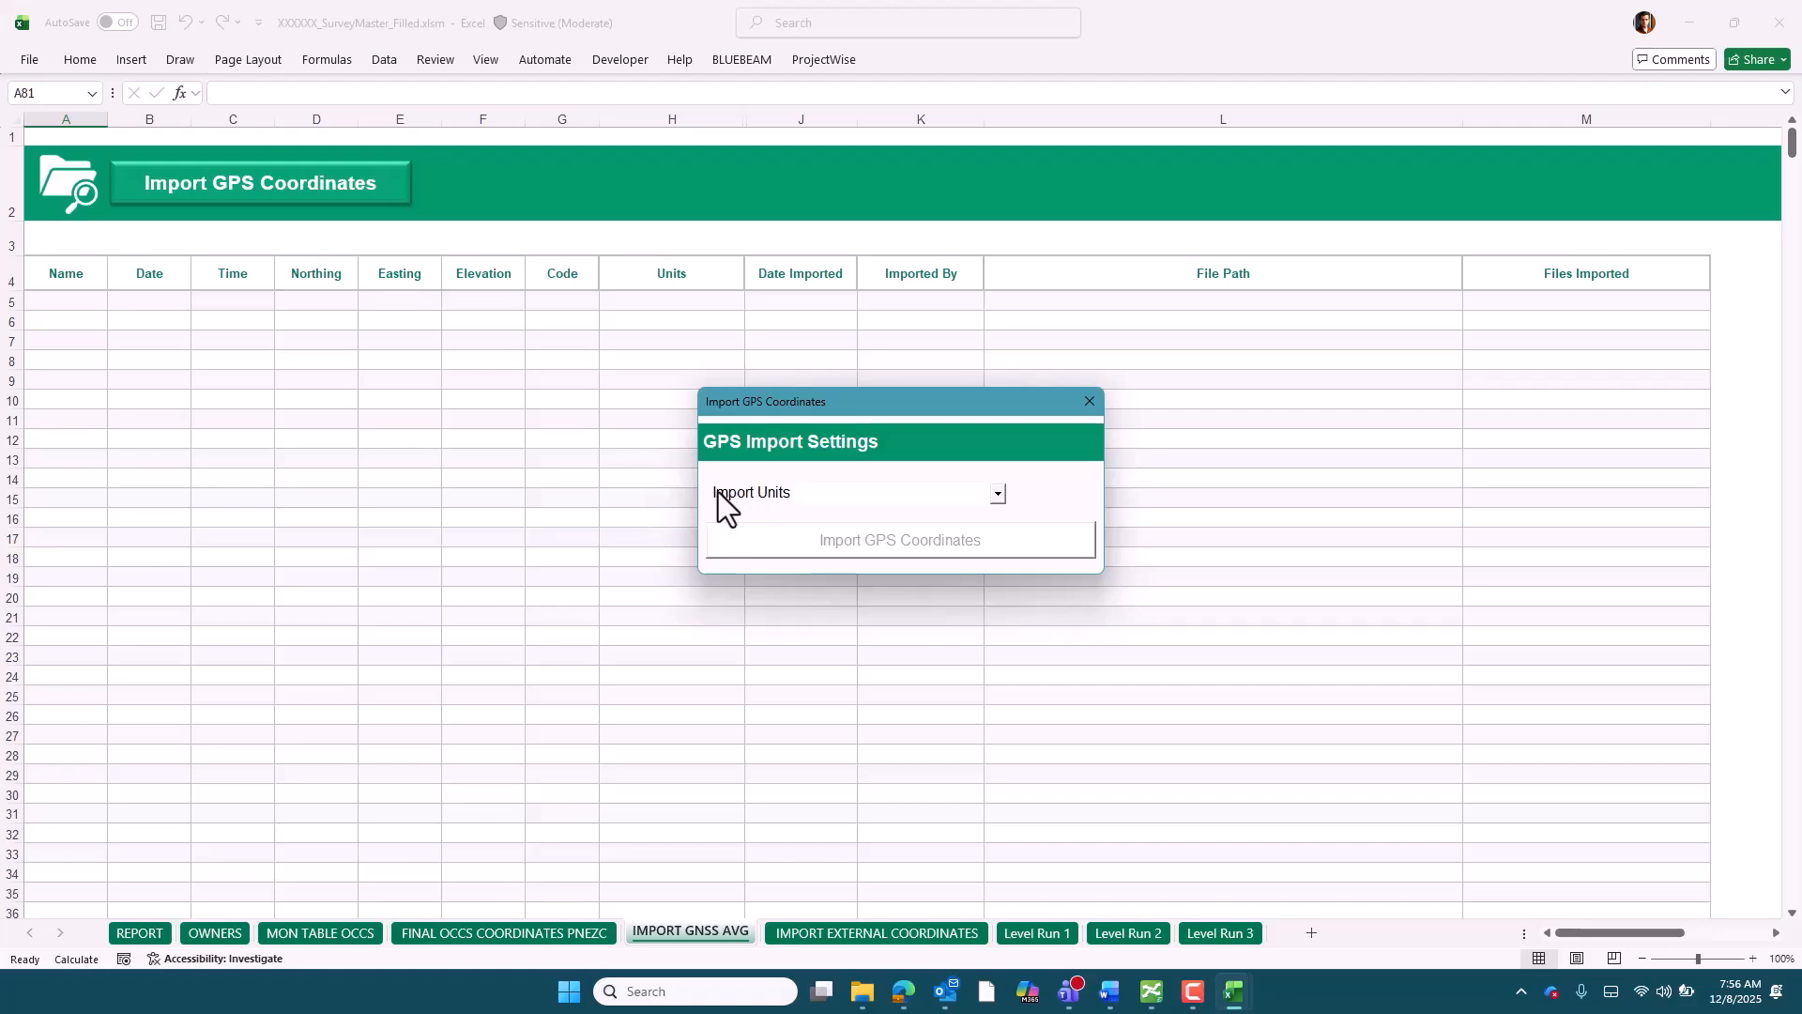
left_click(997, 495)
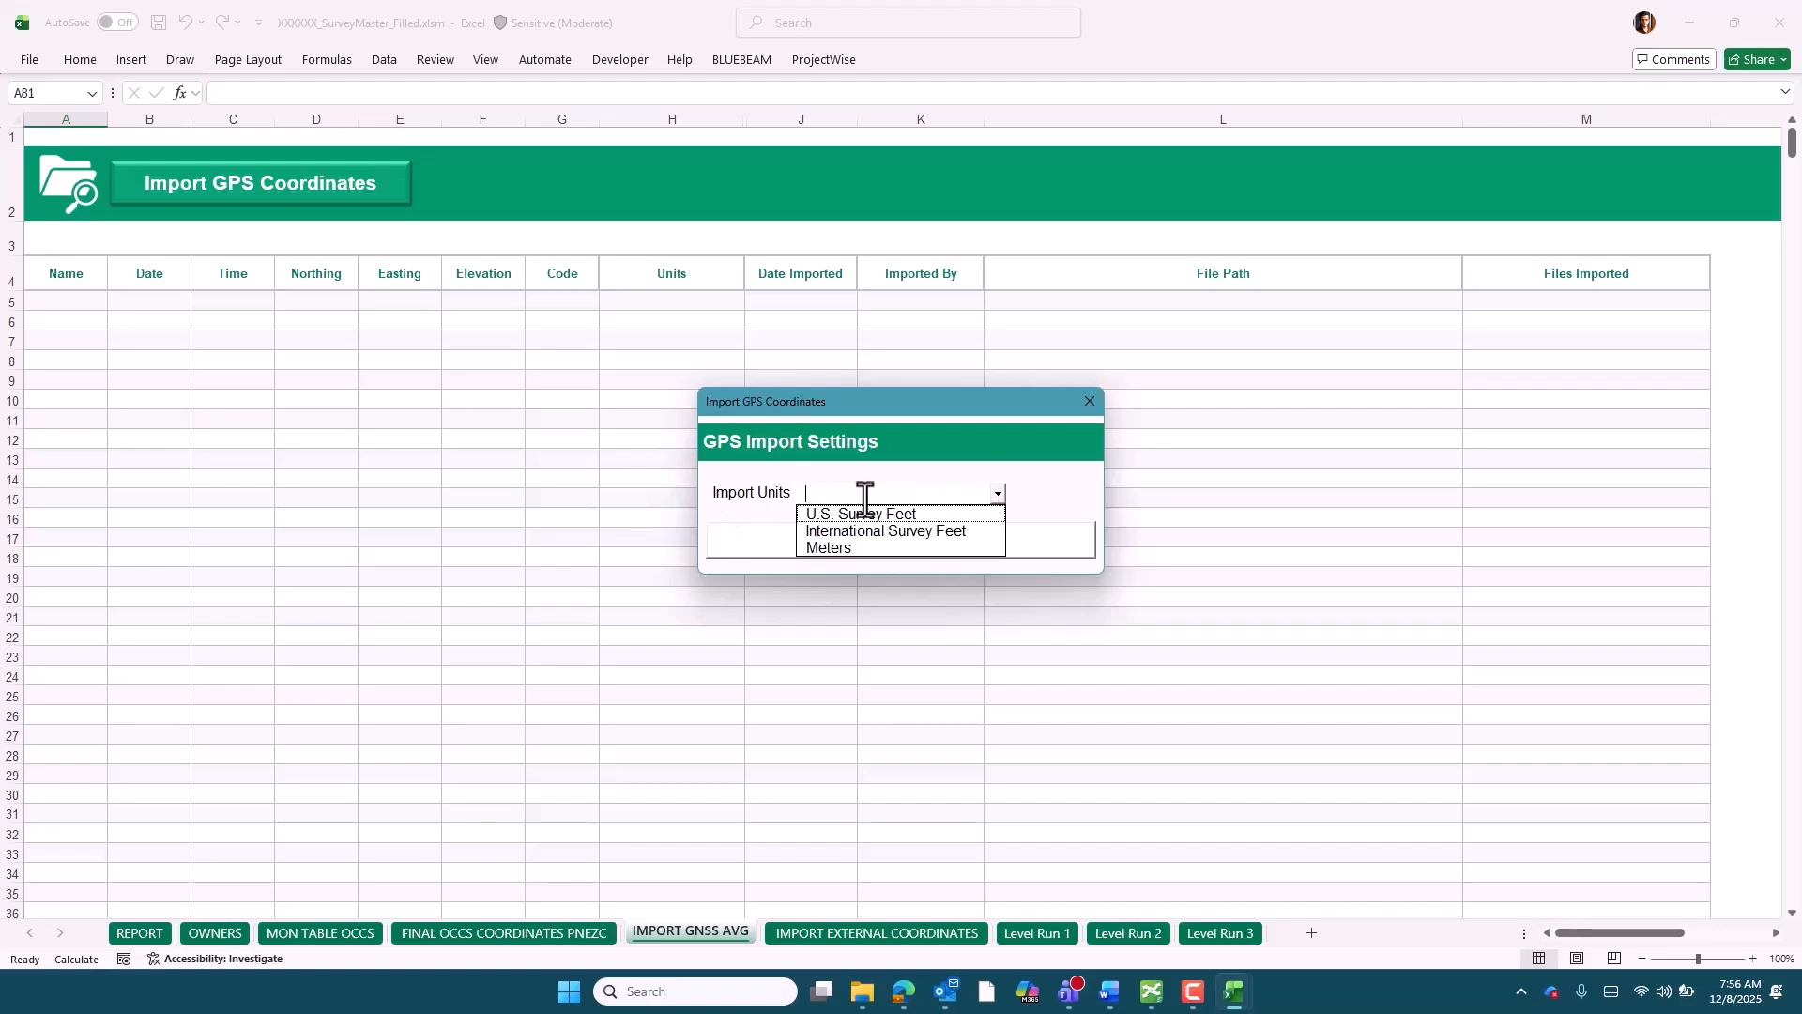
left_click(828, 548)
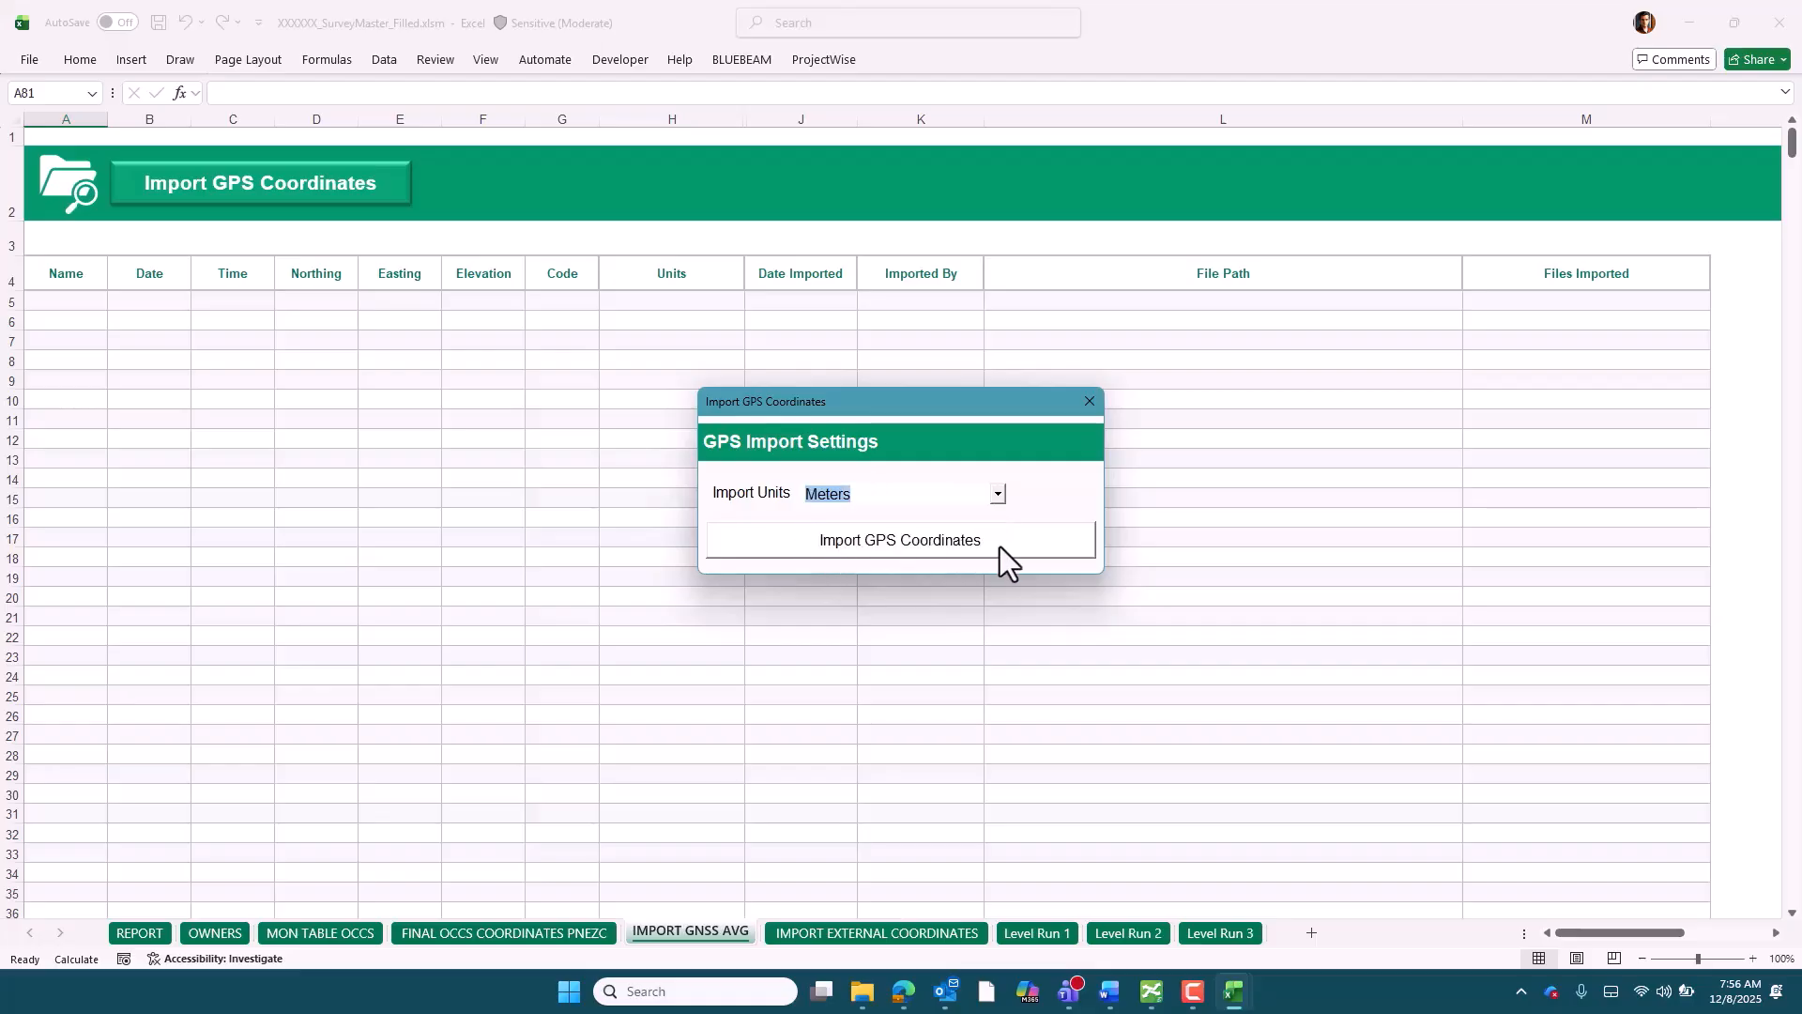
left_click(1005, 545)
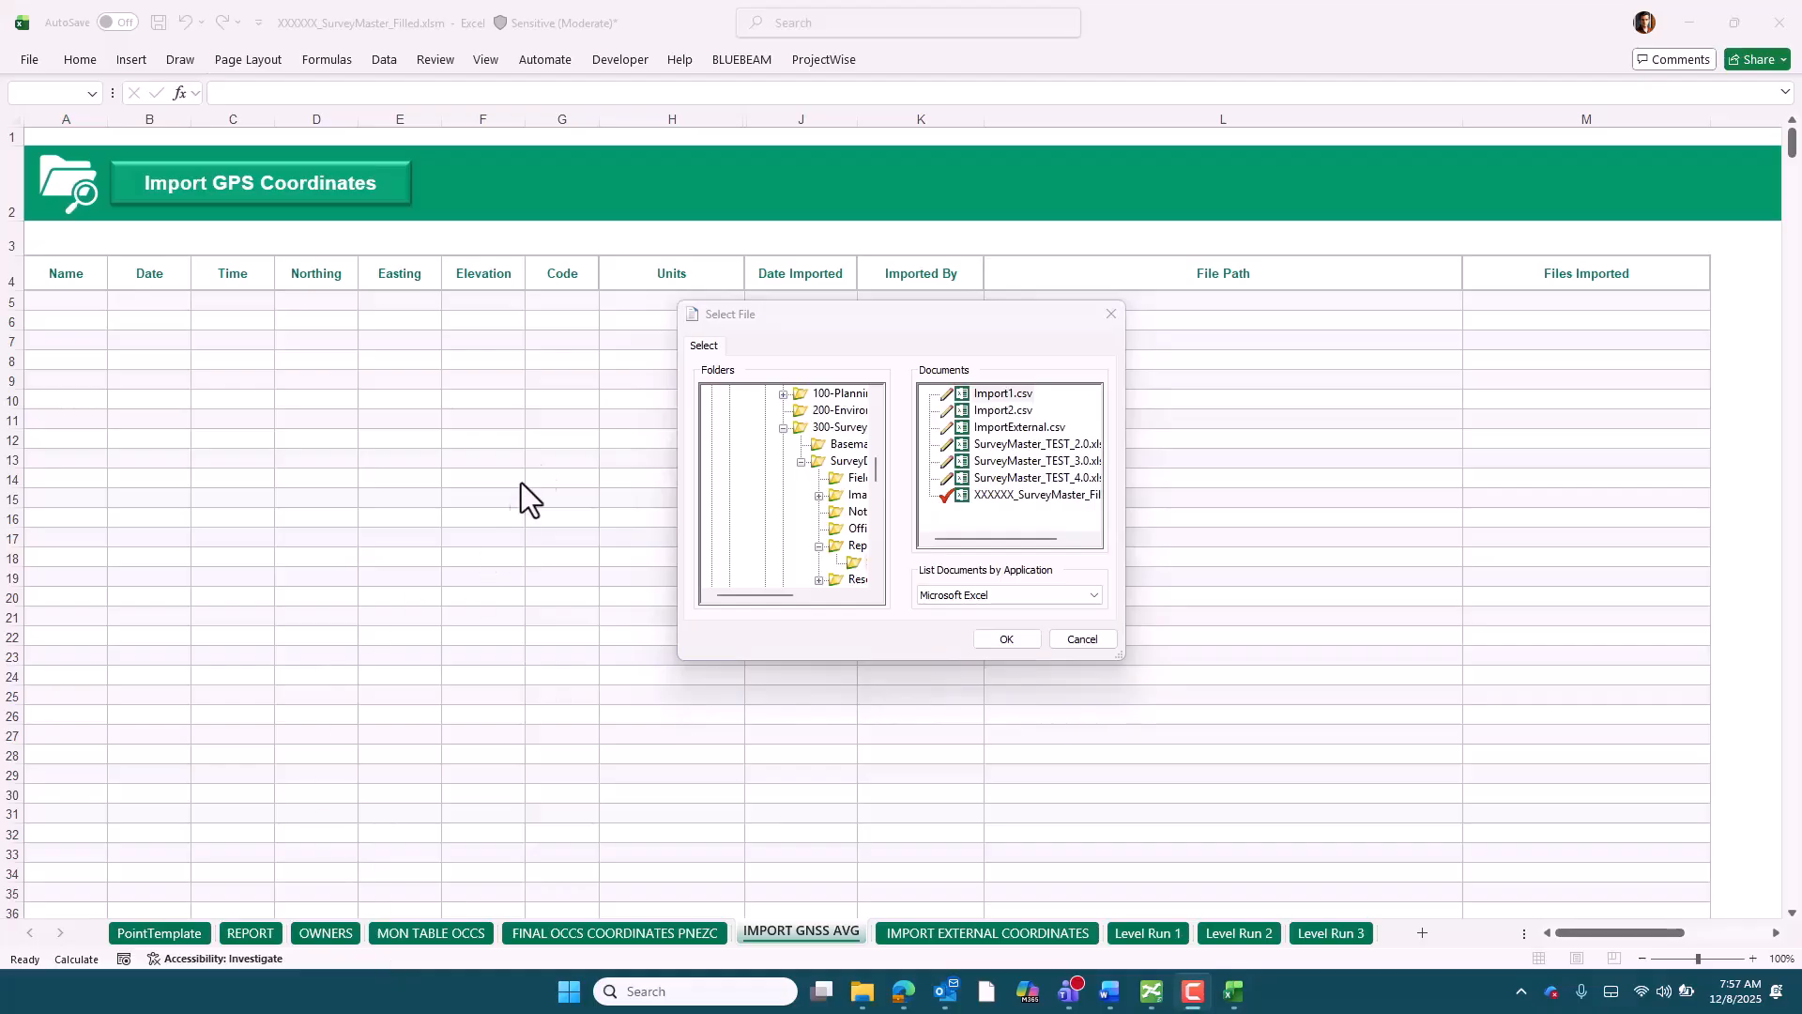
Choose Import1.csv as the GPS source file, check its column layout in the open CSV, and import it
left_click_drag(775, 595, 835, 595)
left_click(997, 392)
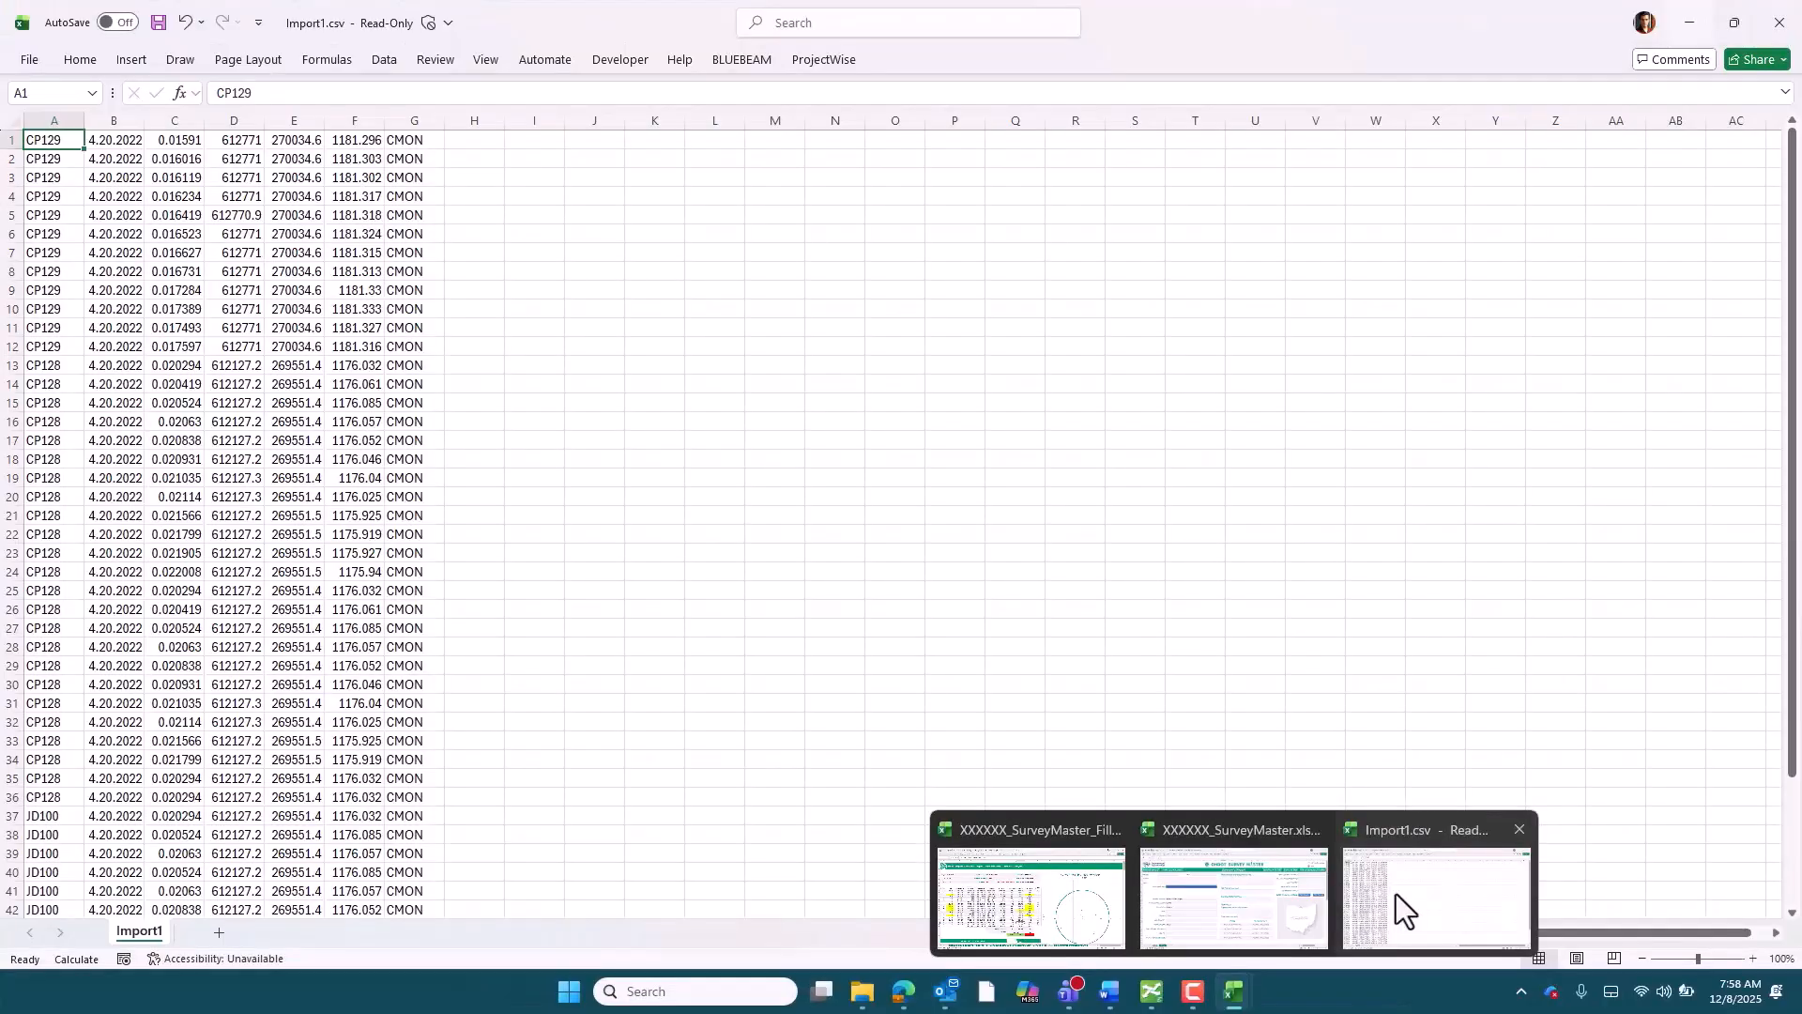
left_click(1395, 894)
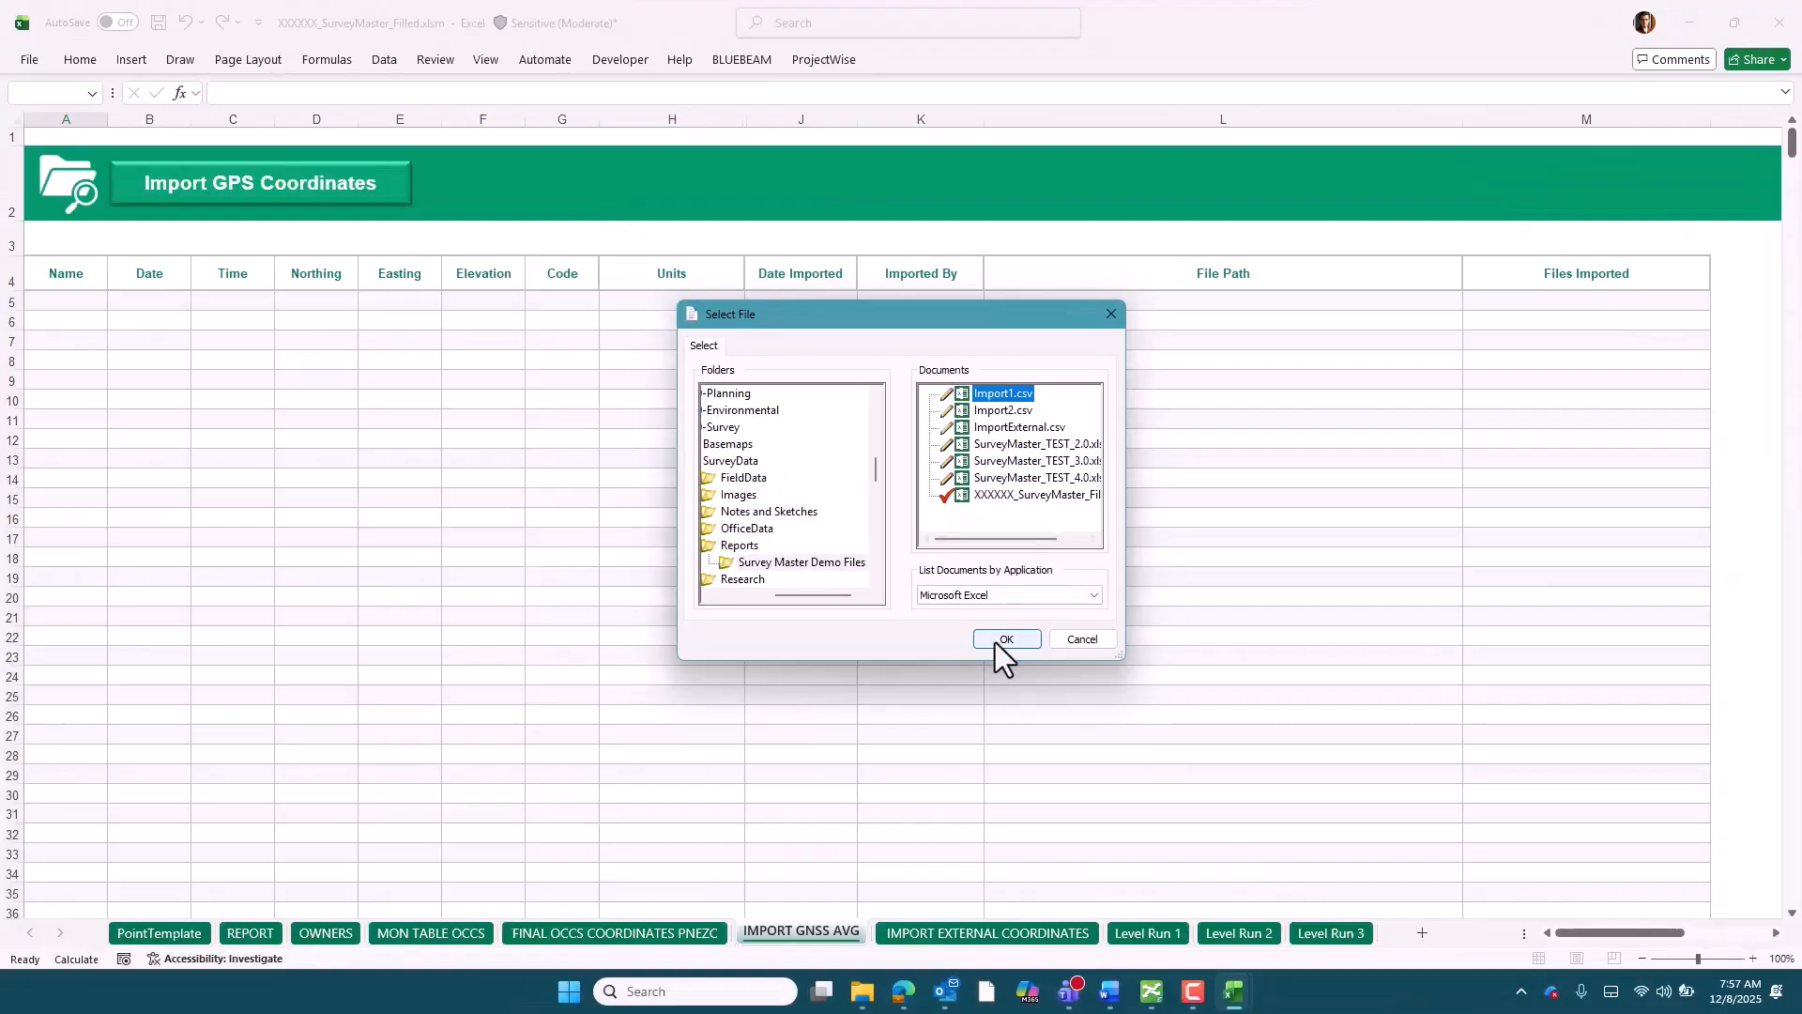
left_click(997, 642)
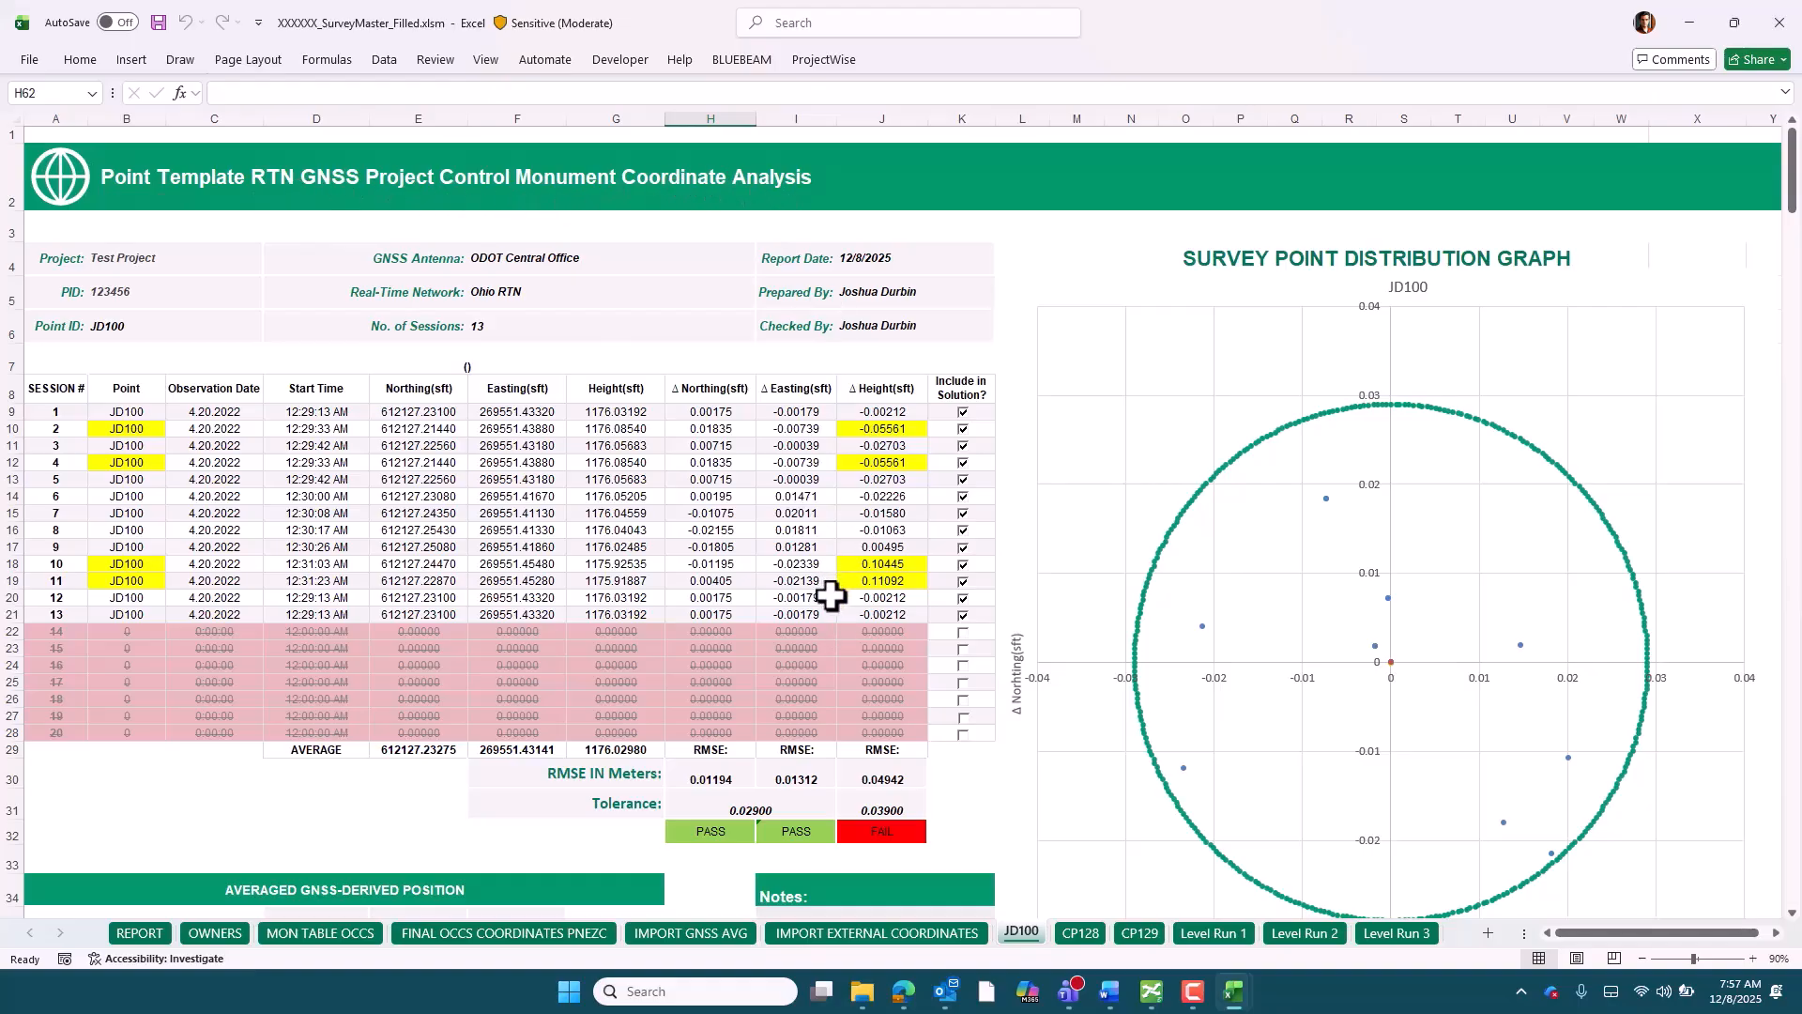
Examine the CP128 point sheet's session list, RMSE and tolerance results, averaged position and leveled elevation sections
left_click(1079, 933)
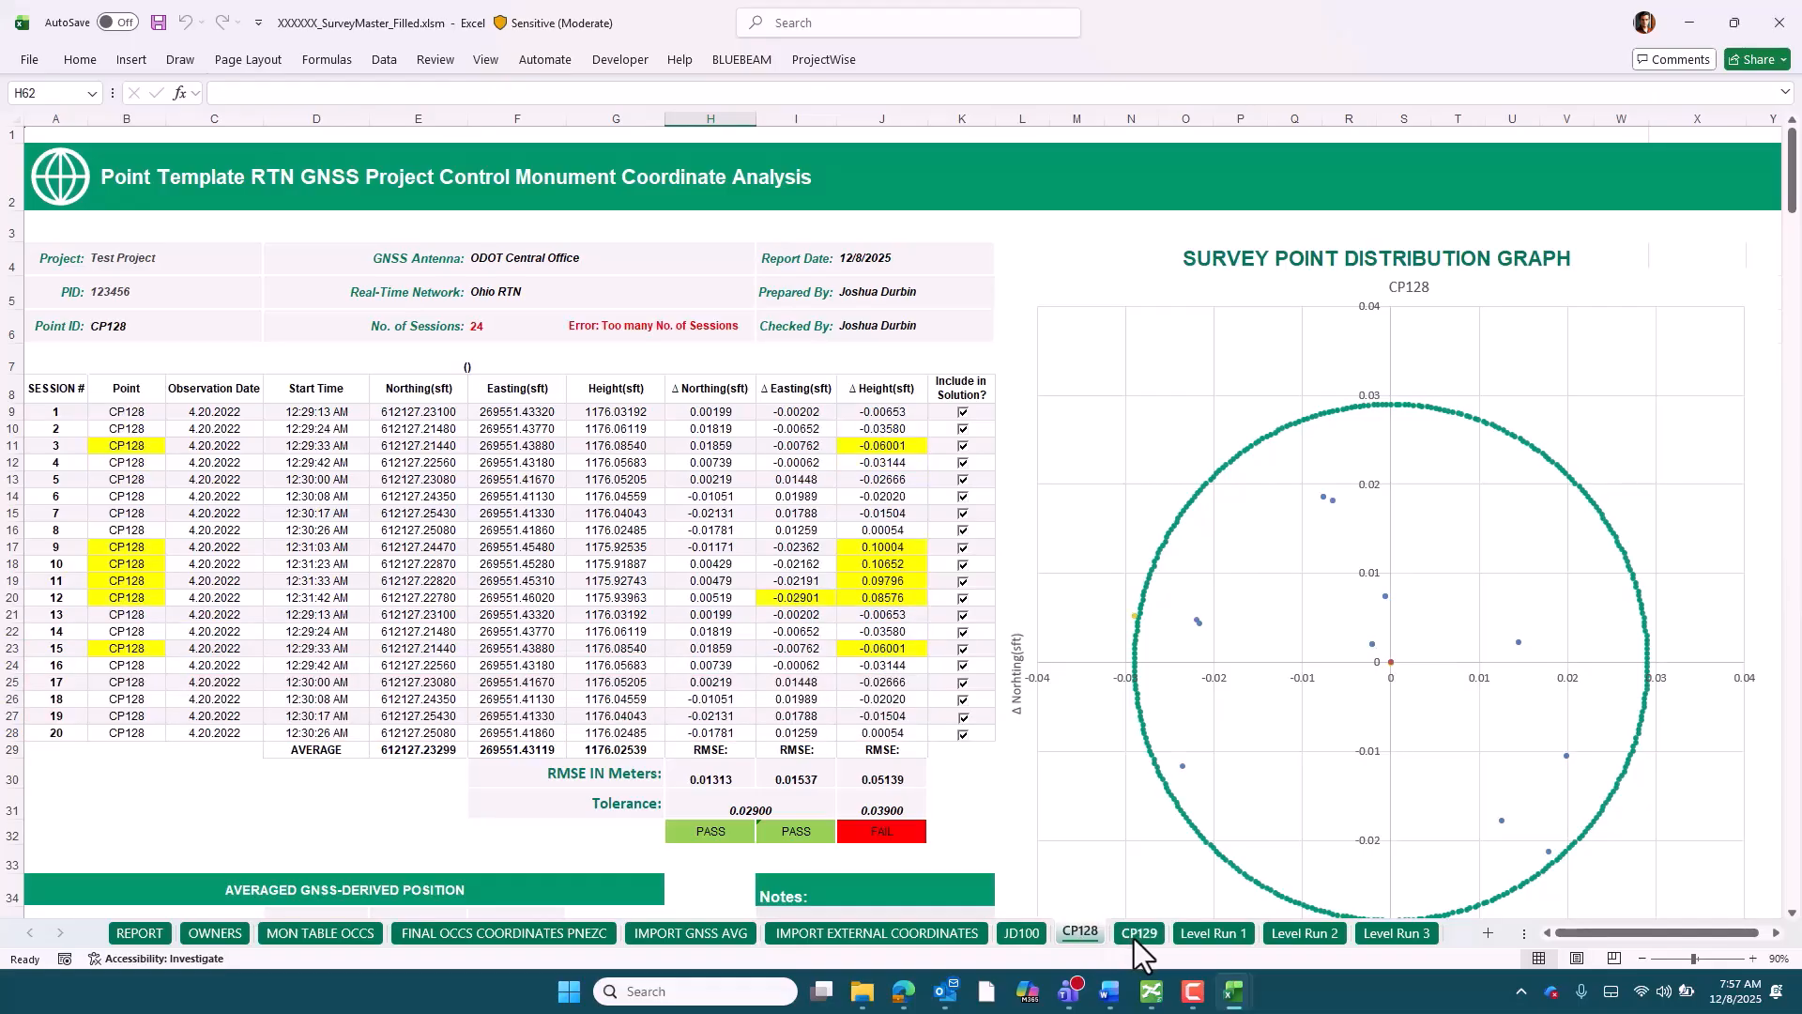
left_click_drag(51, 412, 58, 733)
left_click(786, 719)
scroll(785, 720, "down", 2)
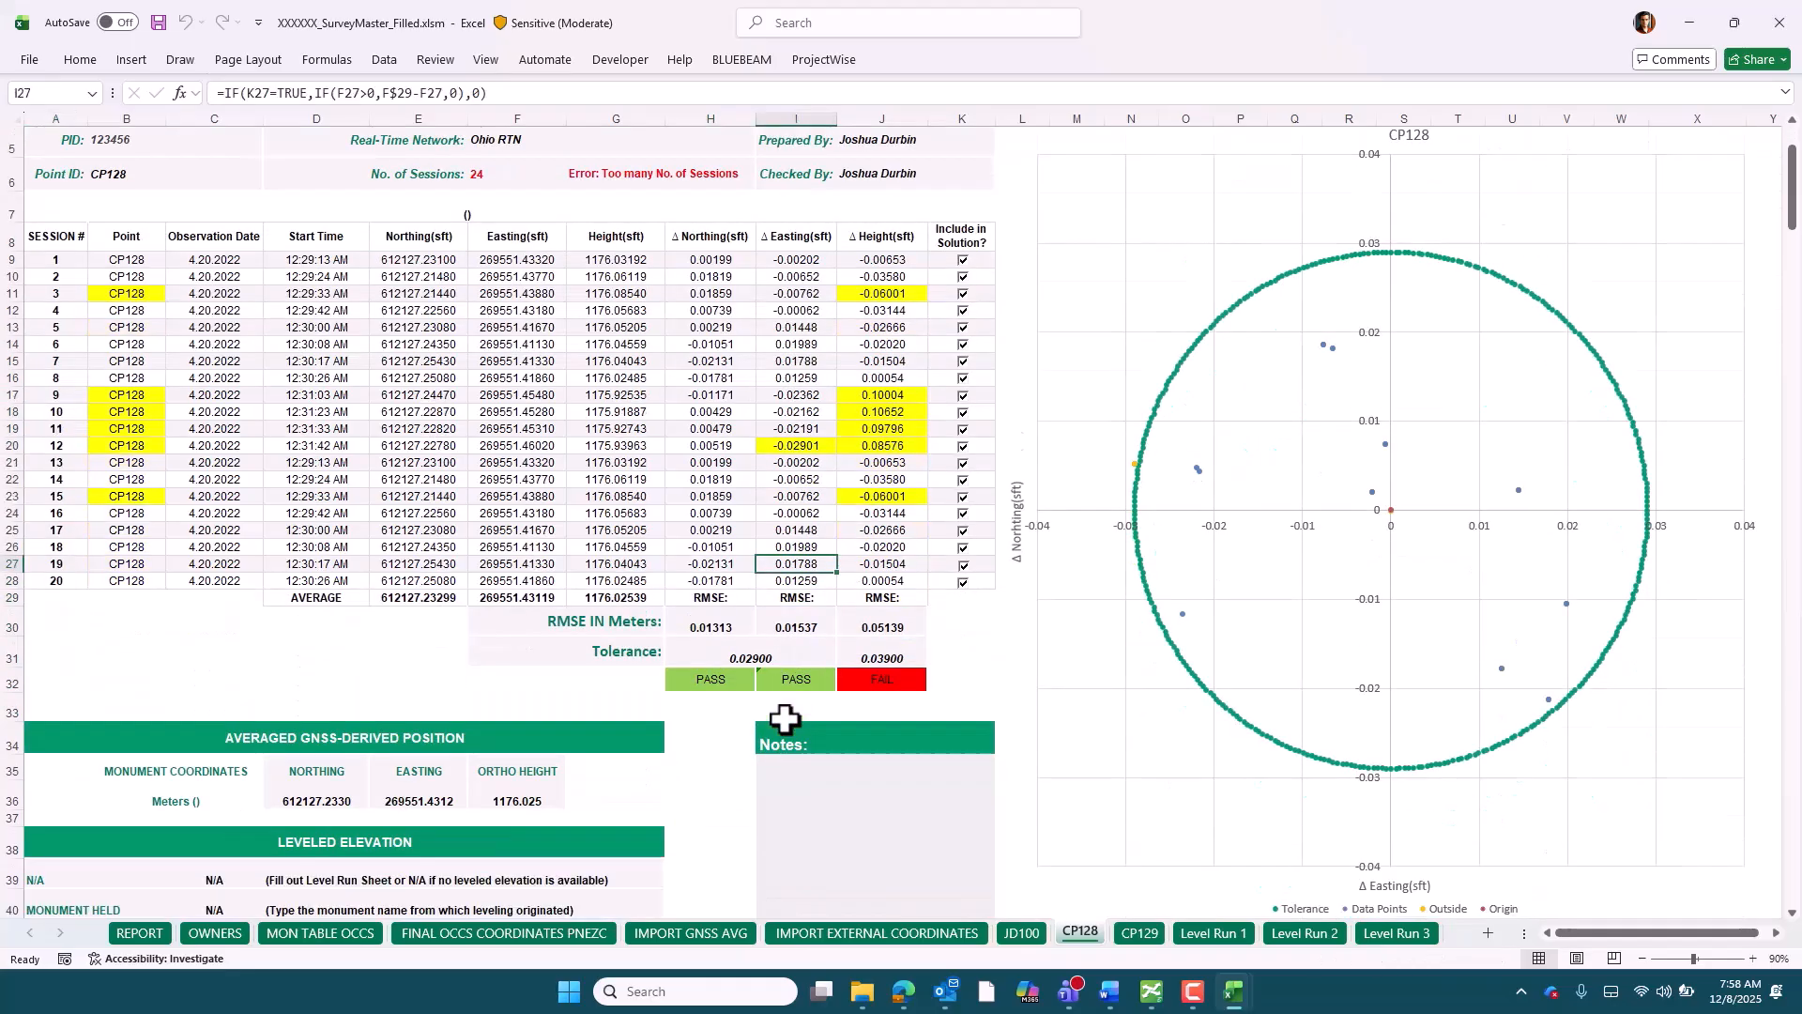
scroll(784, 719, "down", 2)
scroll(781, 716, "down", 1)
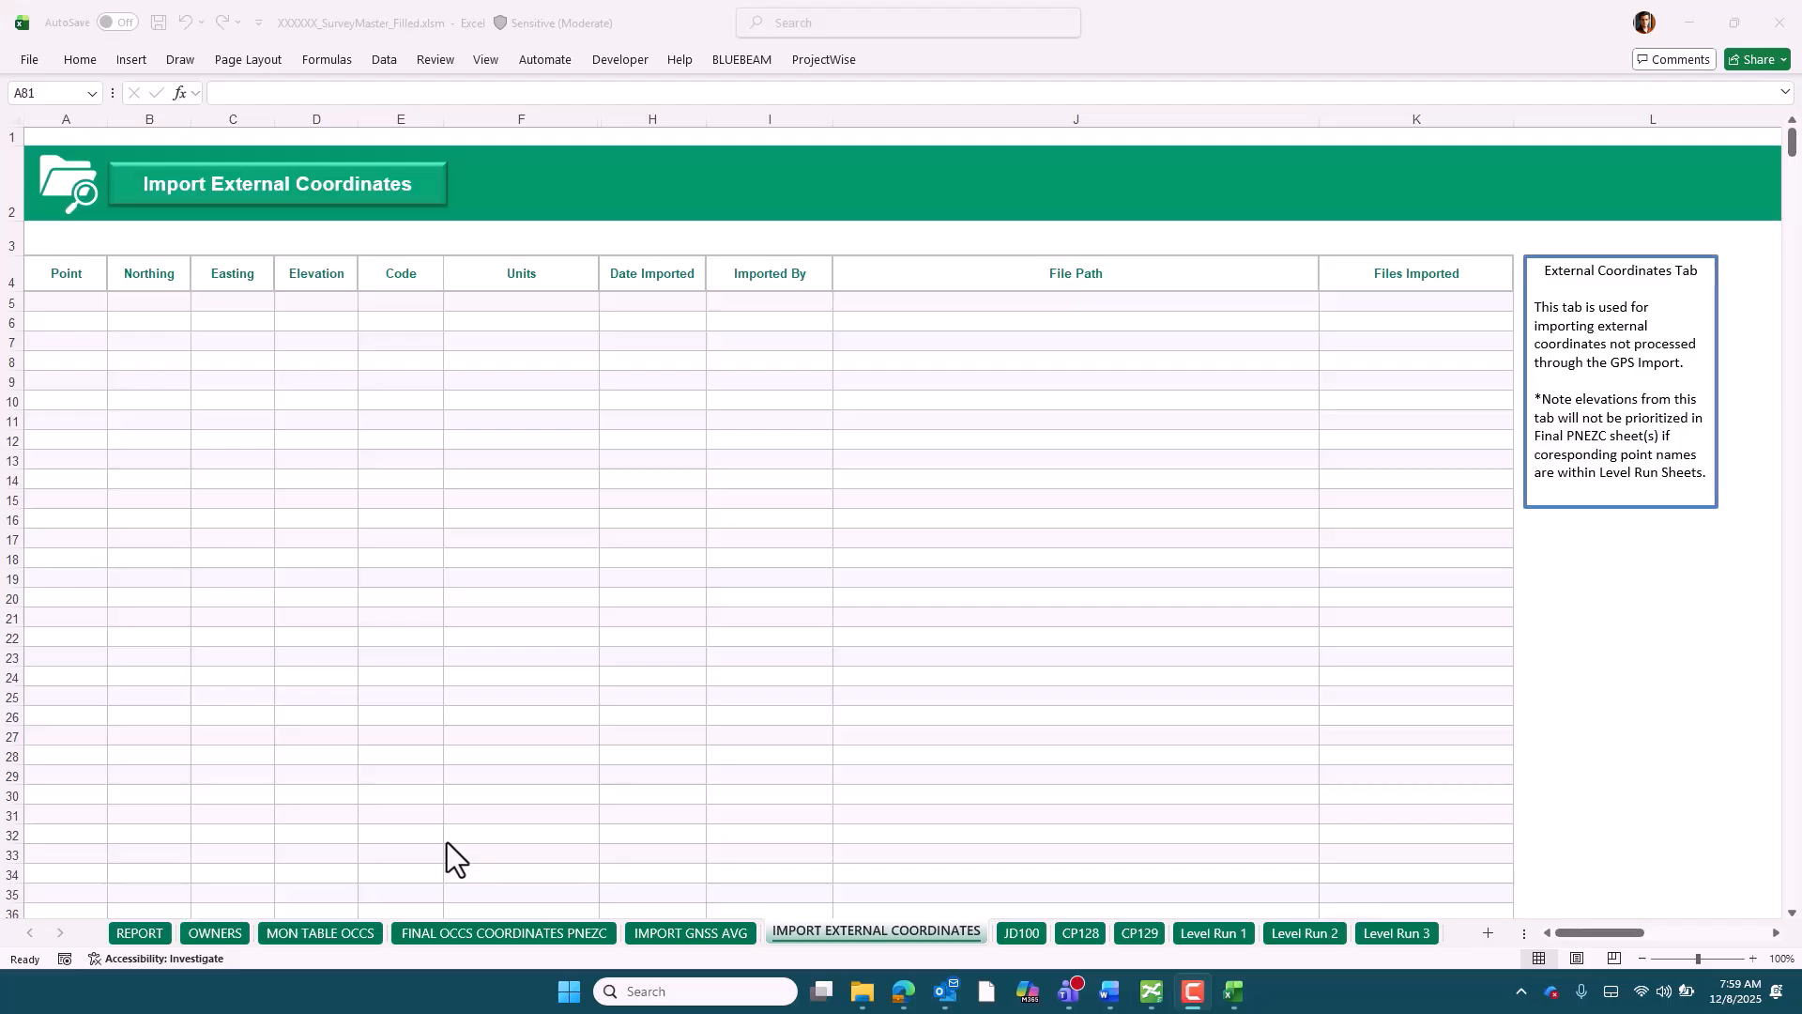
Import the external coordinates from ImportExternal.csv with U.S. Survey Feet as the import units
left_click(423, 193)
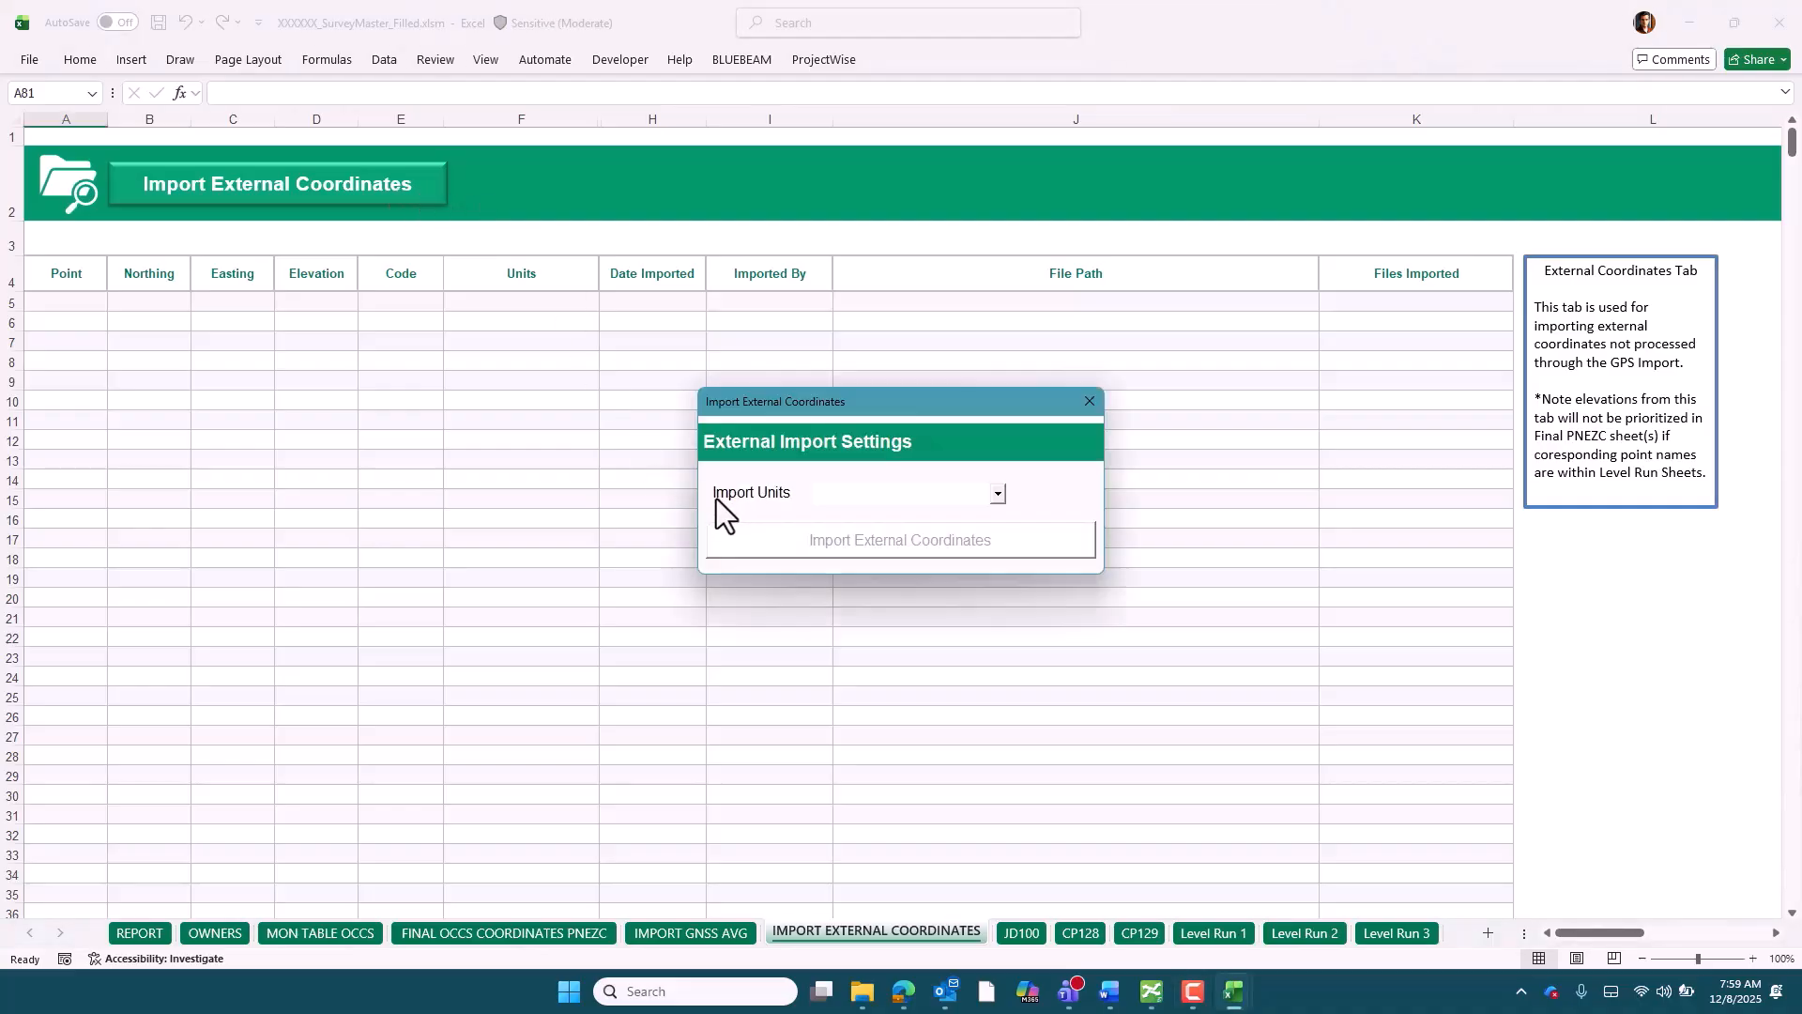
left_click(998, 494)
left_click(909, 516)
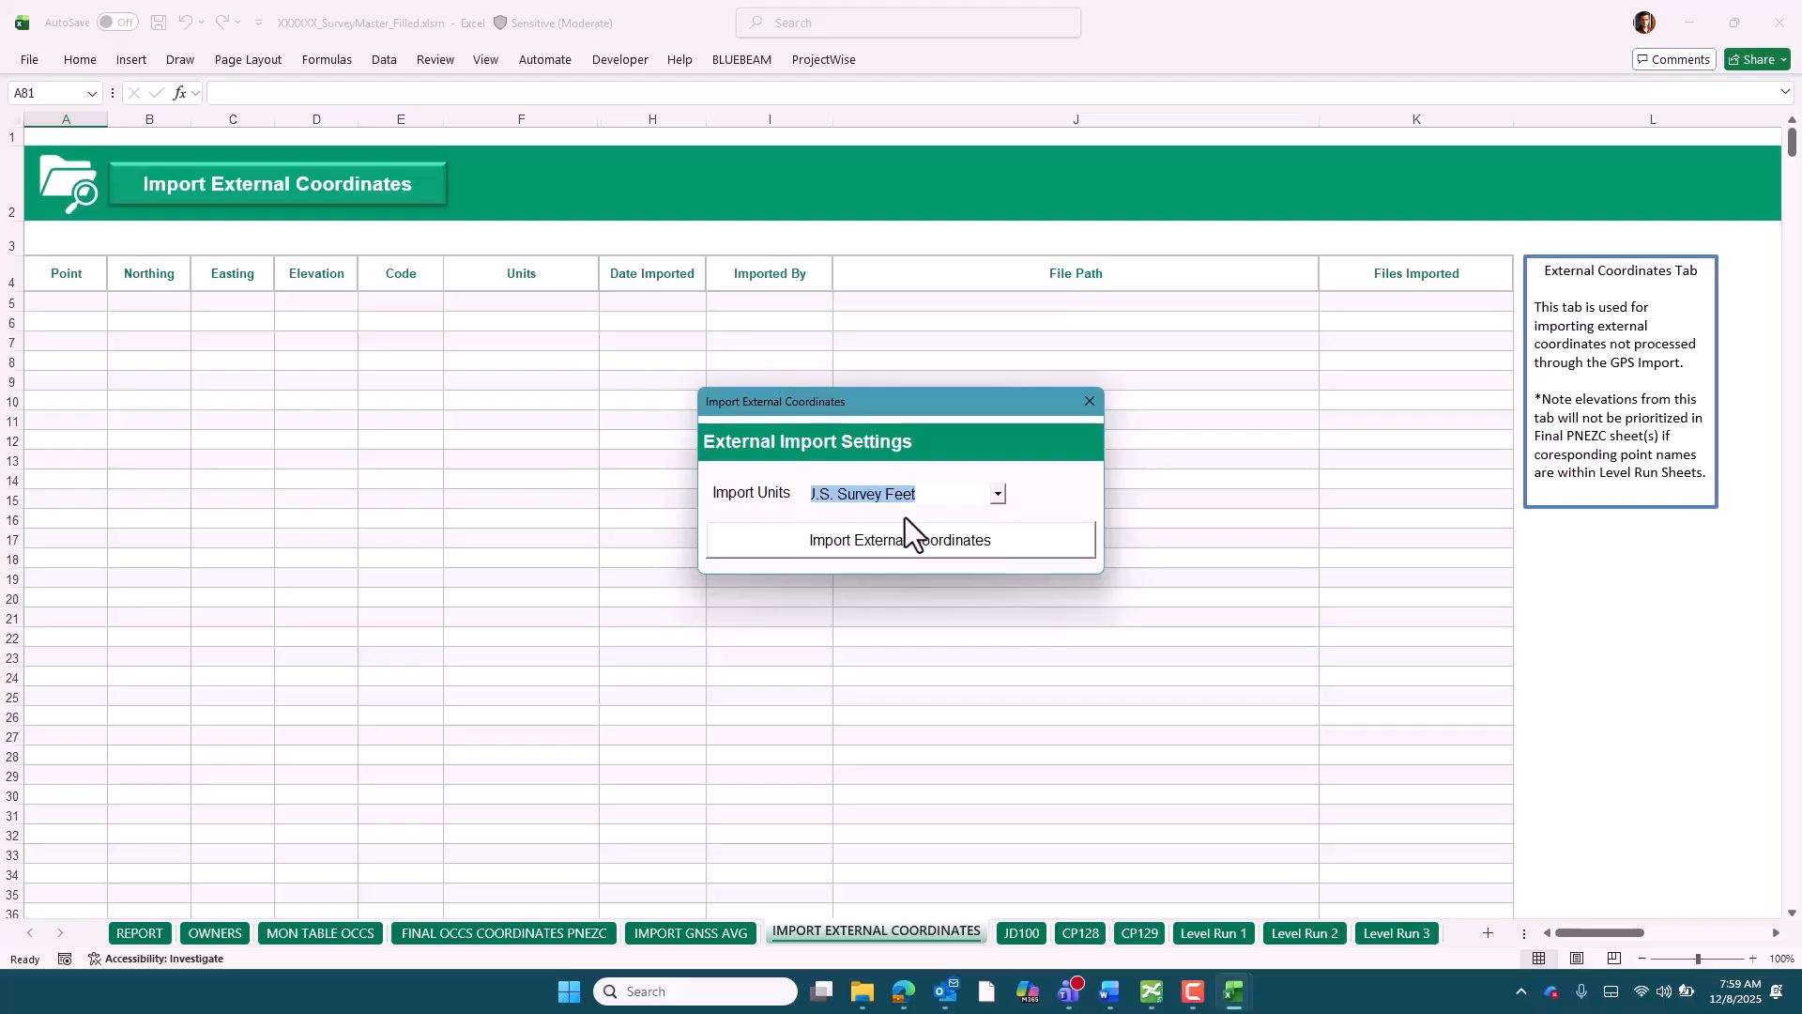
left_click(751, 539)
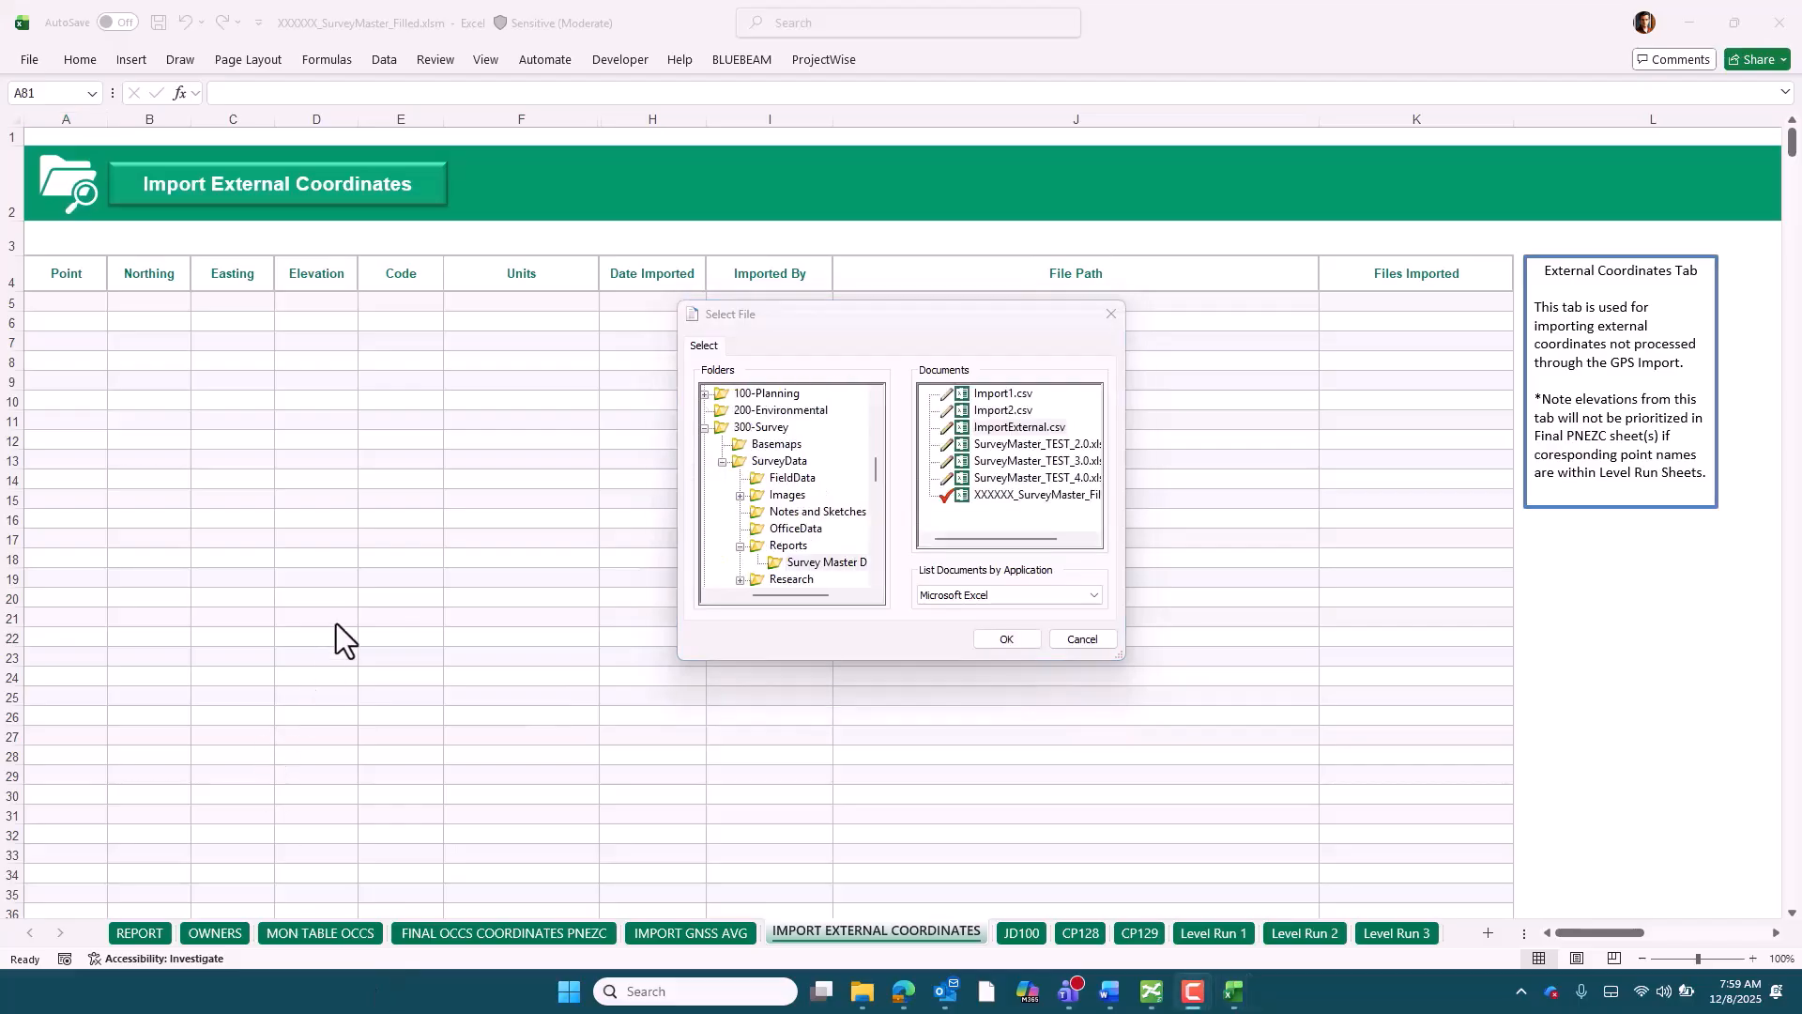
left_click(999, 430)
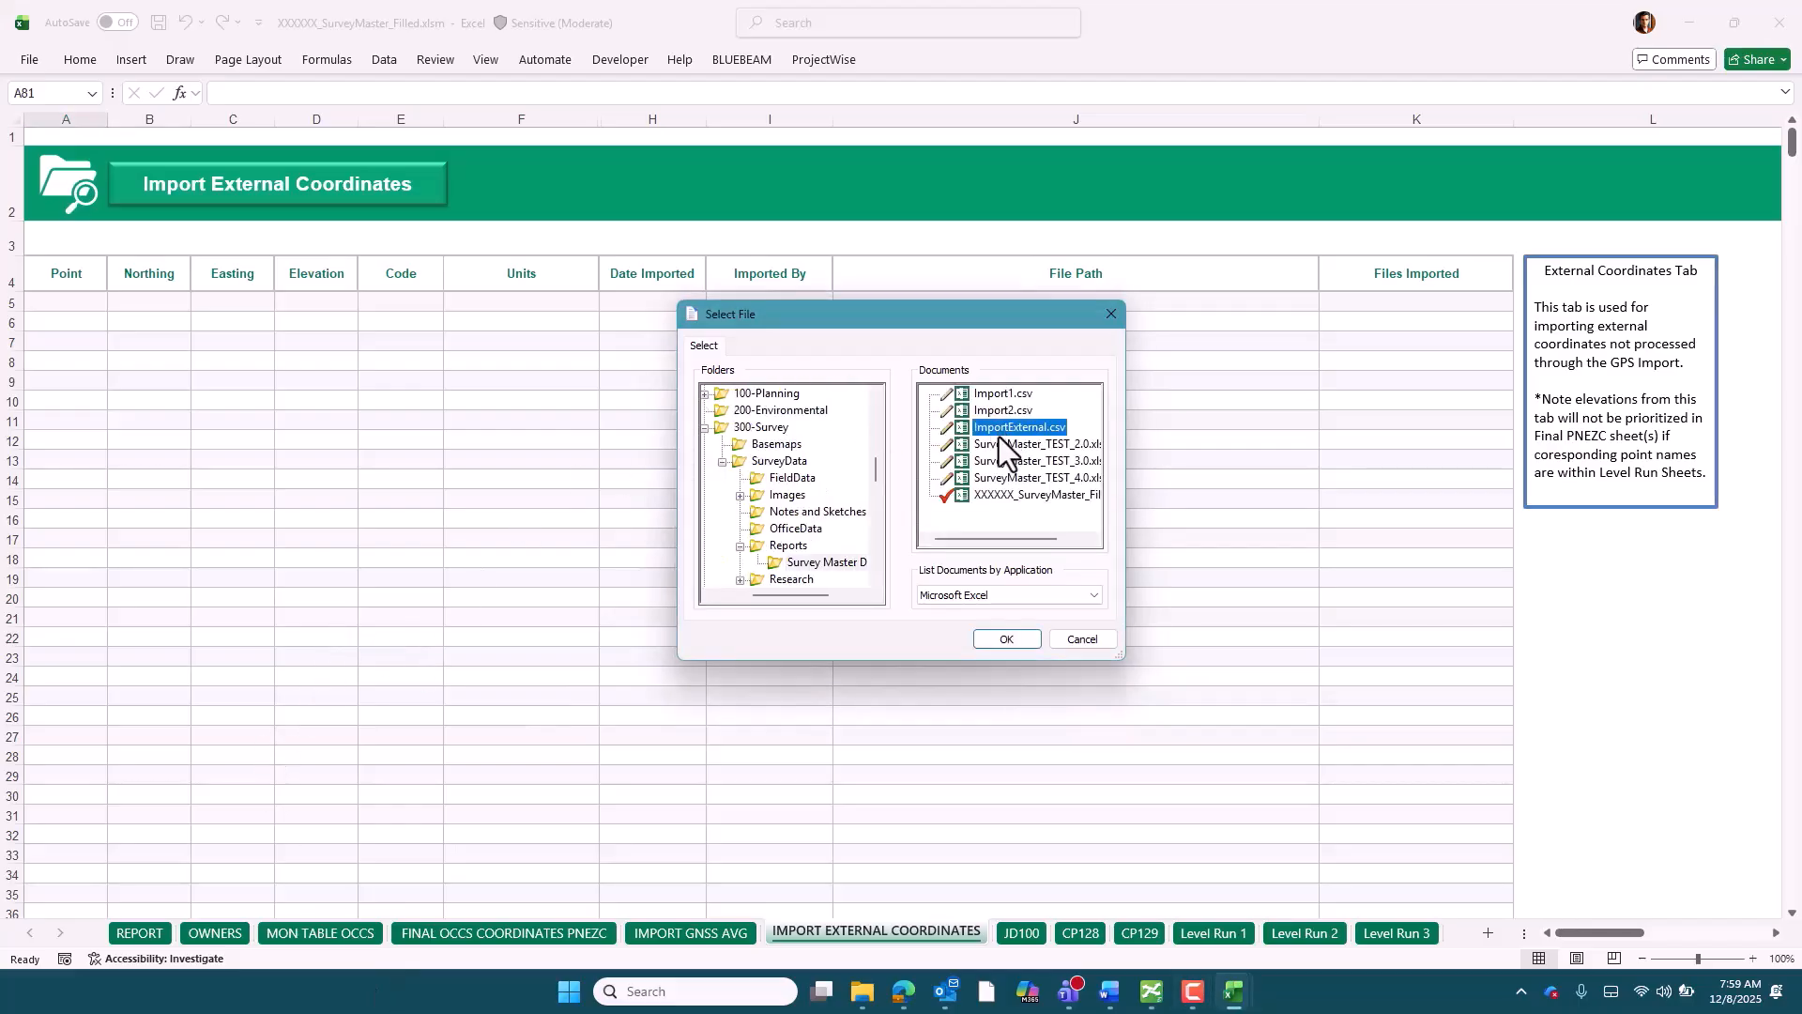
left_click(1002, 640)
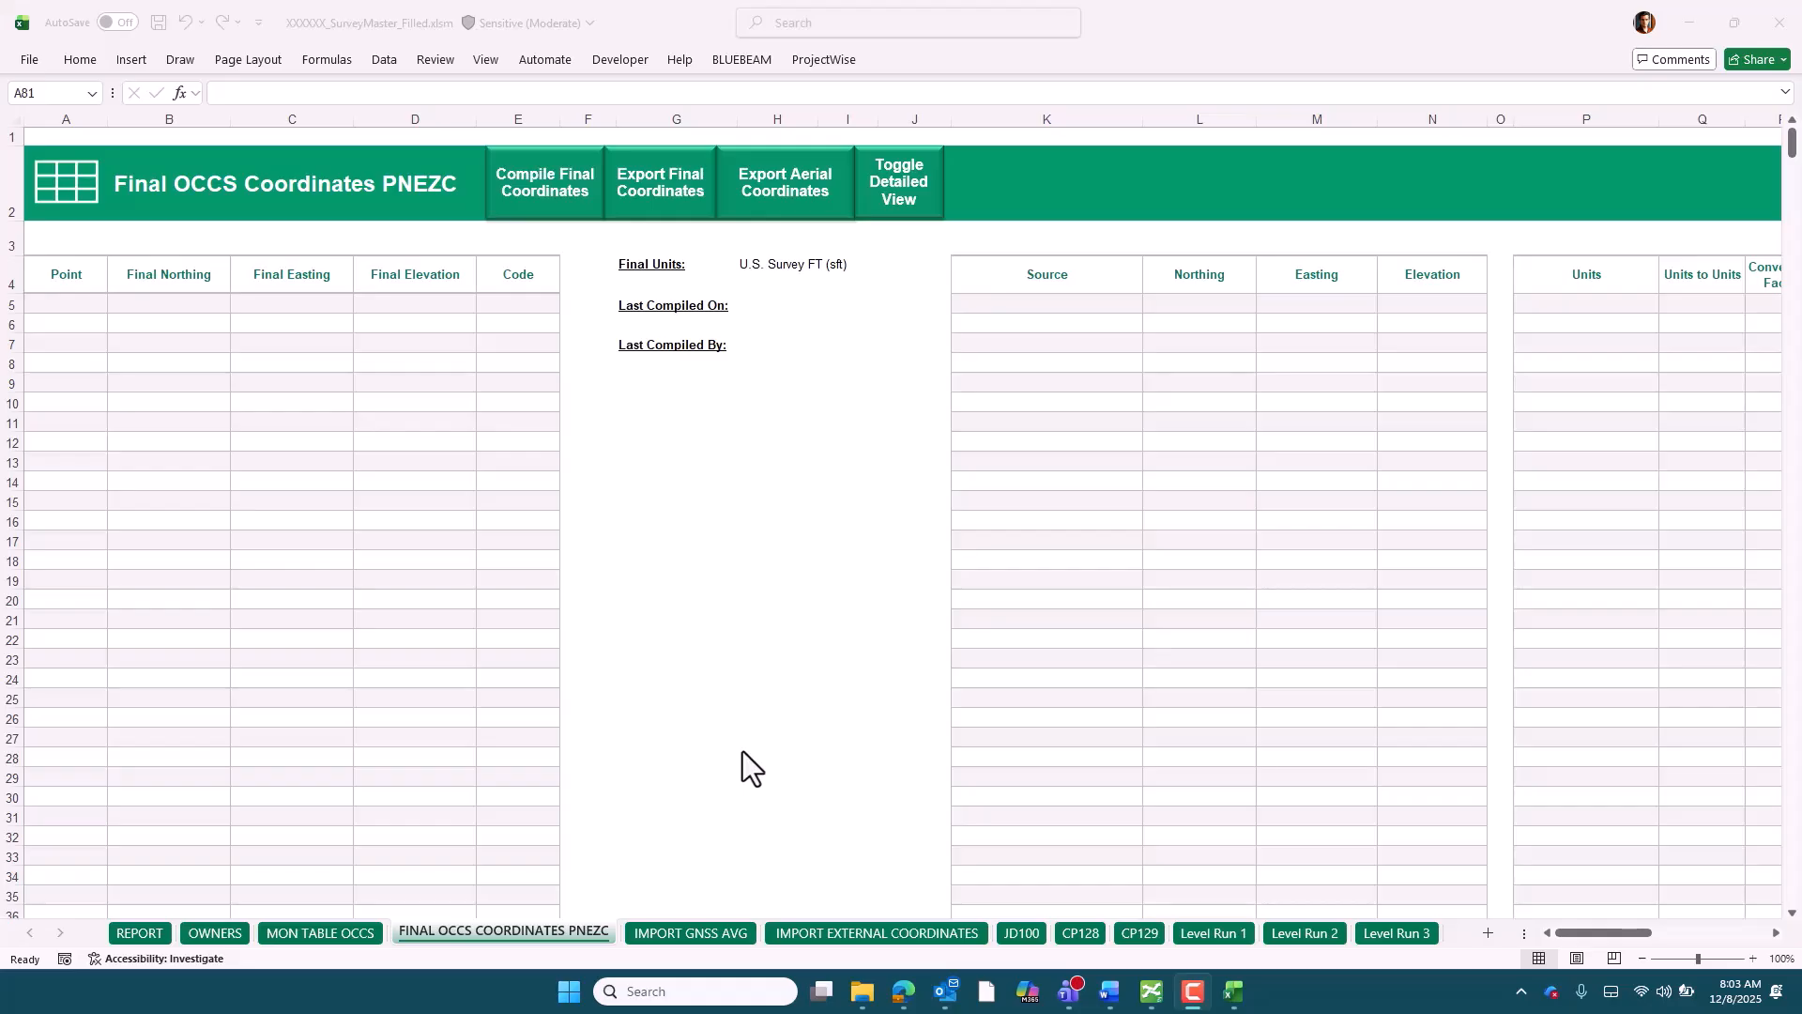
Compare the Final Units on the final coordinates sheet with the Units field on the REPORT sheet
left_click(778, 270)
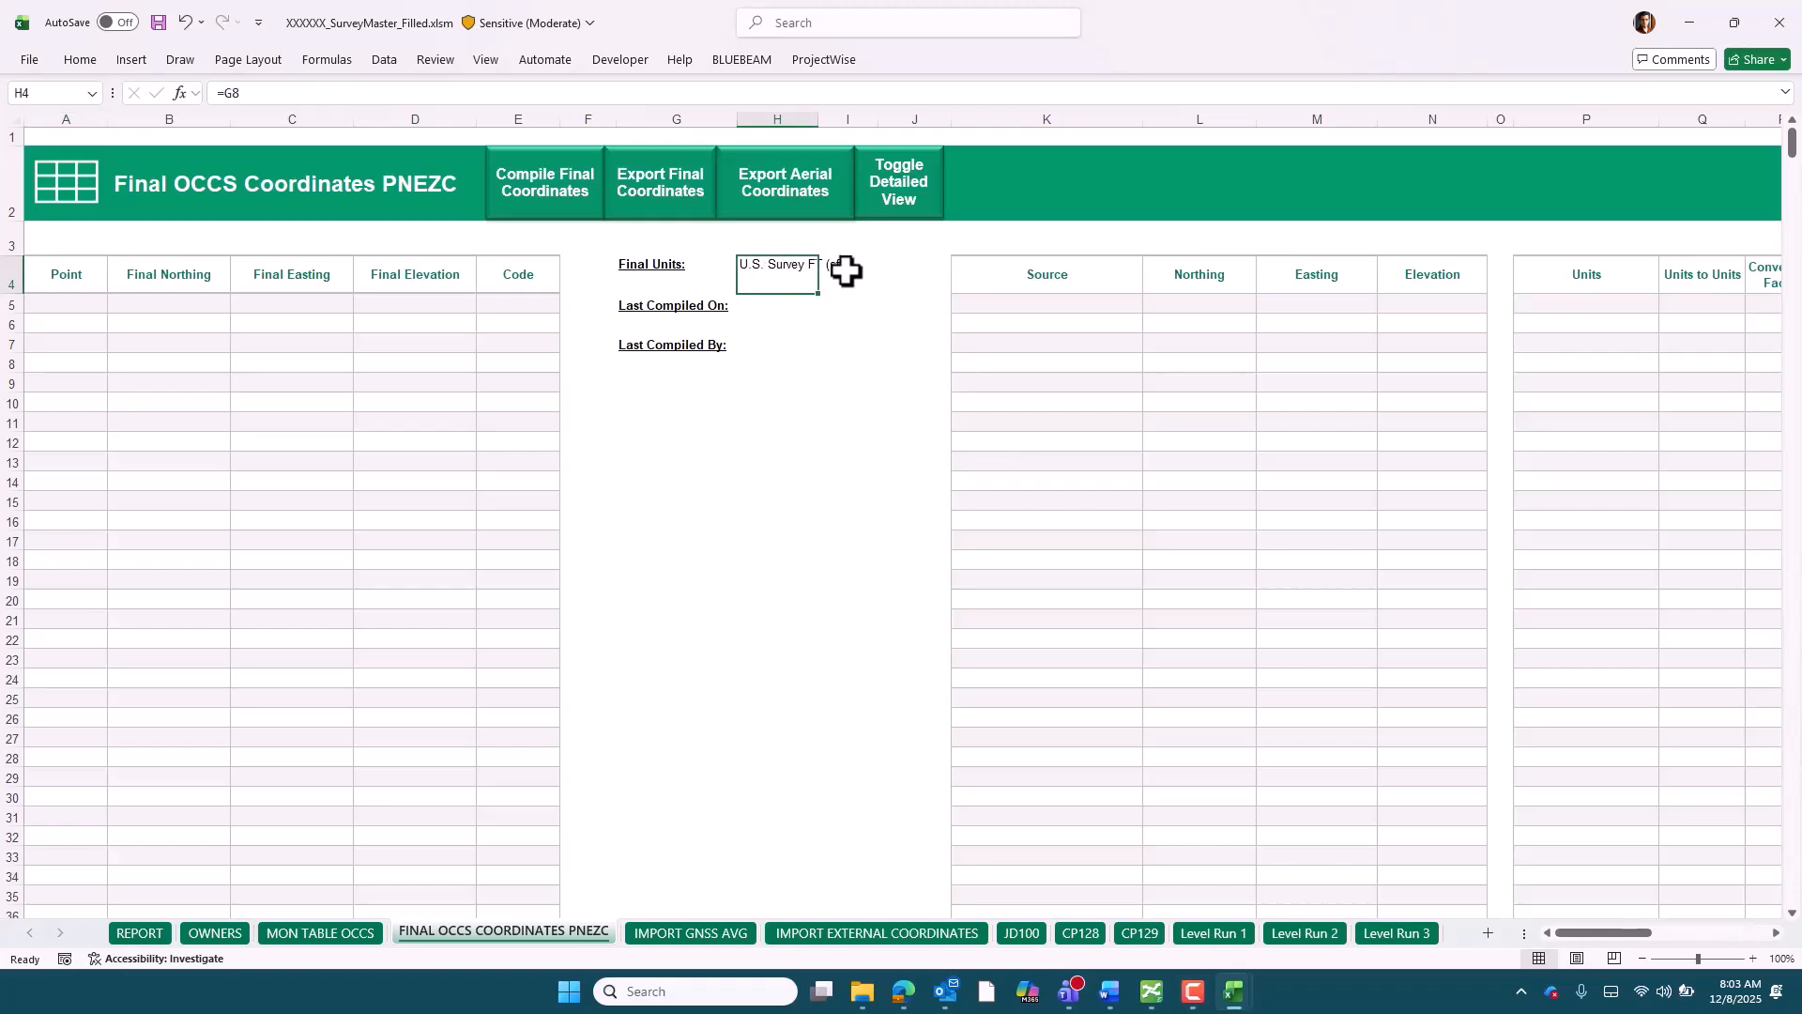
left_click(131, 937)
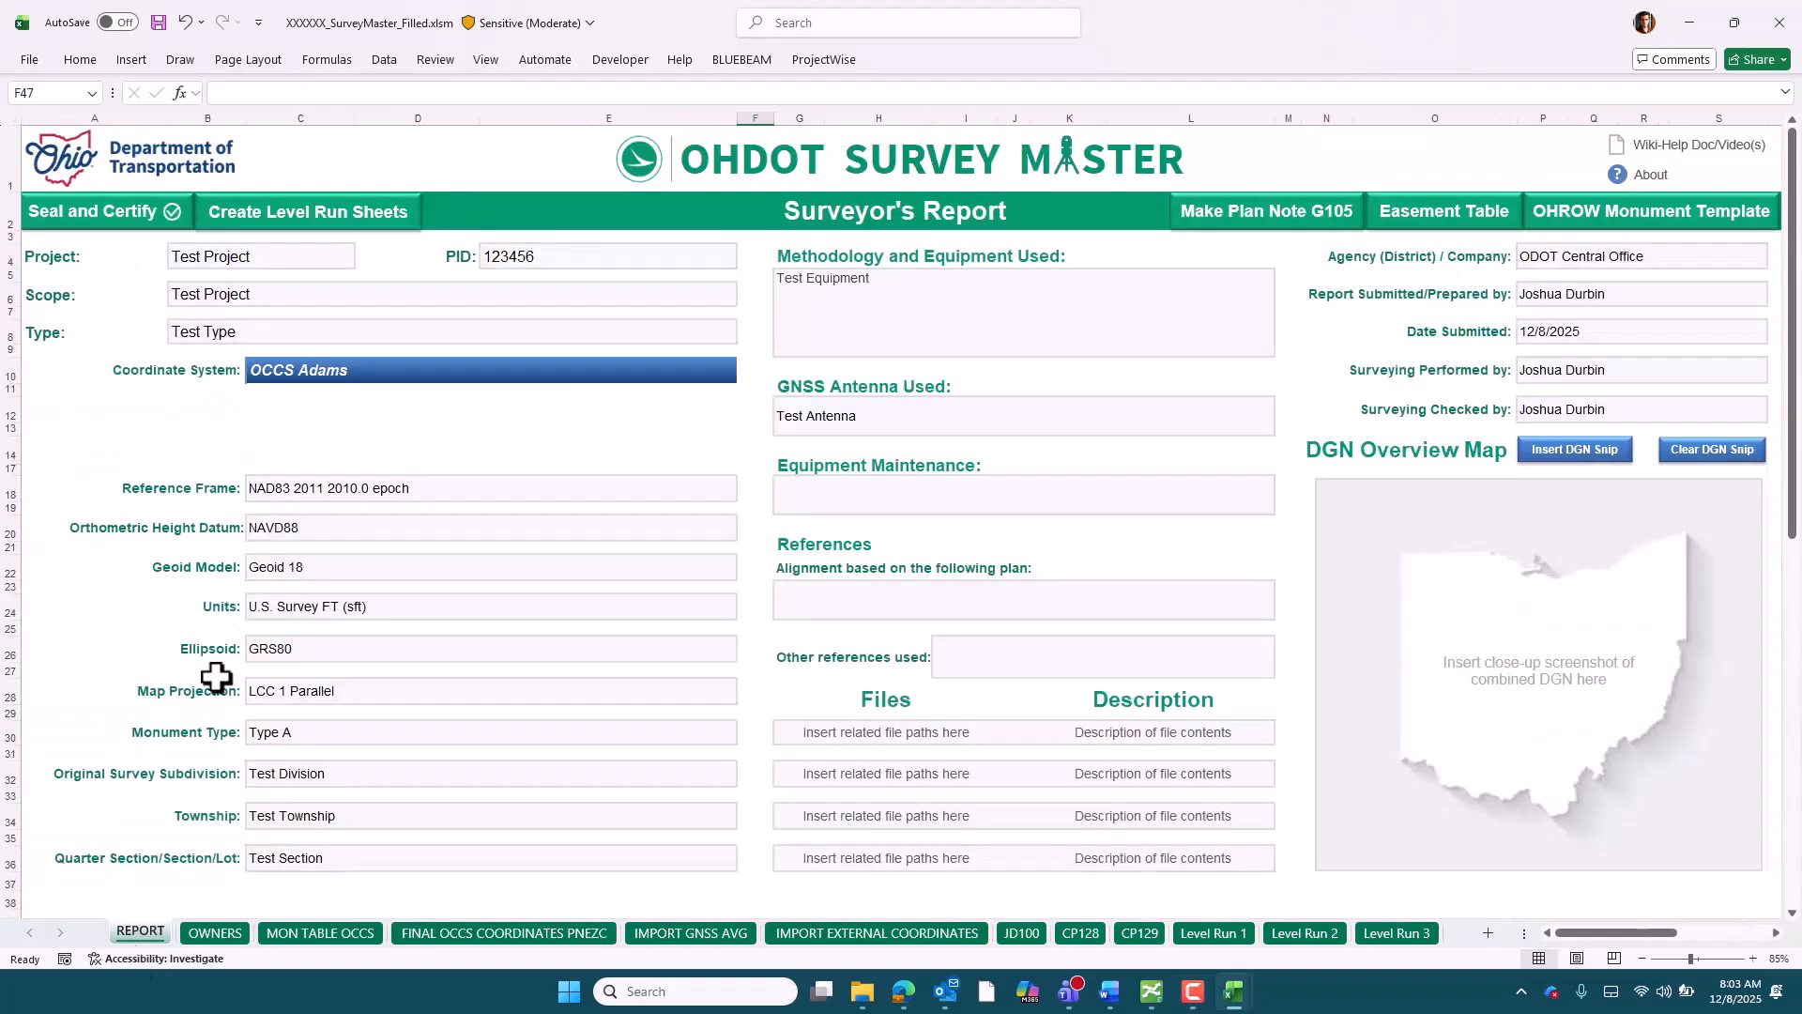
left_click(274, 610)
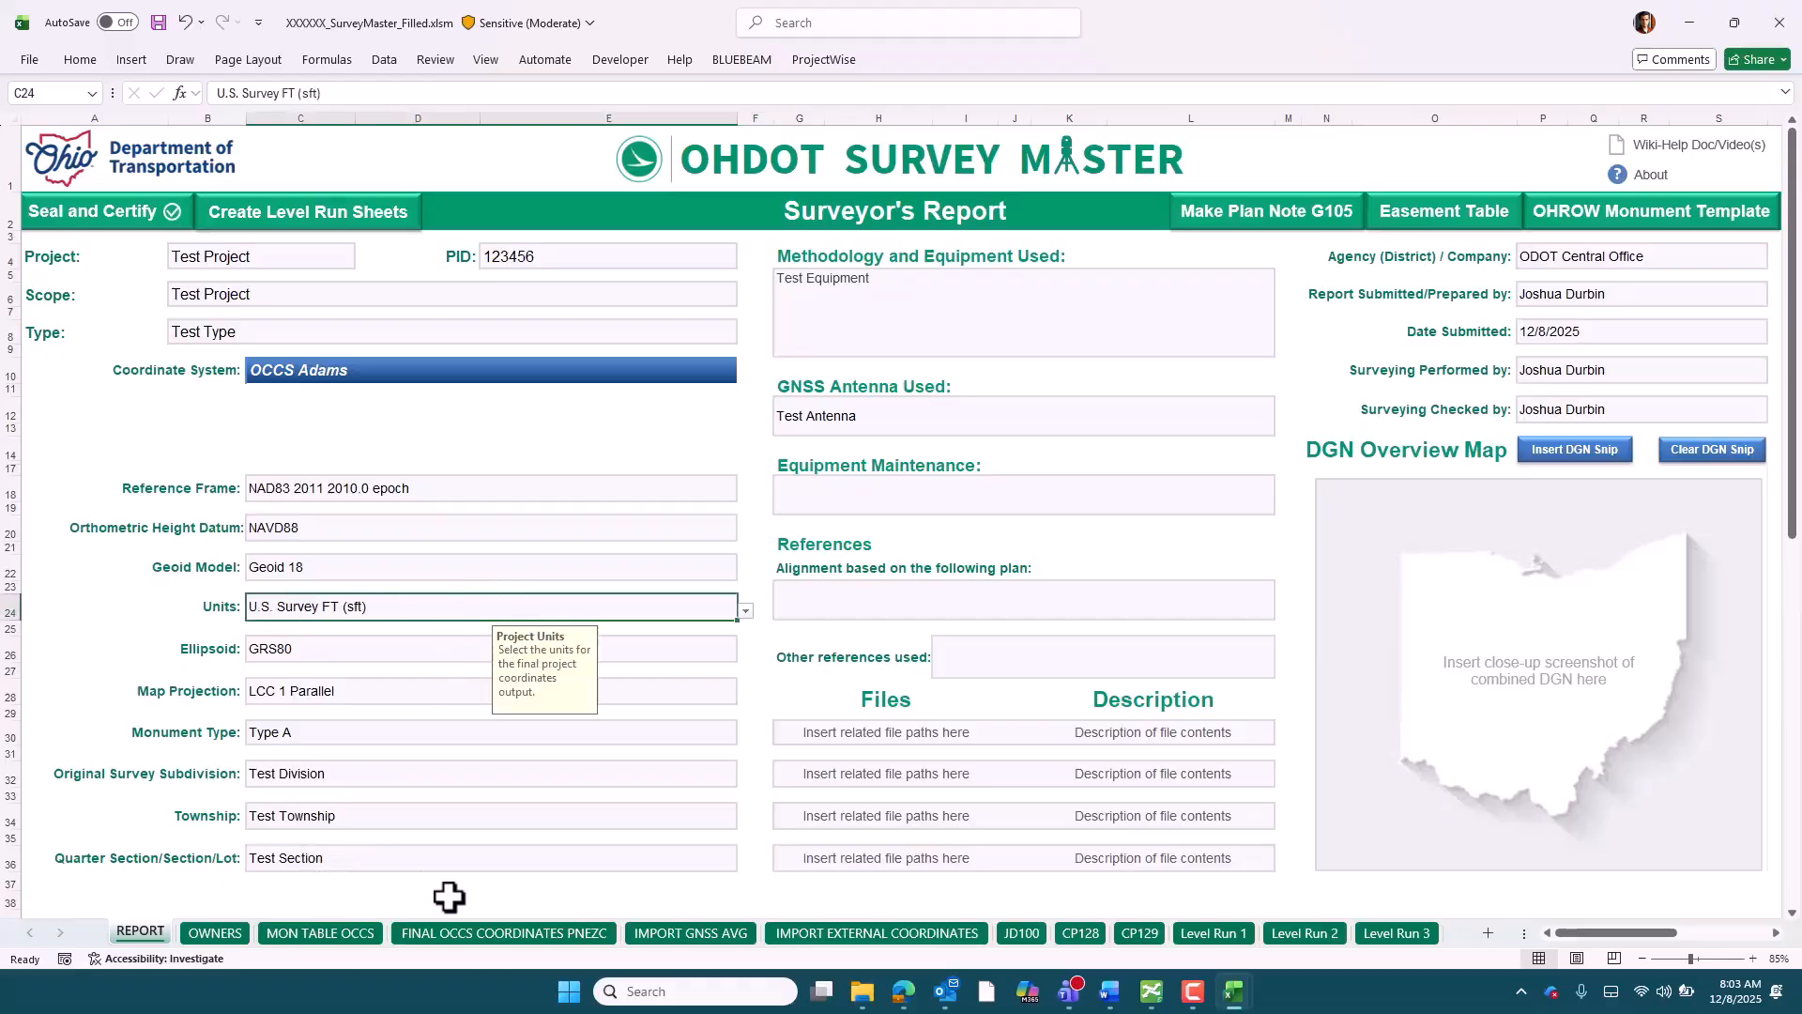
left_click(505, 935)
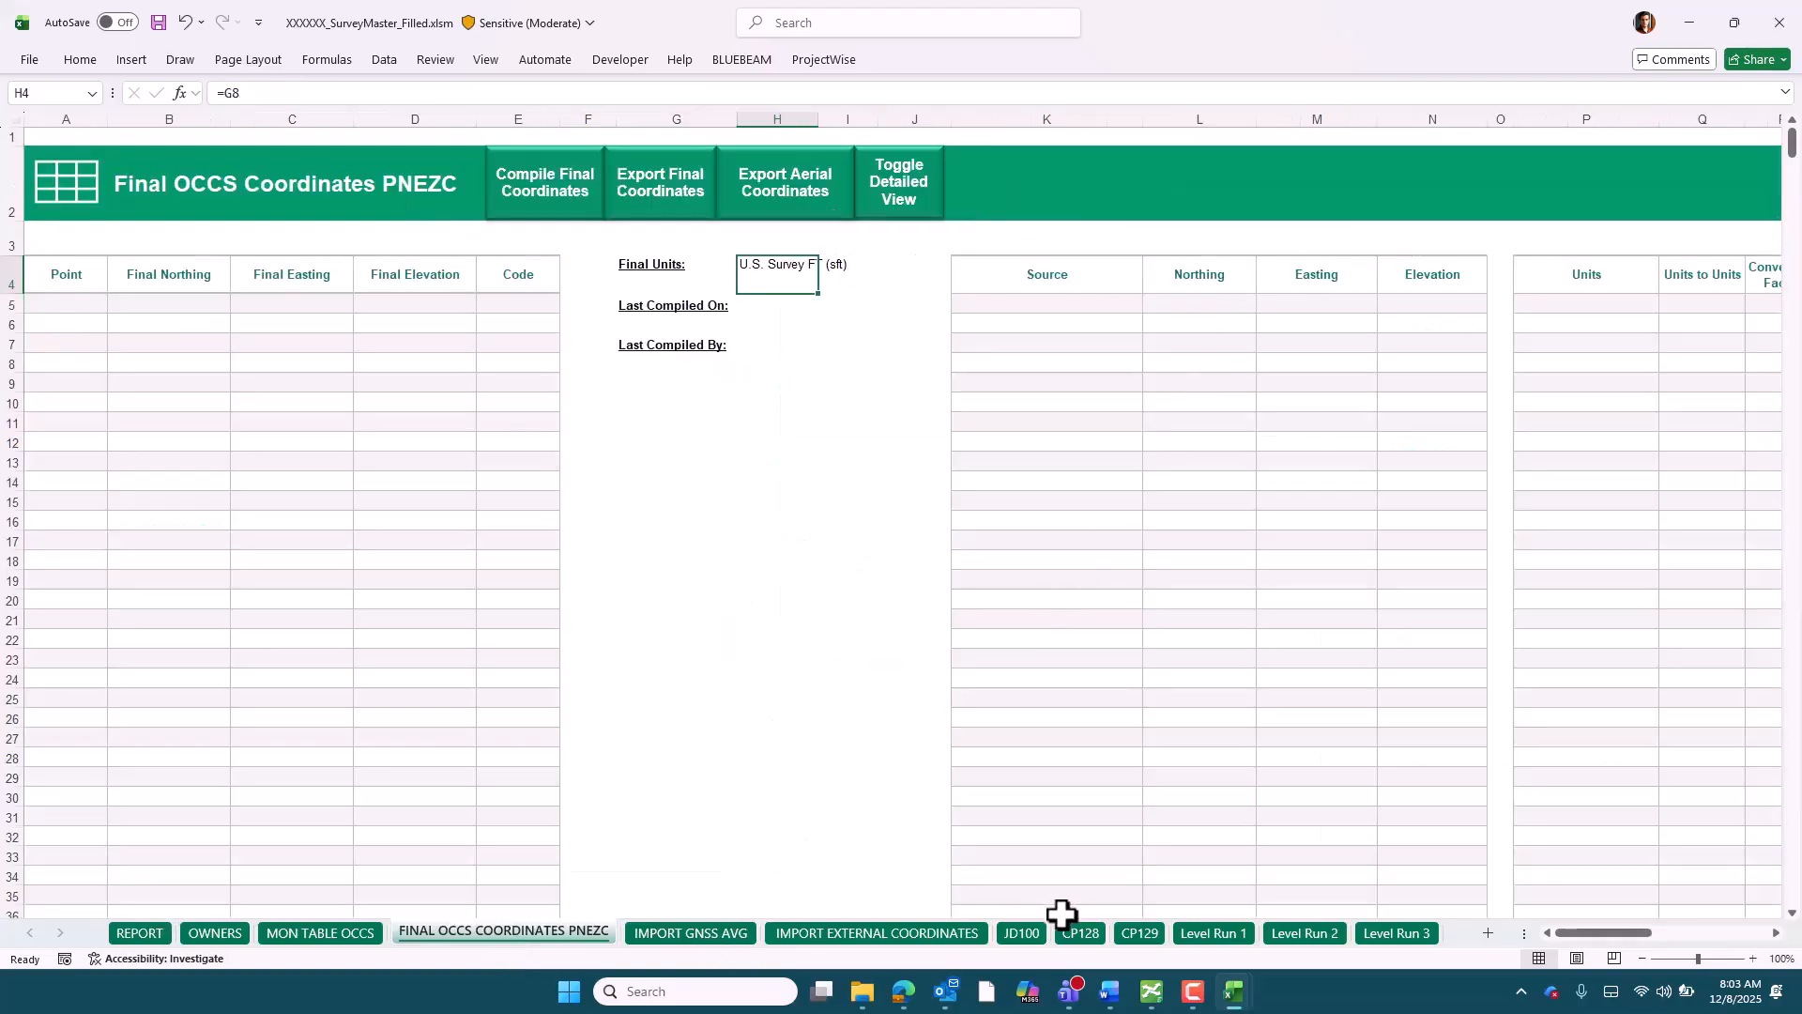
Review the GNSS import, external import and Level Run 1 sheets, and compile the final coordinates on the FINAL OCCS COORDINATES PNEZC sheet
left_click(672, 929)
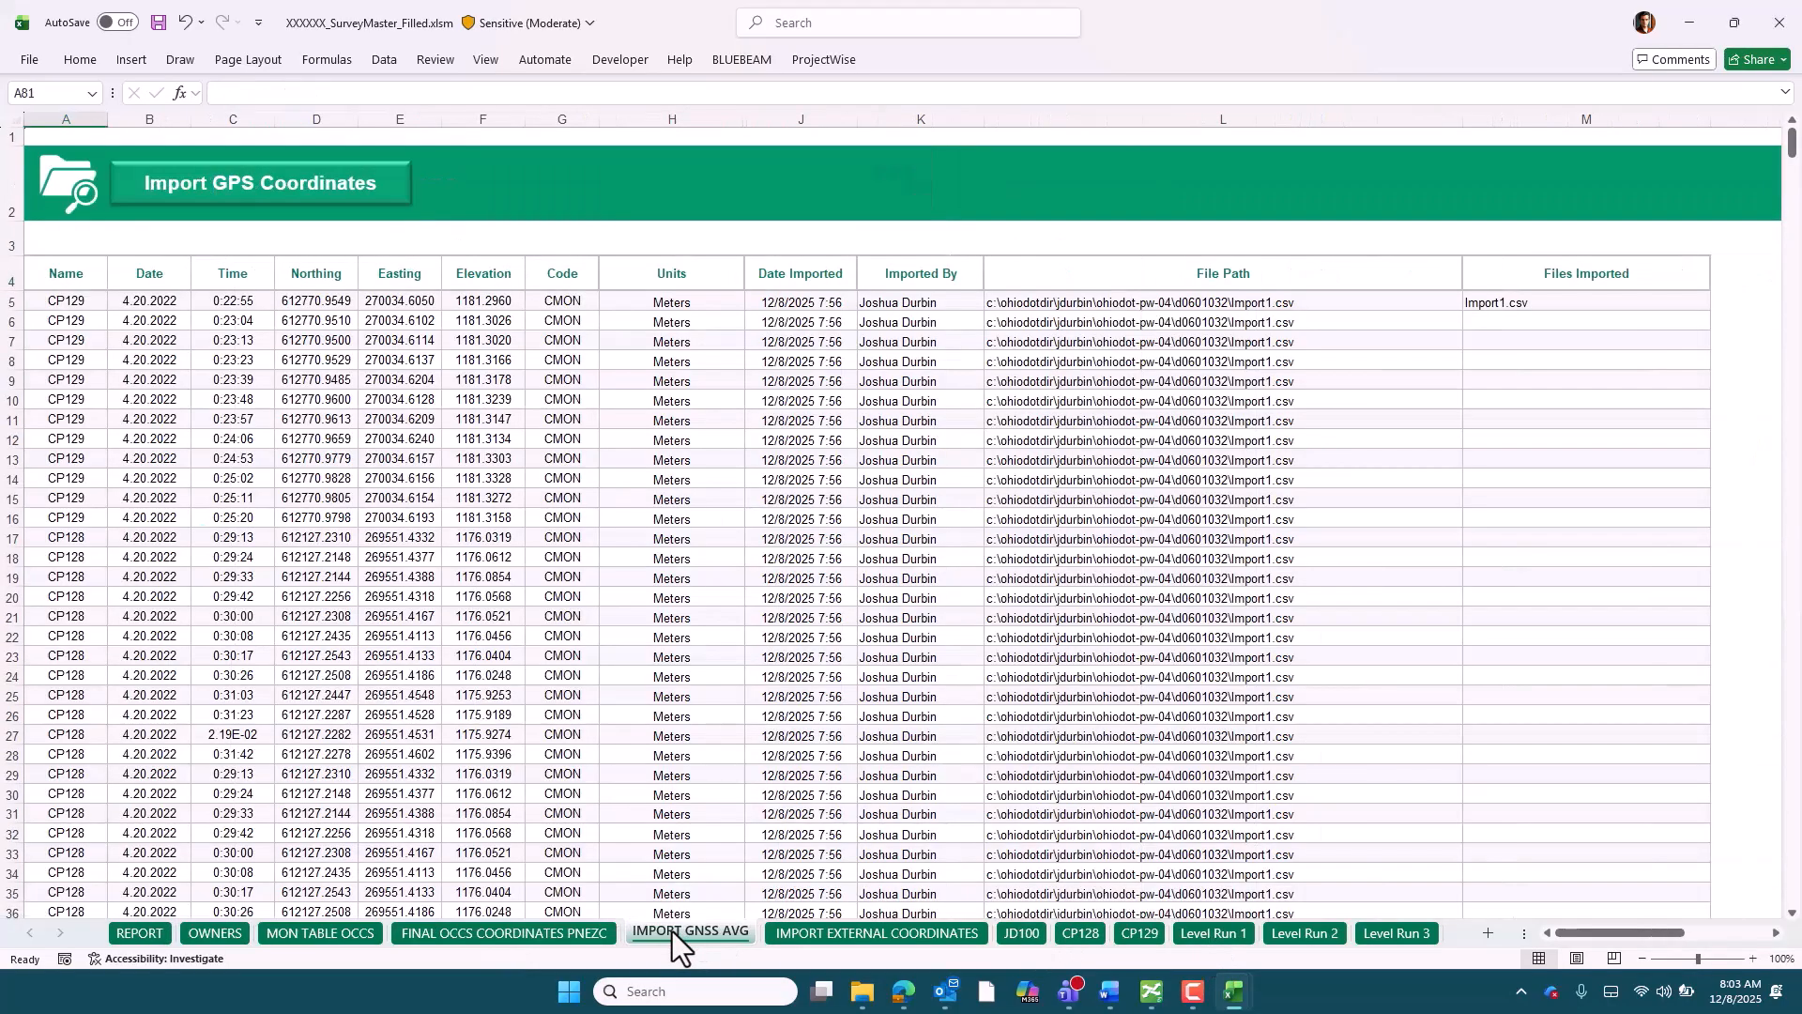
left_click(873, 933)
left_click(1199, 933)
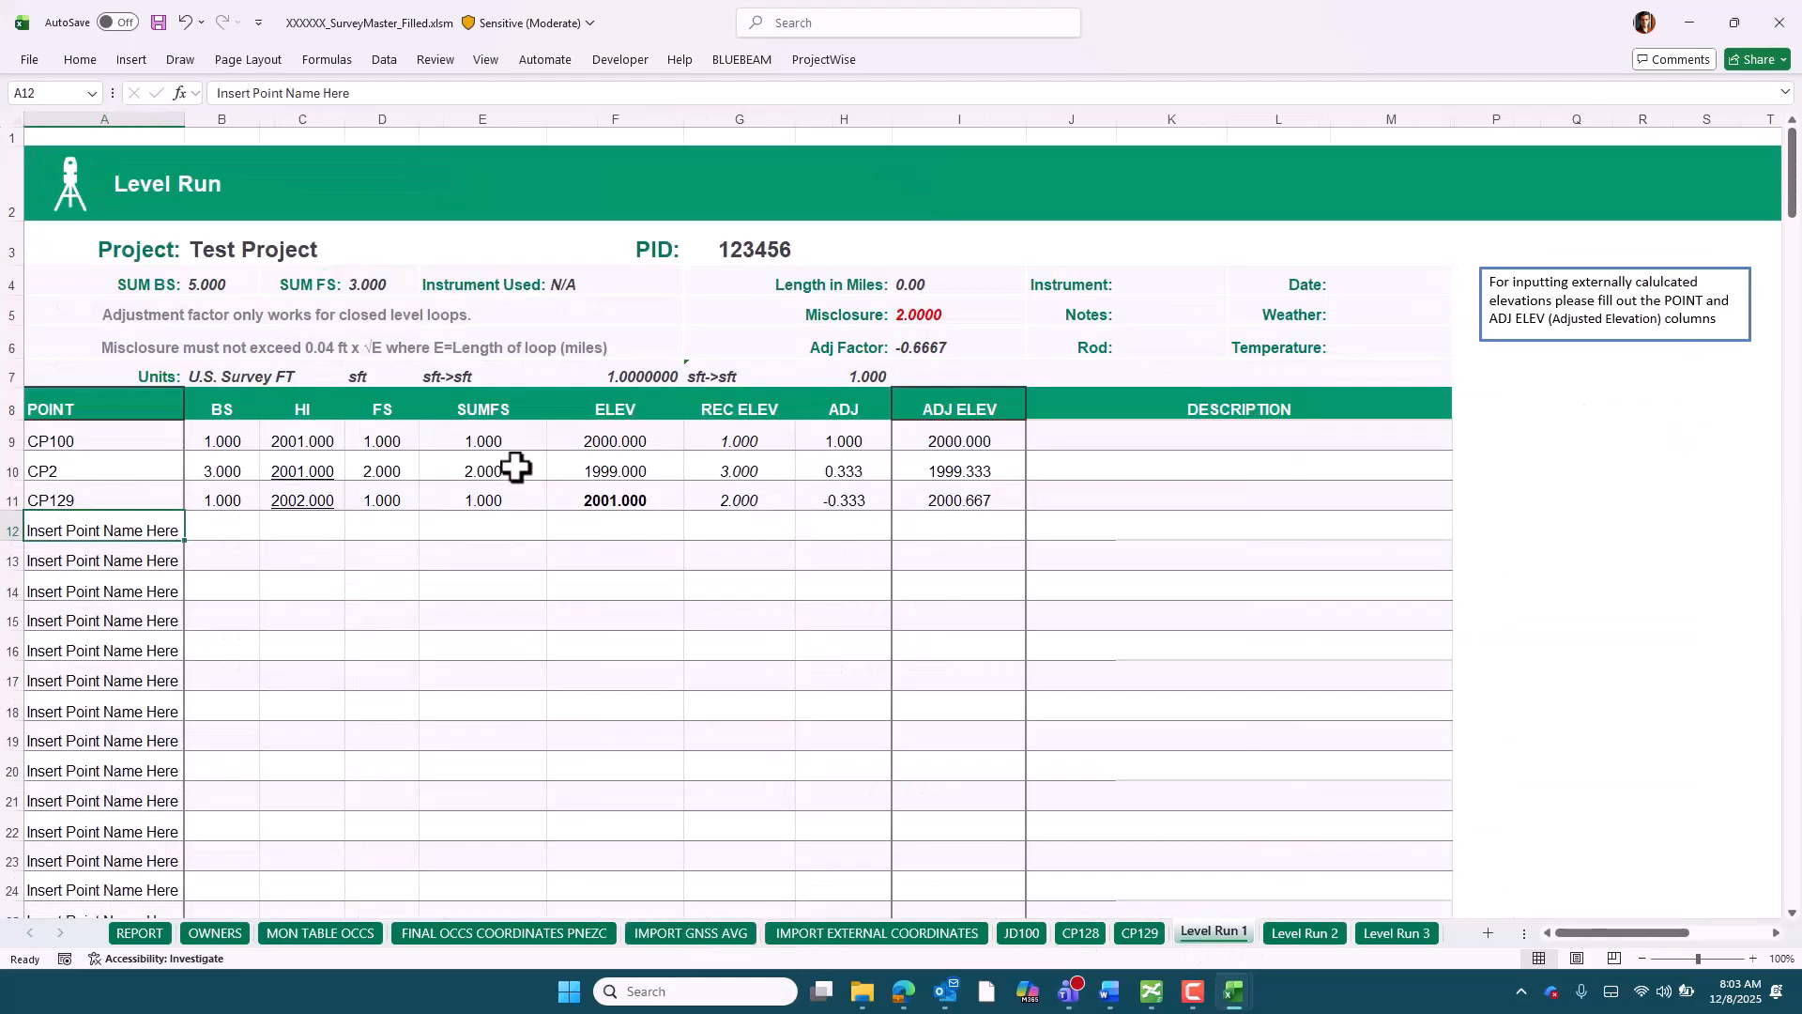
left_click(466, 935)
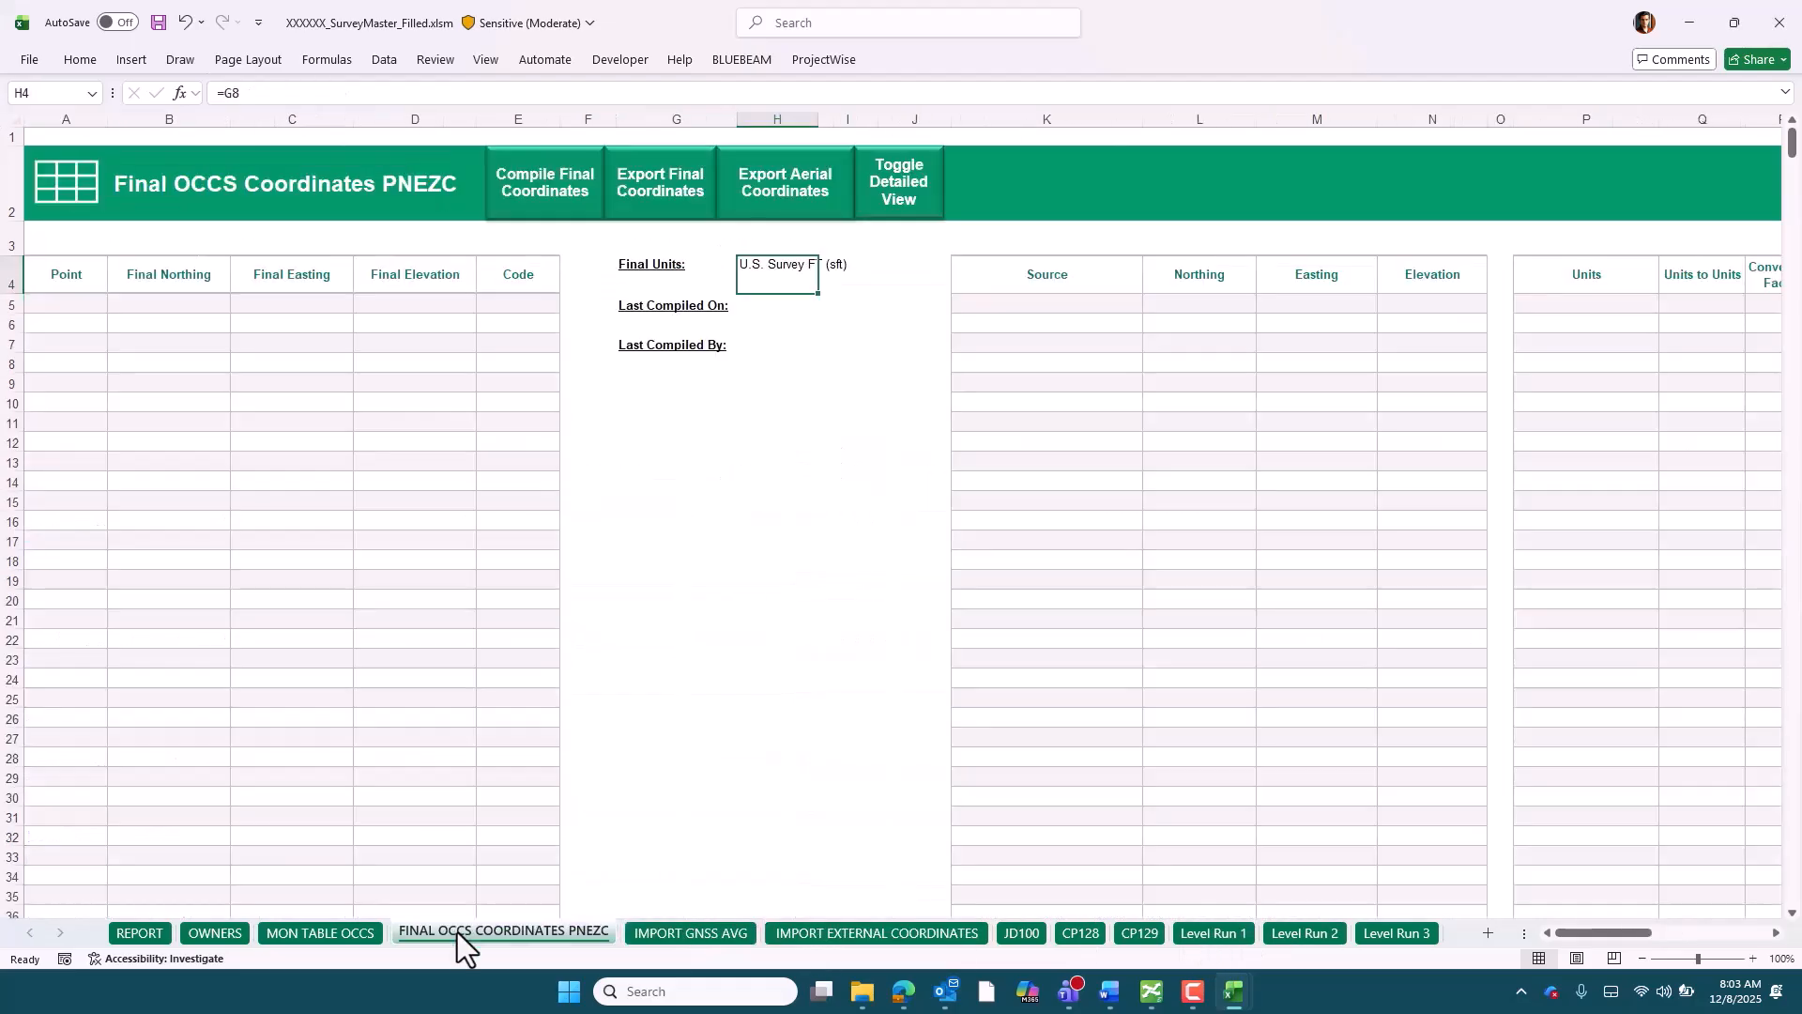
left_click(551, 201)
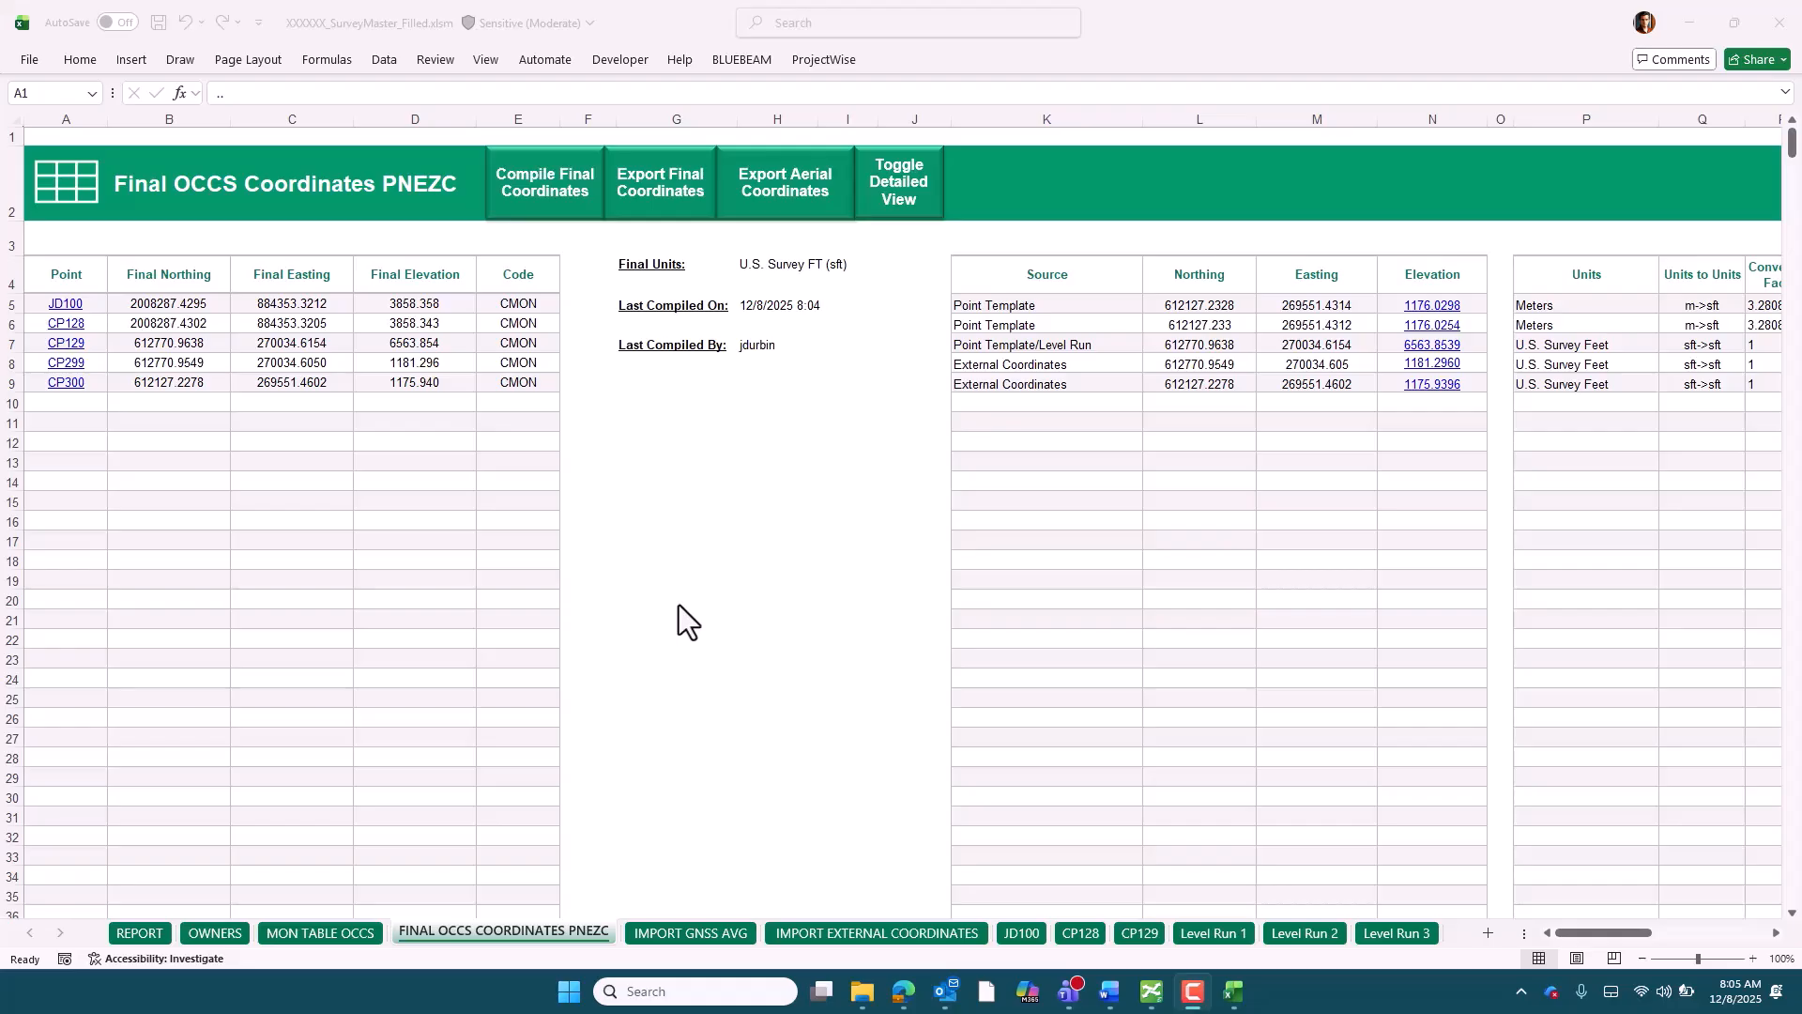
Follow the JD100 point link to review its coordinate analysis, and return to the final coordinates sheet
left_click(75, 308)
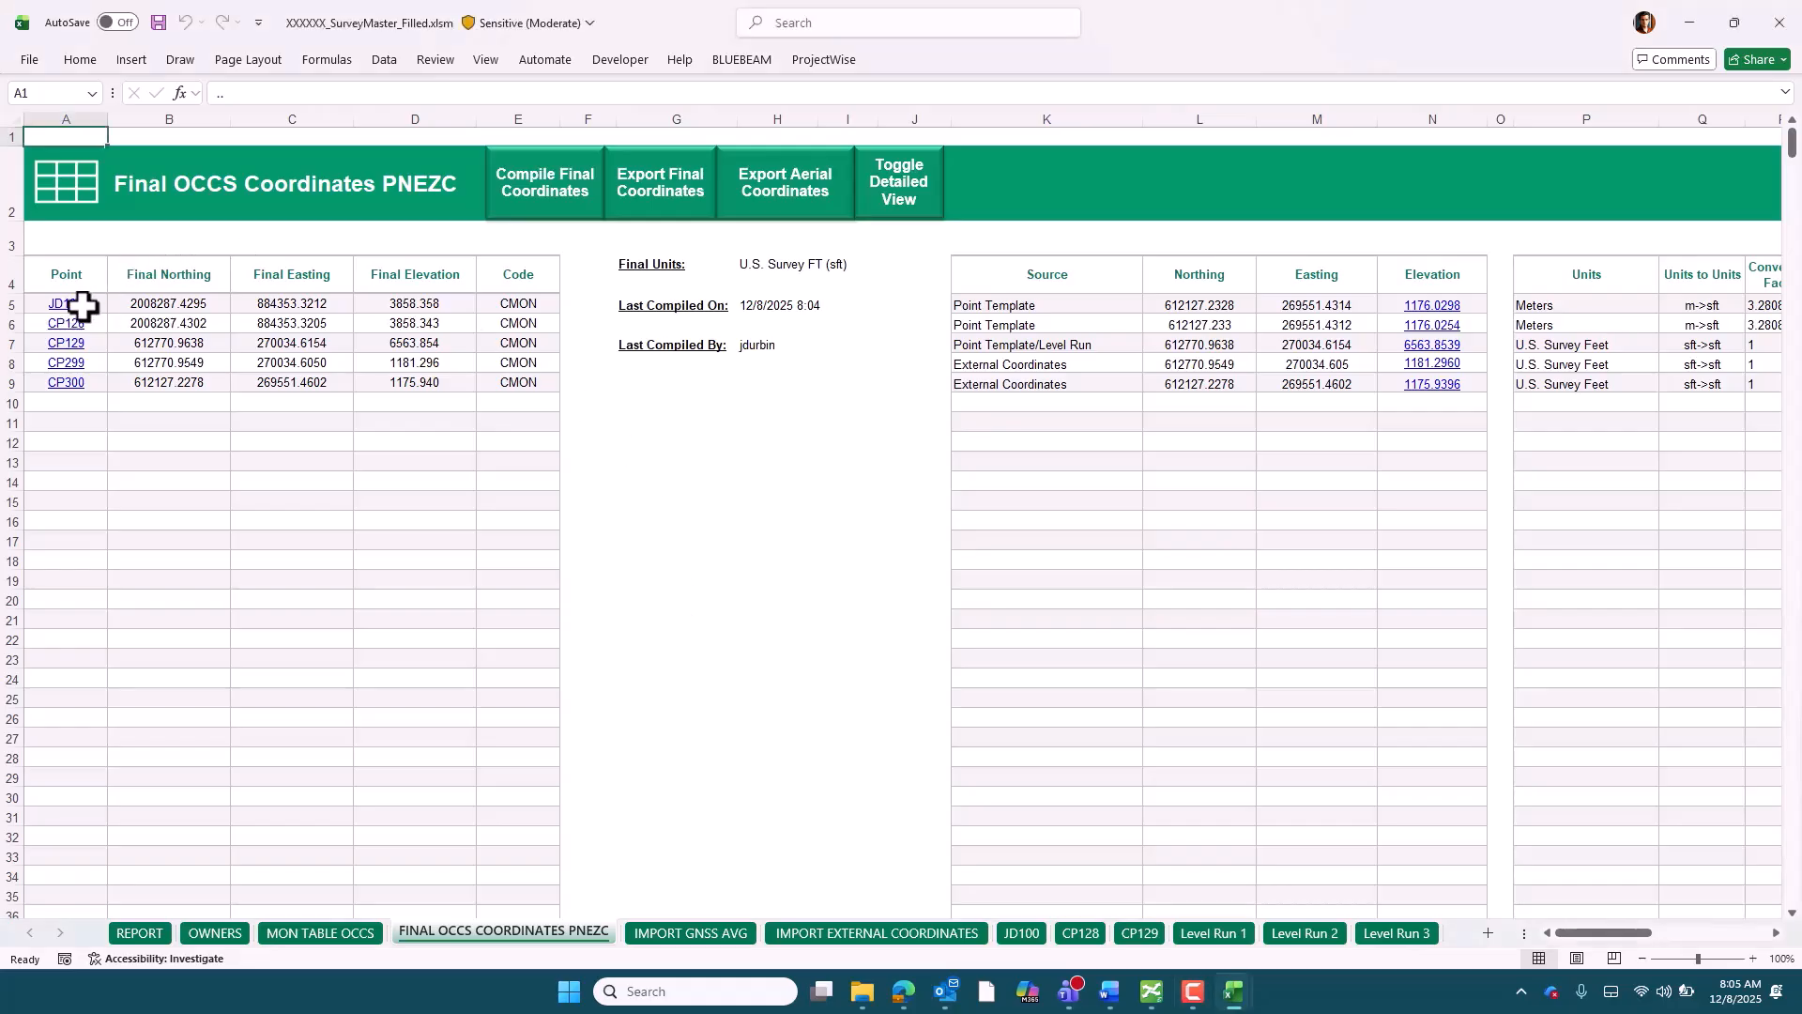
left_click(71, 308)
scroll(555, 555, "down", 5)
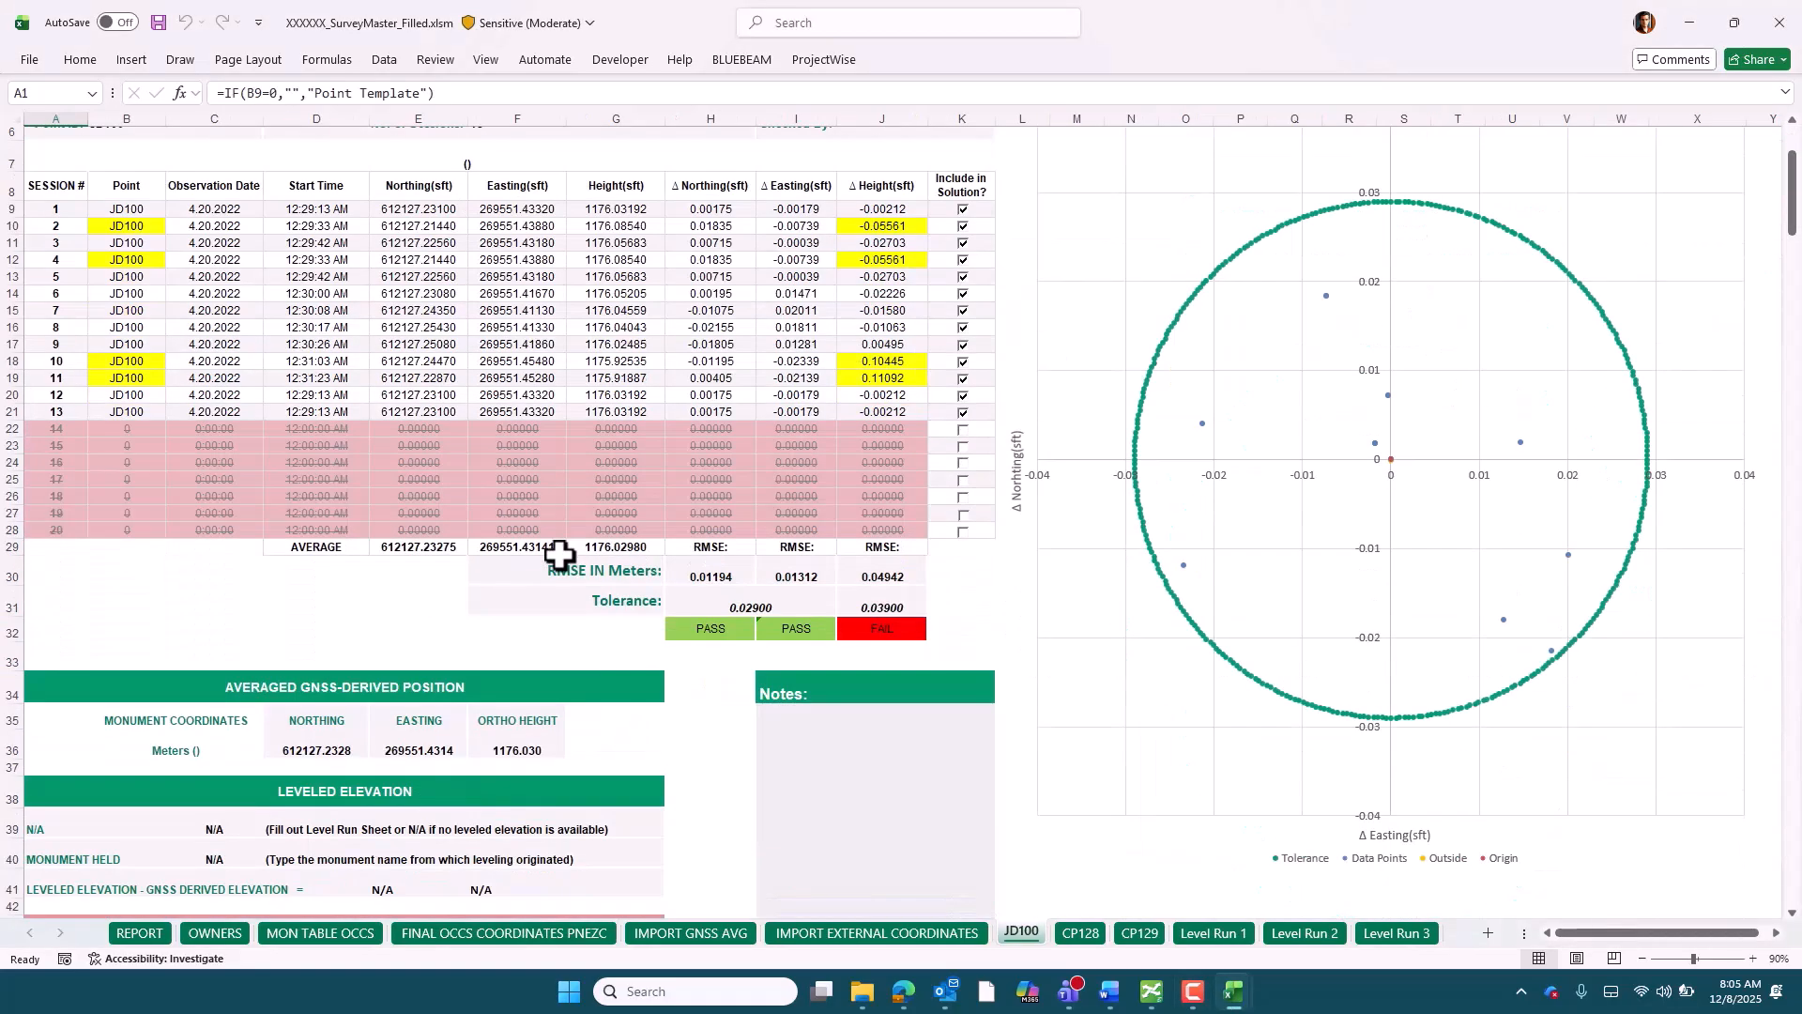
scroll(627, 591, "up", 5)
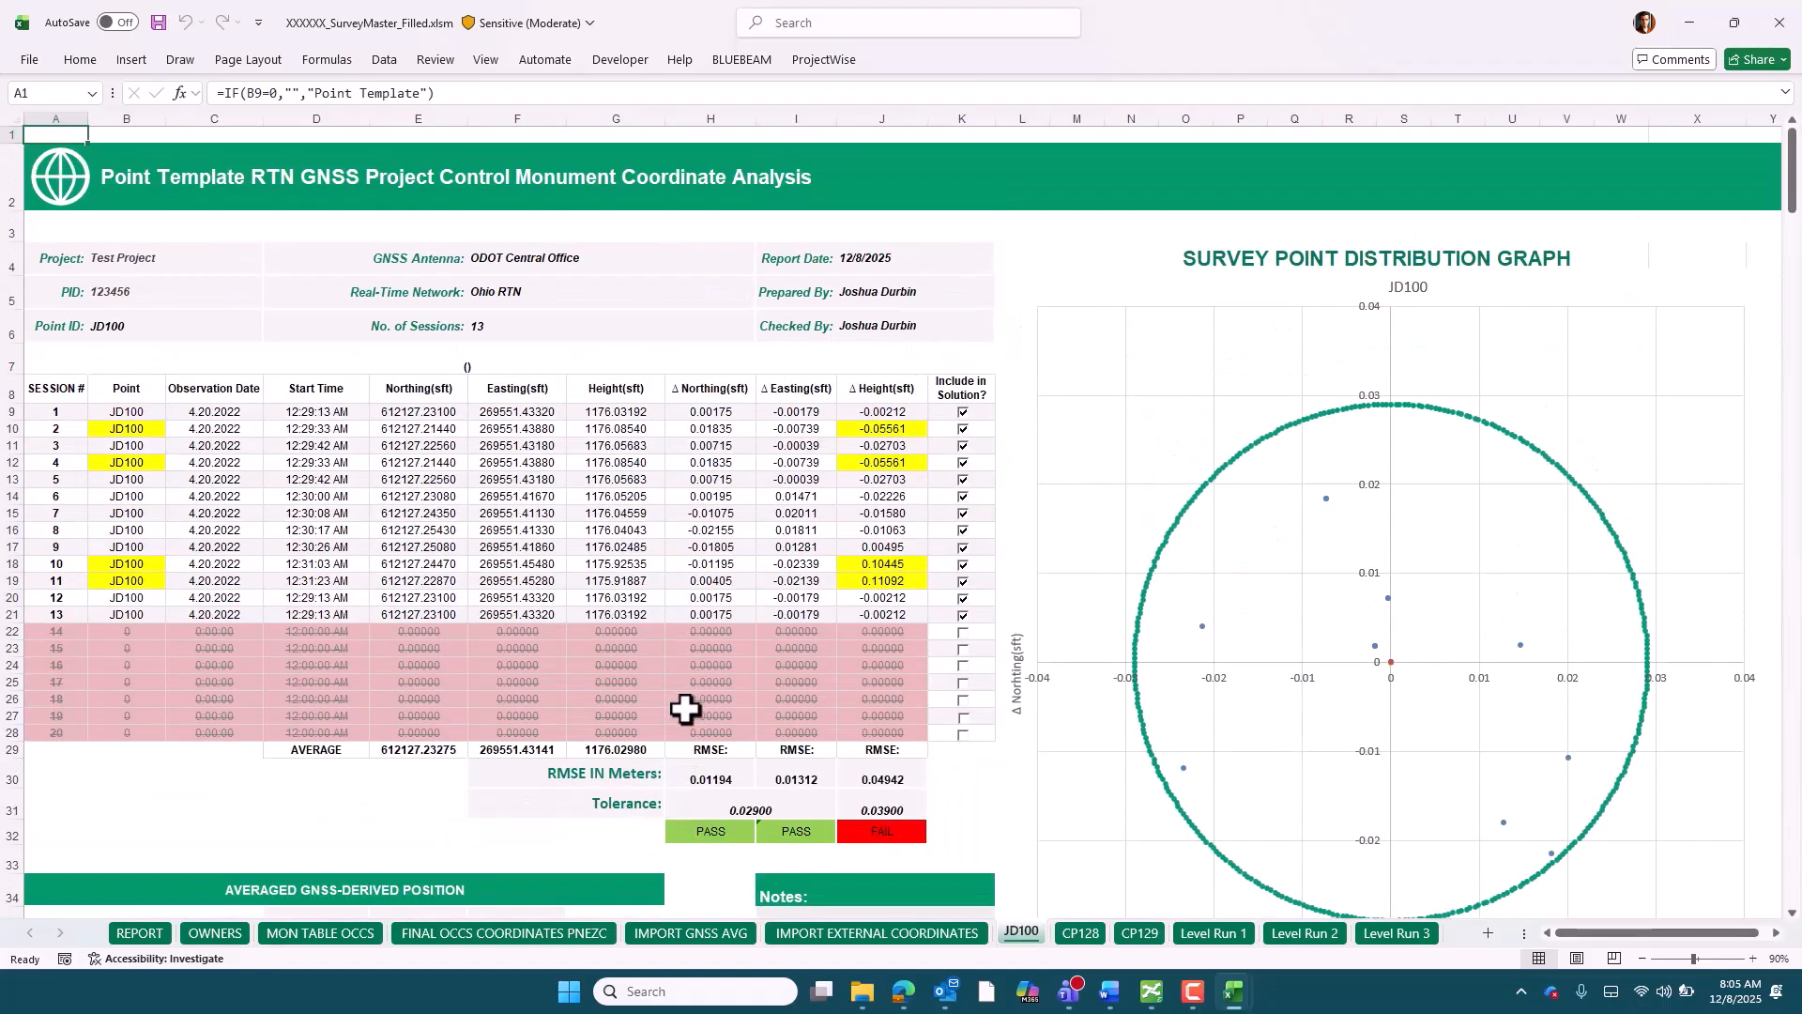
left_click(531, 933)
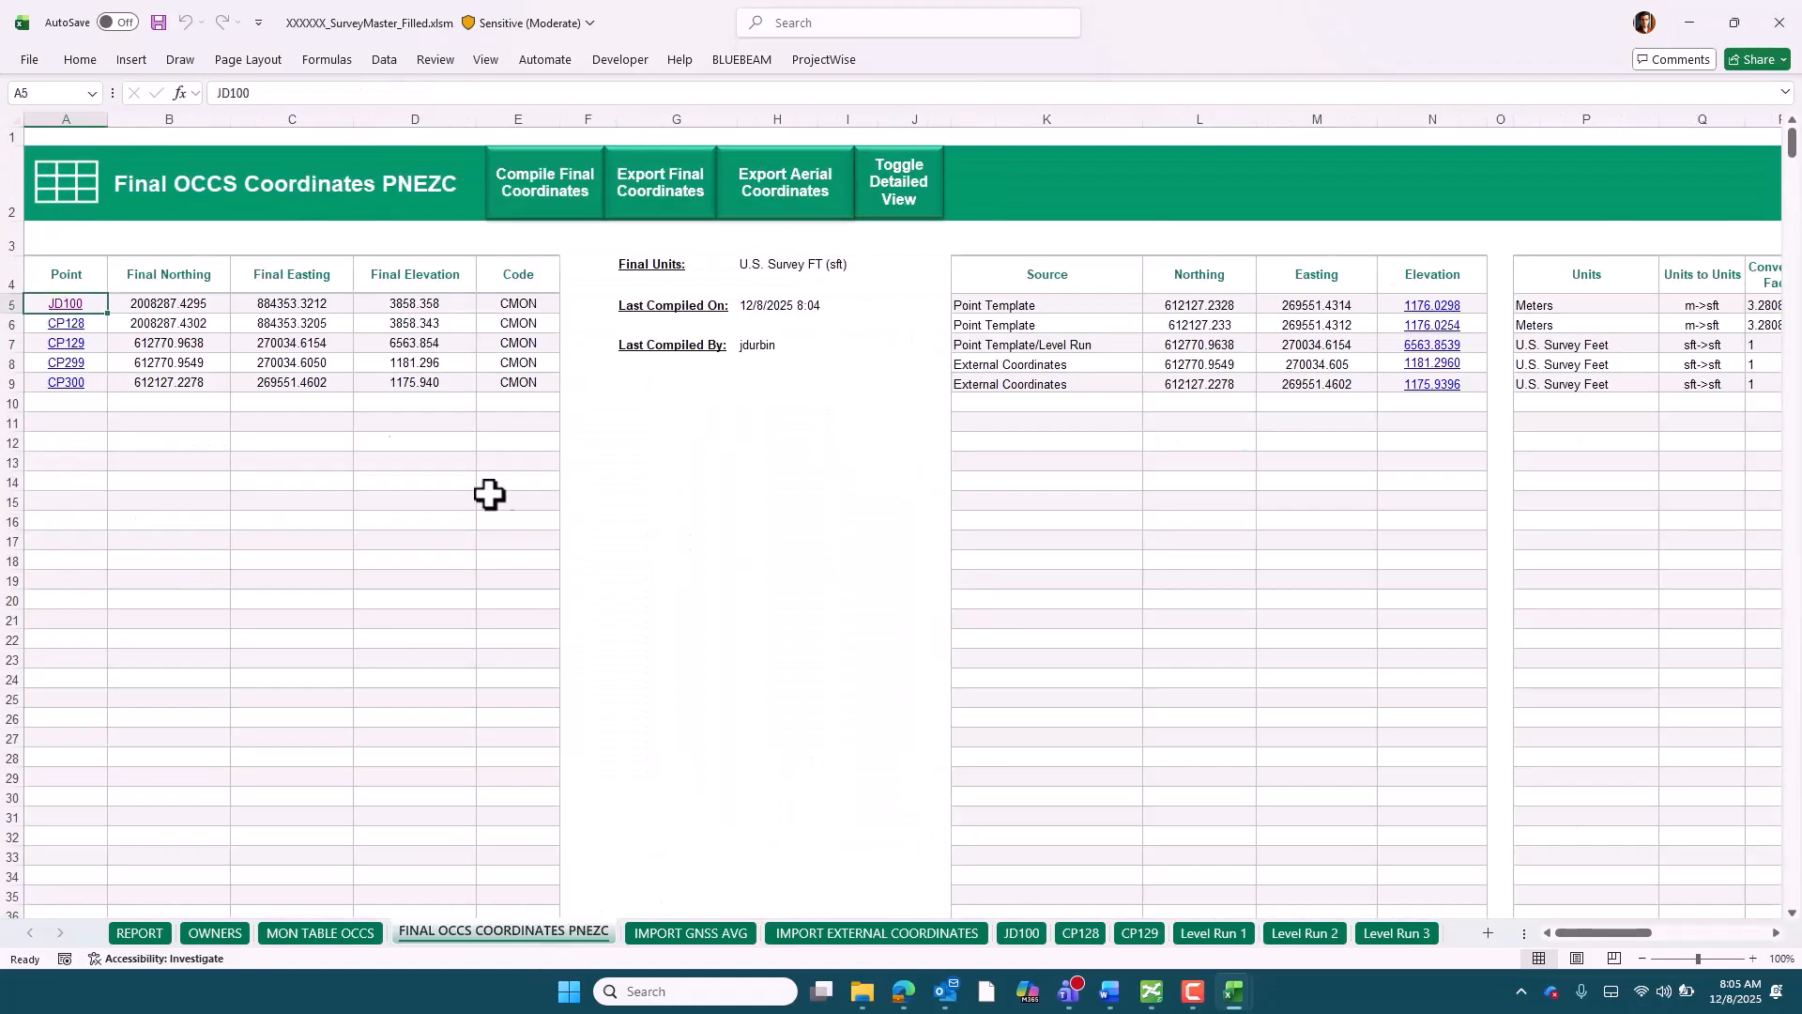
Follow the CP299 and CP129 point links to their source data, returning to the final coordinates sheet after each
left_click(75, 364)
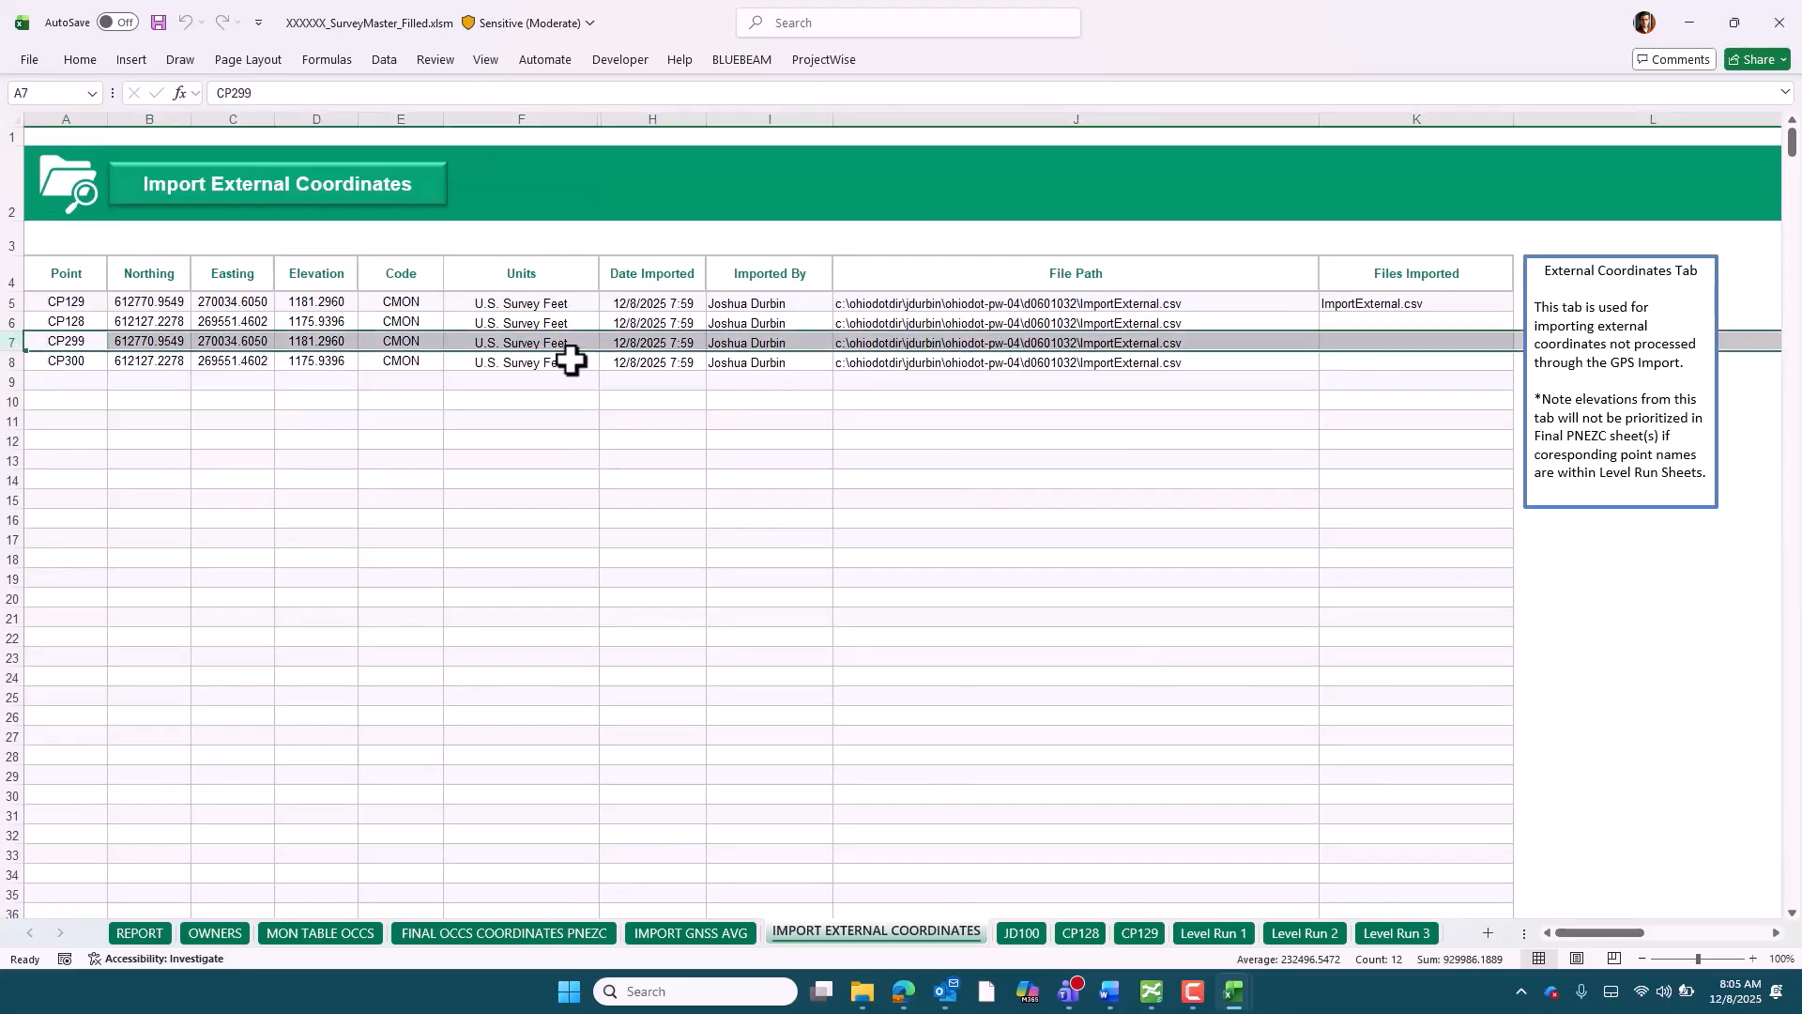
left_click(503, 933)
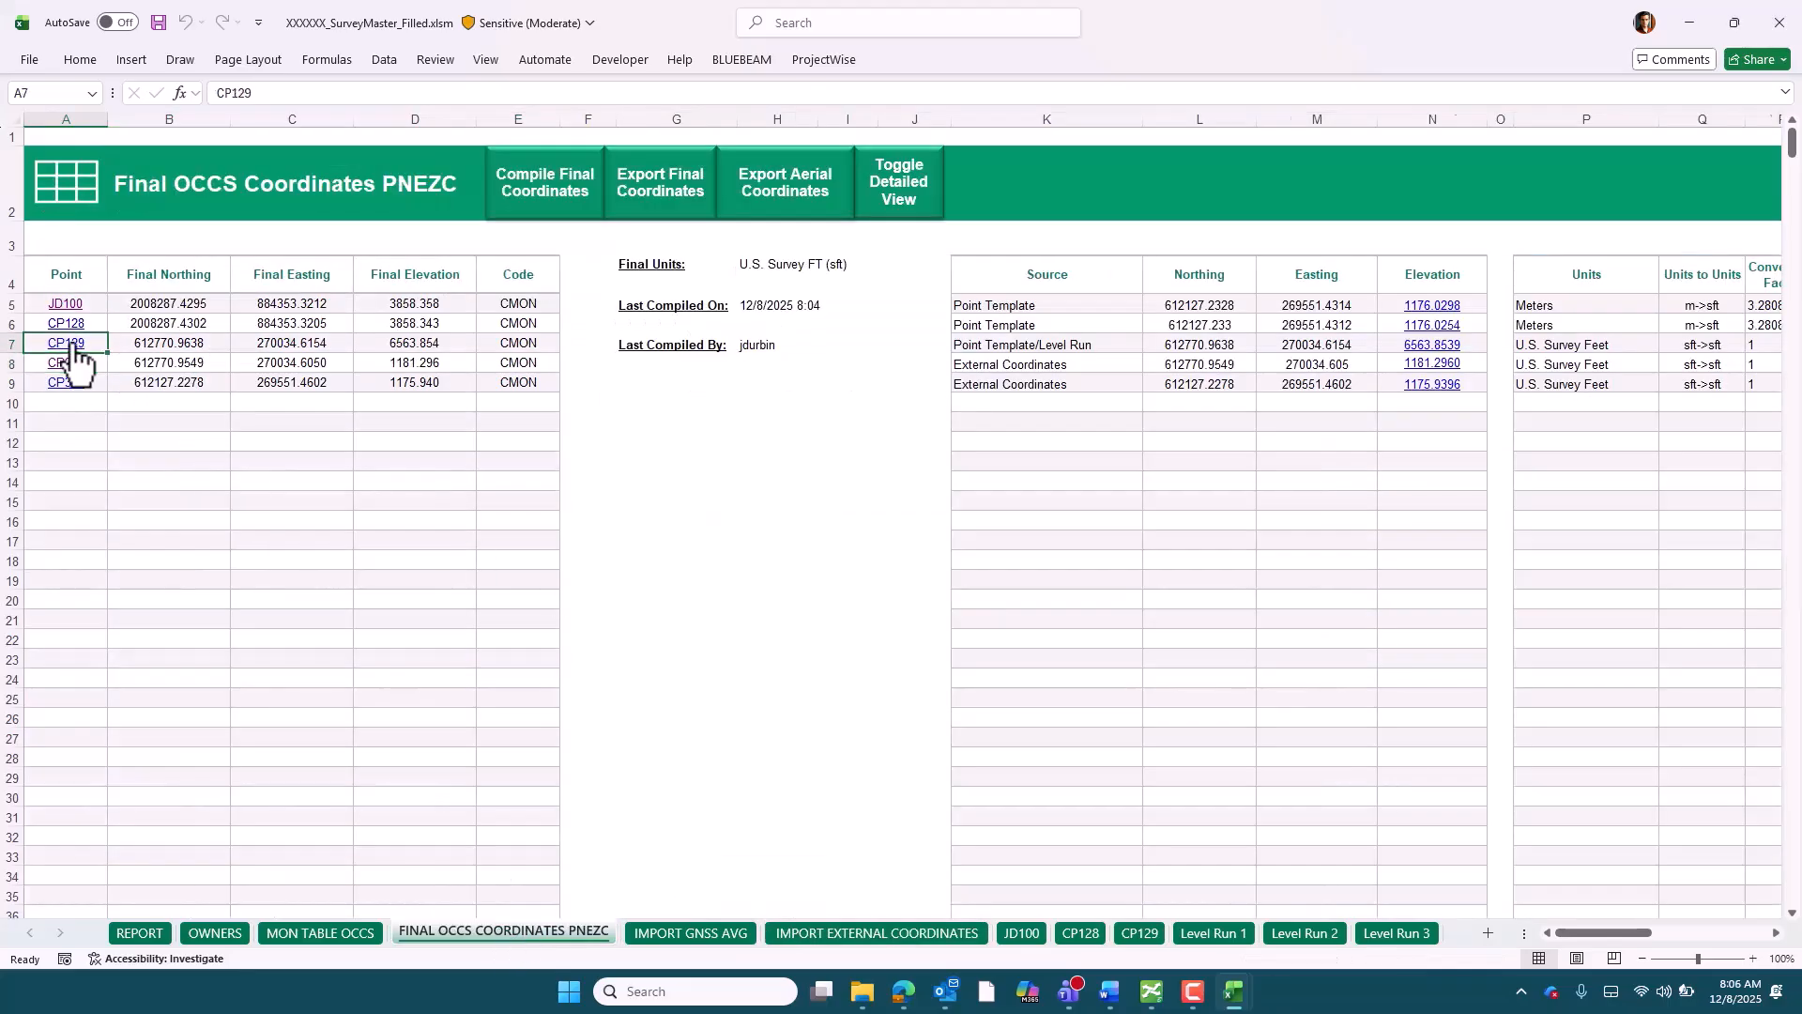
left_click(70, 343)
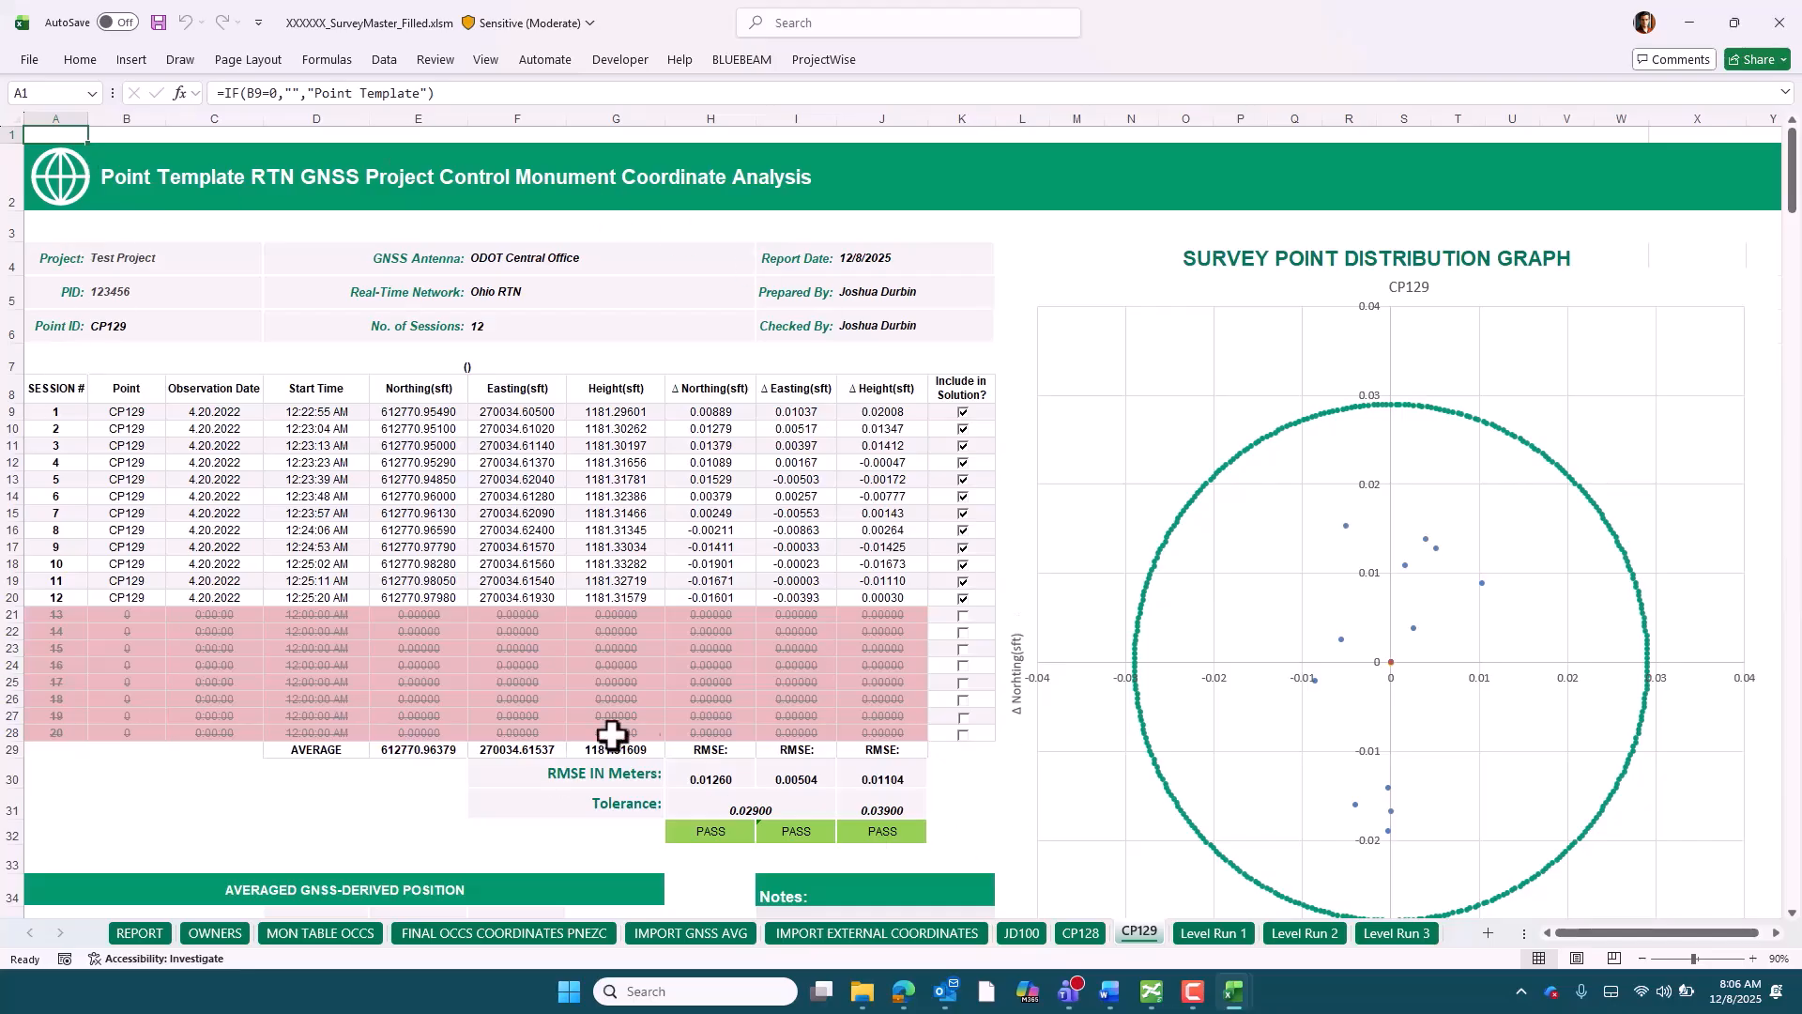
left_click(505, 933)
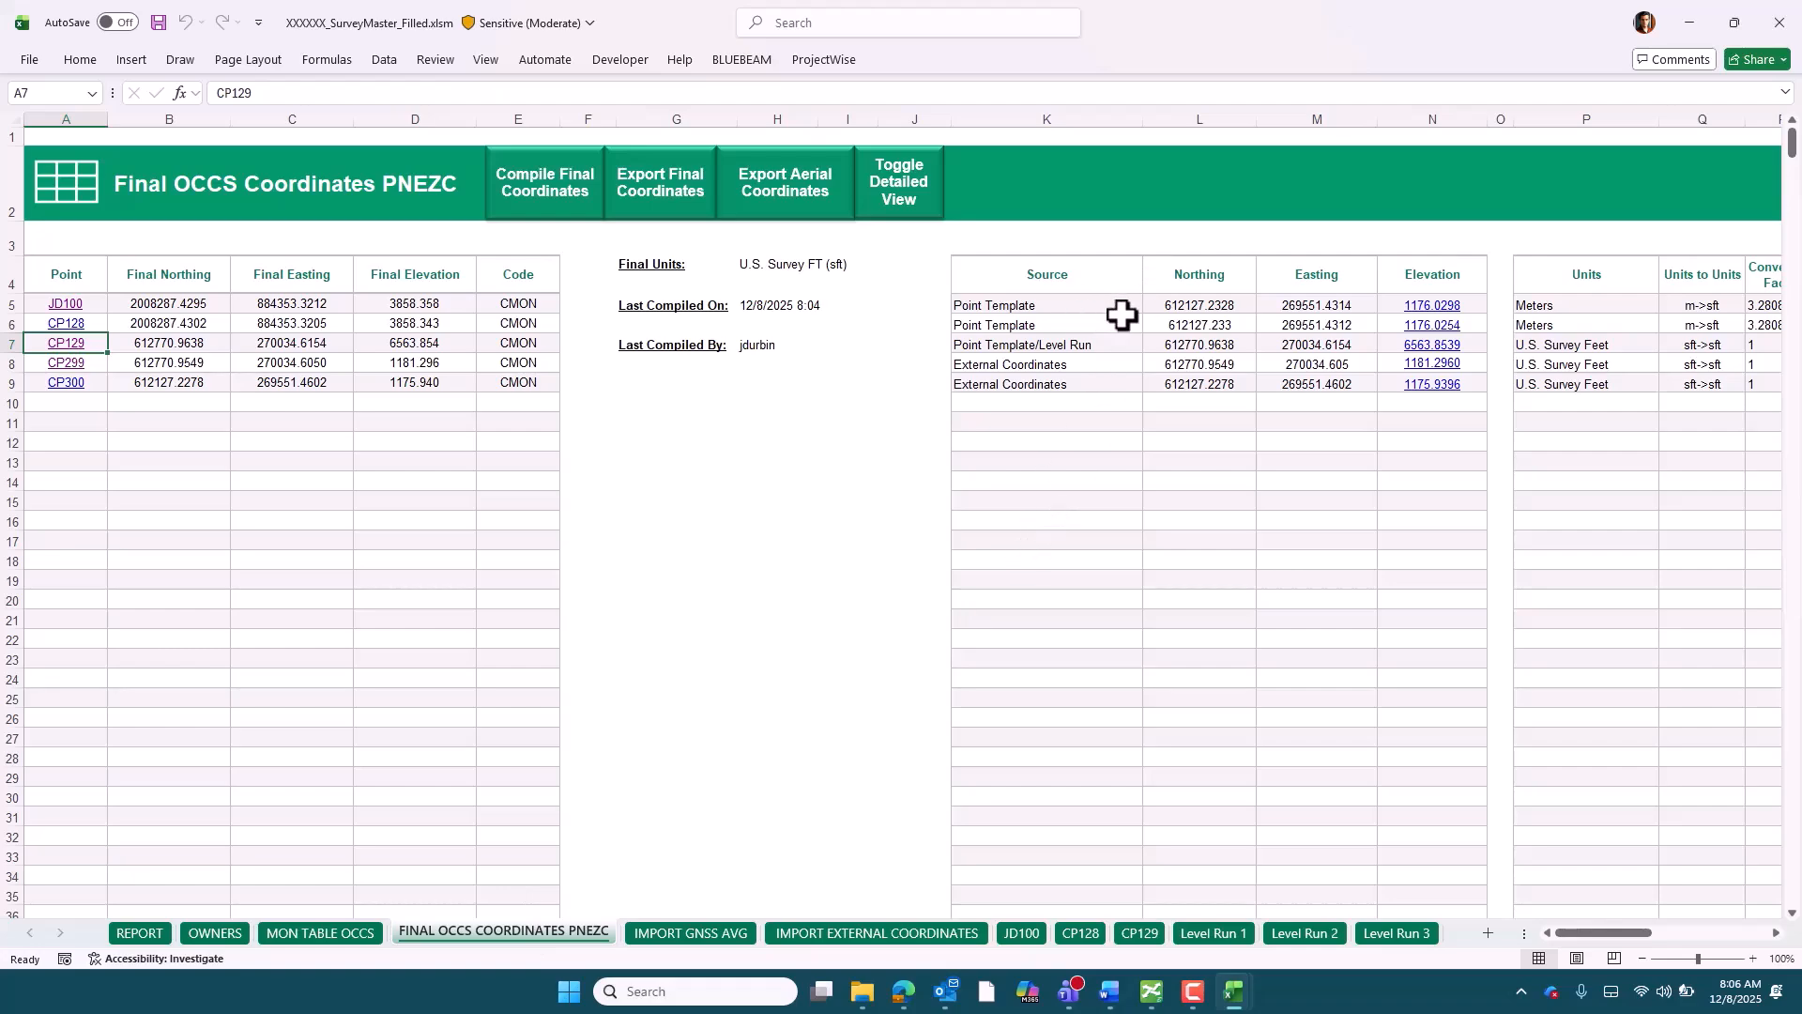
Toggle the detailed view off and on again, and examine the source, units and conversion factor columns
left_click(906, 214)
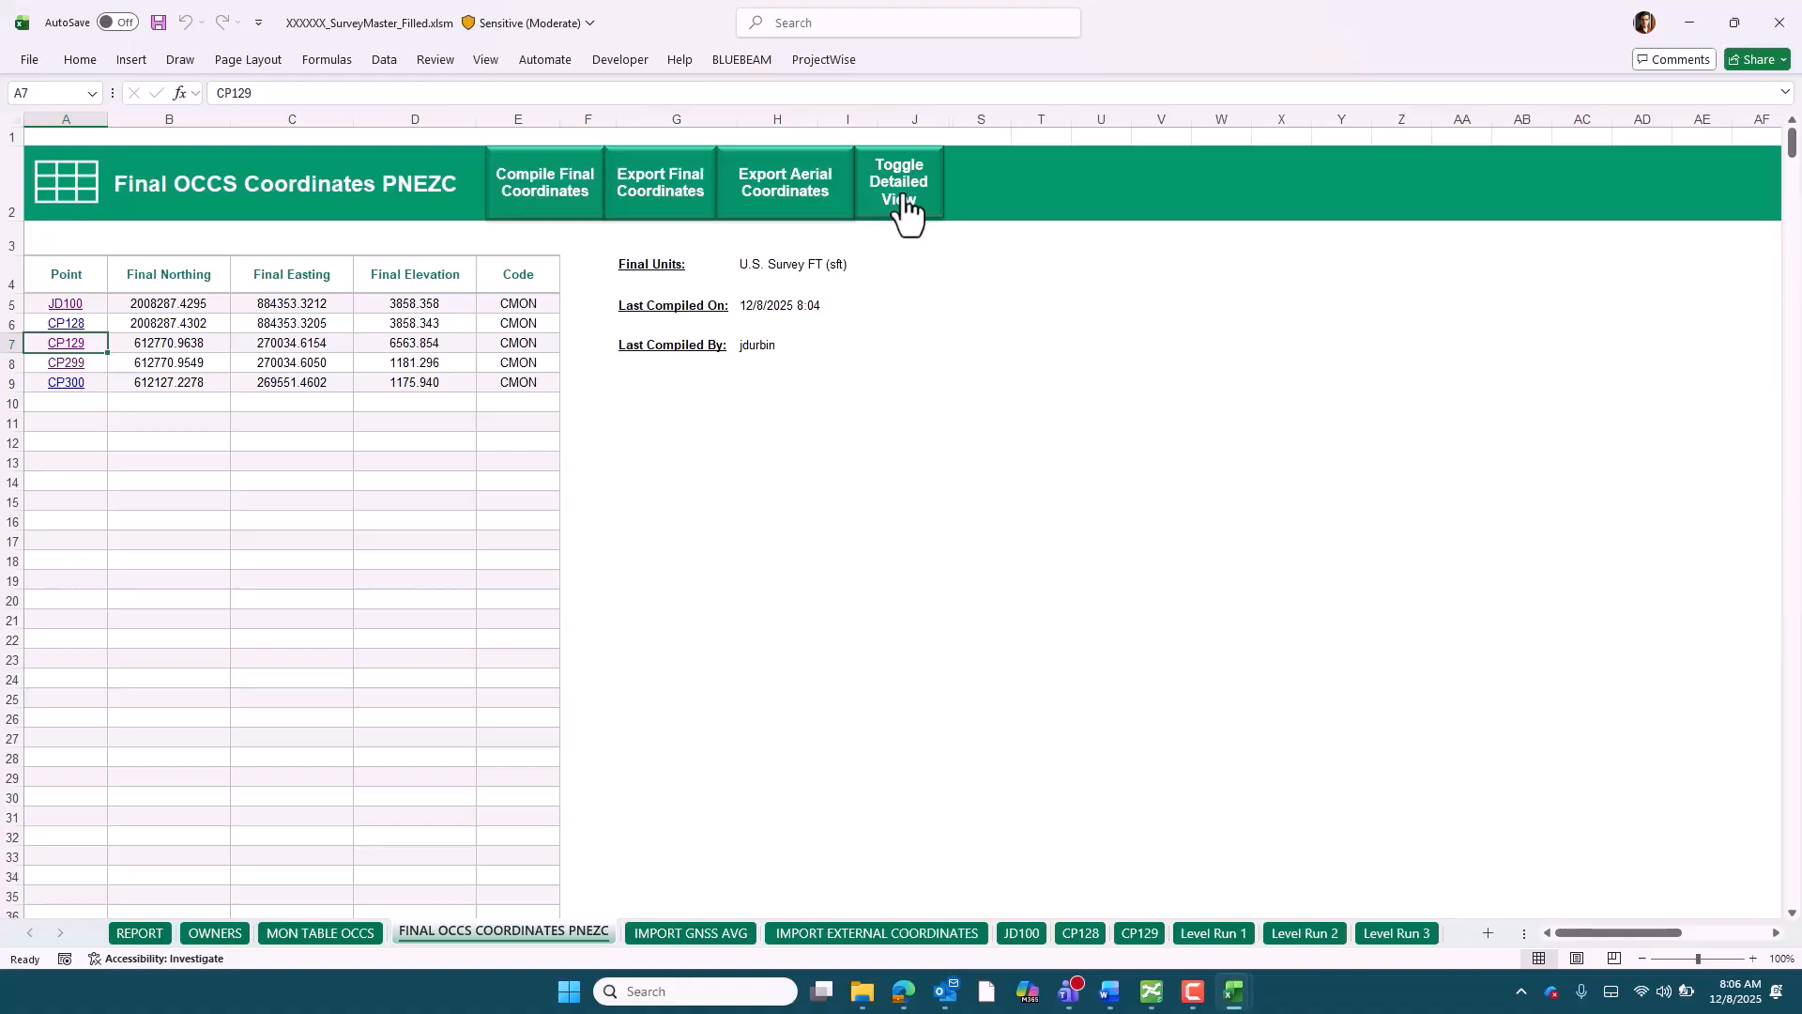
left_click(906, 214)
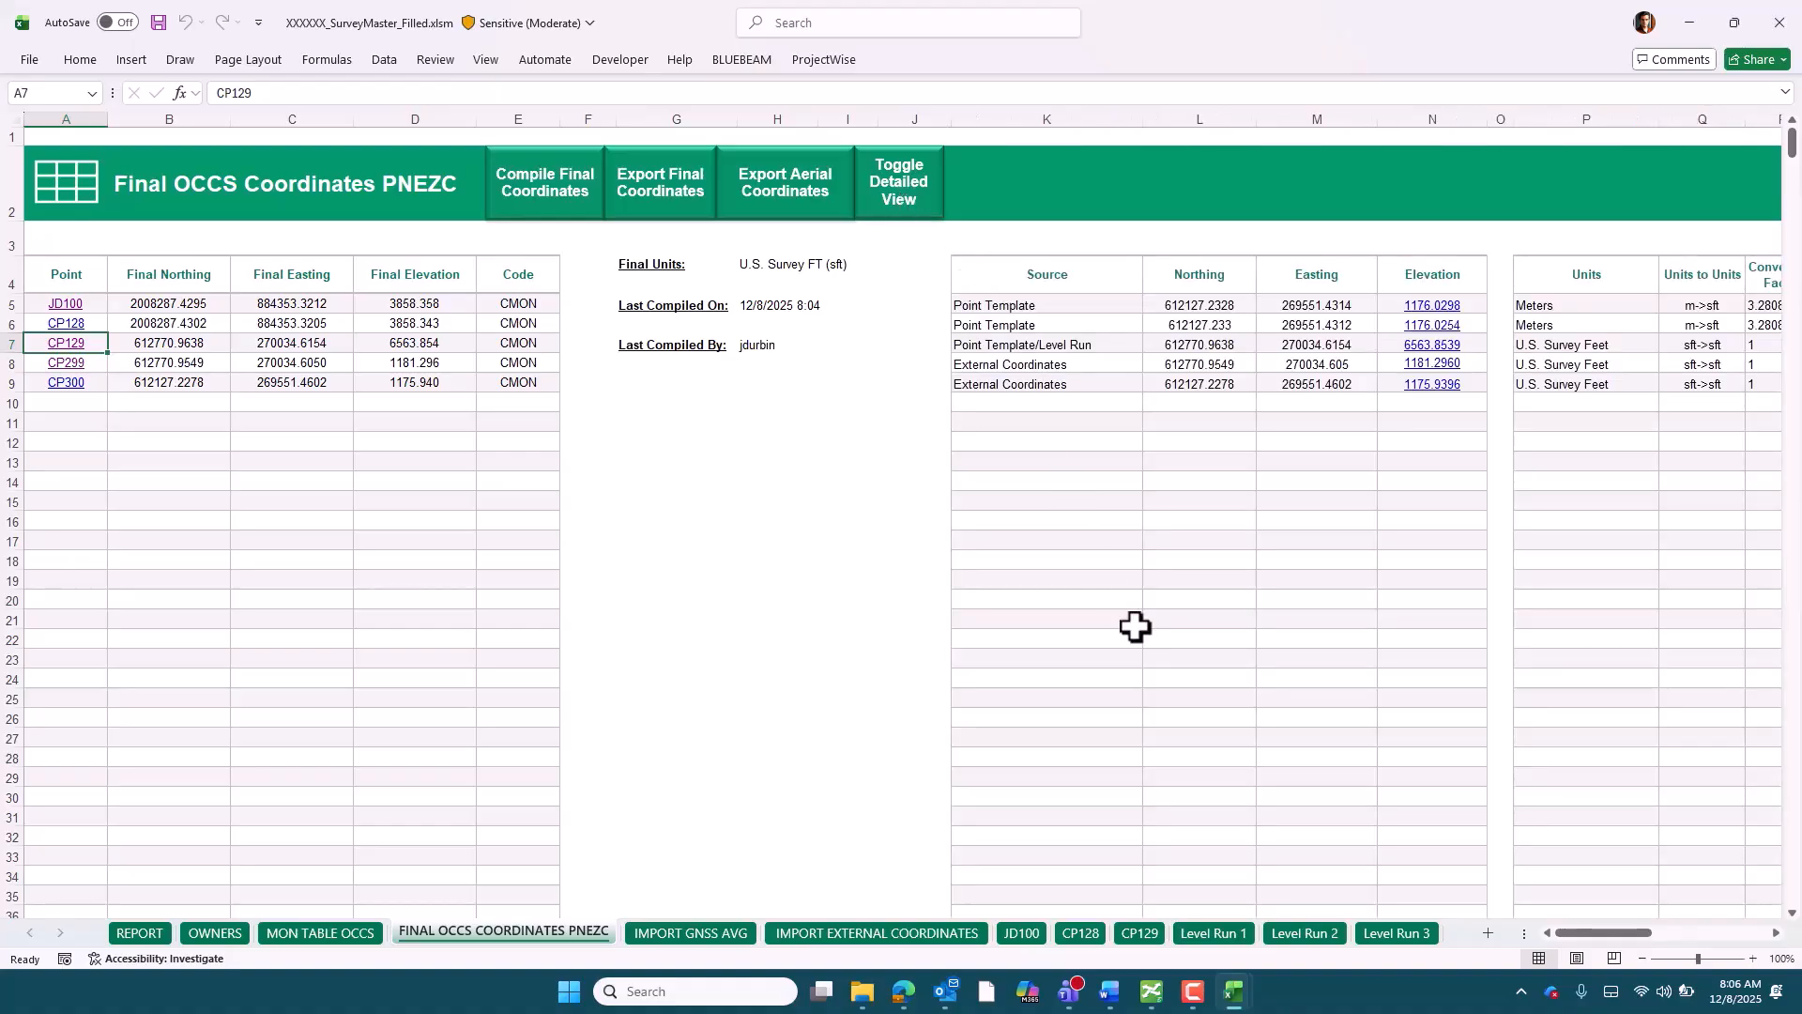
left_click_drag(1566, 934, 1582, 939)
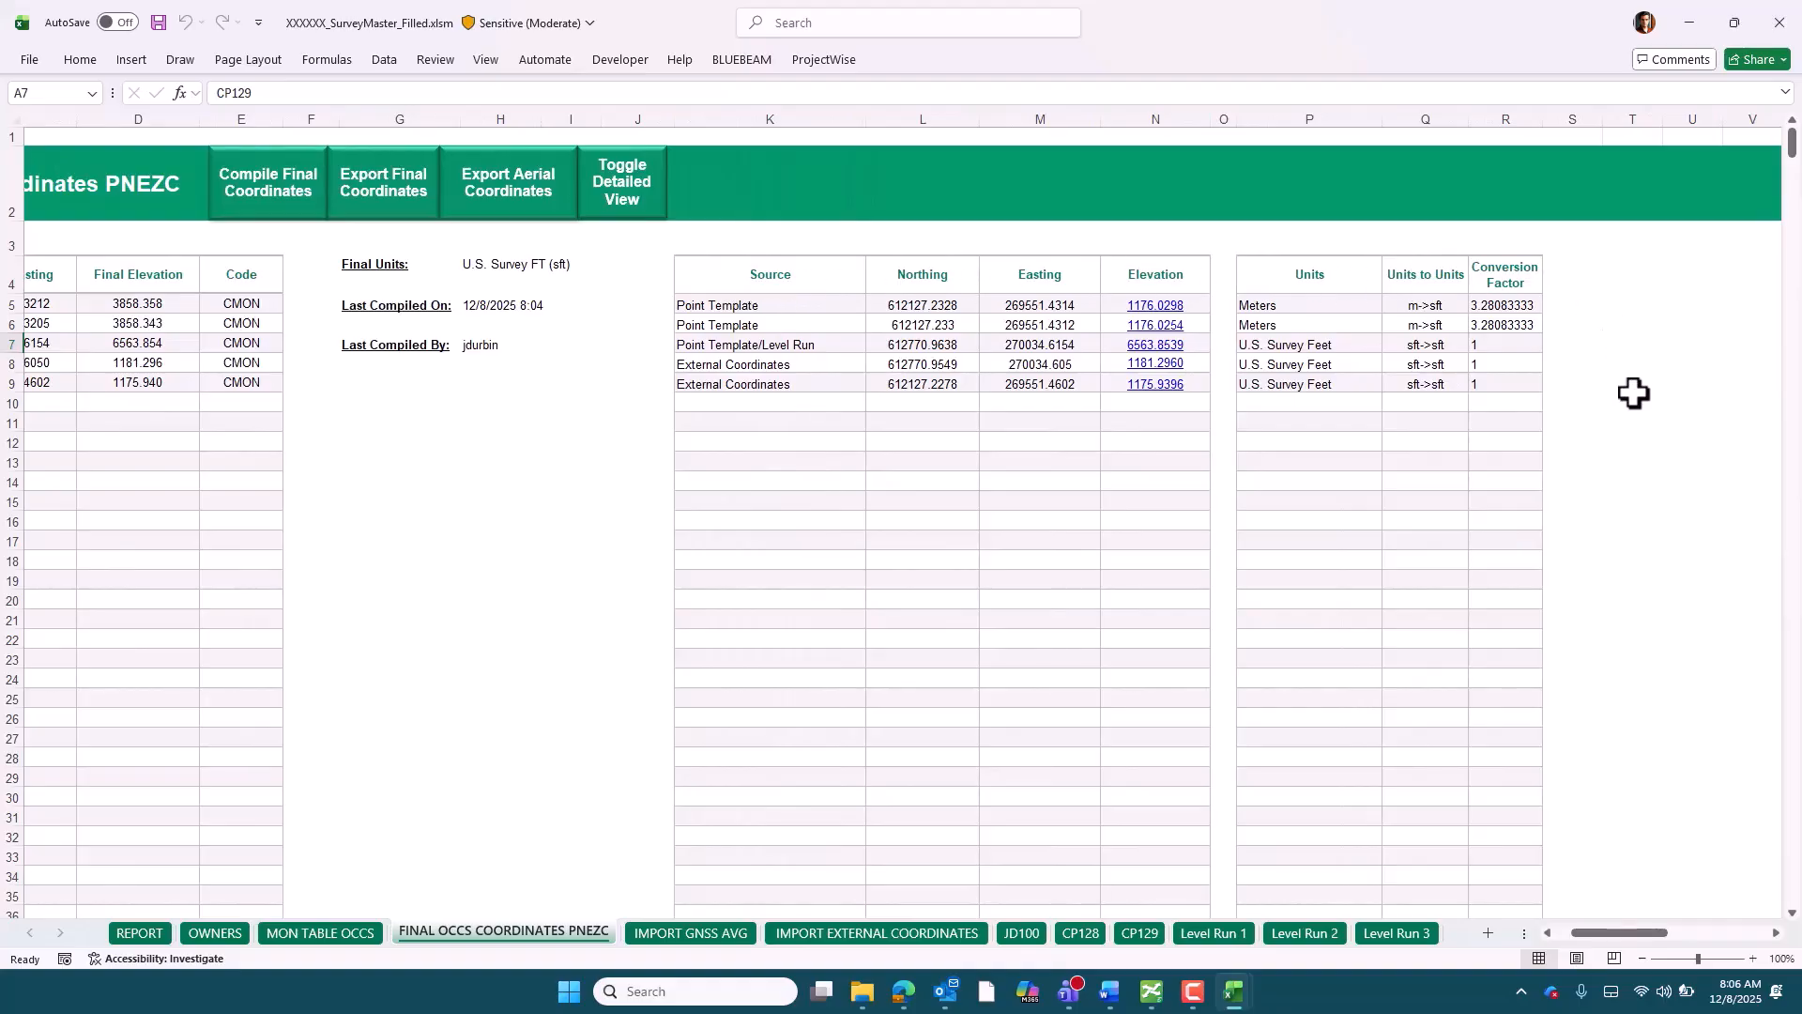
Open the aerial coordinates export options to review the available file types, and close them without exporting
left_click_drag(1601, 934, 1585, 934)
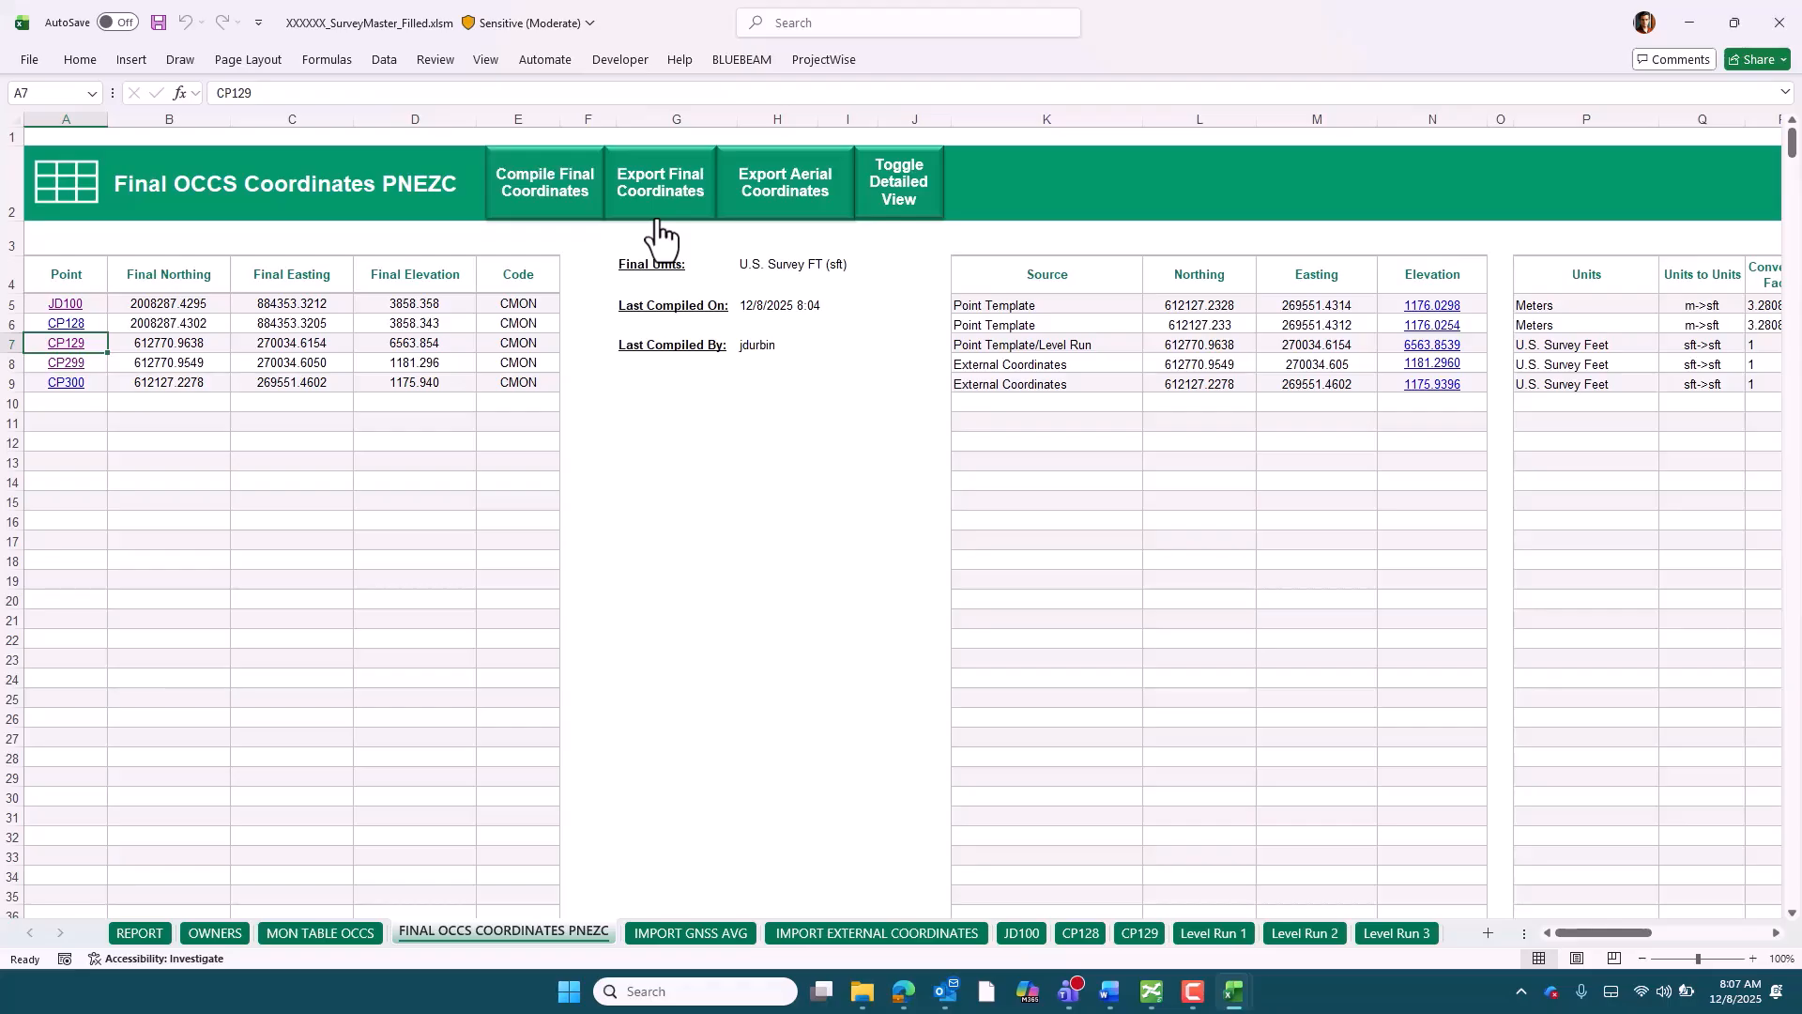
left_click(787, 226)
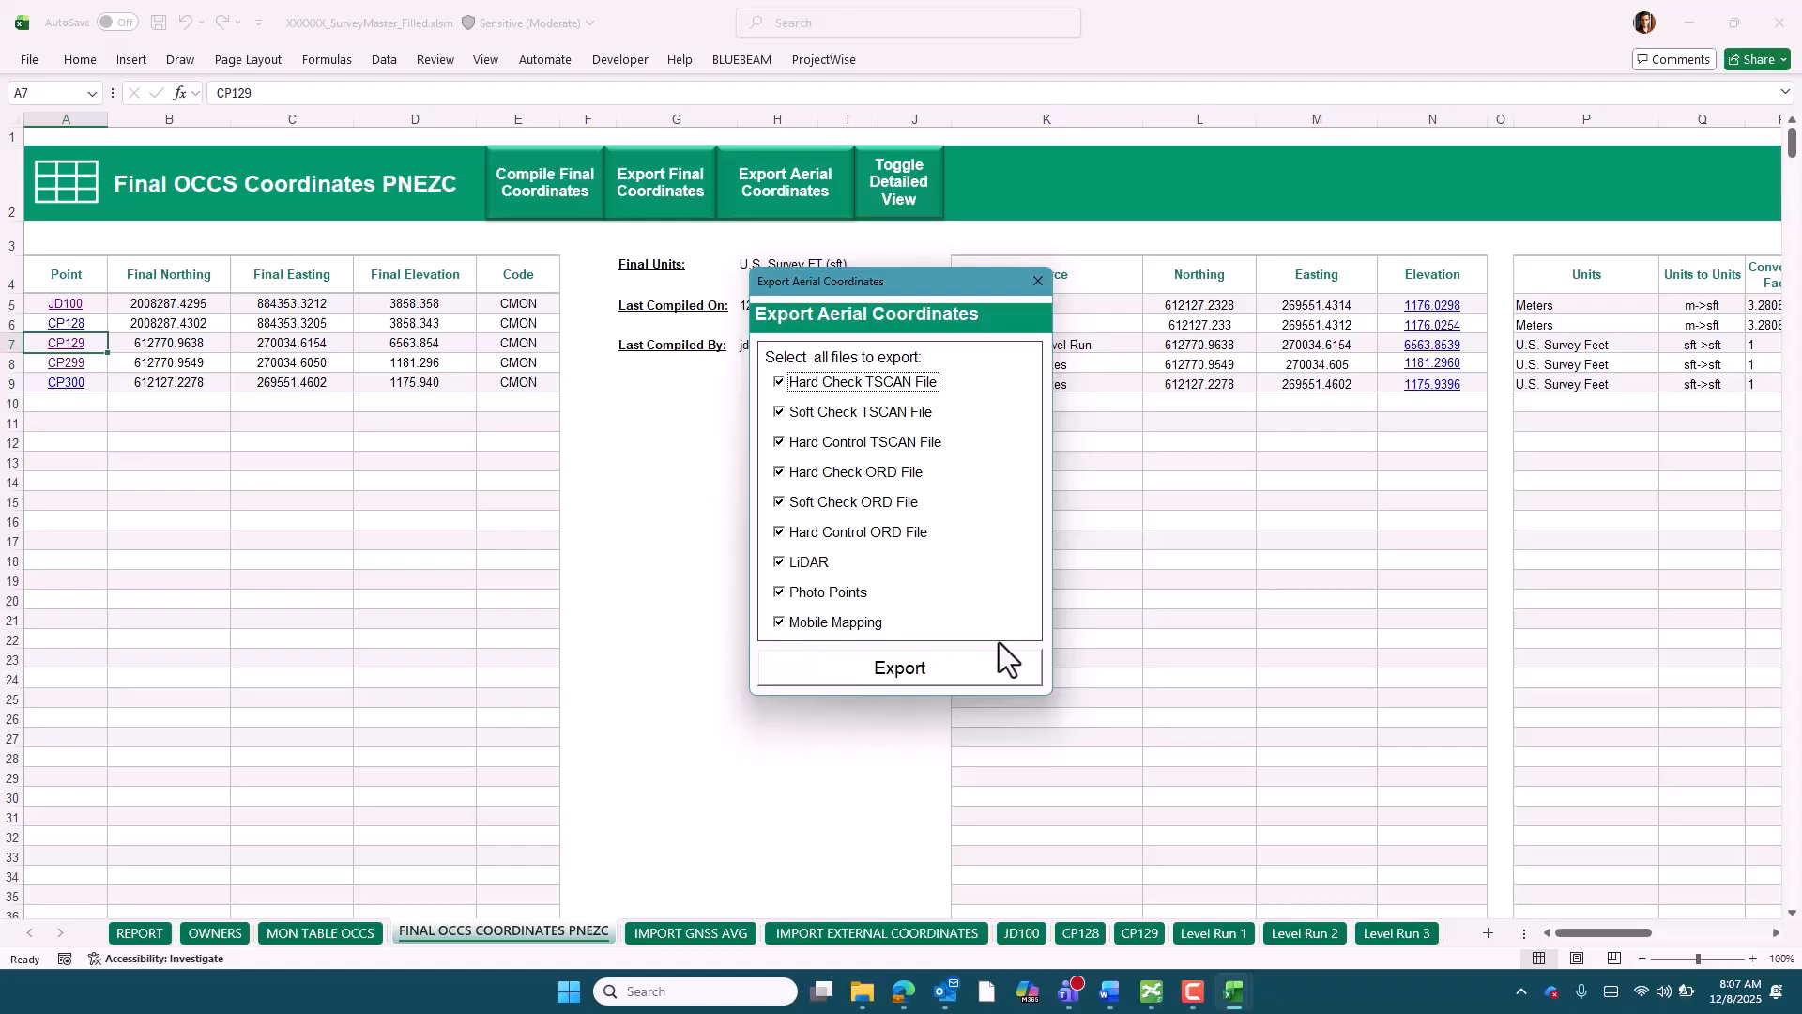
left_click(1039, 291)
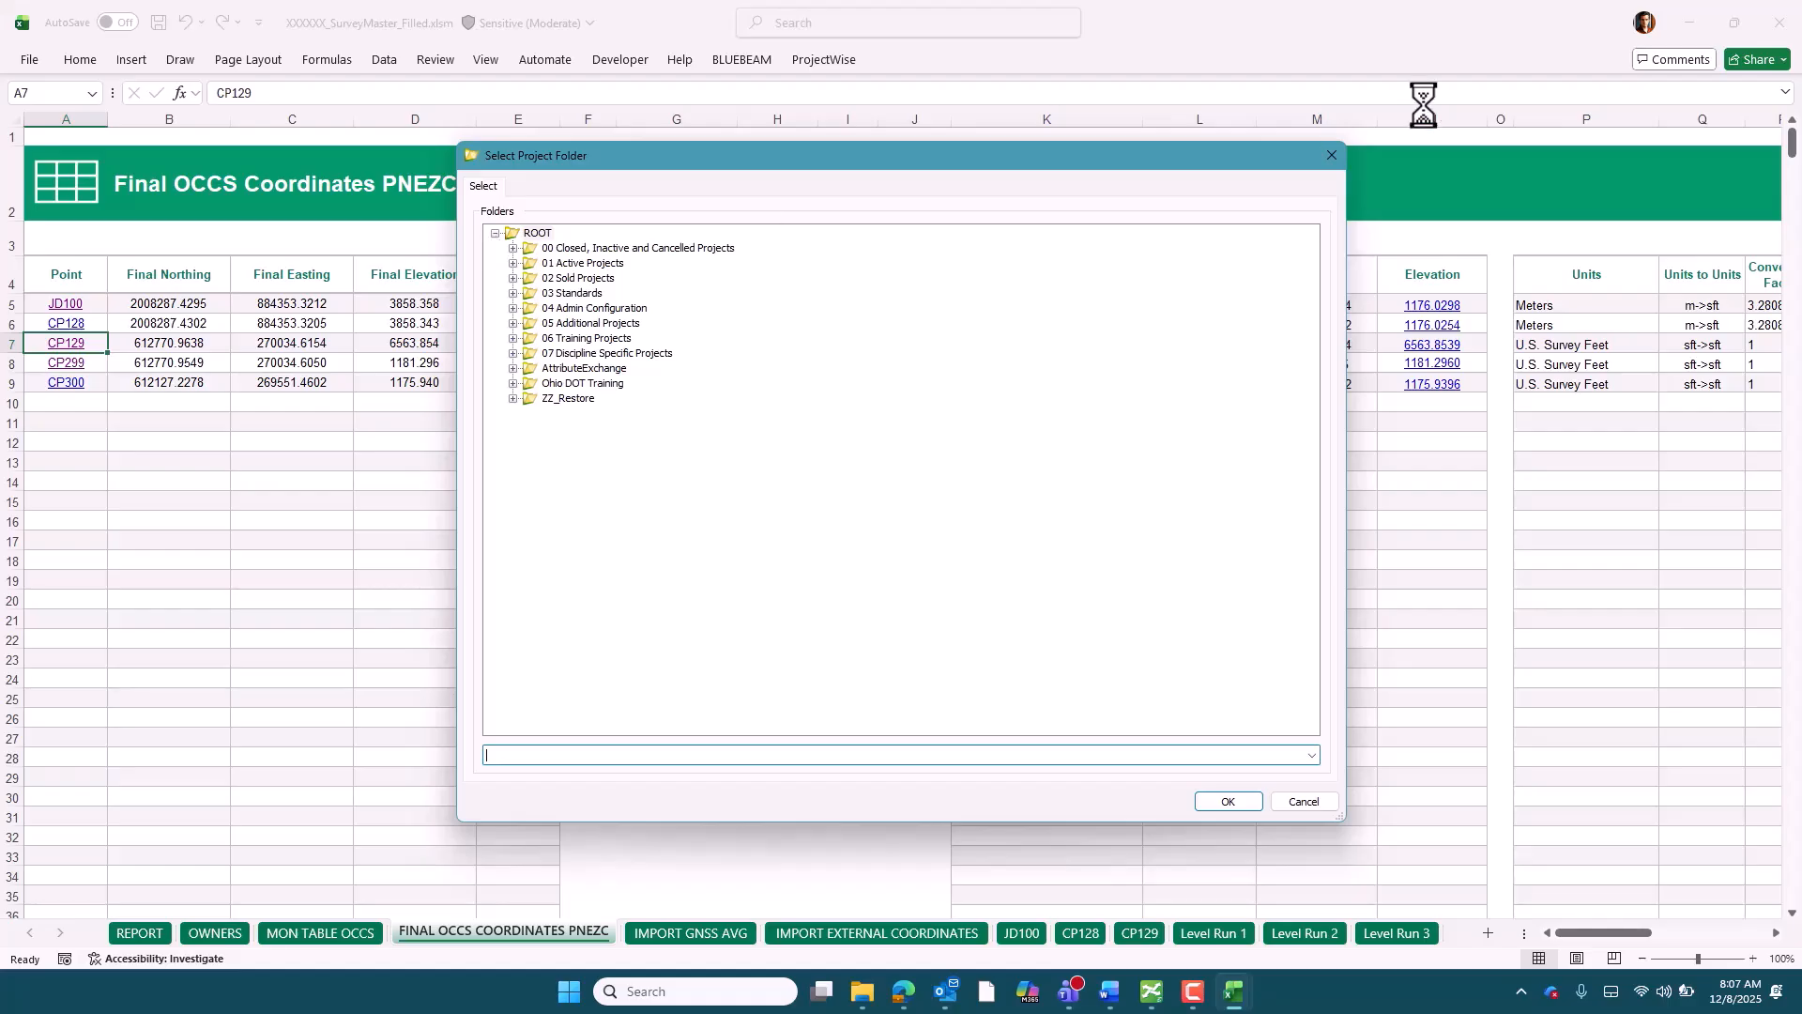
Export the final coordinates as a CSV file to the Downloads folder, dismissing the project folder selection
left_click(1332, 155)
scroll(52, 223, "up", 2)
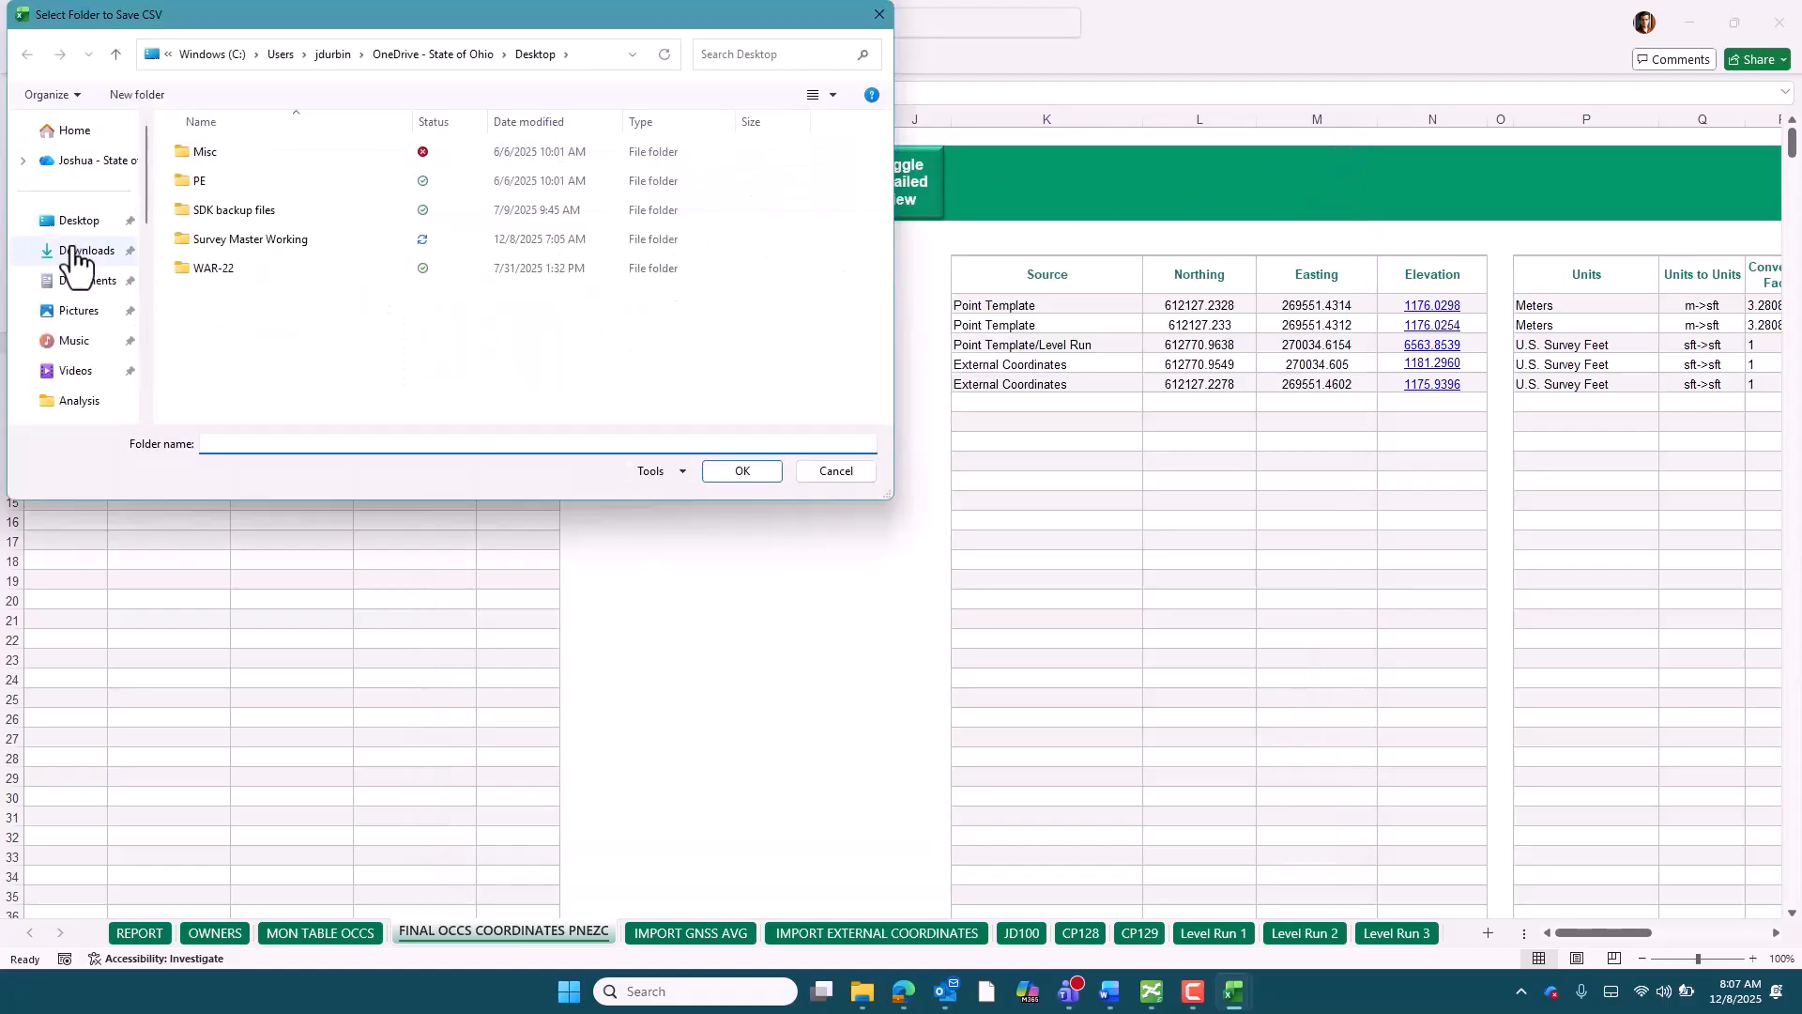
left_click(80, 251)
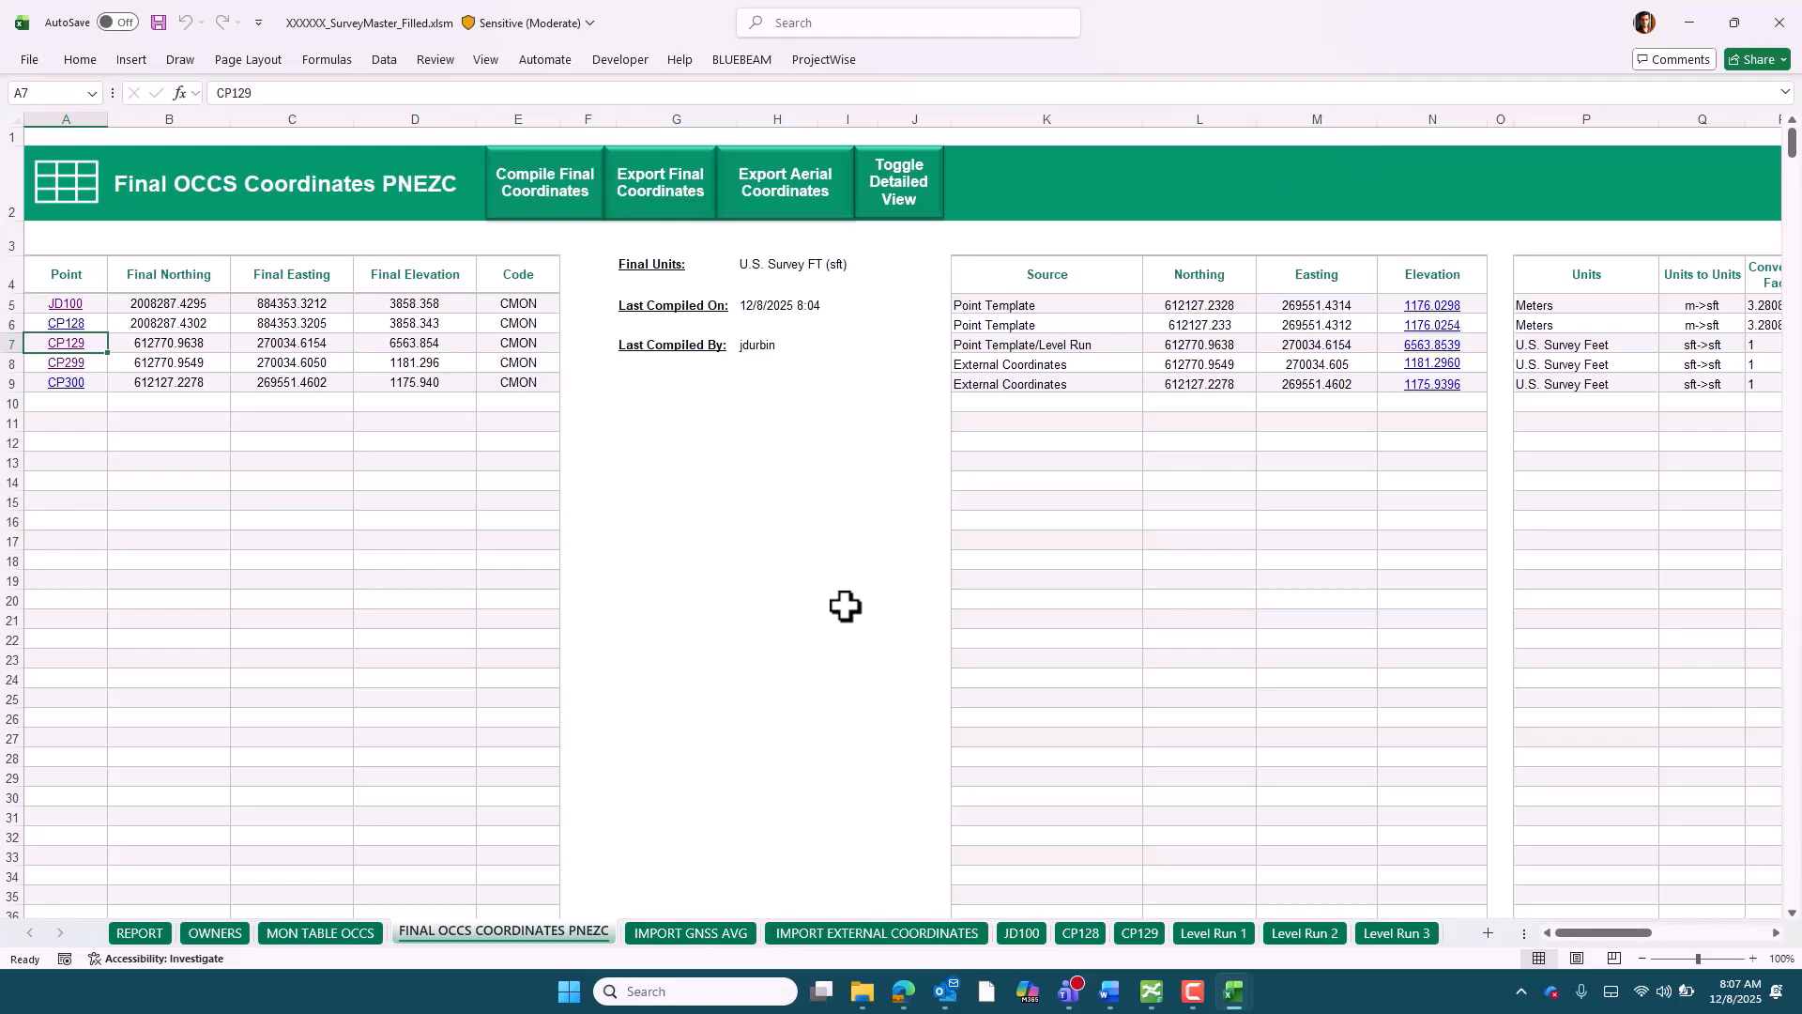
Switch to File Explorer and open the exported 123456_Final_OCCS_Coordinates_PNEZC.csv from the Downloads folder
left_click(863, 992)
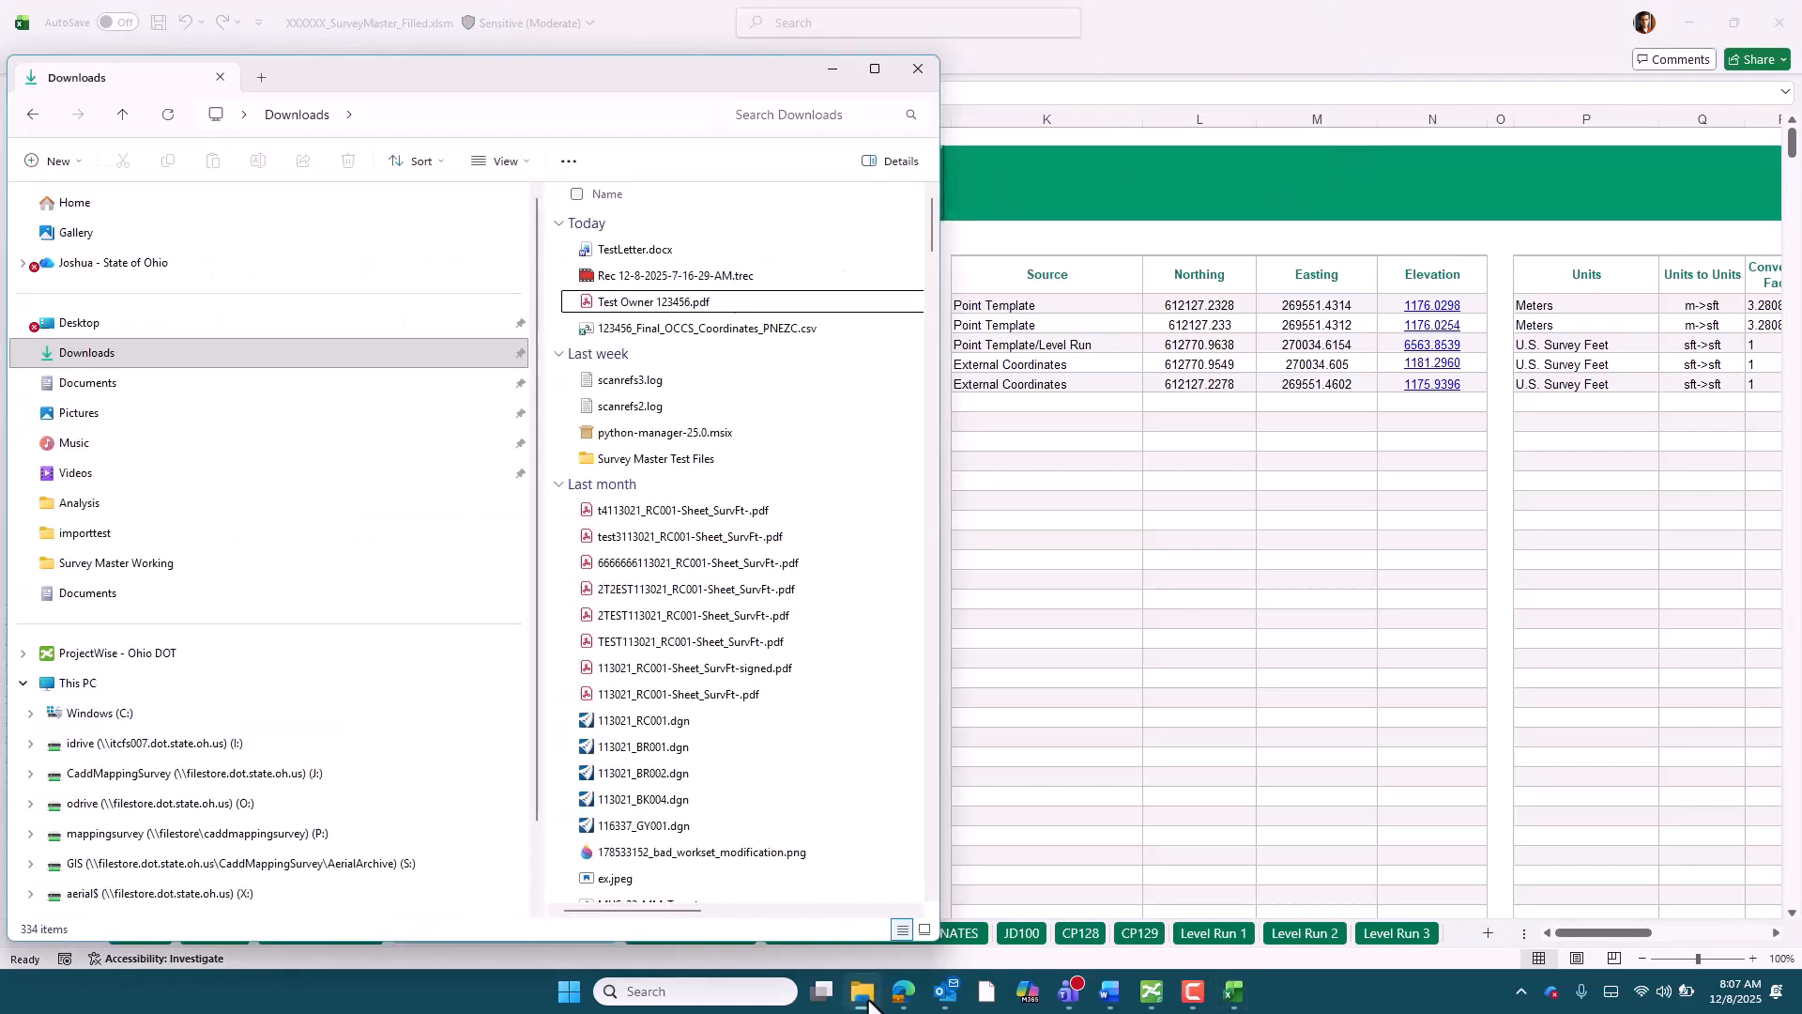
left_click(728, 328)
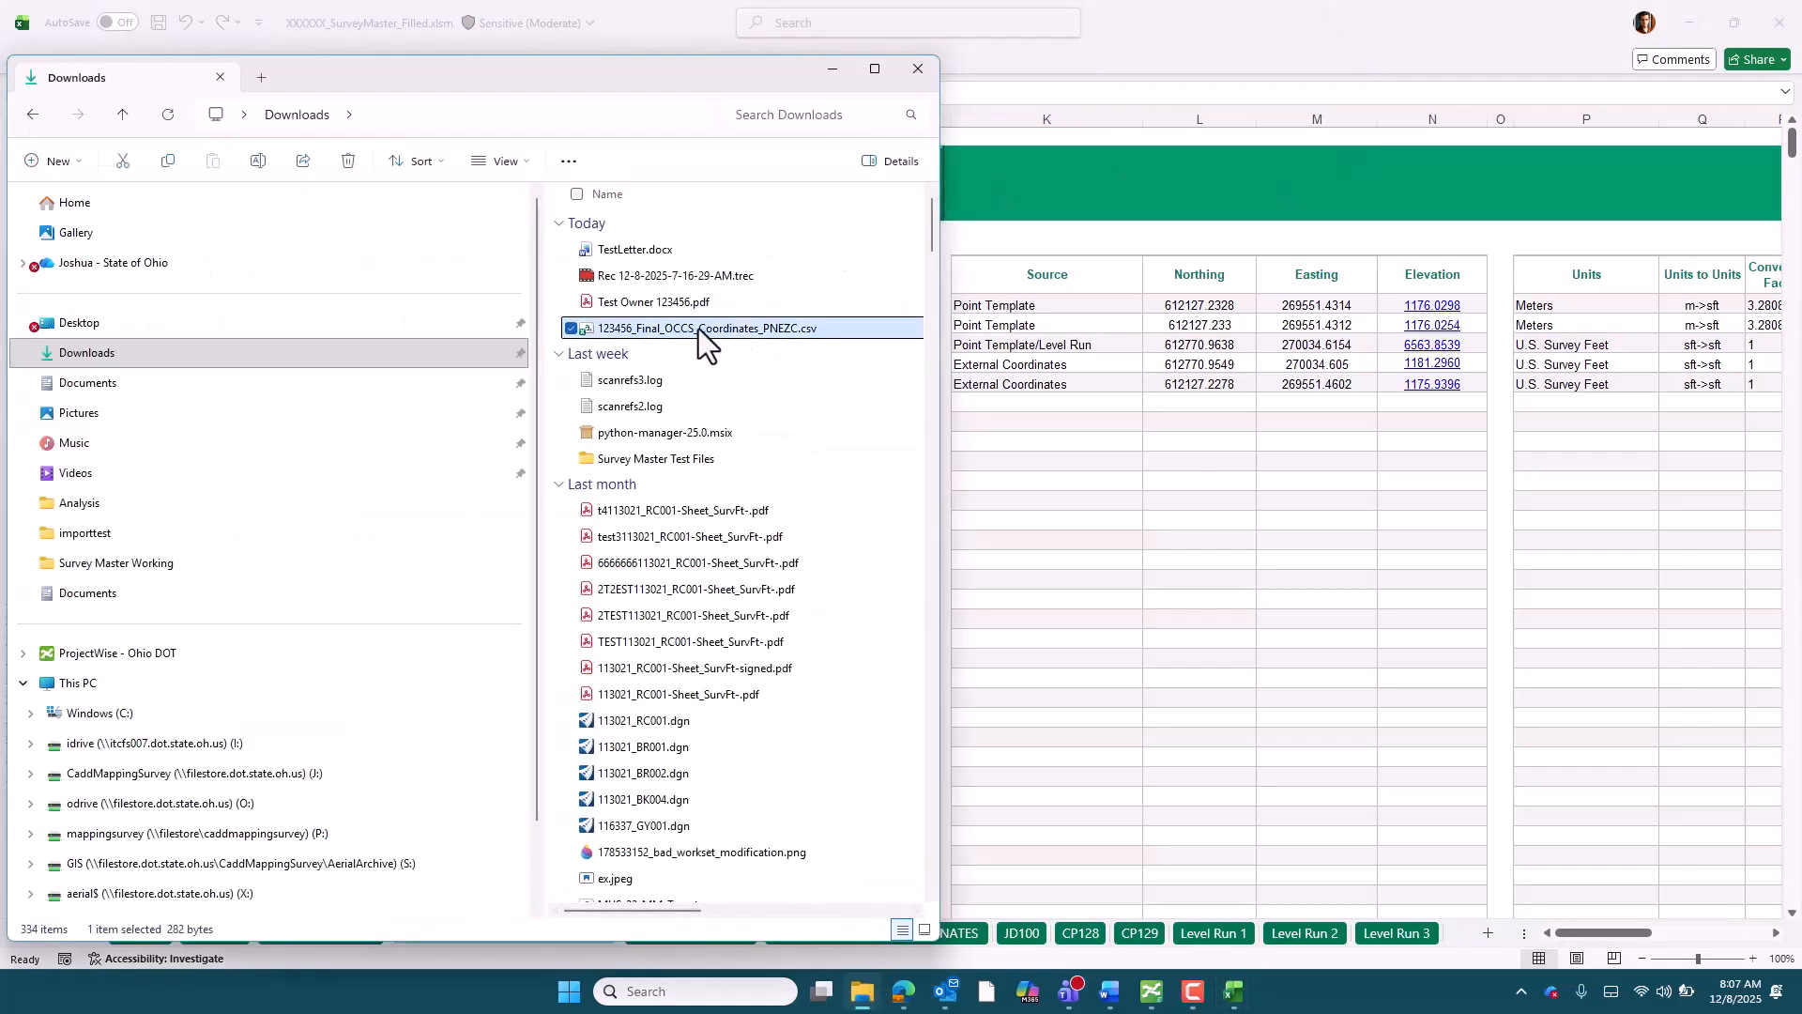
double_click(699, 328)
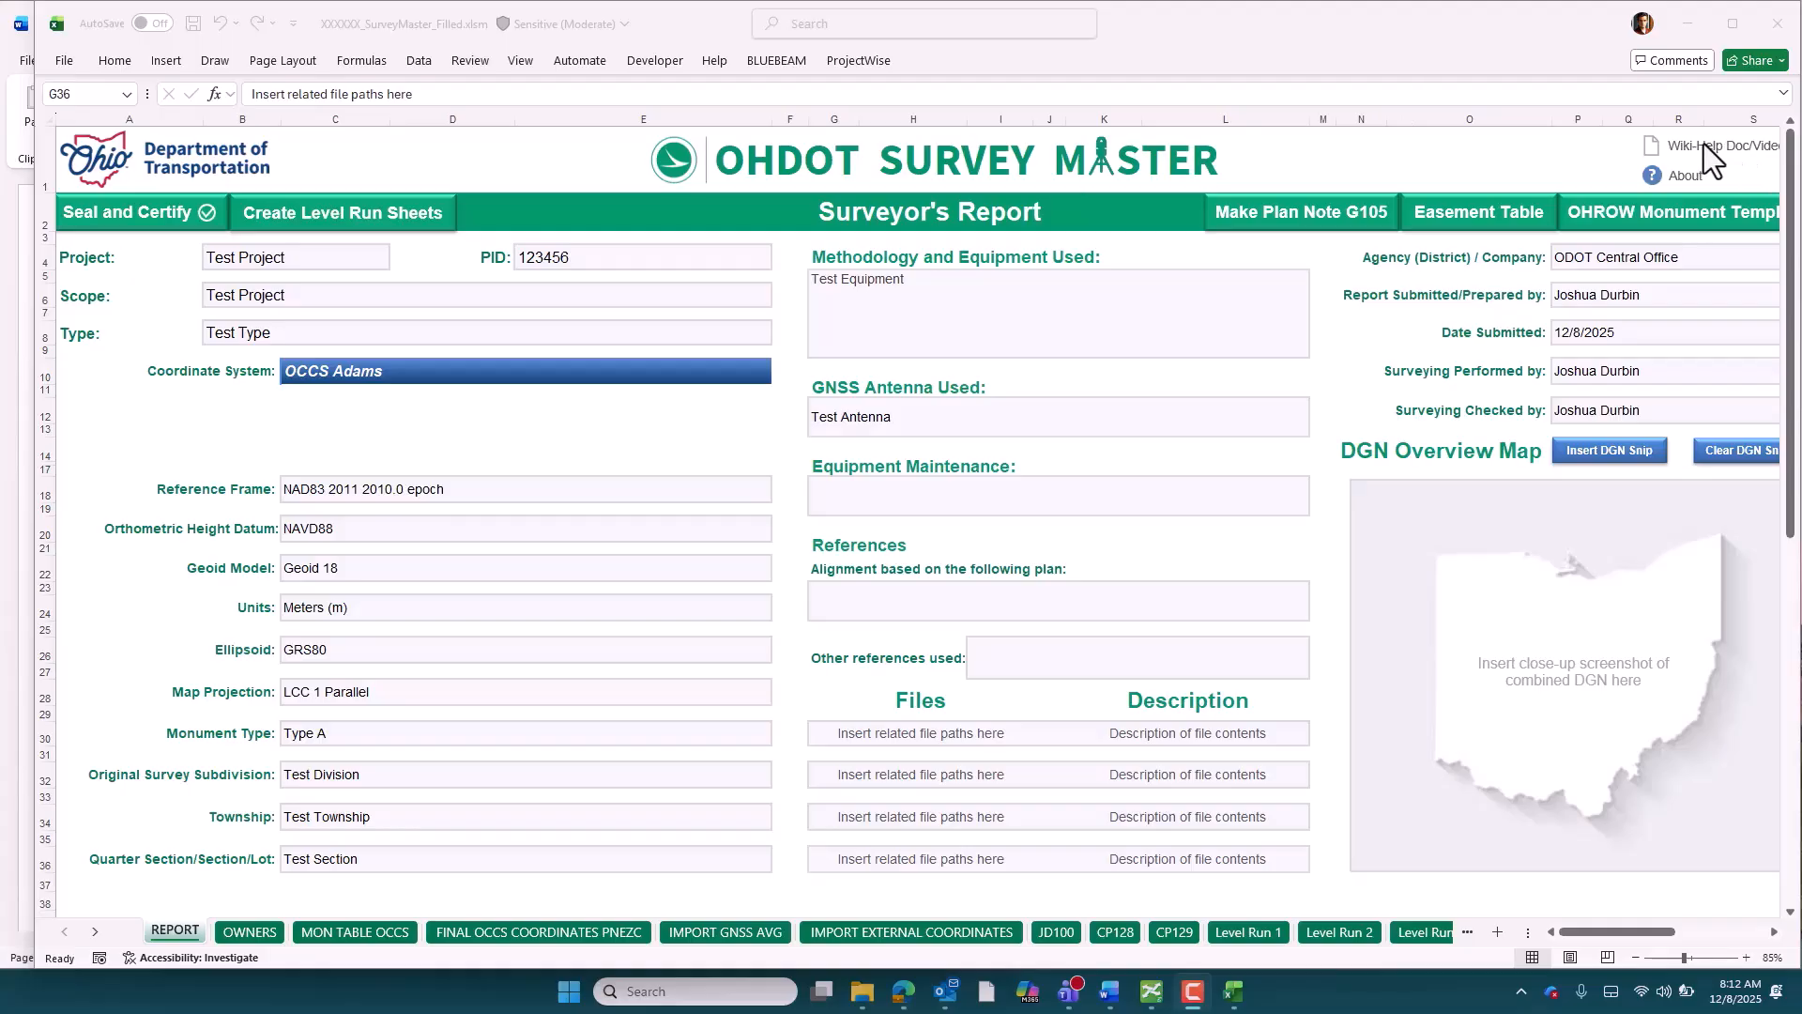
Switch to the OHDOTCEv02 Survey Master help document in Word and look over its description, software requirements and opening instructions
left_click(13, 197)
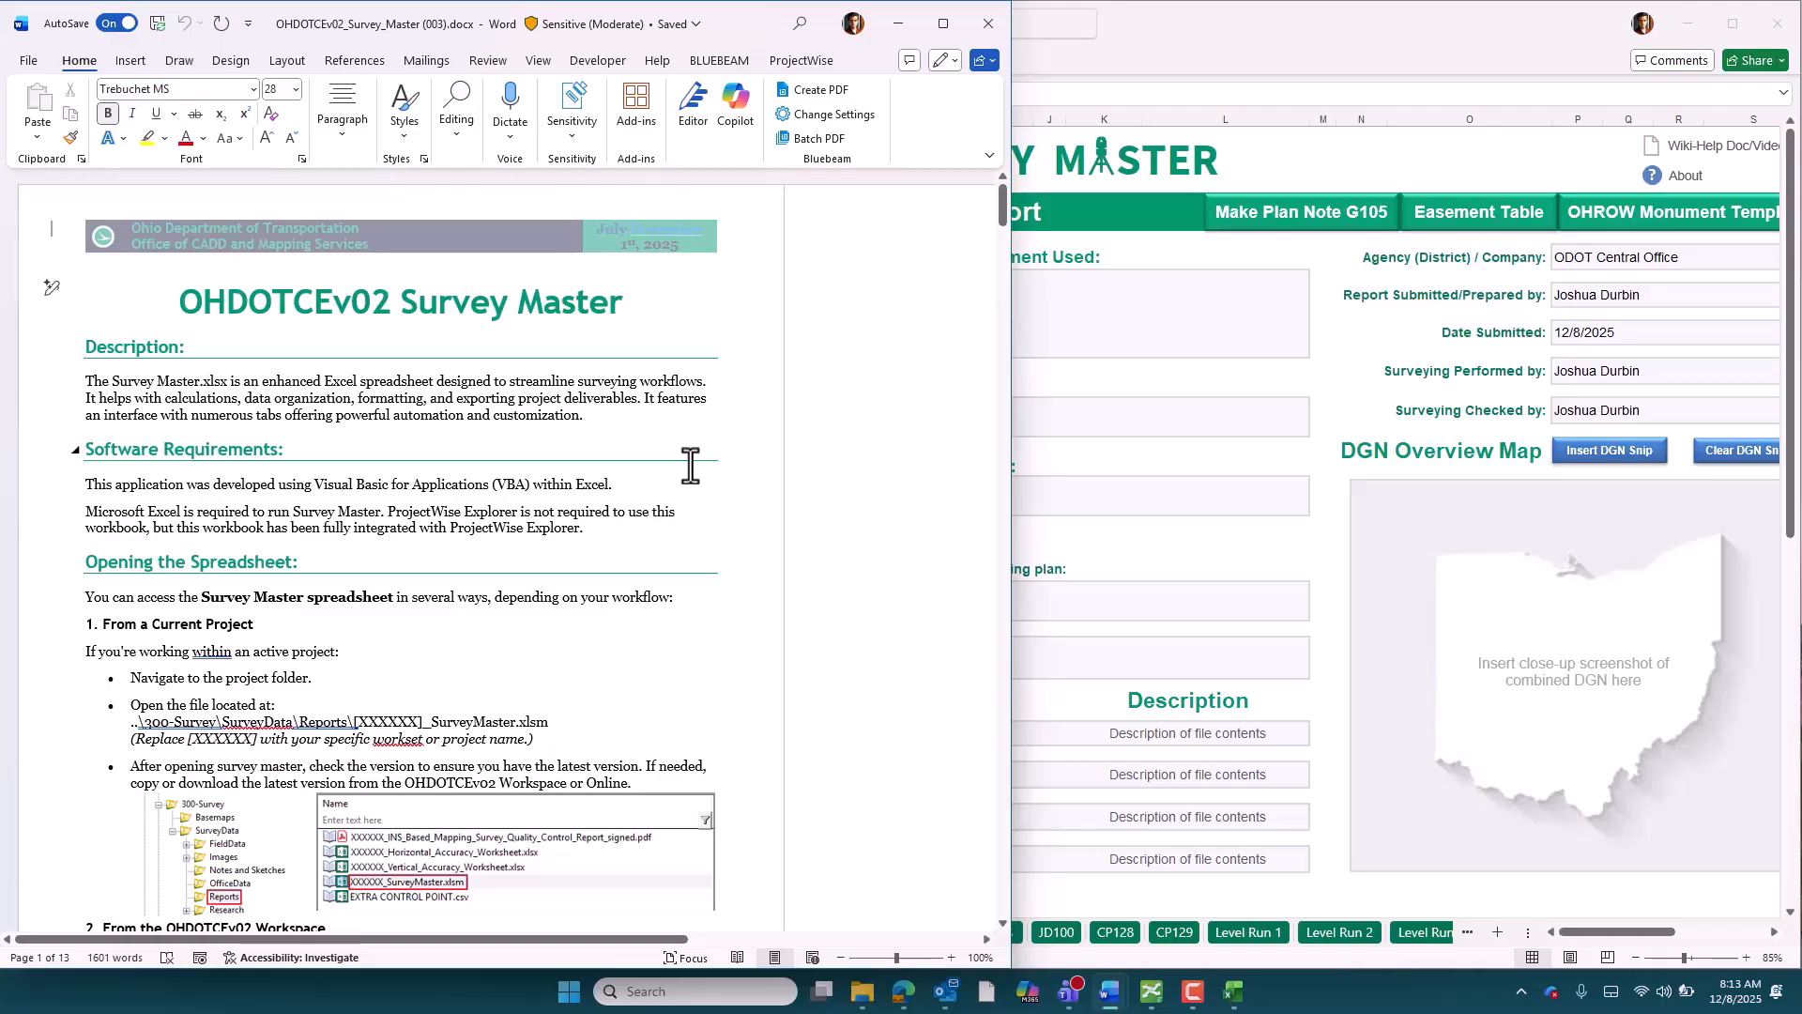
scroll(691, 466, "down", 2)
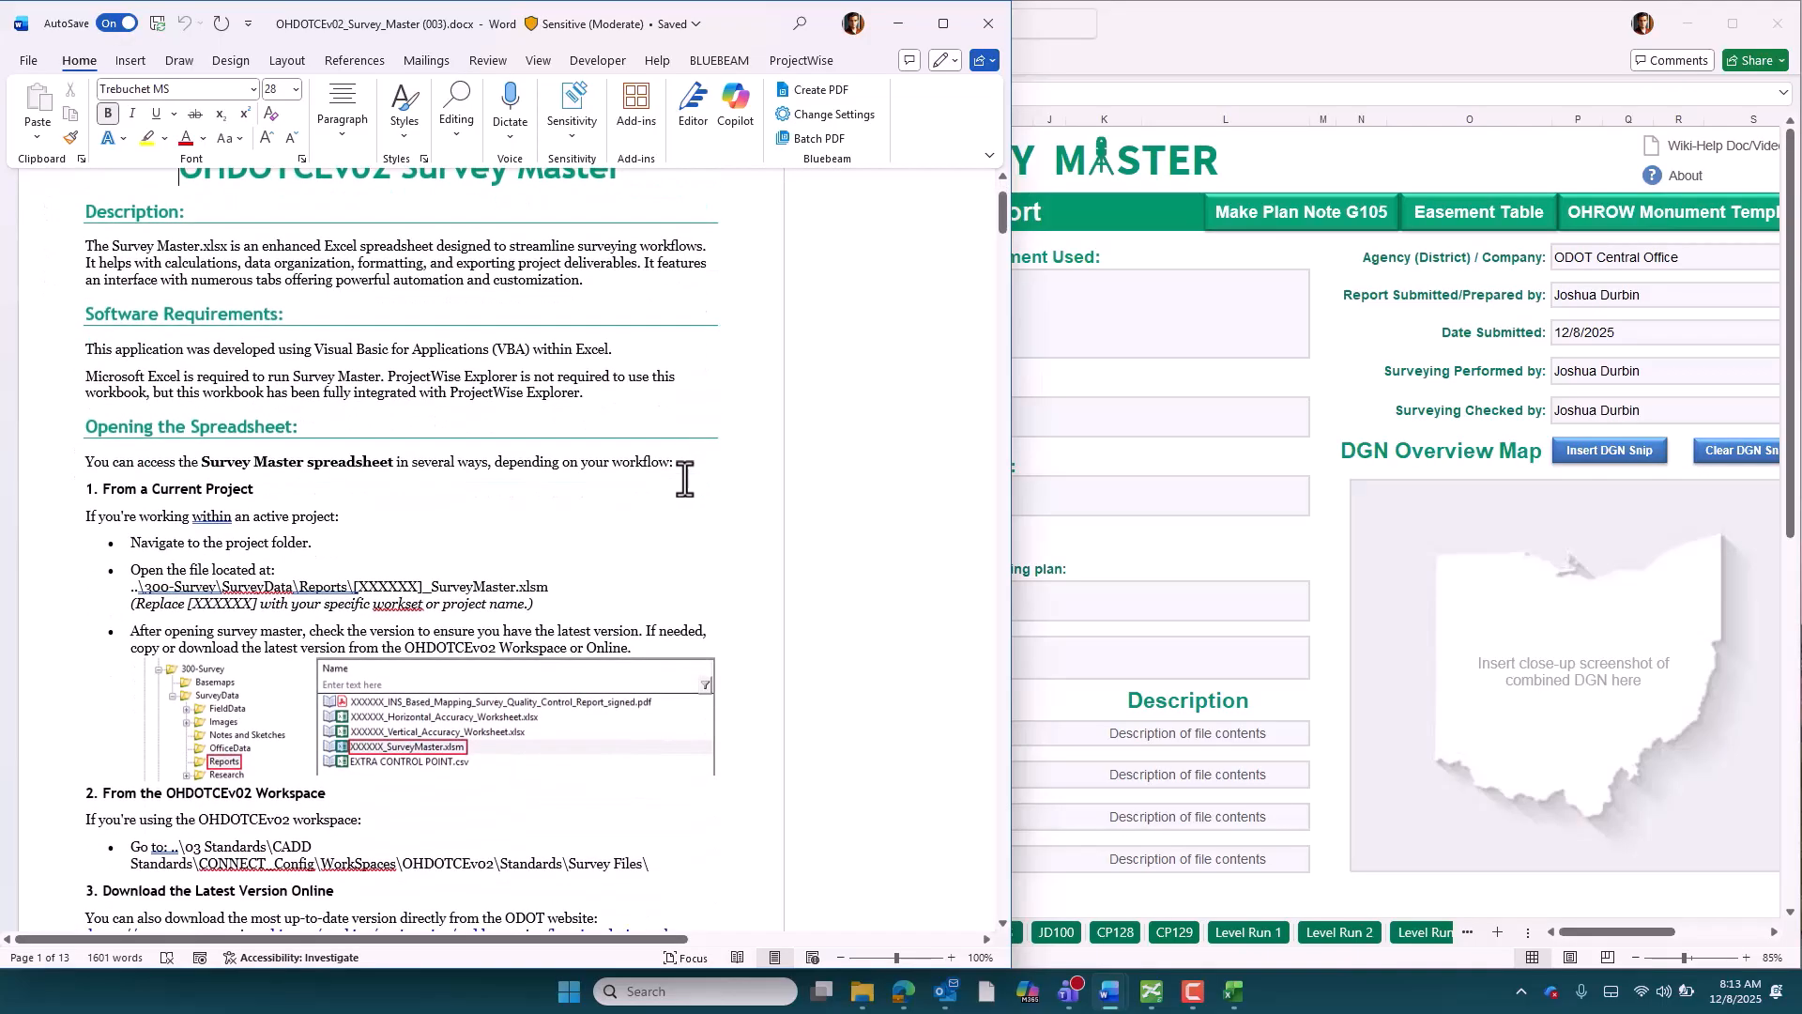
scroll(640, 595, "up", 2)
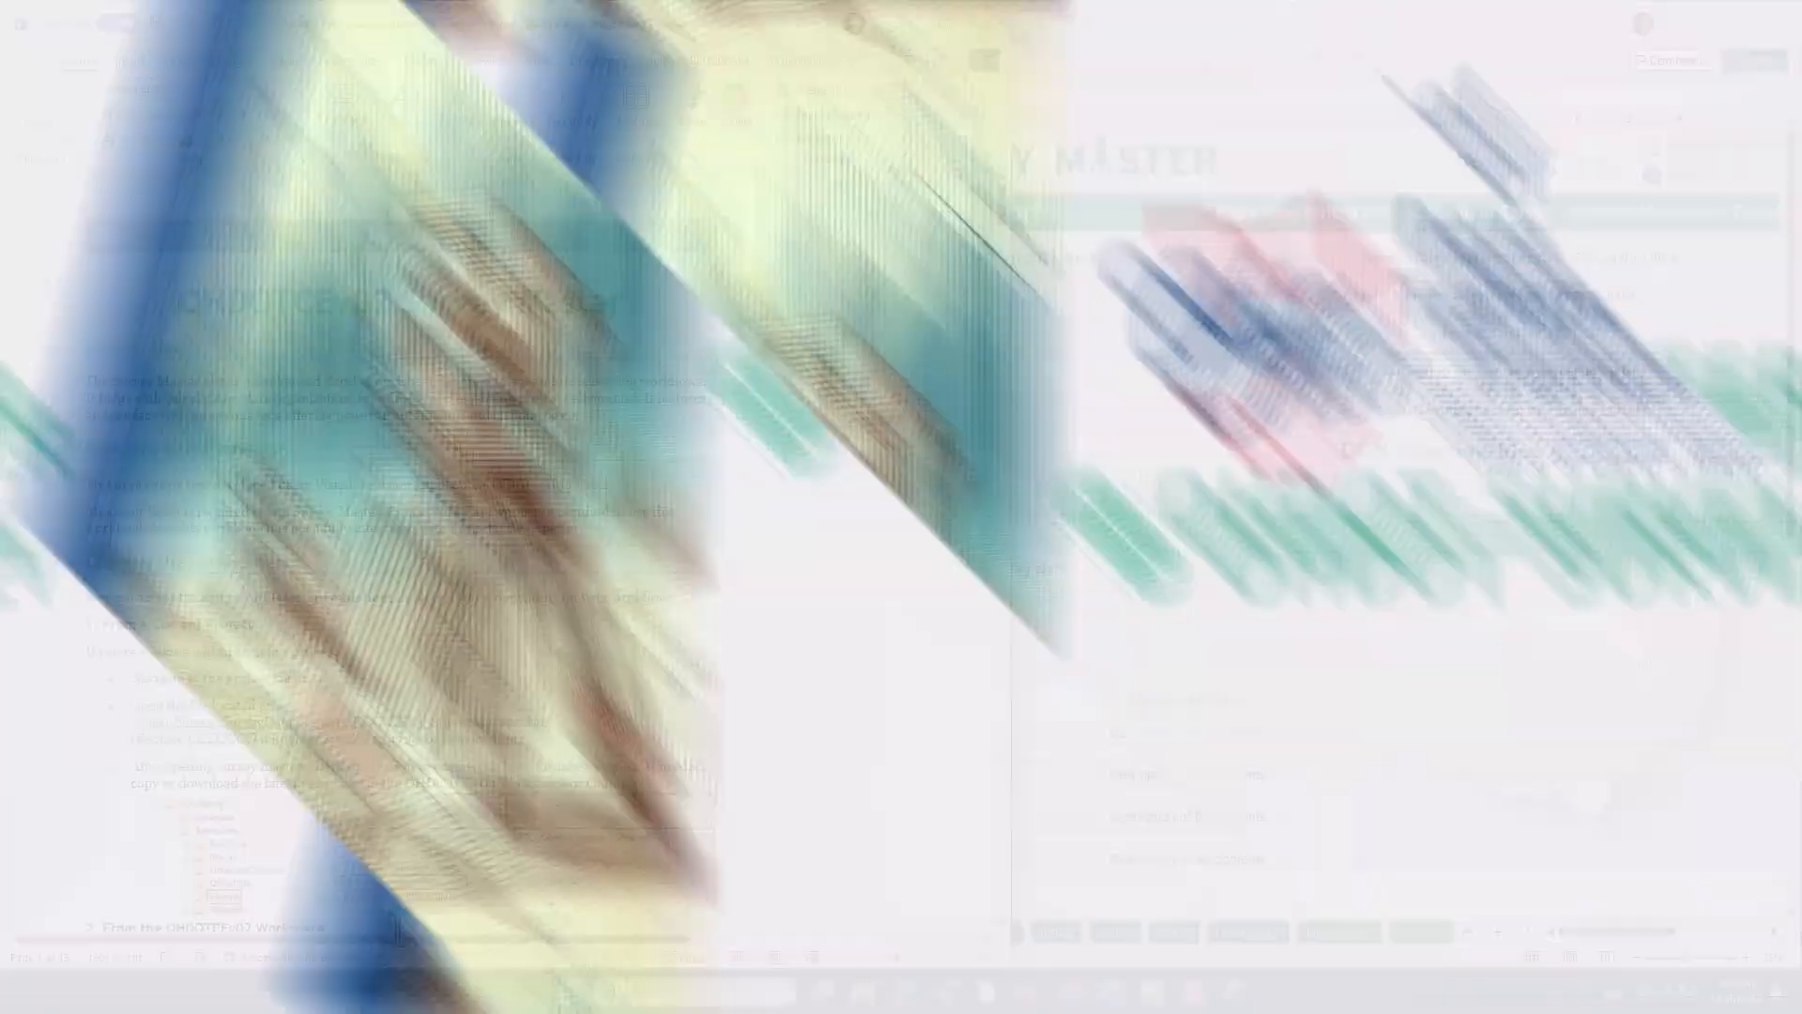